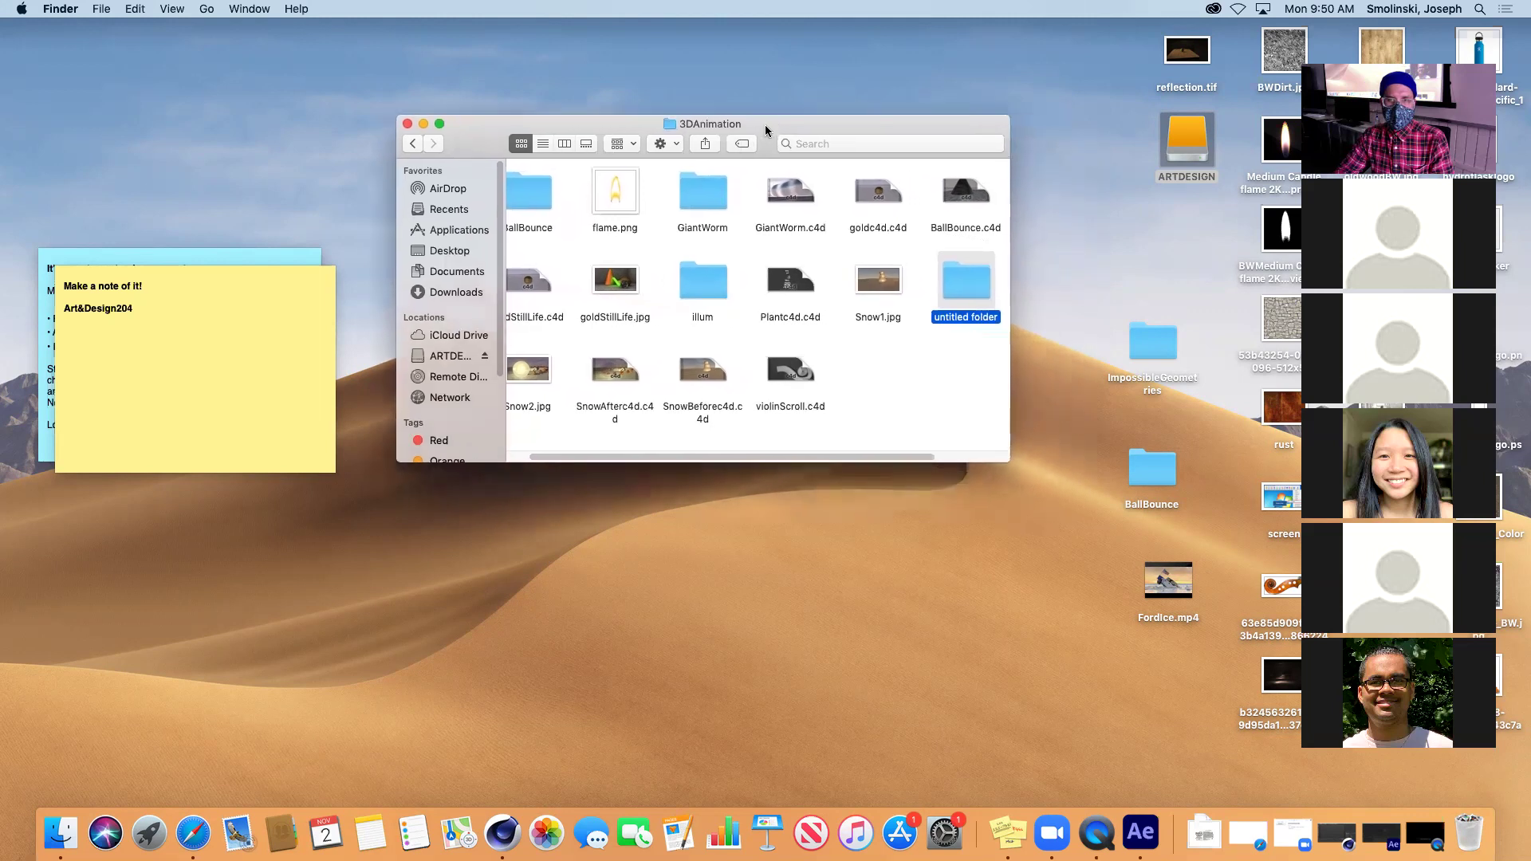
- Rename the untitled folder in 3DAnimation as 12principles
{"action": "left_click", "coordinate": [943, 317]}
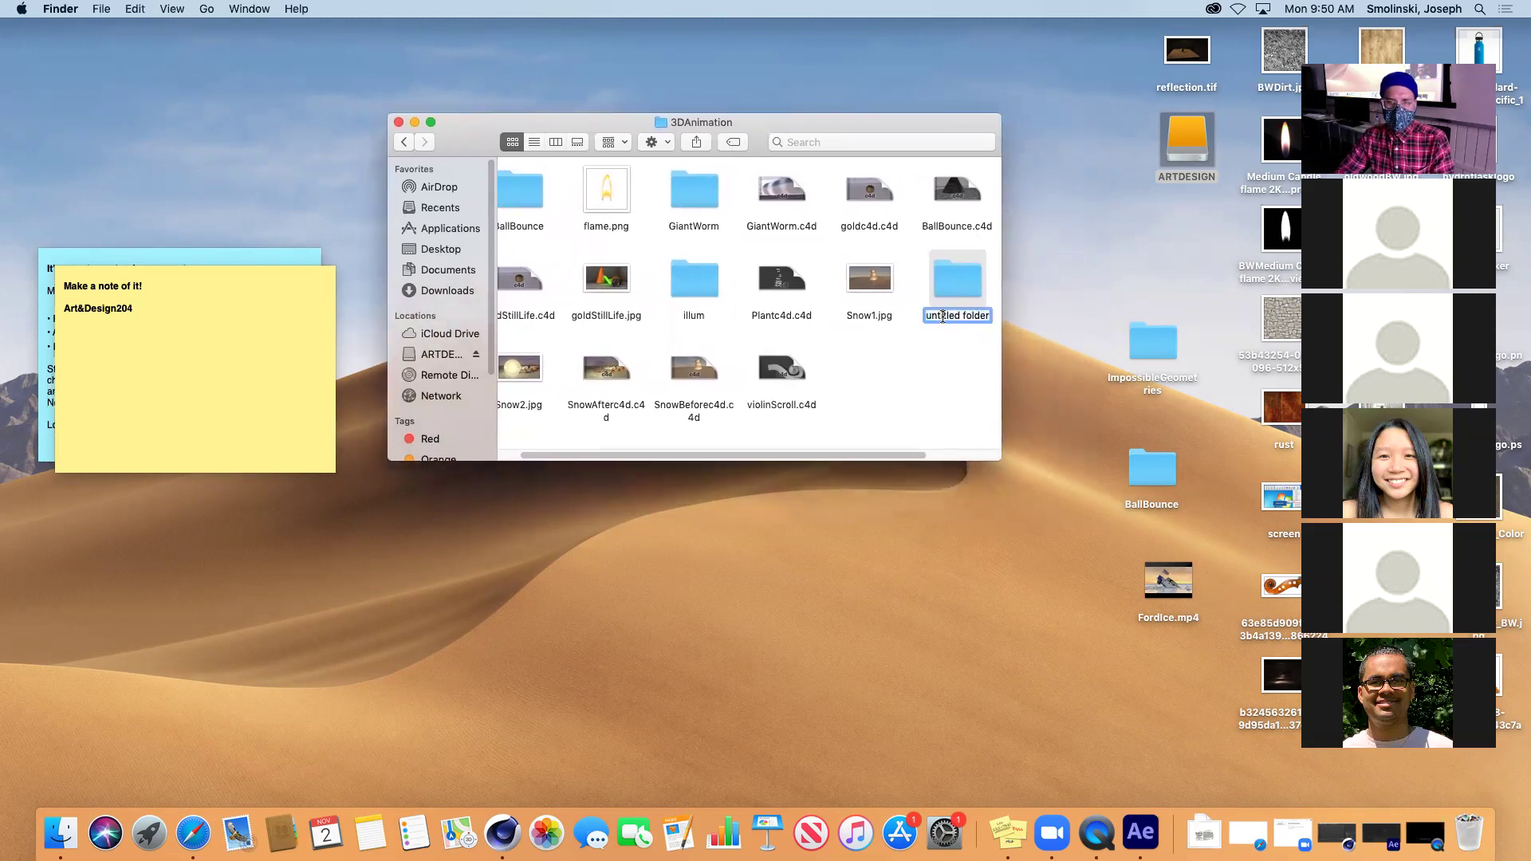
{"action": "double_click", "coordinate": [951, 316]}
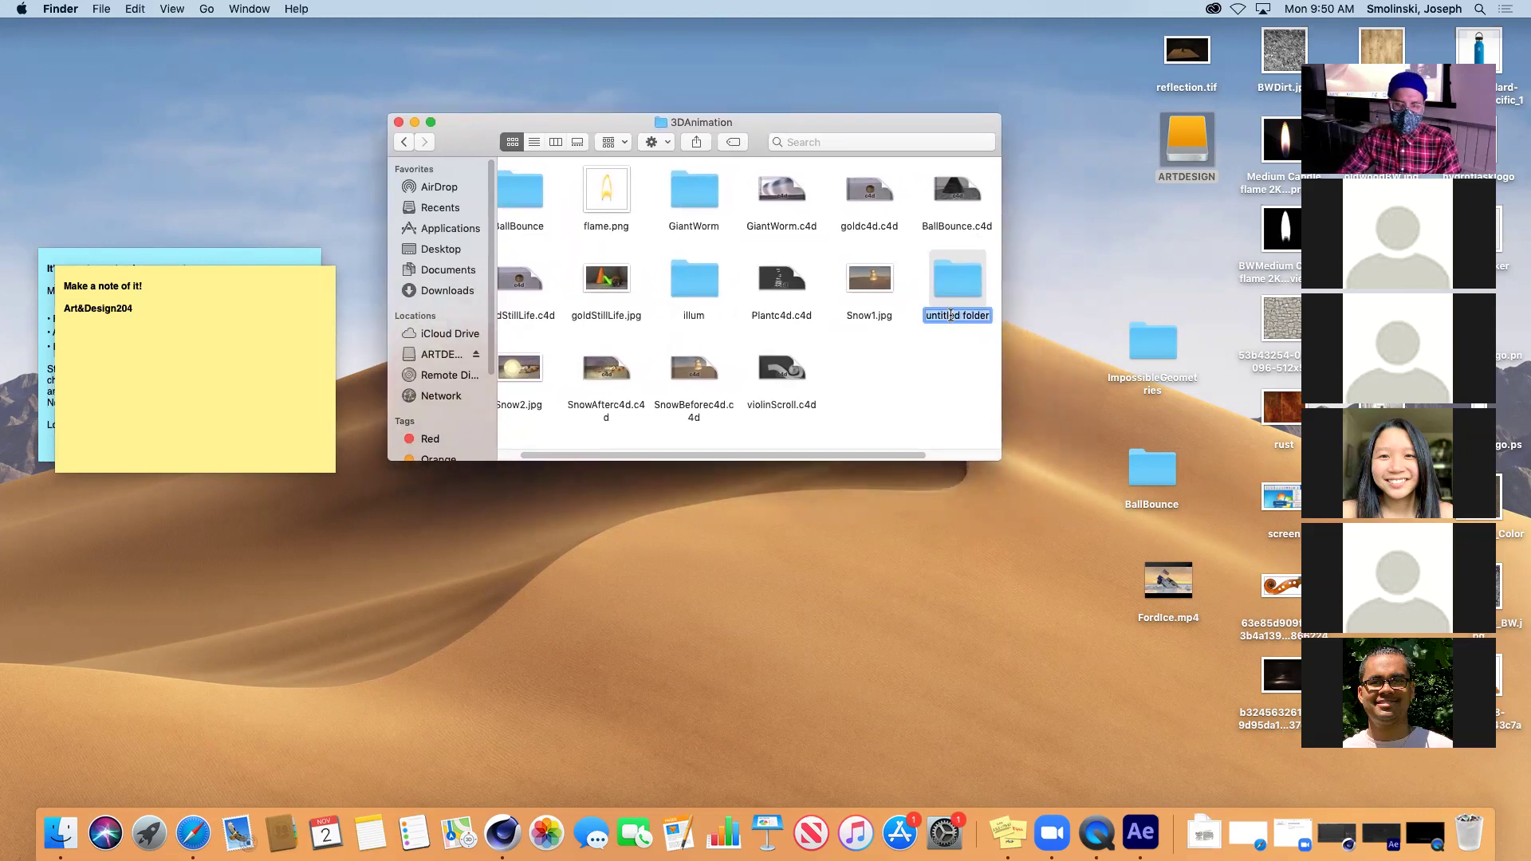
{"action": "type", "text": "1"}
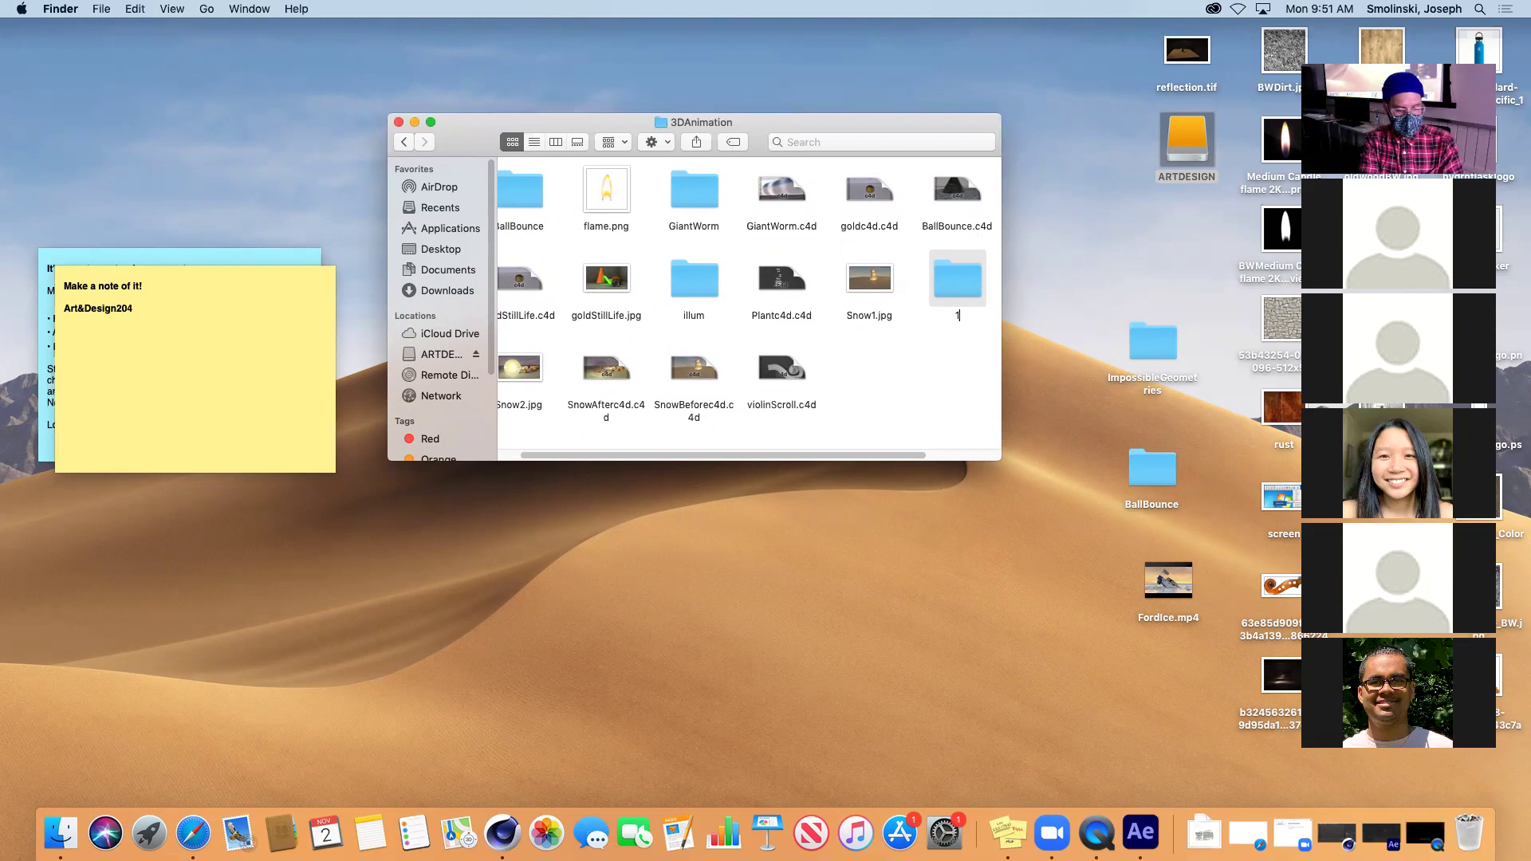
{"action": "type", "text": "2pri"}
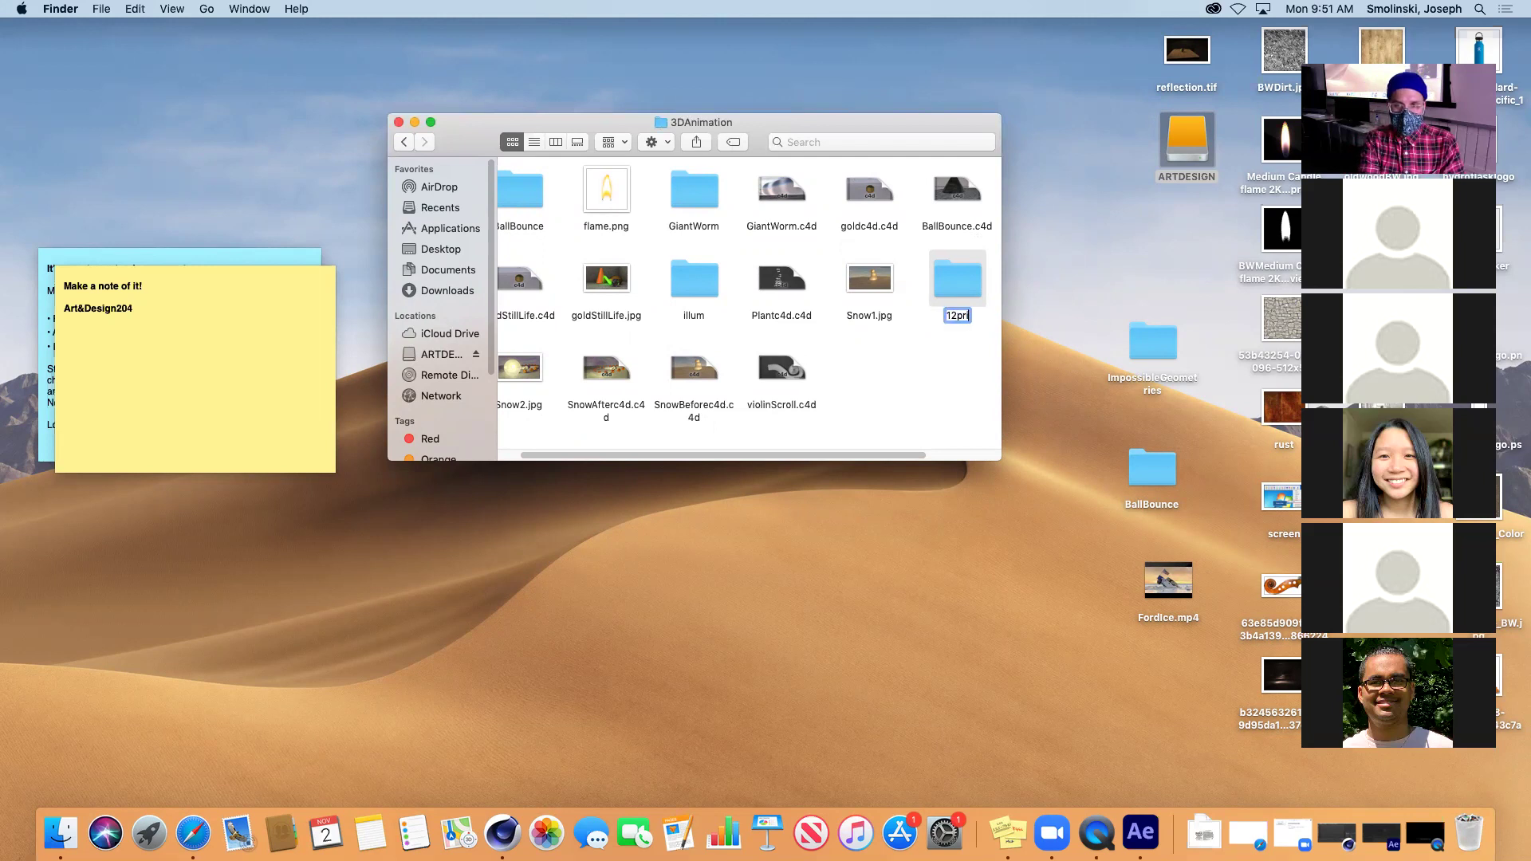
{"action": "type", "text": "nciples"}
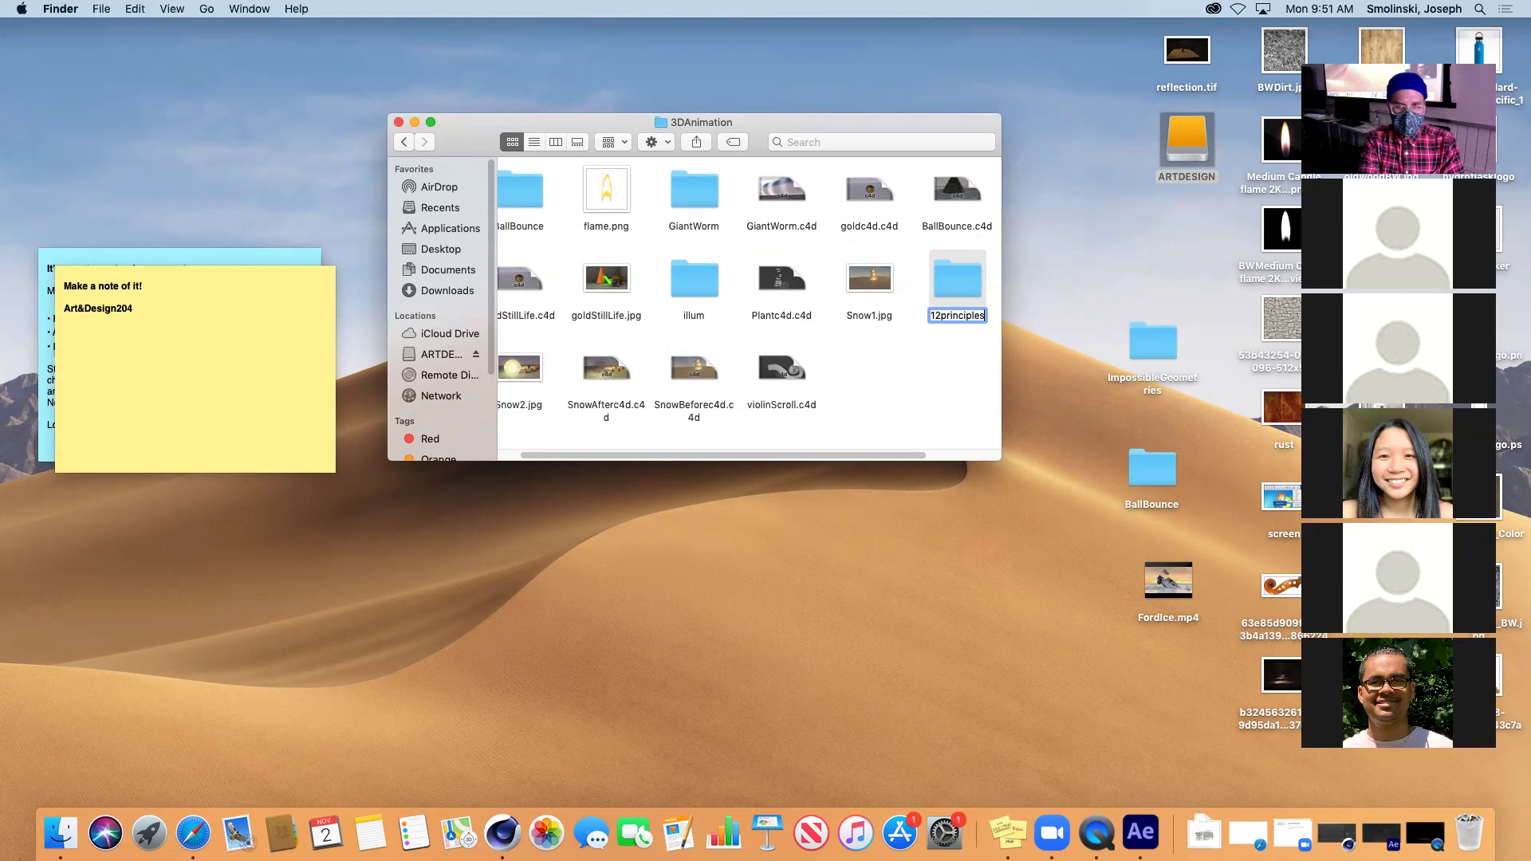
{"action": "key", "text": "Return"}
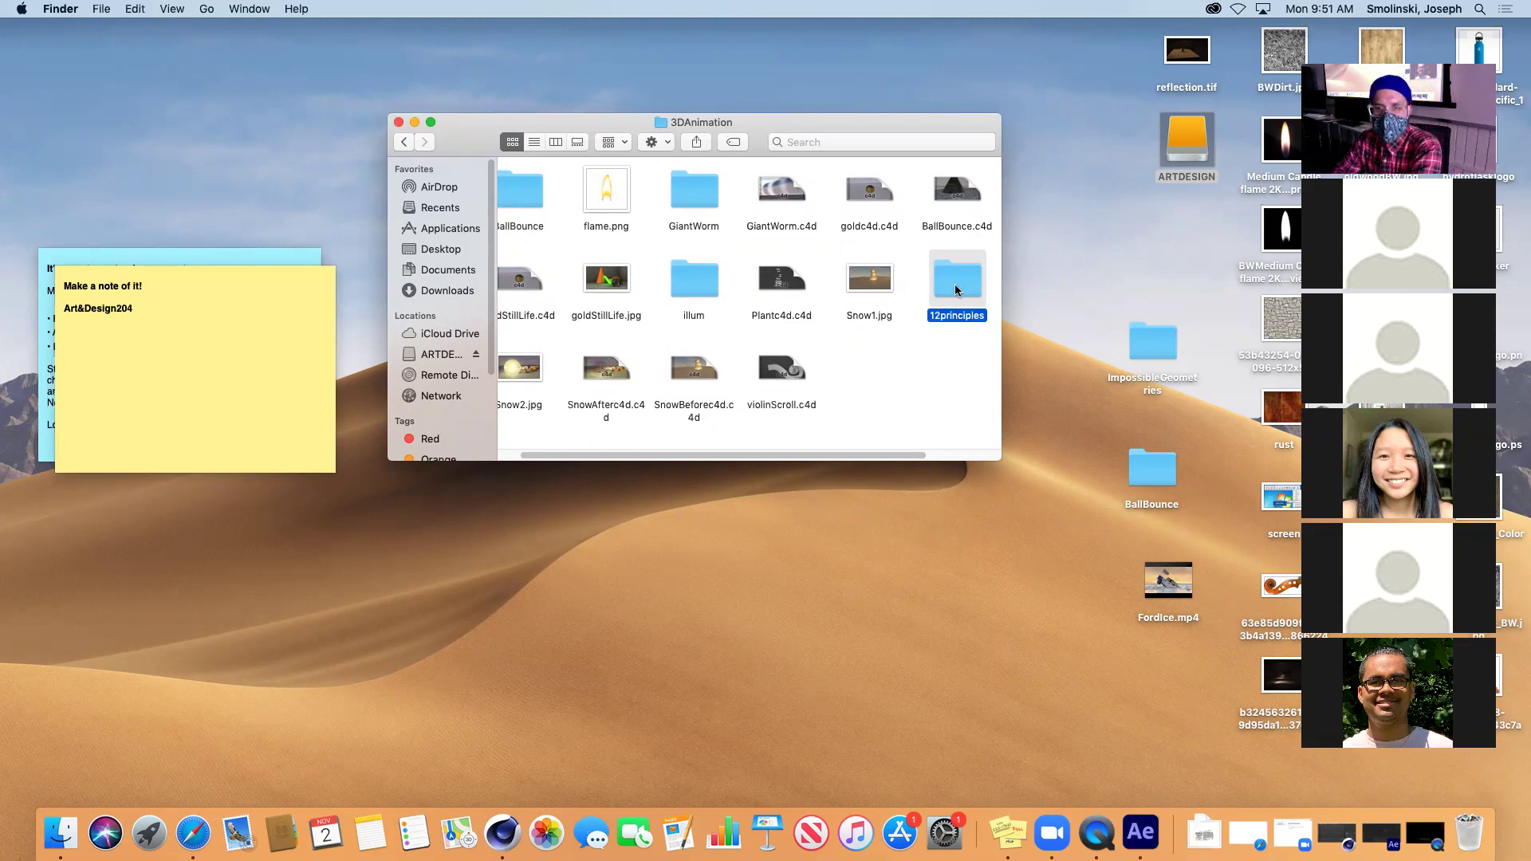
- Check the contents of the desktop's BallBounce folder, close it, and move the folder into 12principles
{"action": "double_click", "coordinate": [1150, 472]}
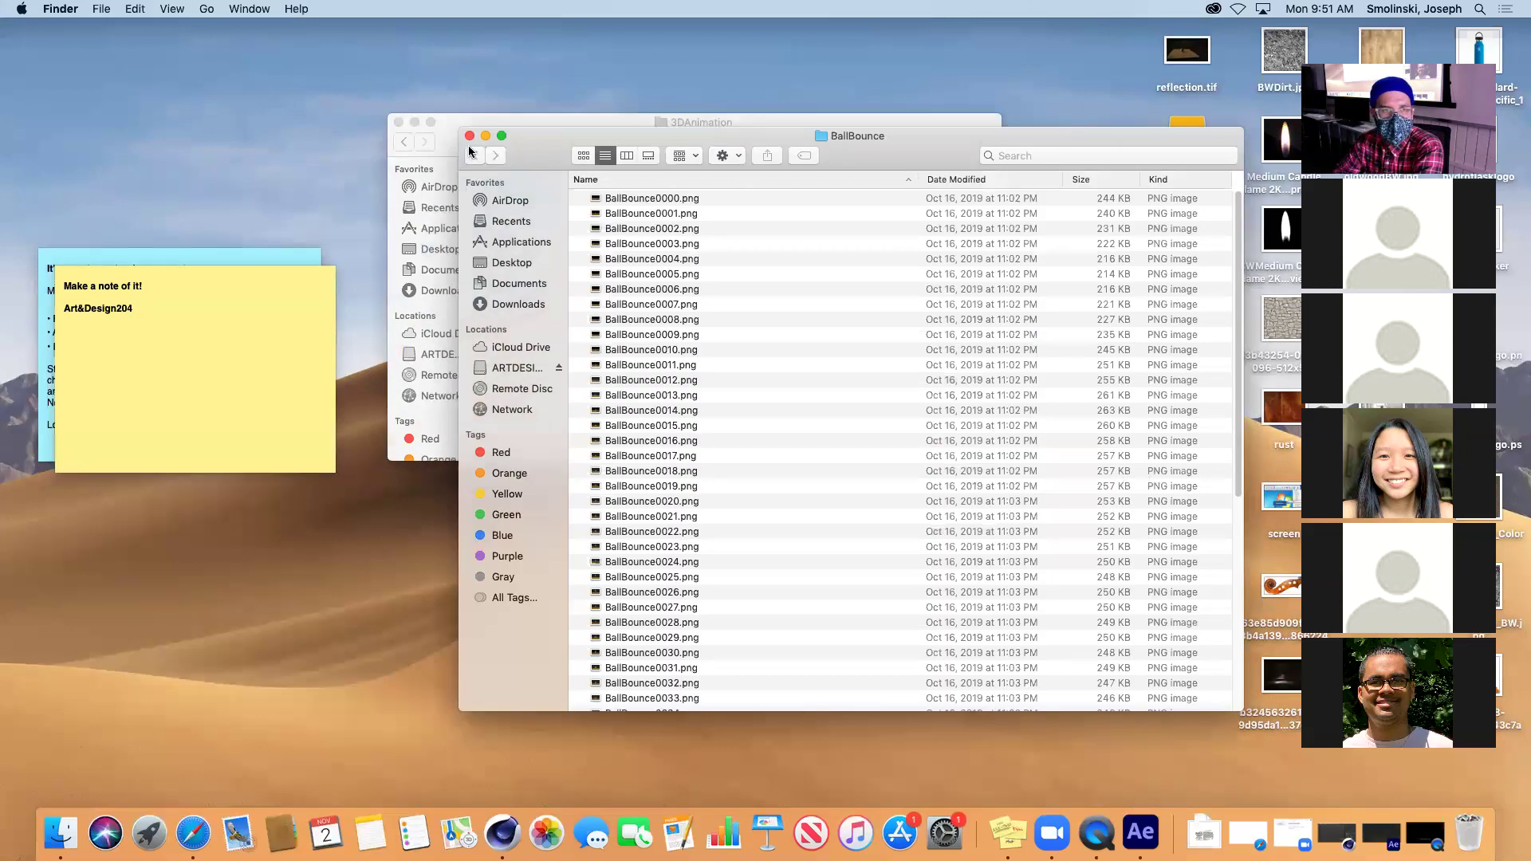
{"action": "left_click", "coordinate": [470, 136]}
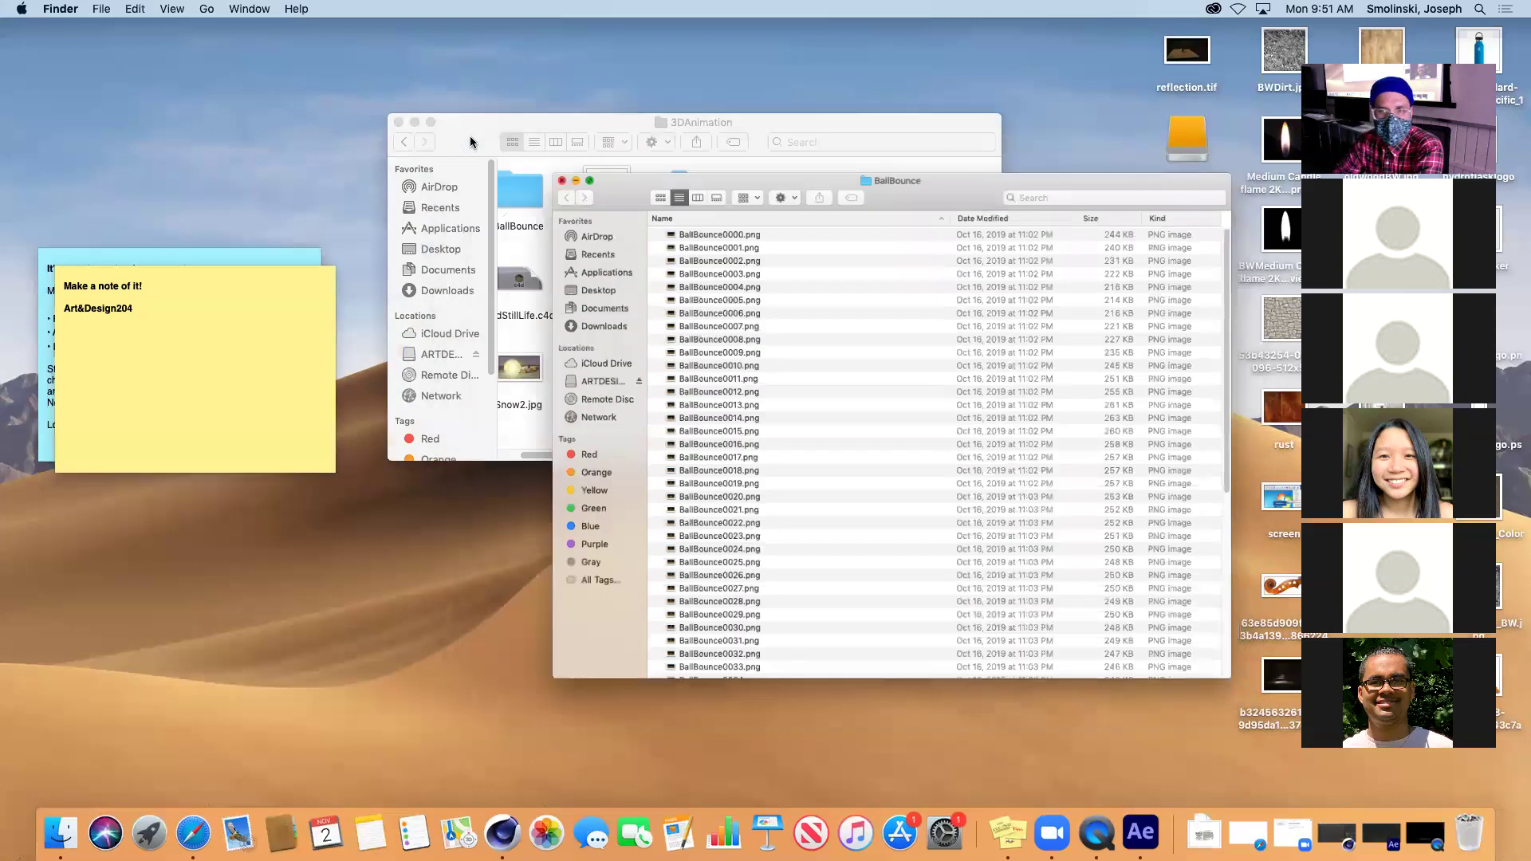
{"action": "left_click_drag", "start_coordinate": [1160, 484], "coordinate": [965, 295]}
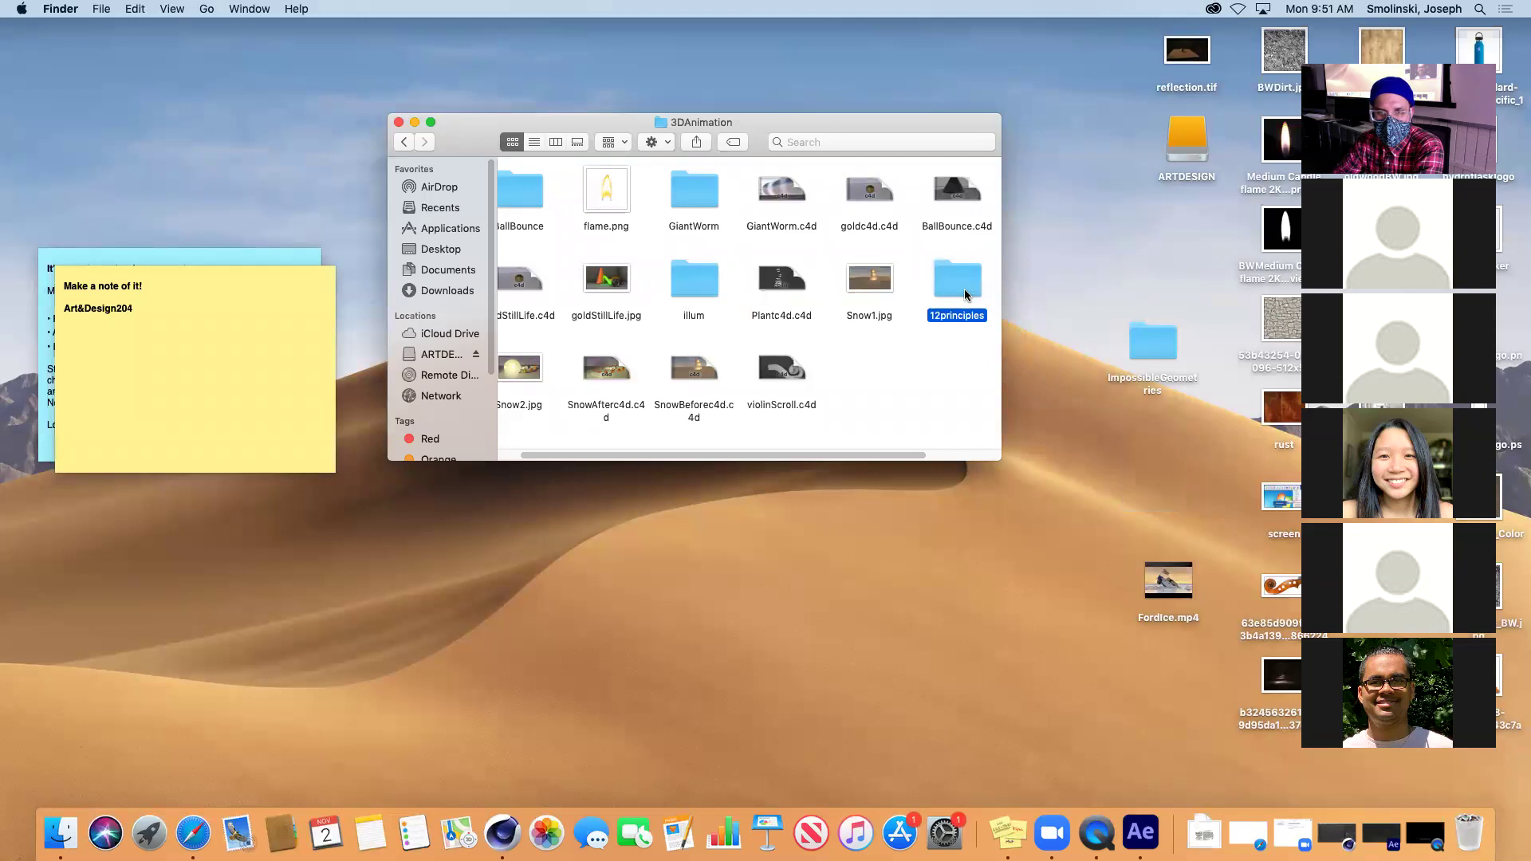
- Check the contents of the desktop's ImpossibleGeometries folder, close it, and move the folder into 12principles
{"action": "double_click", "coordinate": [1151, 351]}
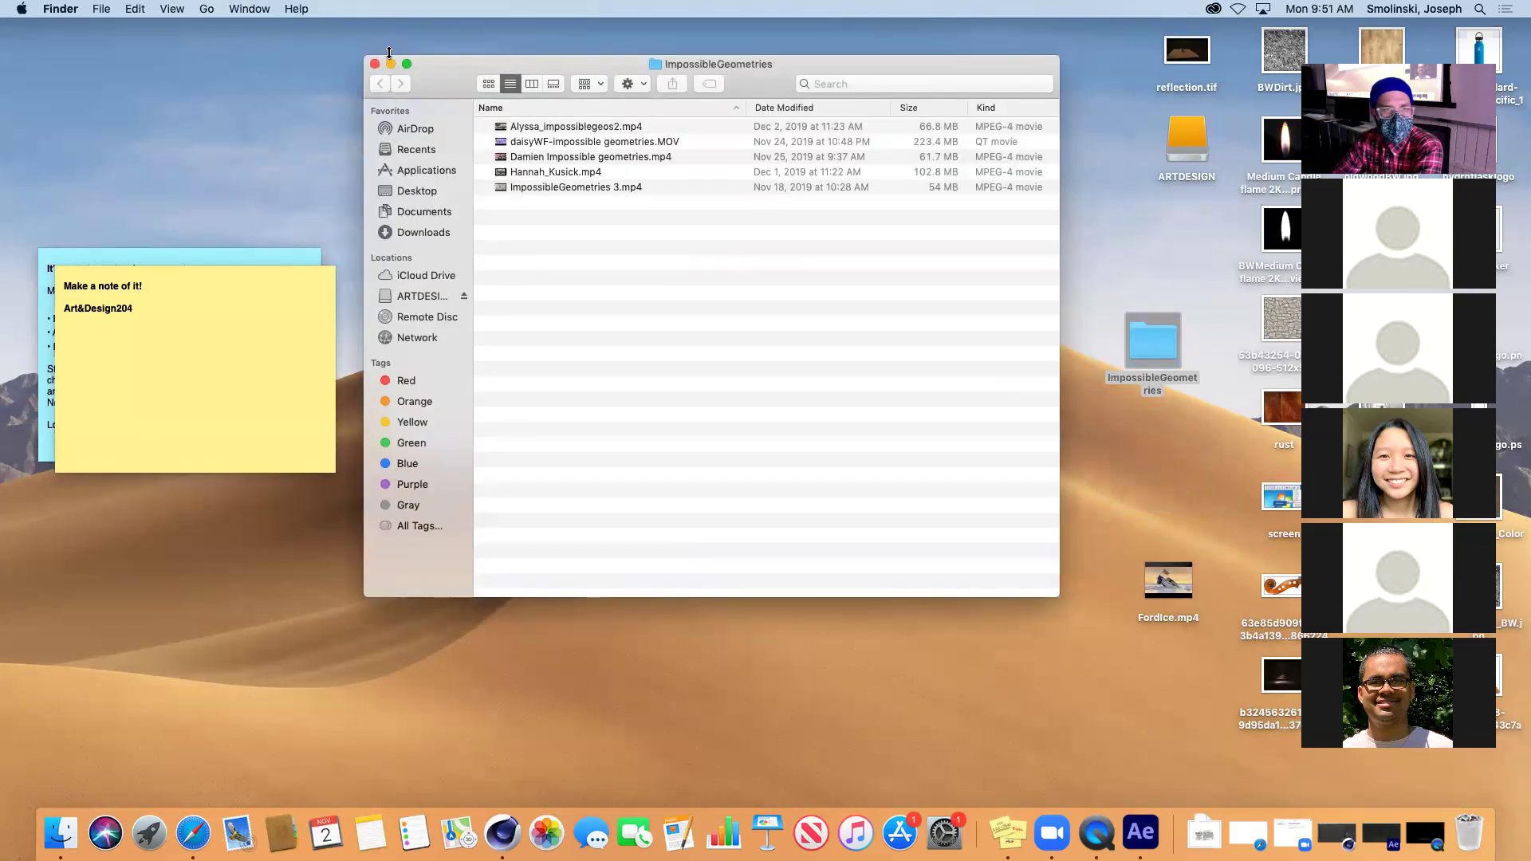
{"action": "left_click", "coordinate": [374, 63]}
{"action": "left_click_drag", "start_coordinate": [1153, 355], "coordinate": [957, 293]}
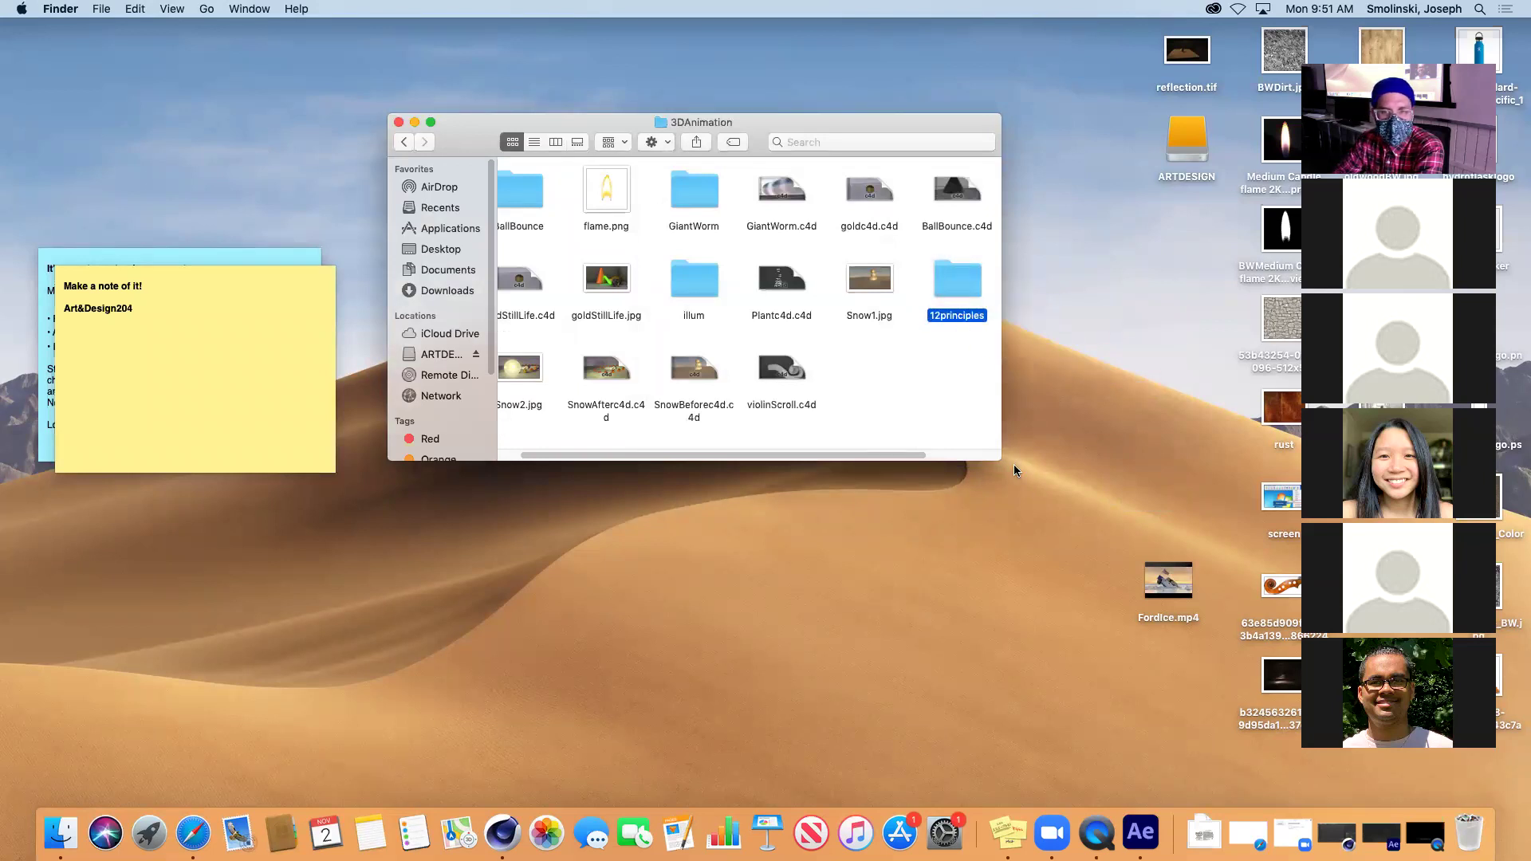
- Move the GiantWorm folder into 12principles and look inside the ballbounceside folder
{"action": "left_click_drag", "start_coordinate": [1000, 459], "coordinate": [1139, 565]}
{"action": "left_click_drag", "start_coordinate": [719, 197], "coordinate": [995, 289]}
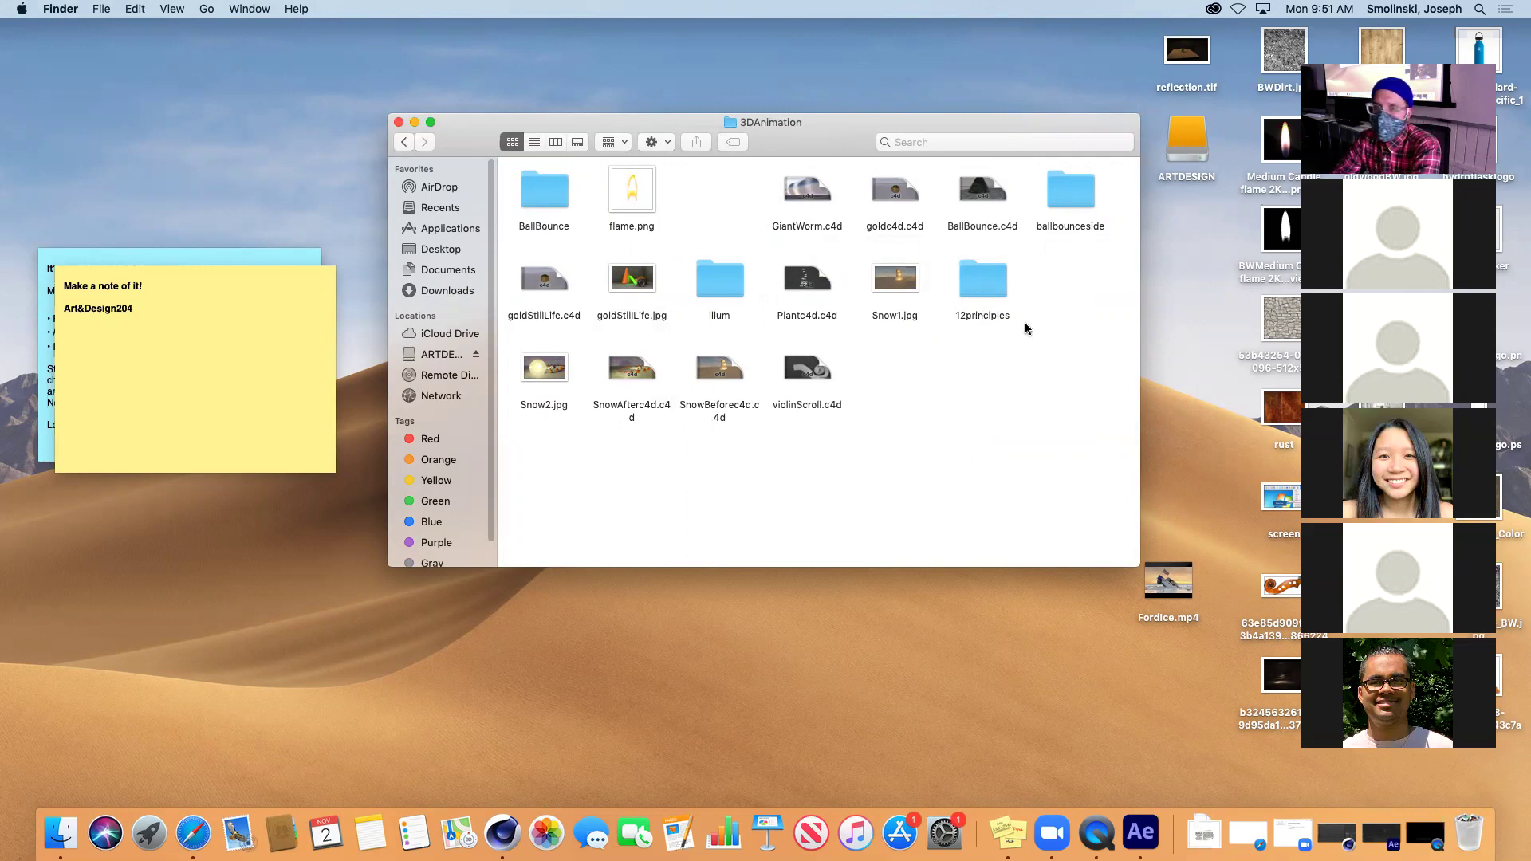
{"action": "double_click", "coordinate": [1074, 210]}
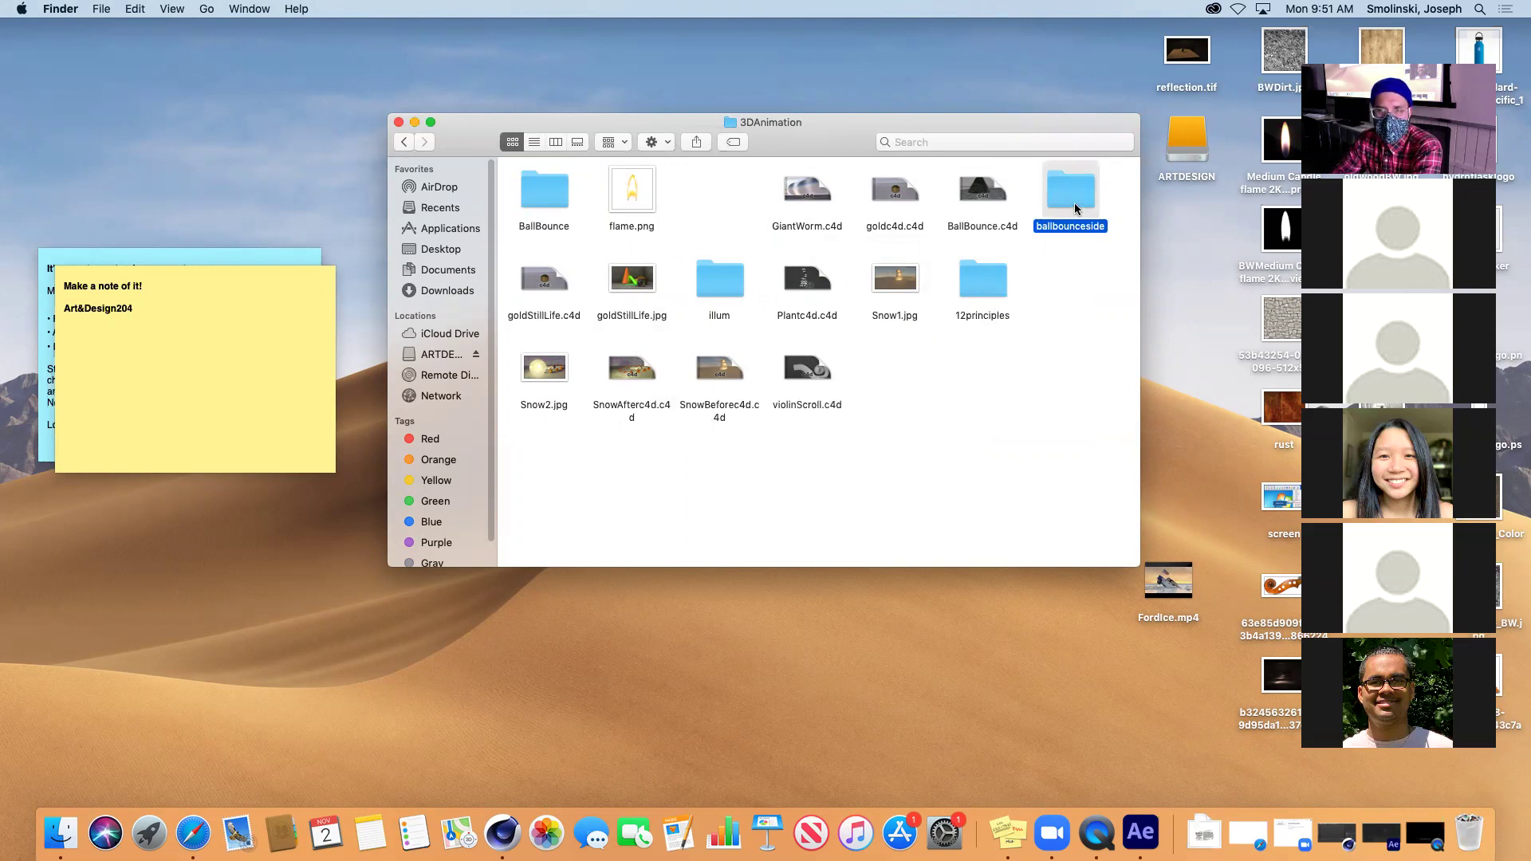
{"action": "left_click", "coordinate": [406, 142]}
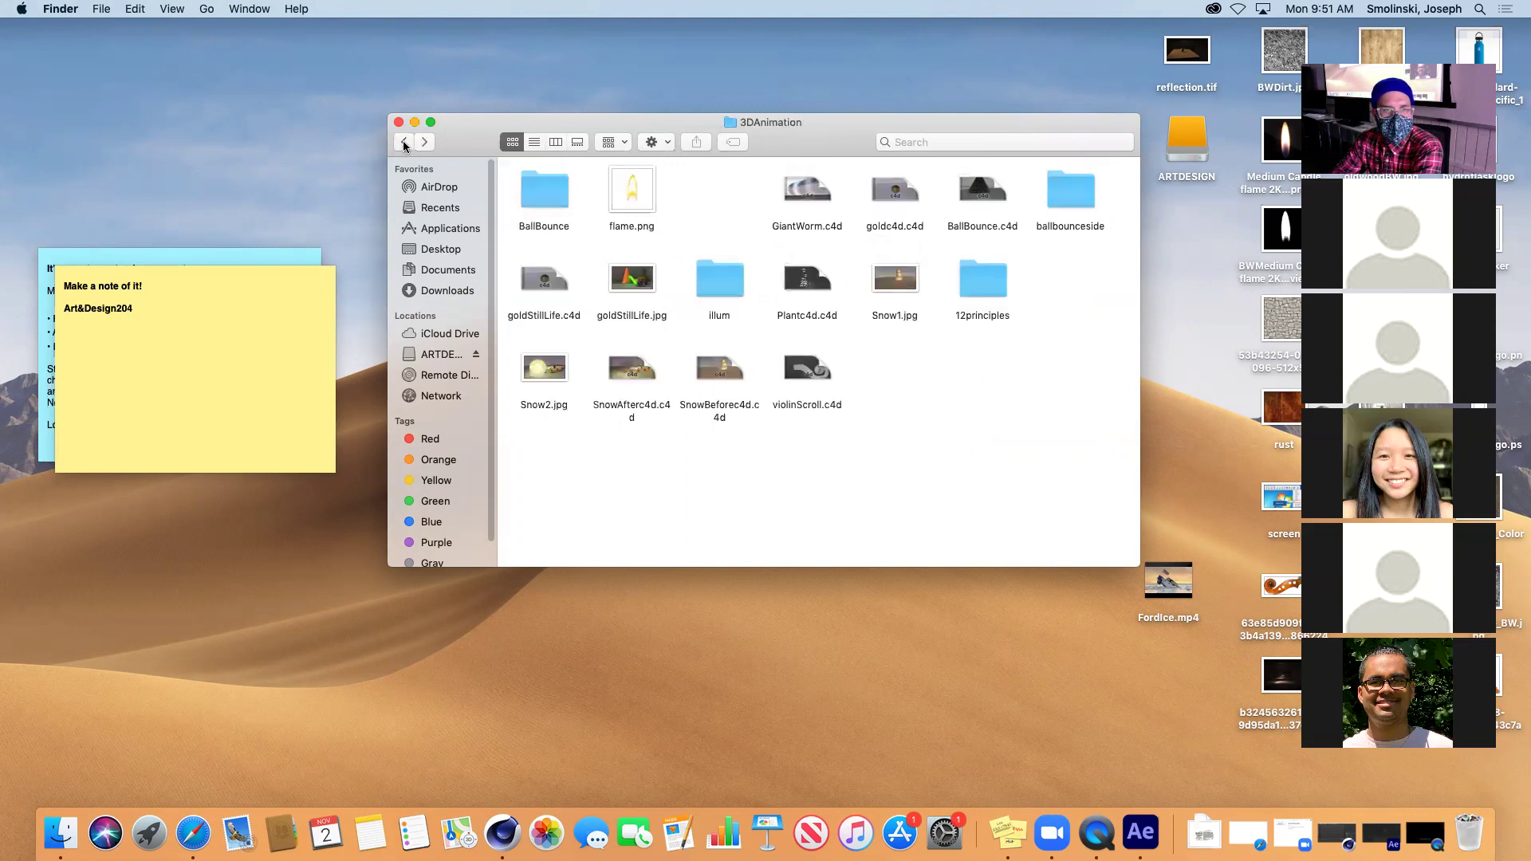
{"action": "left_click", "coordinate": [544, 199]}
{"action": "left_click_drag", "start_coordinate": [542, 199], "coordinate": [983, 283]}
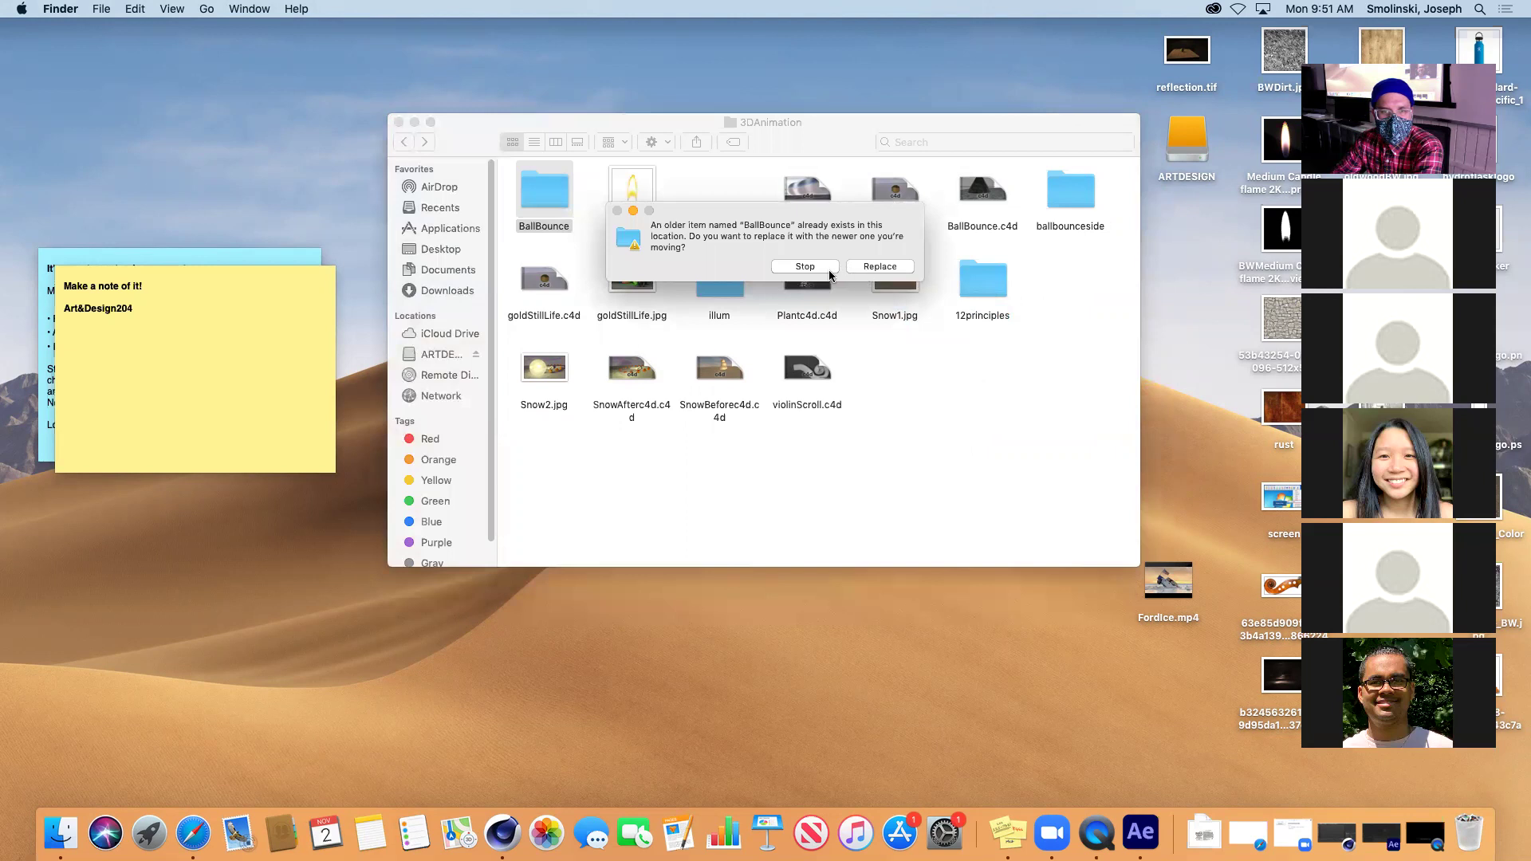
{"action": "left_click", "coordinate": [806, 267]}
- Rename the BallBounce folder in 3DAnimation as BallBounce2 and move it into 12principles
{"action": "left_click", "coordinate": [550, 227]}
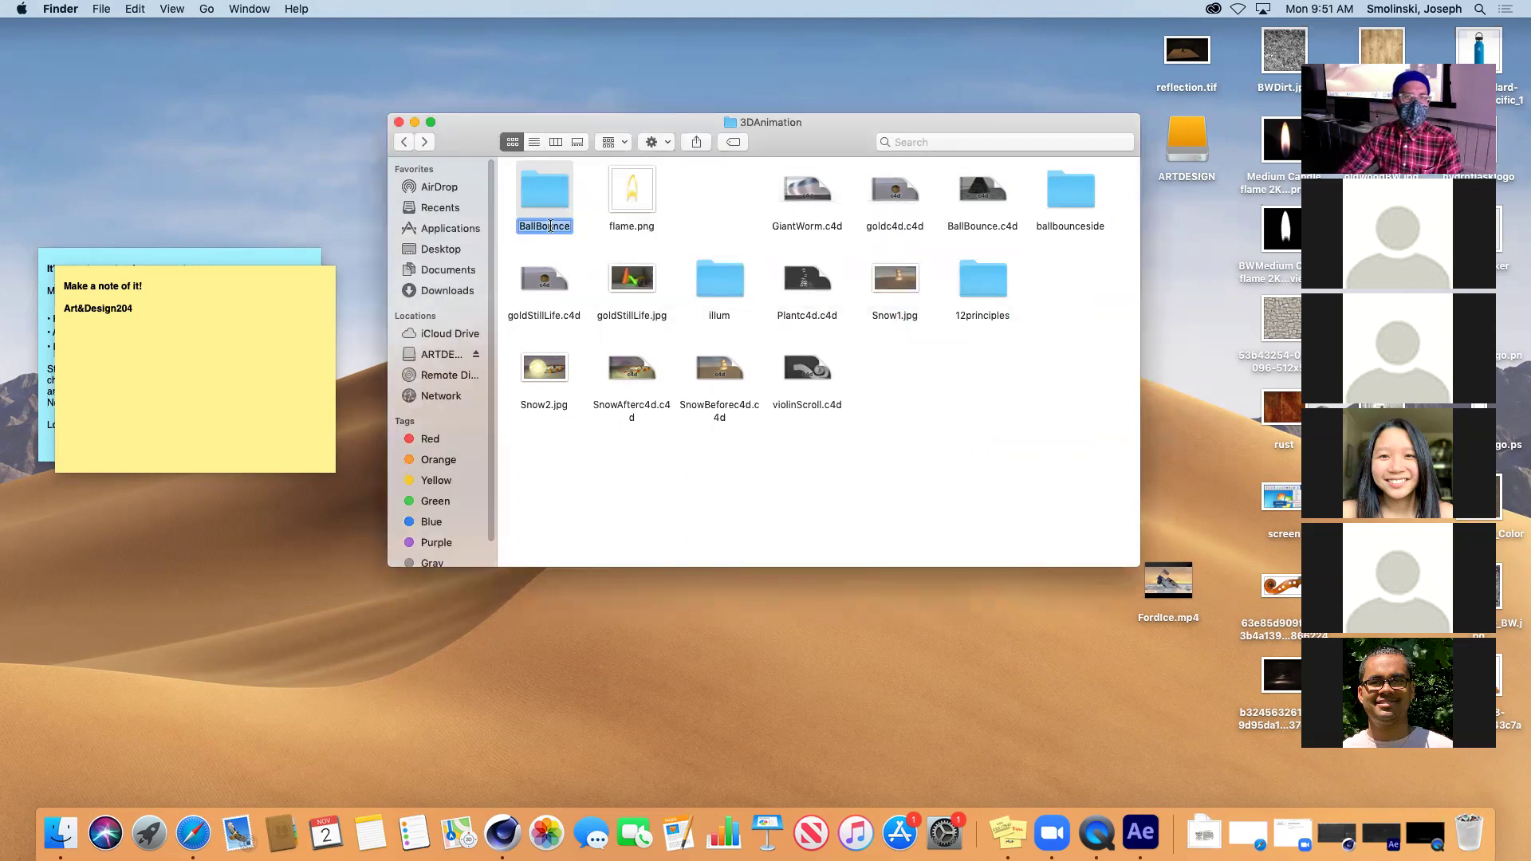
{"action": "key", "text": "Right"}
{"action": "type", "text": "2"}
{"action": "key", "text": "Return"}
{"action": "left_click_drag", "start_coordinate": [543, 191], "coordinate": [986, 287]}
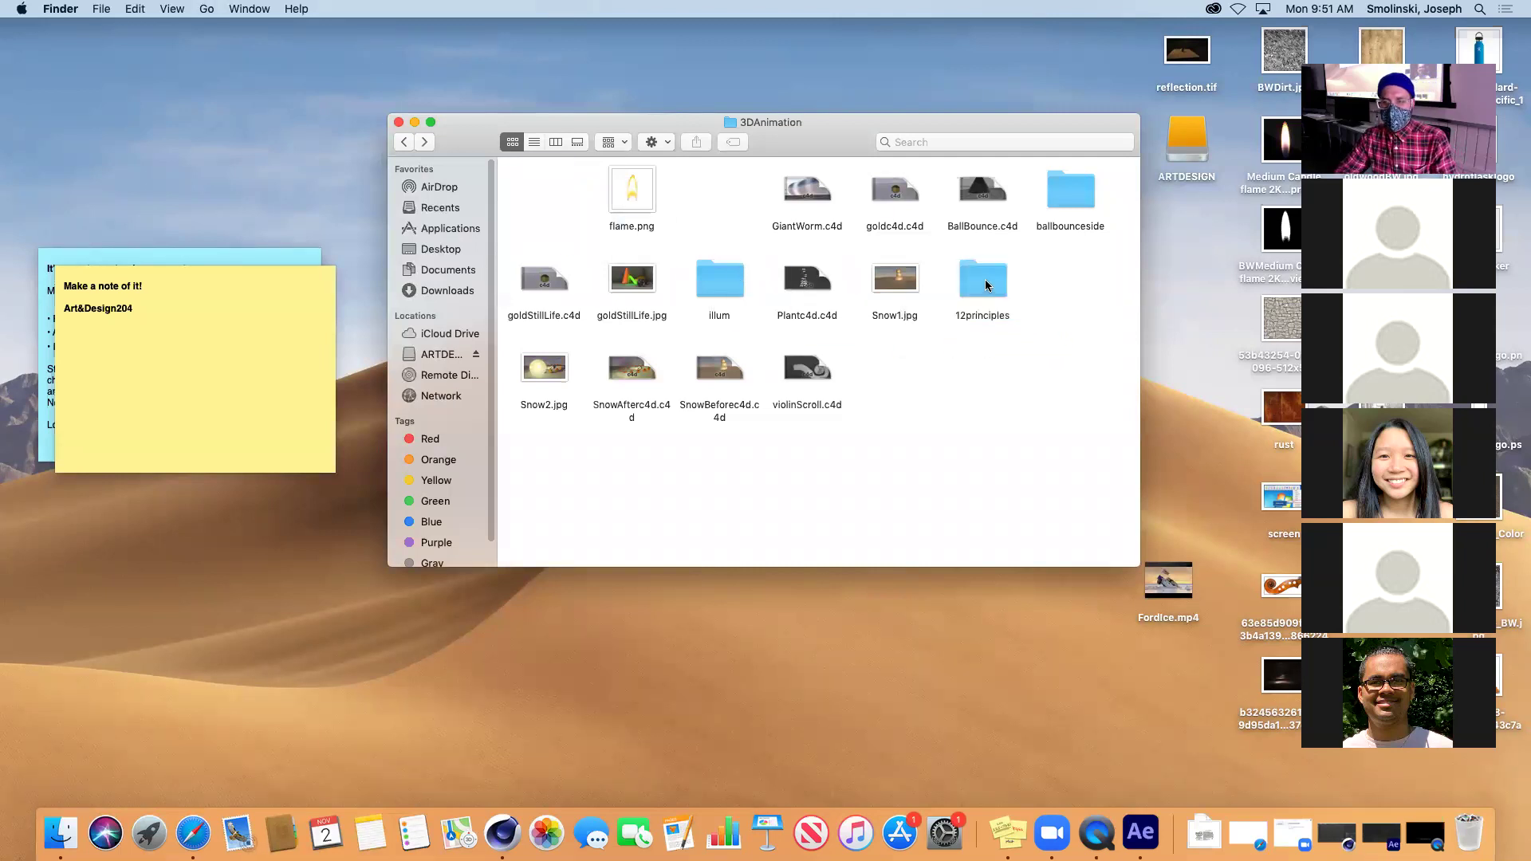
- Check the contents of the 12principles folder and return to 3DAnimation
{"action": "double_click", "coordinate": [981, 293]}
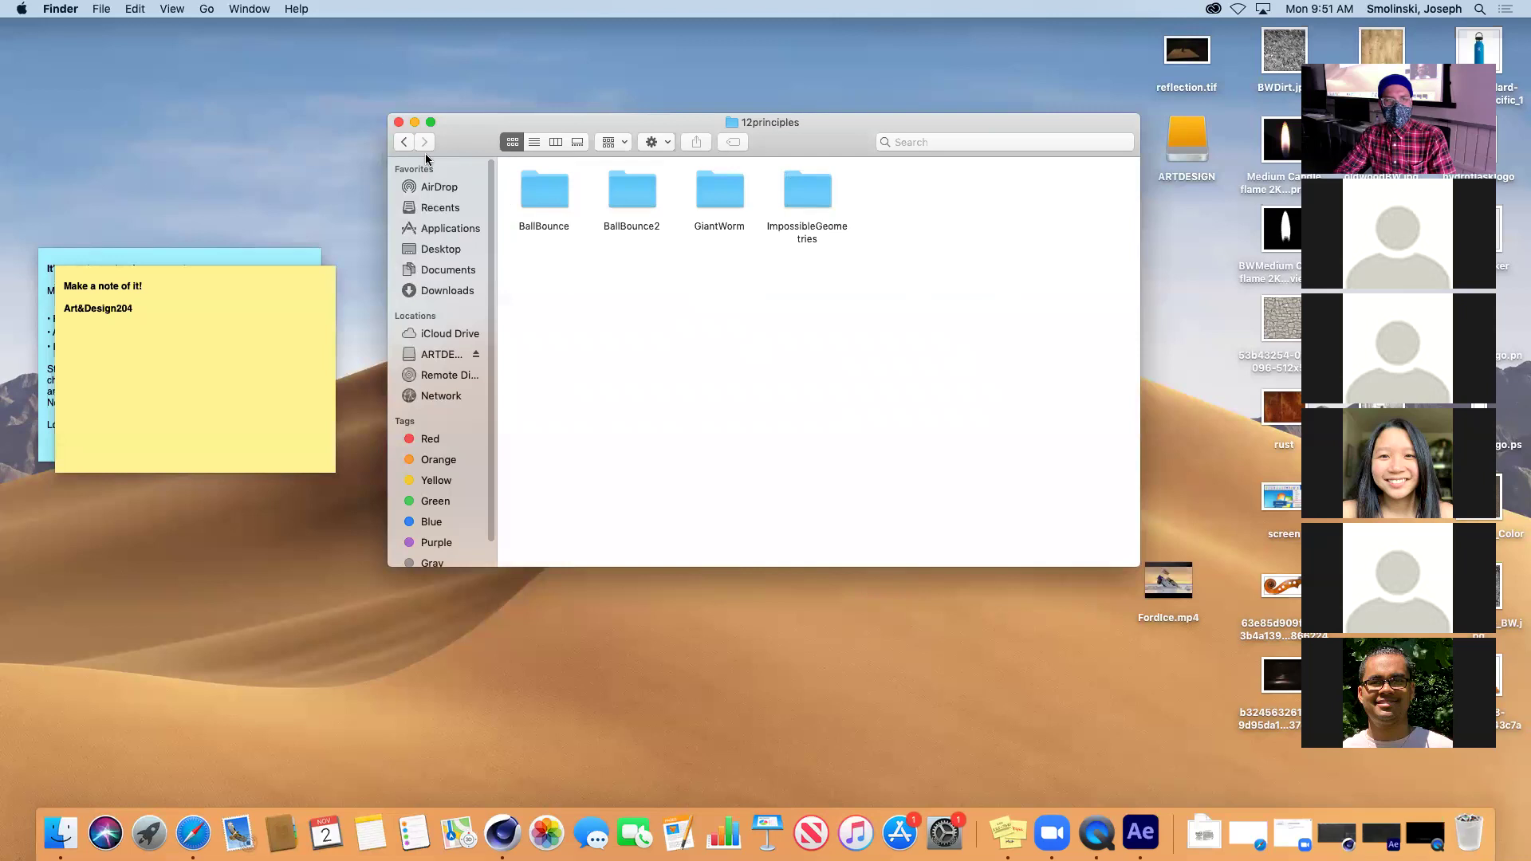
{"action": "left_click", "coordinate": [404, 142]}
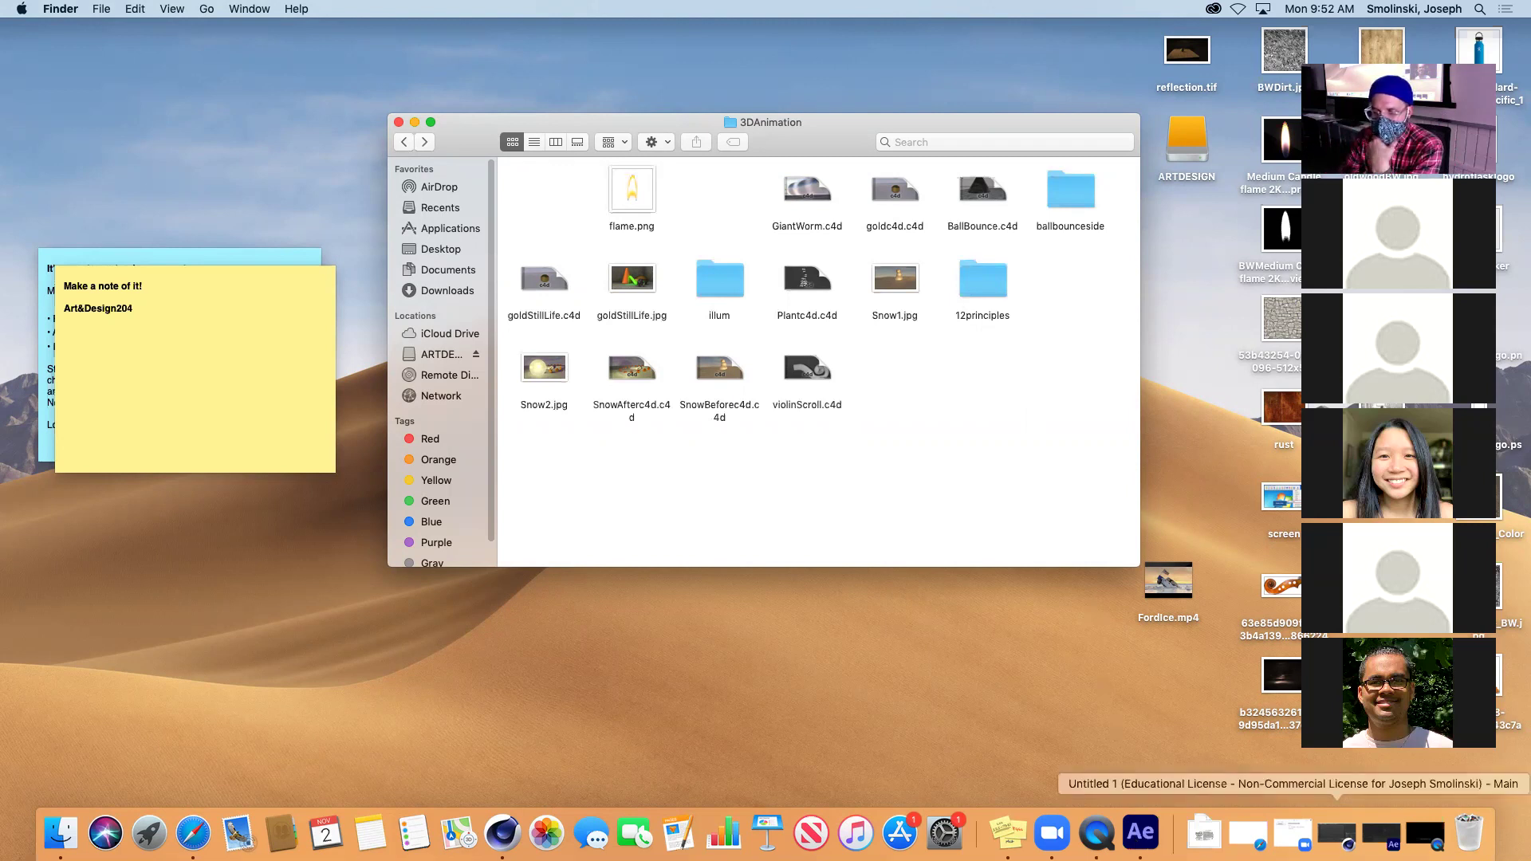
- Play the Impossible Geometries HK.mp4 video in QuickTime Player, skip ahead partway, pause near the end and close it
{"action": "left_click", "coordinate": [1426, 835]}
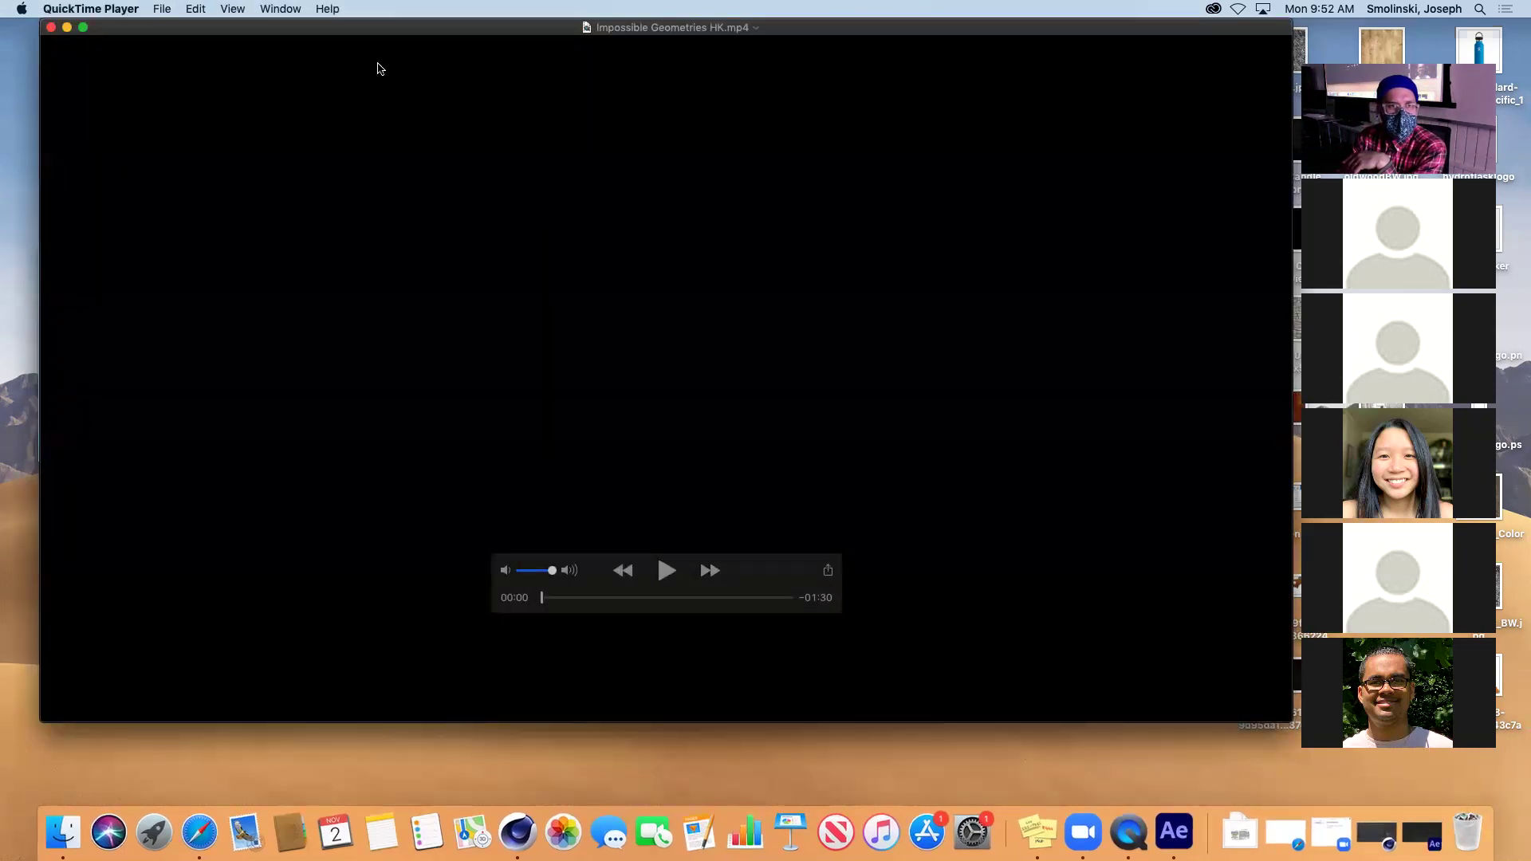
{"action": "left_click", "coordinate": [666, 571]}
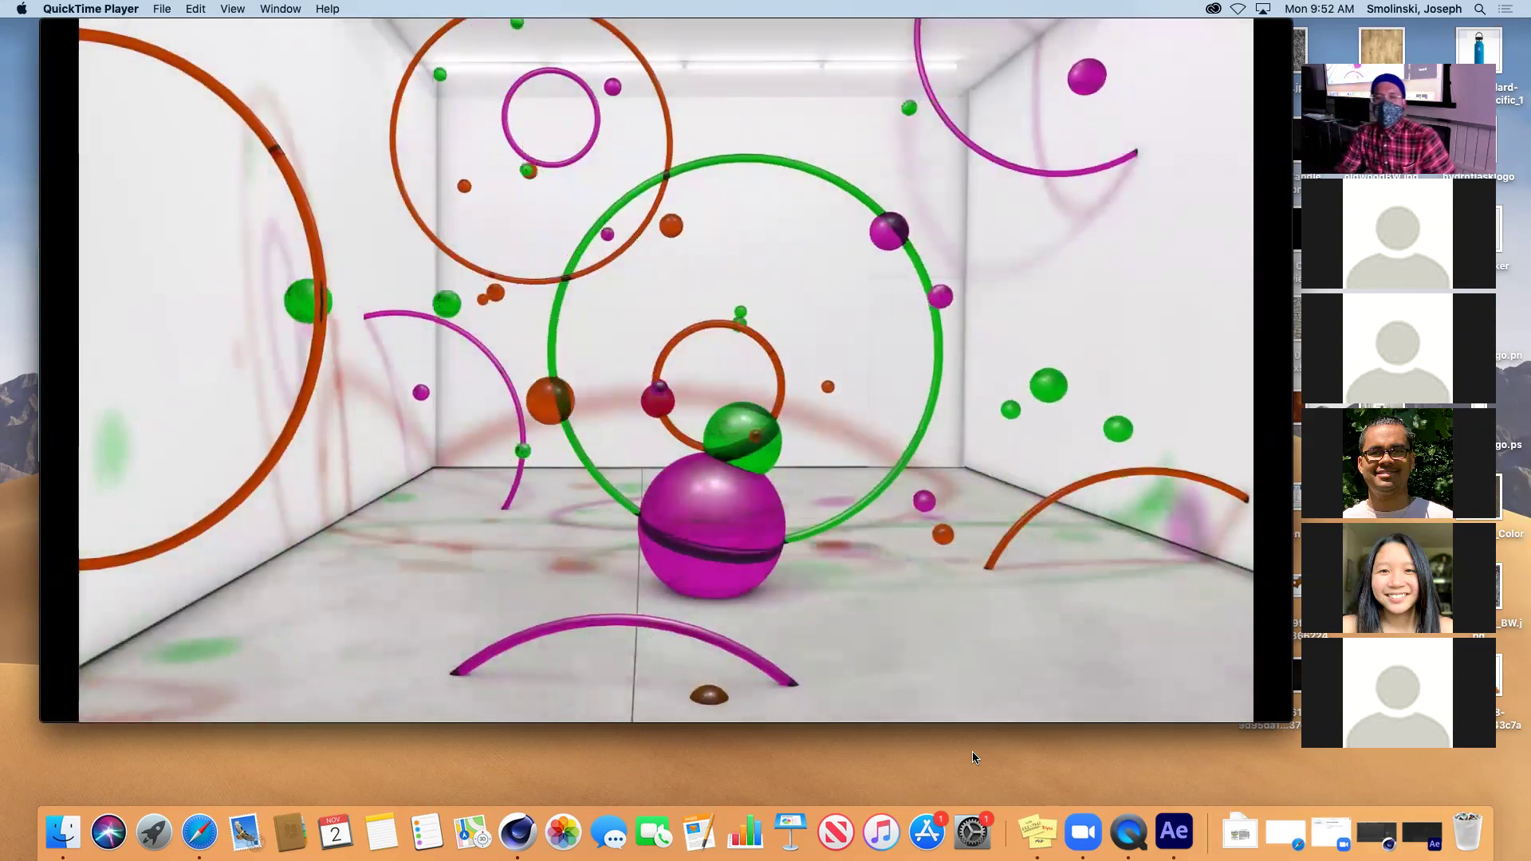
{"action": "mouse_move", "coordinate": [897, 686]}
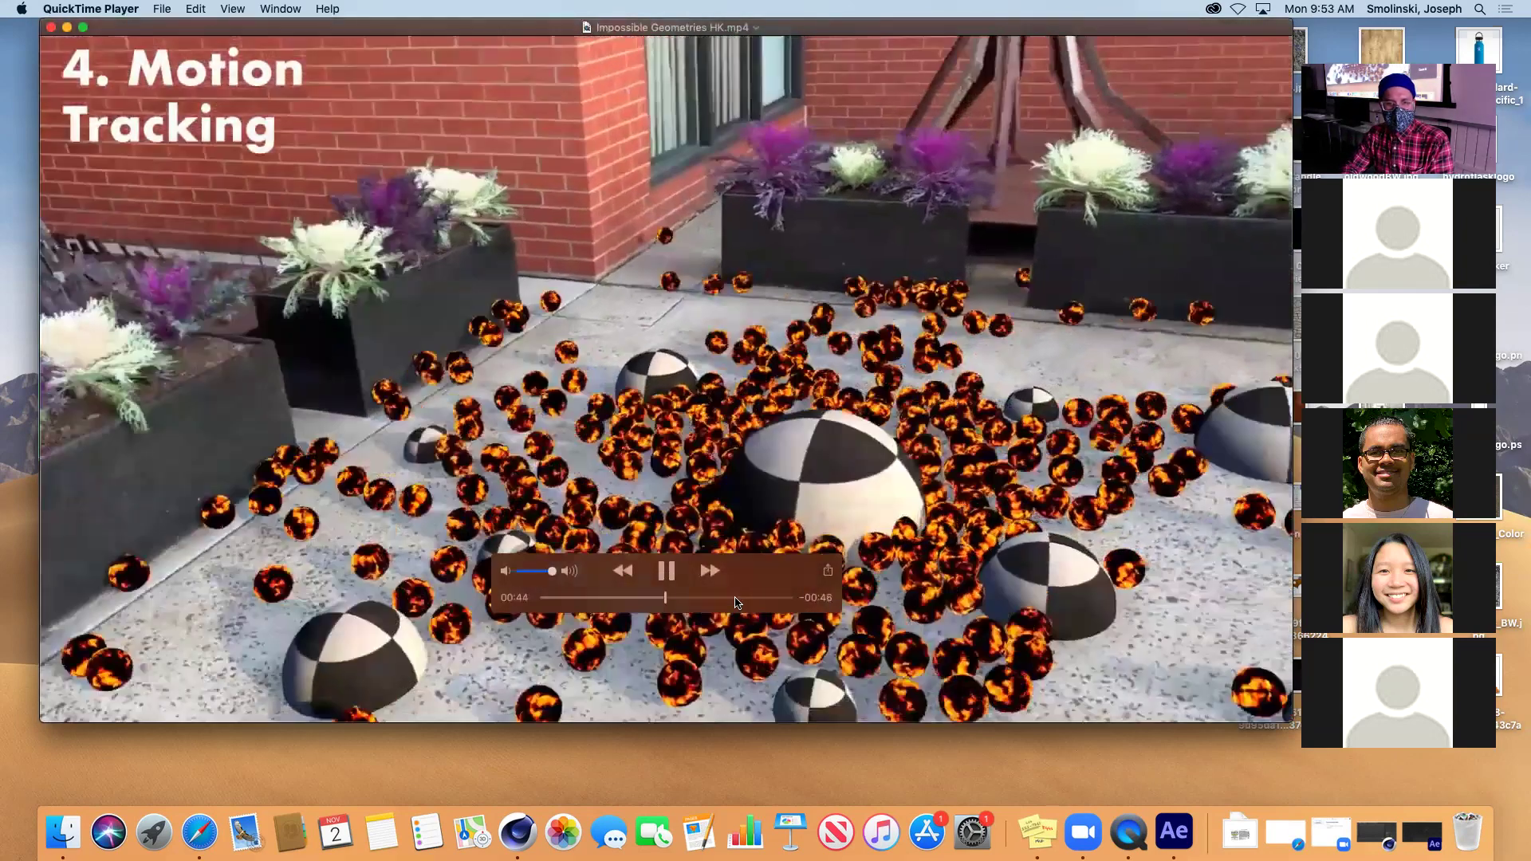
{"action": "left_click", "coordinate": [734, 599]}
{"action": "left_click_drag", "start_coordinate": [736, 599], "coordinate": [762, 600]}
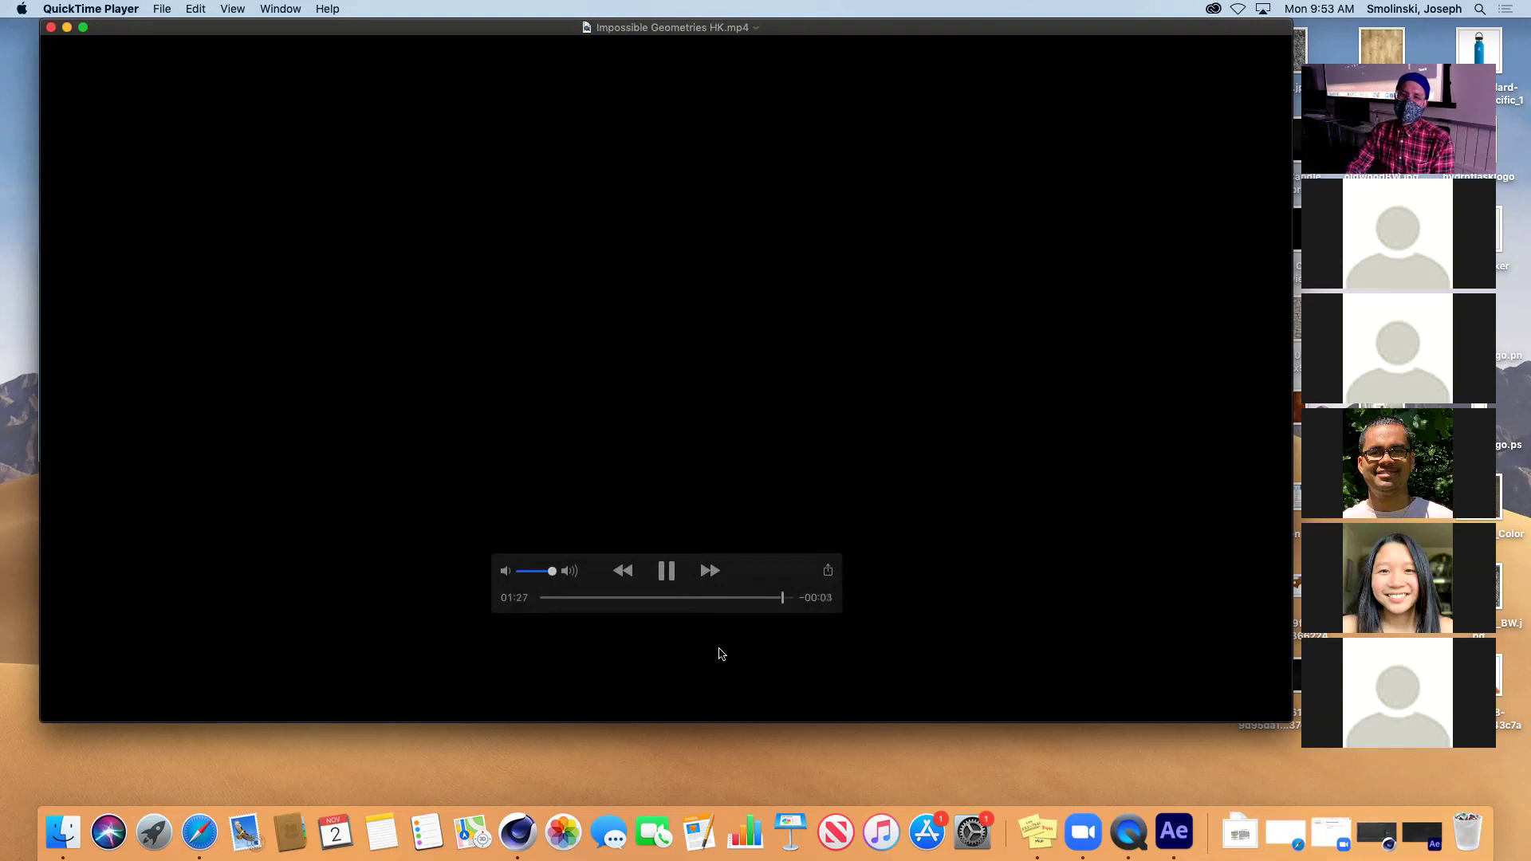
{"action": "left_click", "coordinate": [670, 581]}
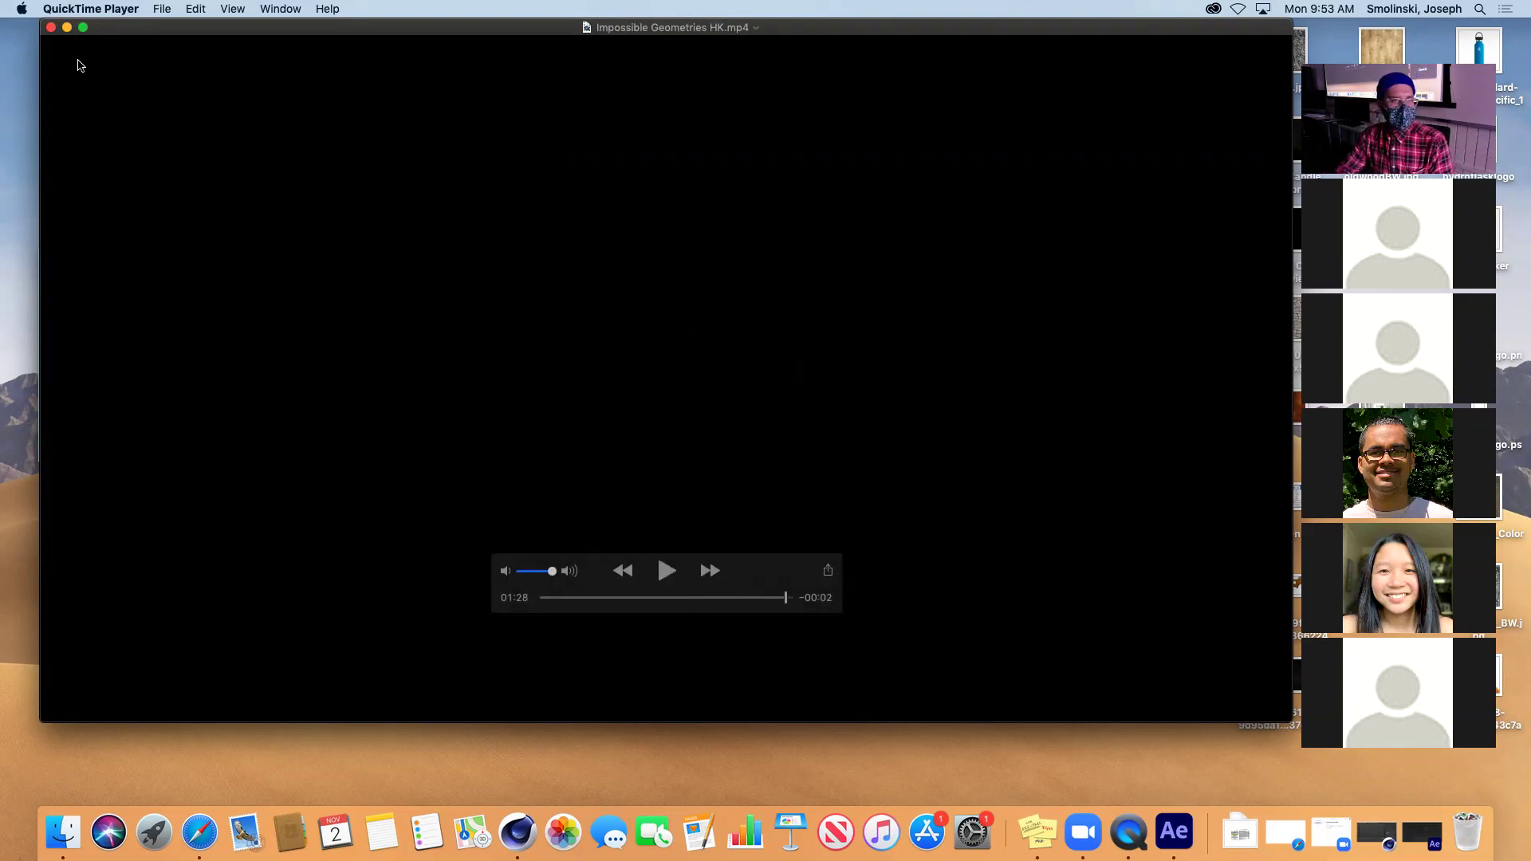
{"action": "left_click", "coordinate": [51, 29]}
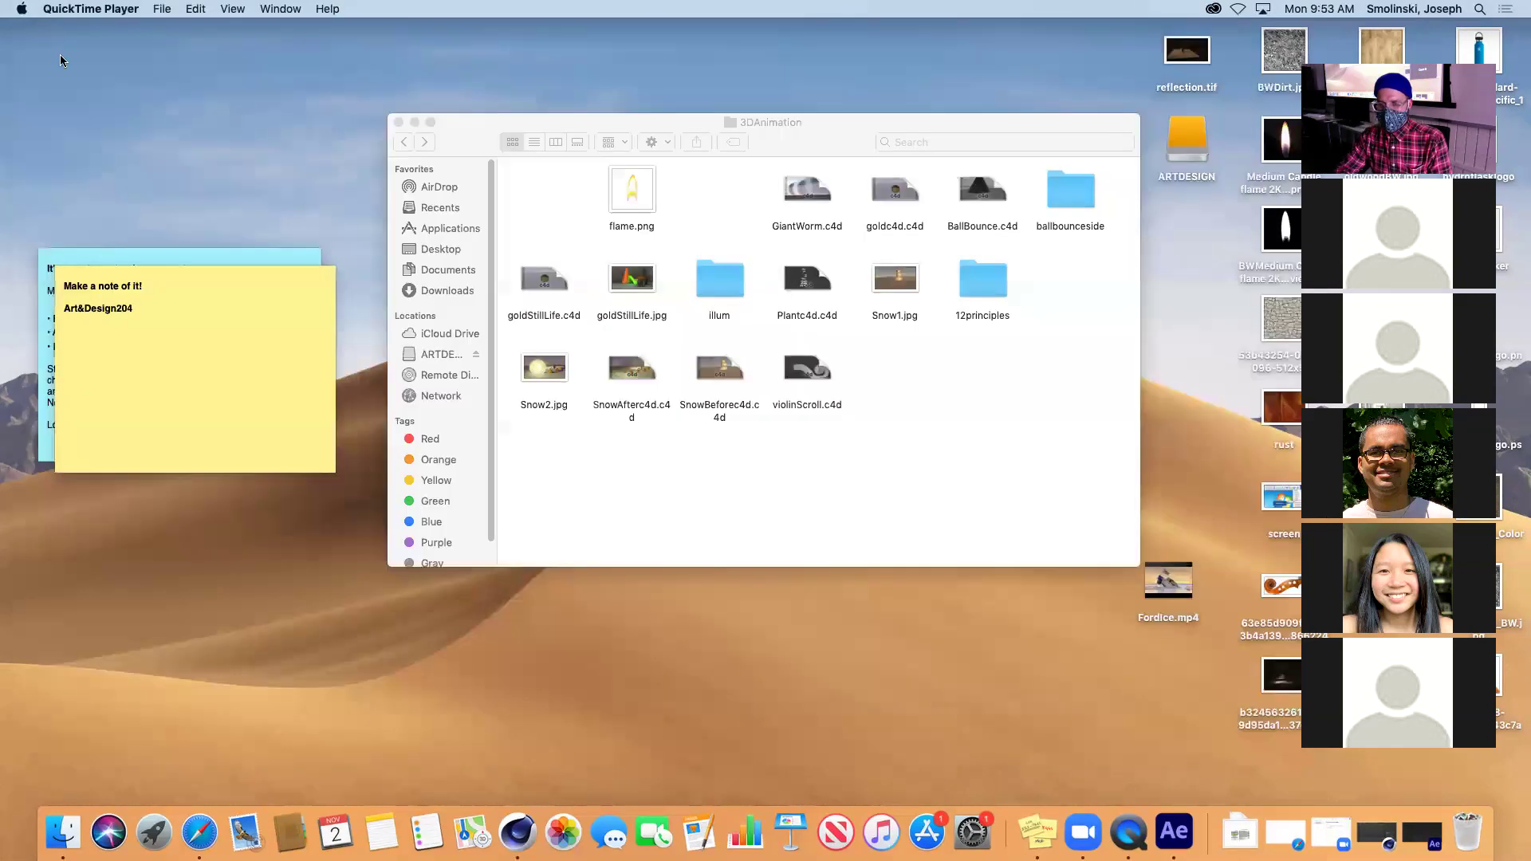
- Switch to After Effects and start a new project from the home screen
{"action": "left_click", "coordinate": [1419, 838]}
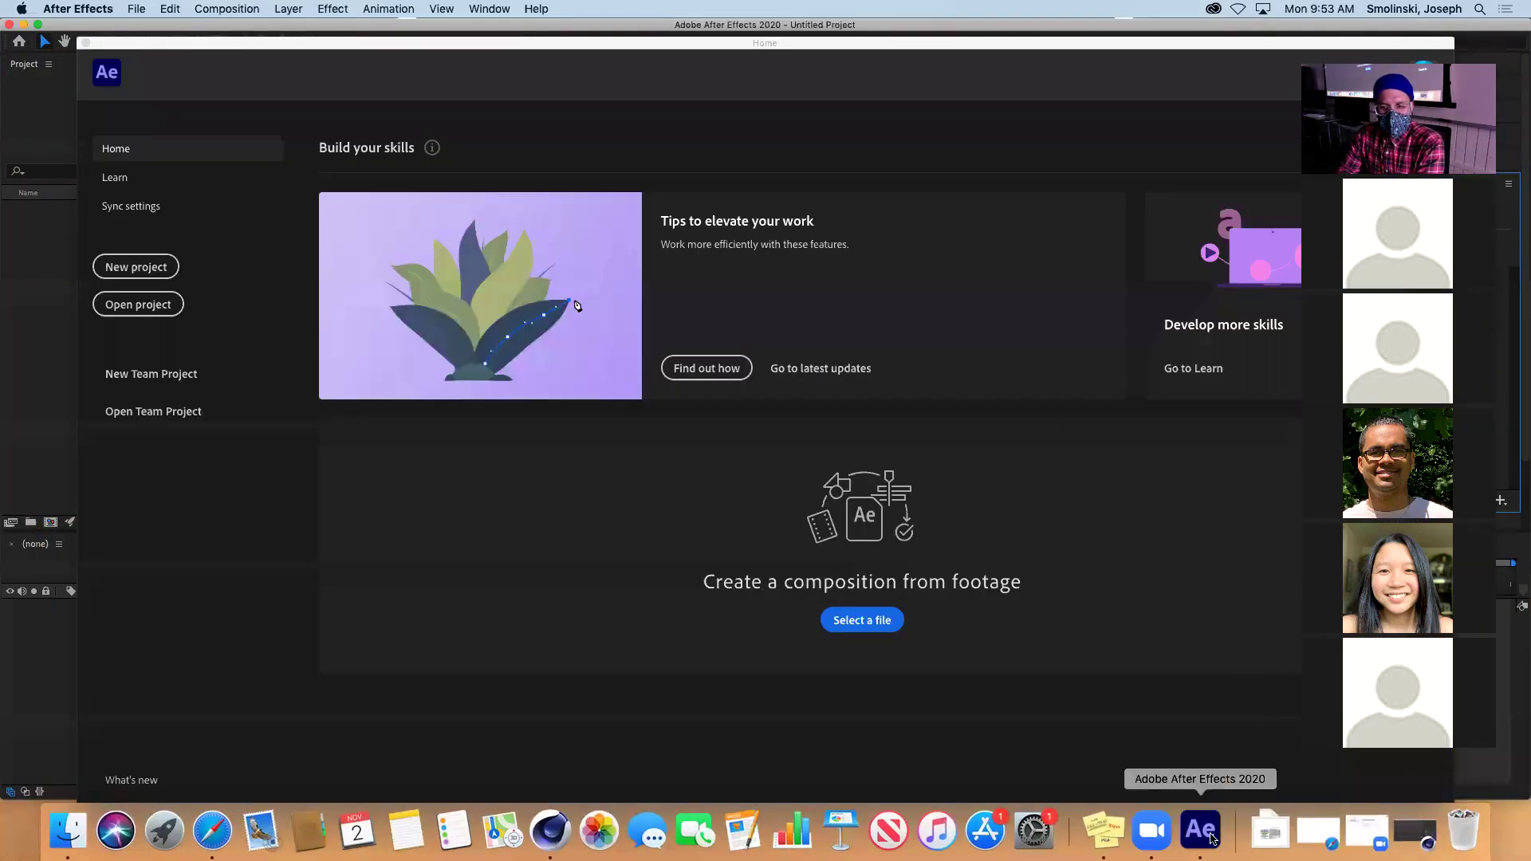
{"action": "left_click", "coordinate": [288, 50]}
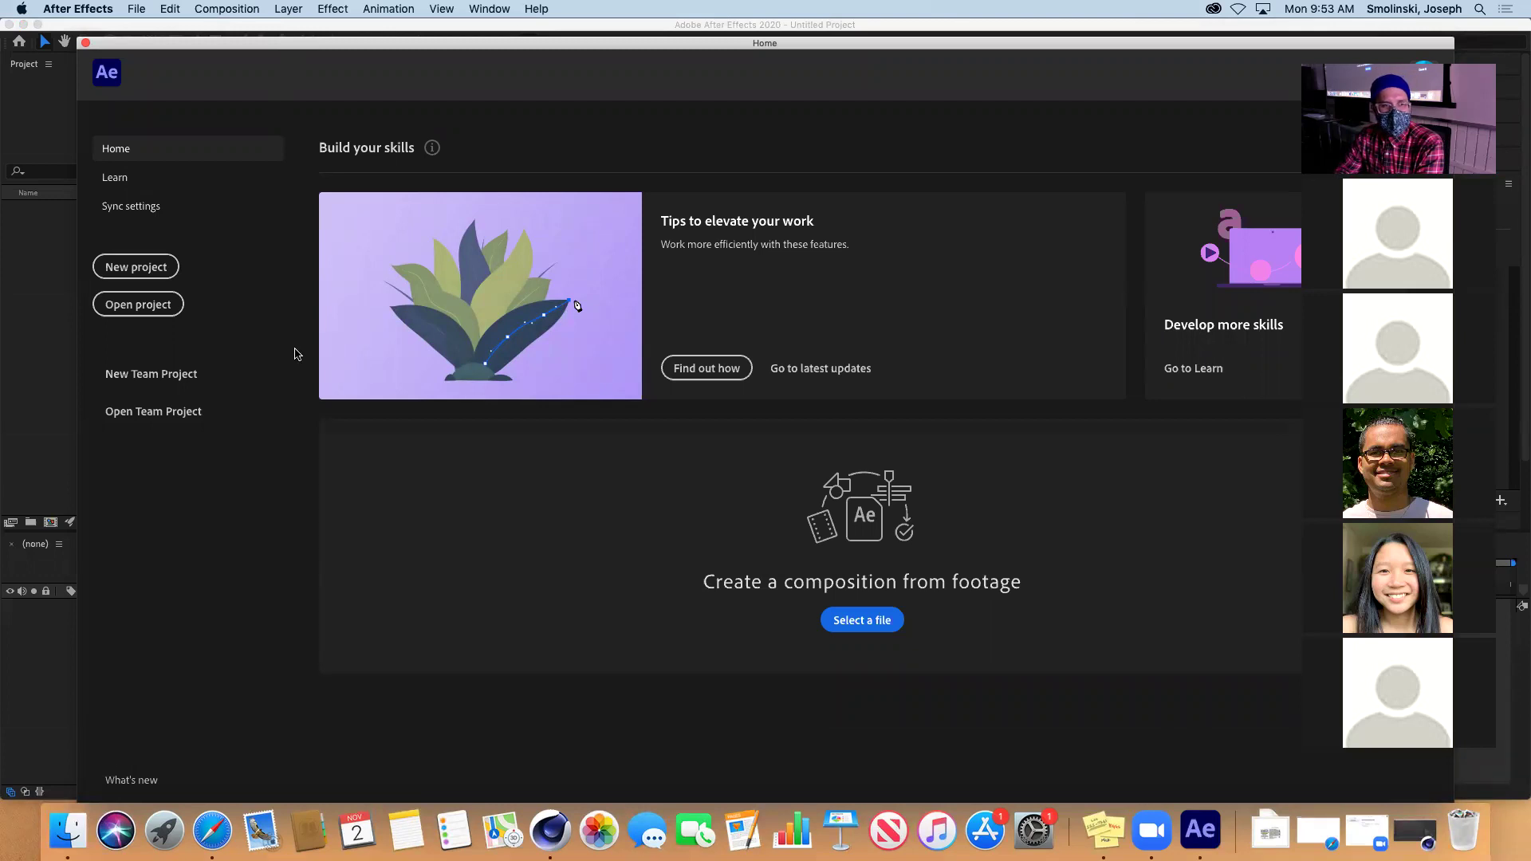
{"action": "left_click", "coordinate": [139, 273]}
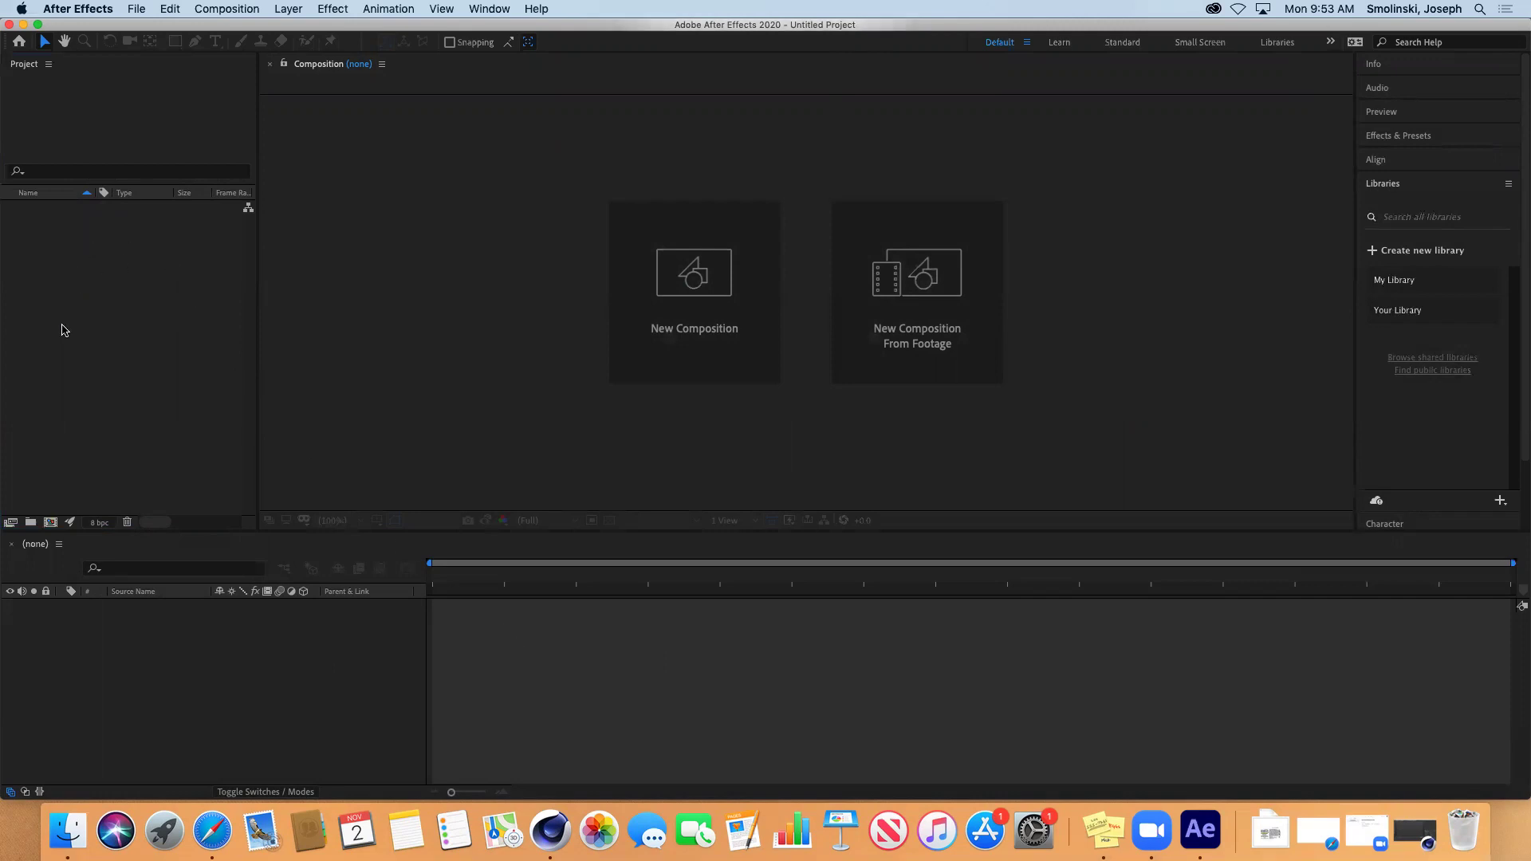
- Import BB0000.png from the 3DAnimation/12principles/BallBounce2 folder in Documents as a PNG sequence
{"action": "left_click", "coordinate": [134, 11]}
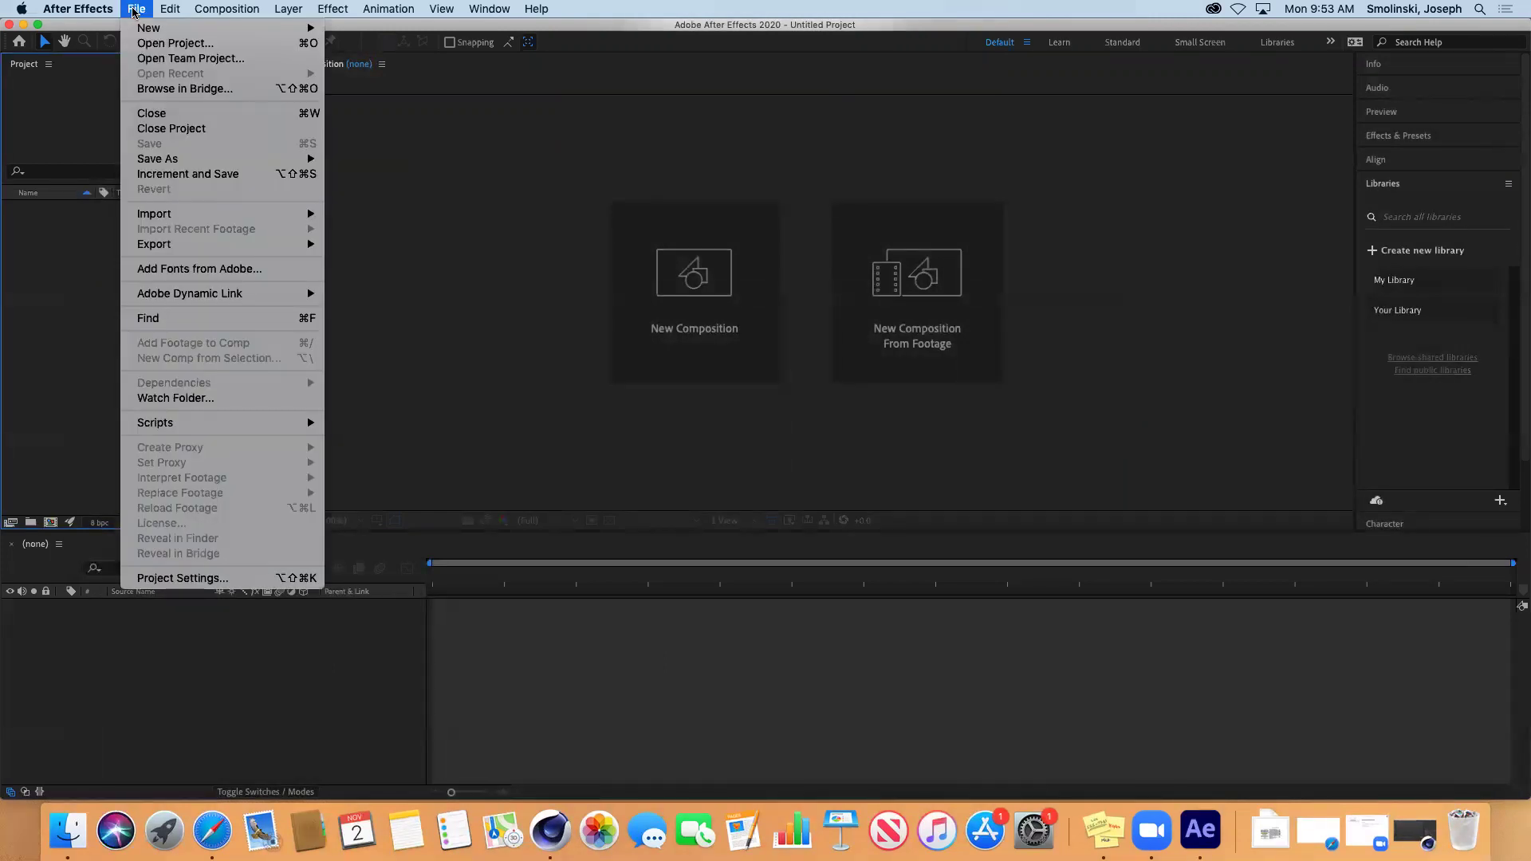
{"action": "mouse_move", "coordinate": [163, 216]}
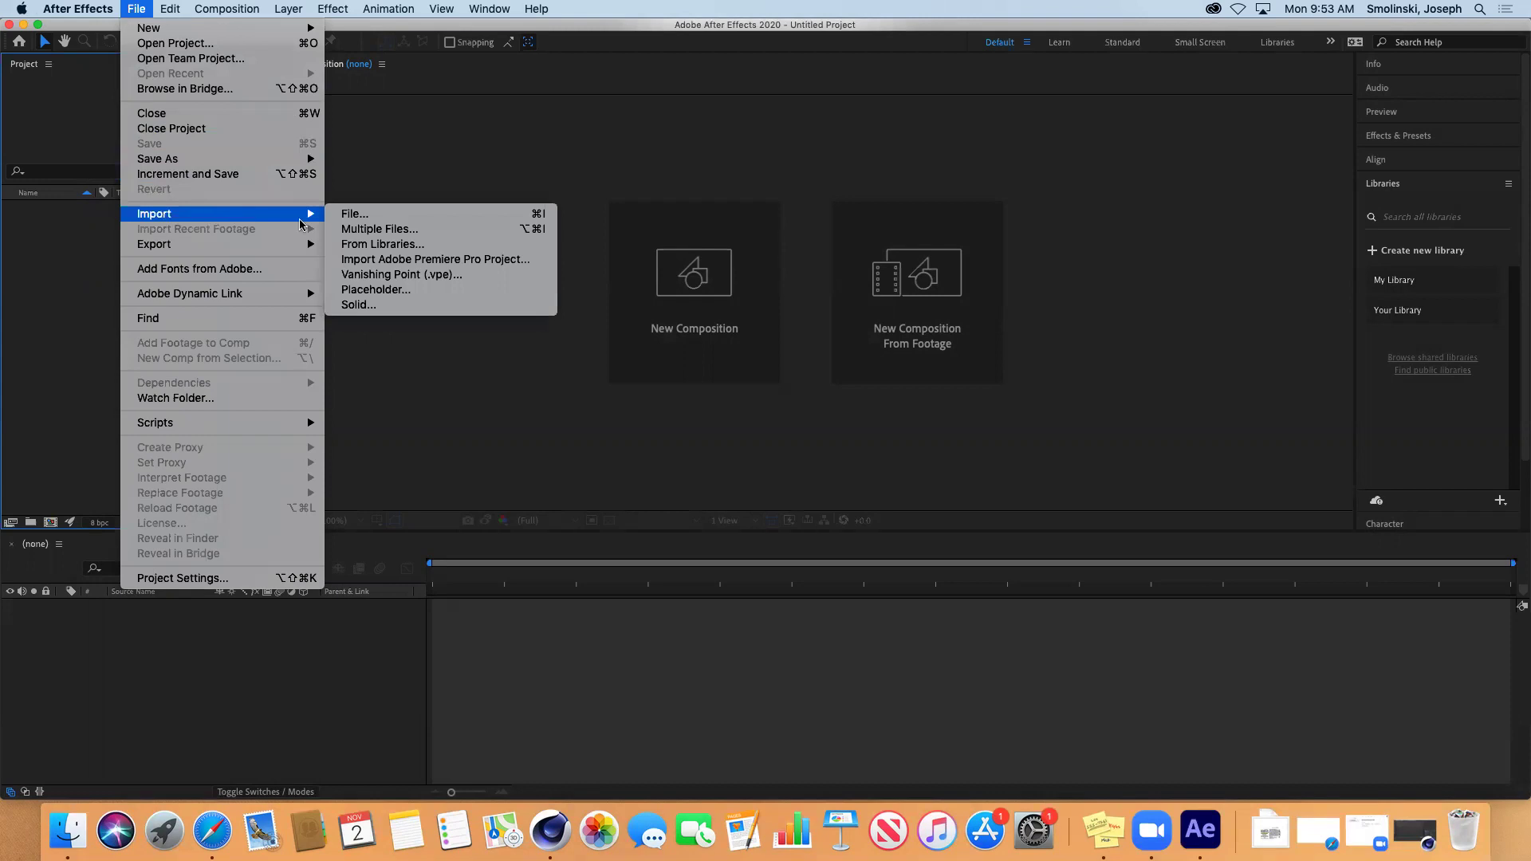
{"action": "left_click", "coordinate": [355, 219]}
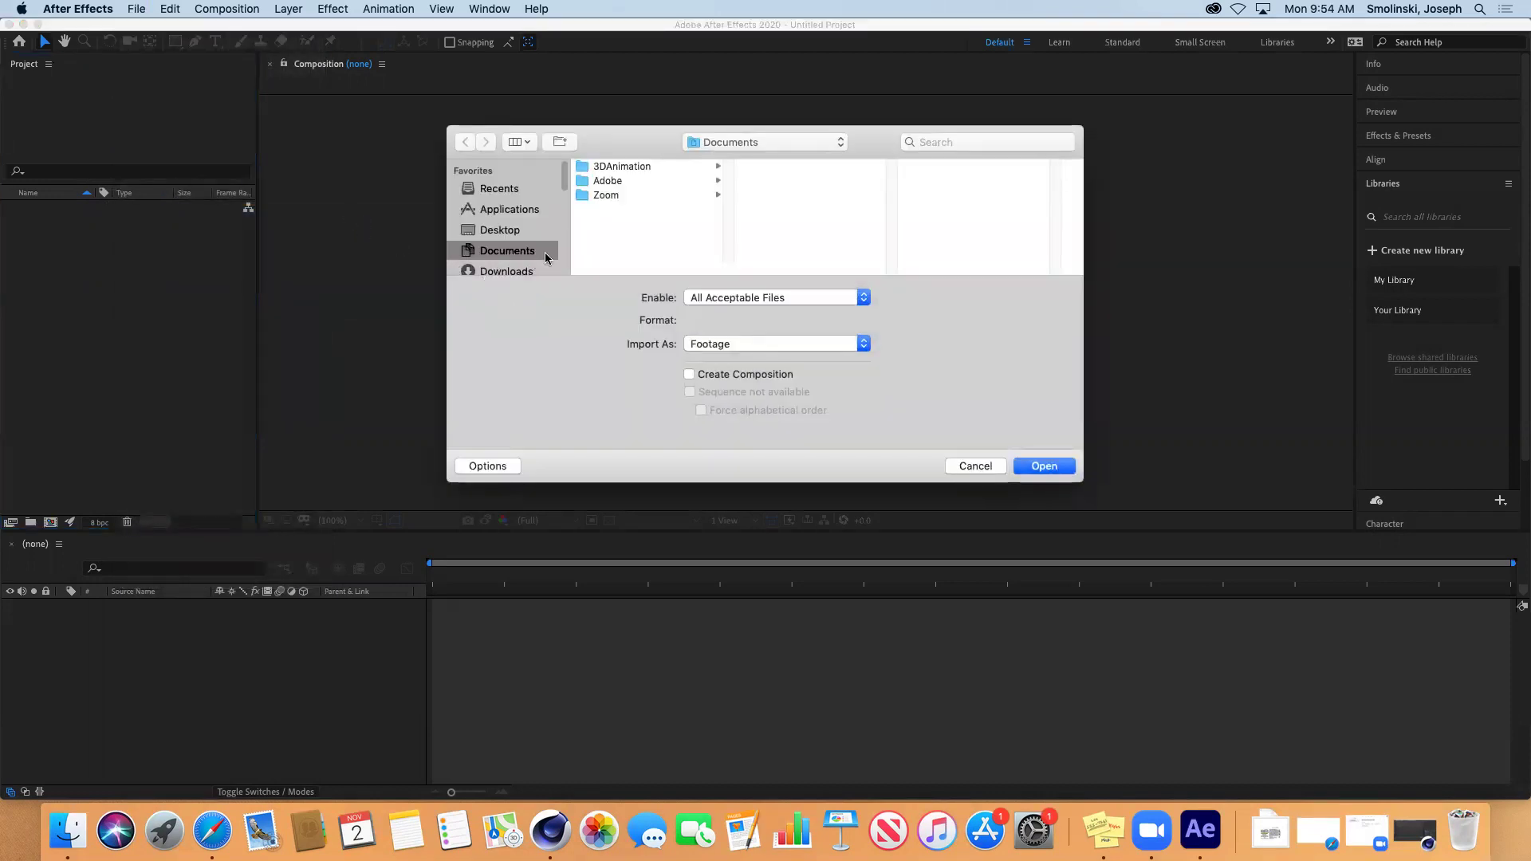
{"action": "left_click", "coordinate": [632, 167]}
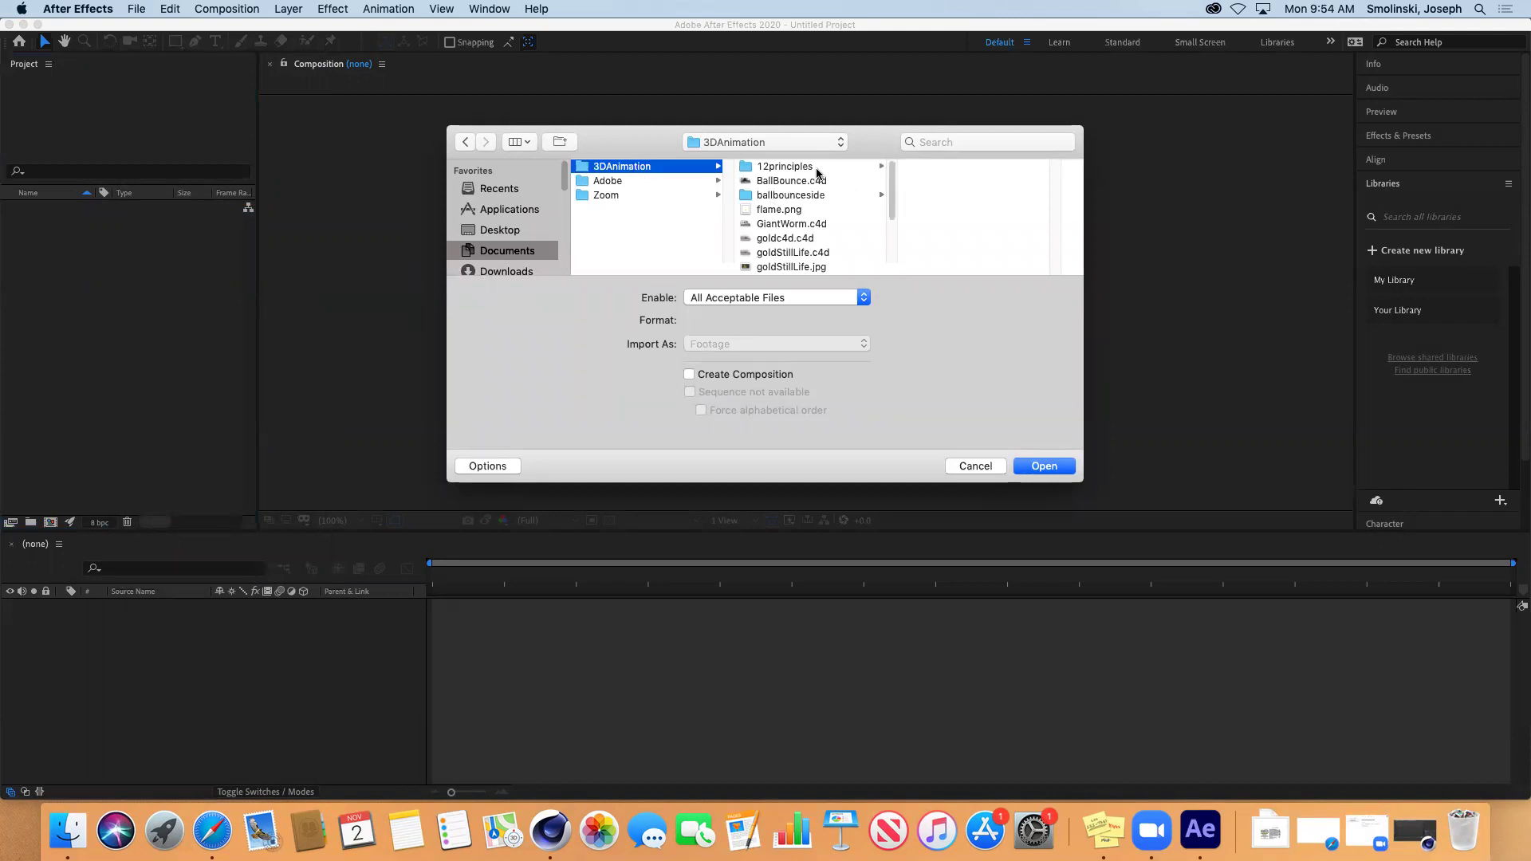
{"action": "left_click", "coordinate": [816, 167]}
{"action": "left_click", "coordinate": [960, 181]}
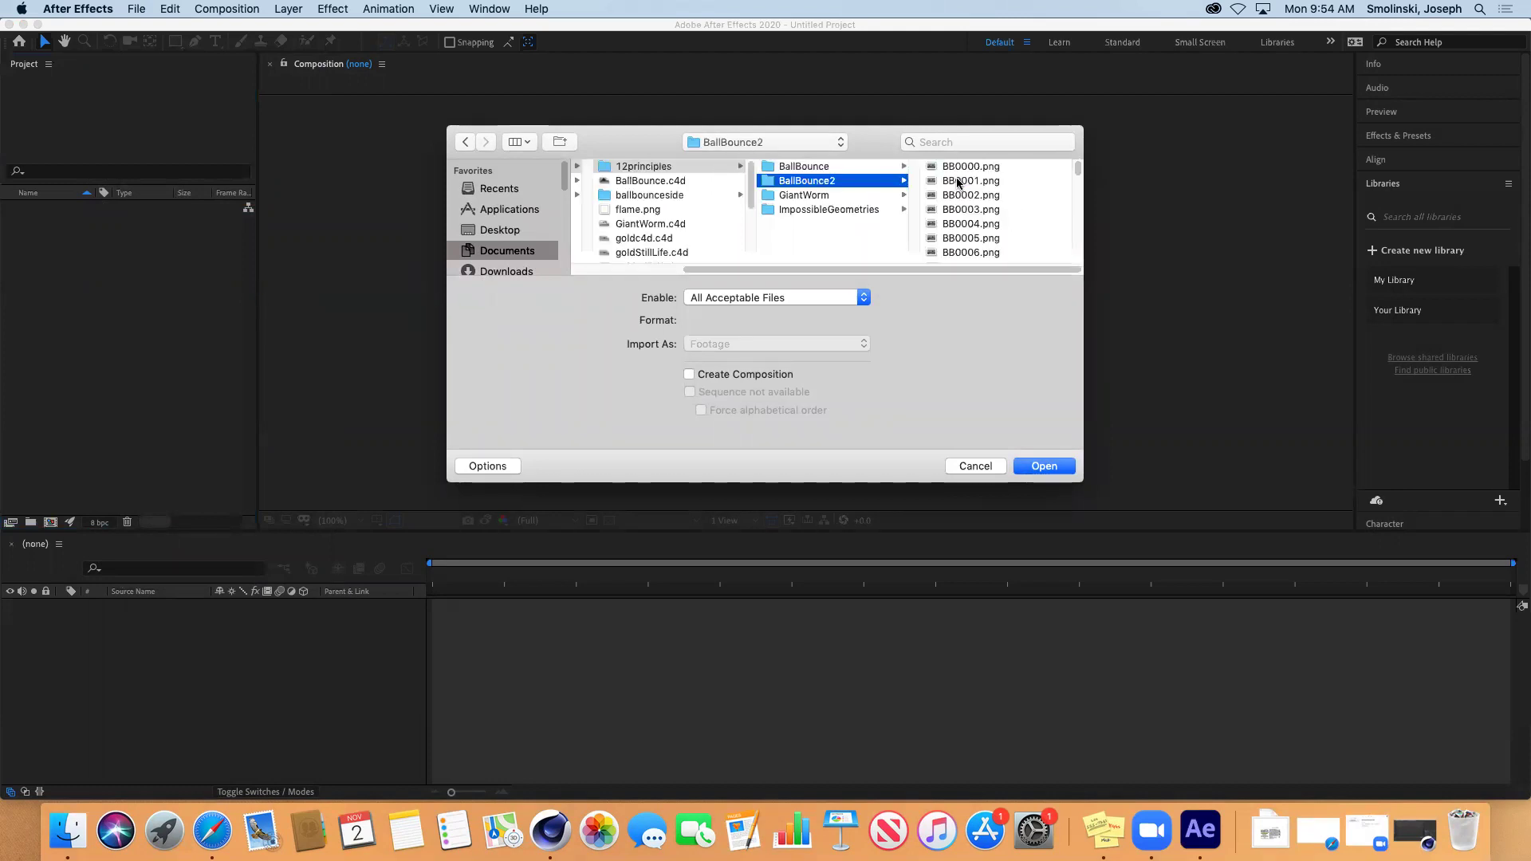
{"action": "left_click_drag", "start_coordinate": [1079, 476], "coordinate": [1189, 549]}
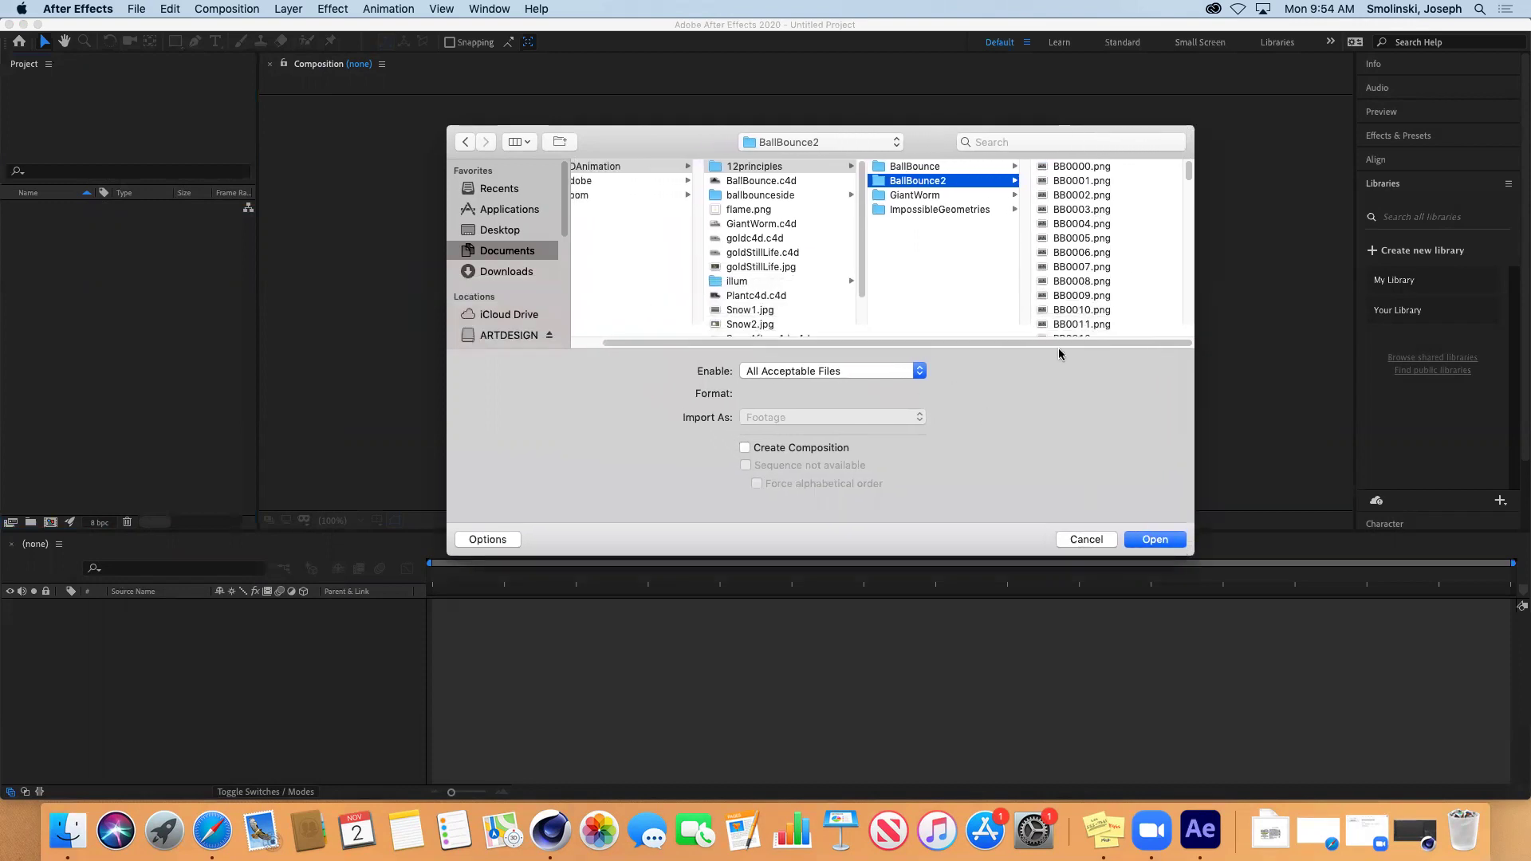
{"action": "left_click", "coordinate": [1067, 169]}
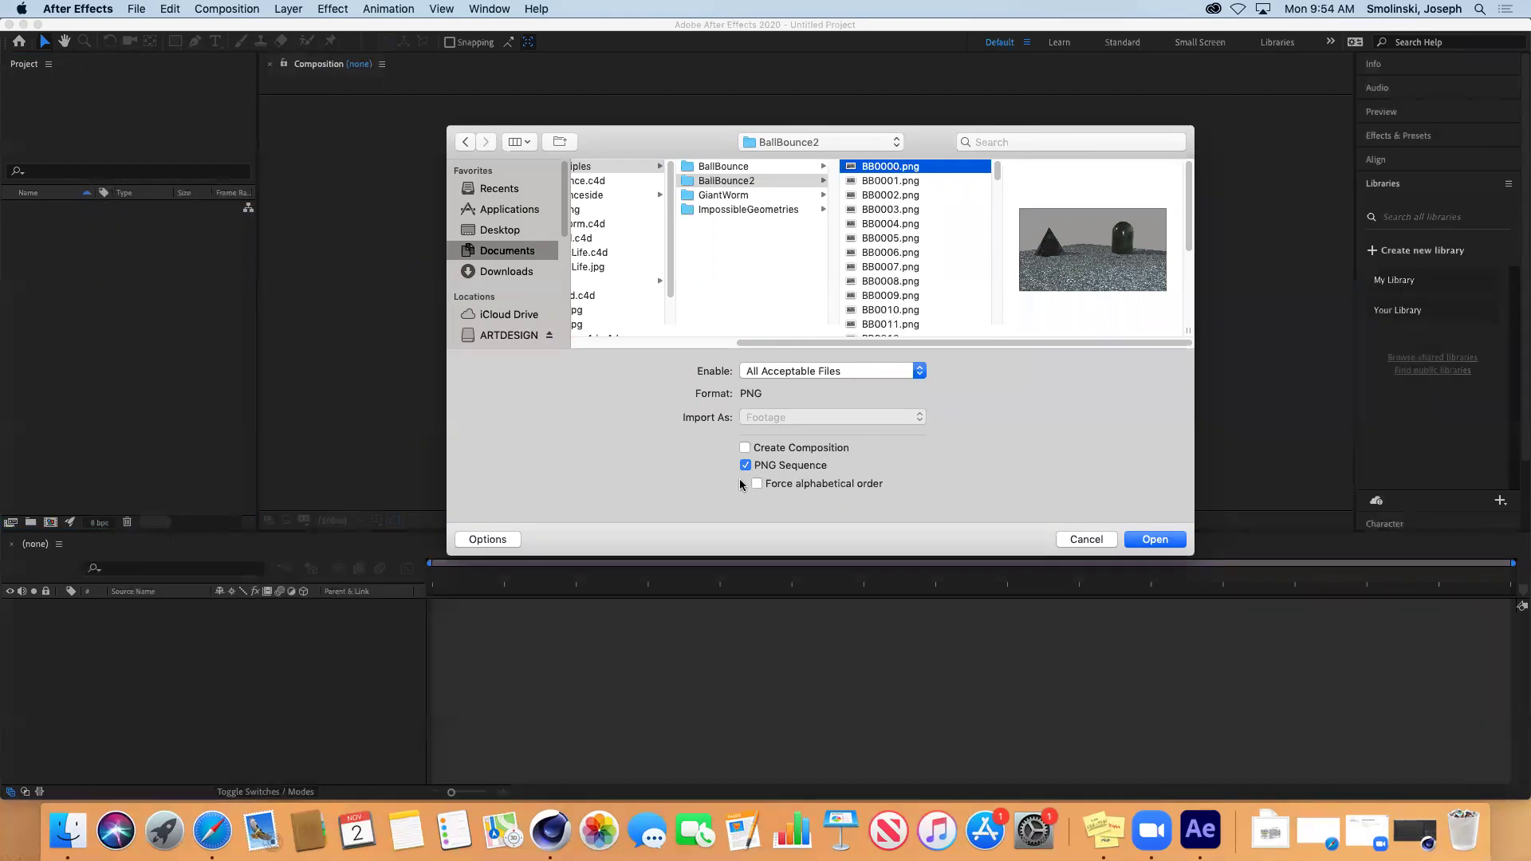
{"action": "left_click", "coordinate": [1154, 540]}
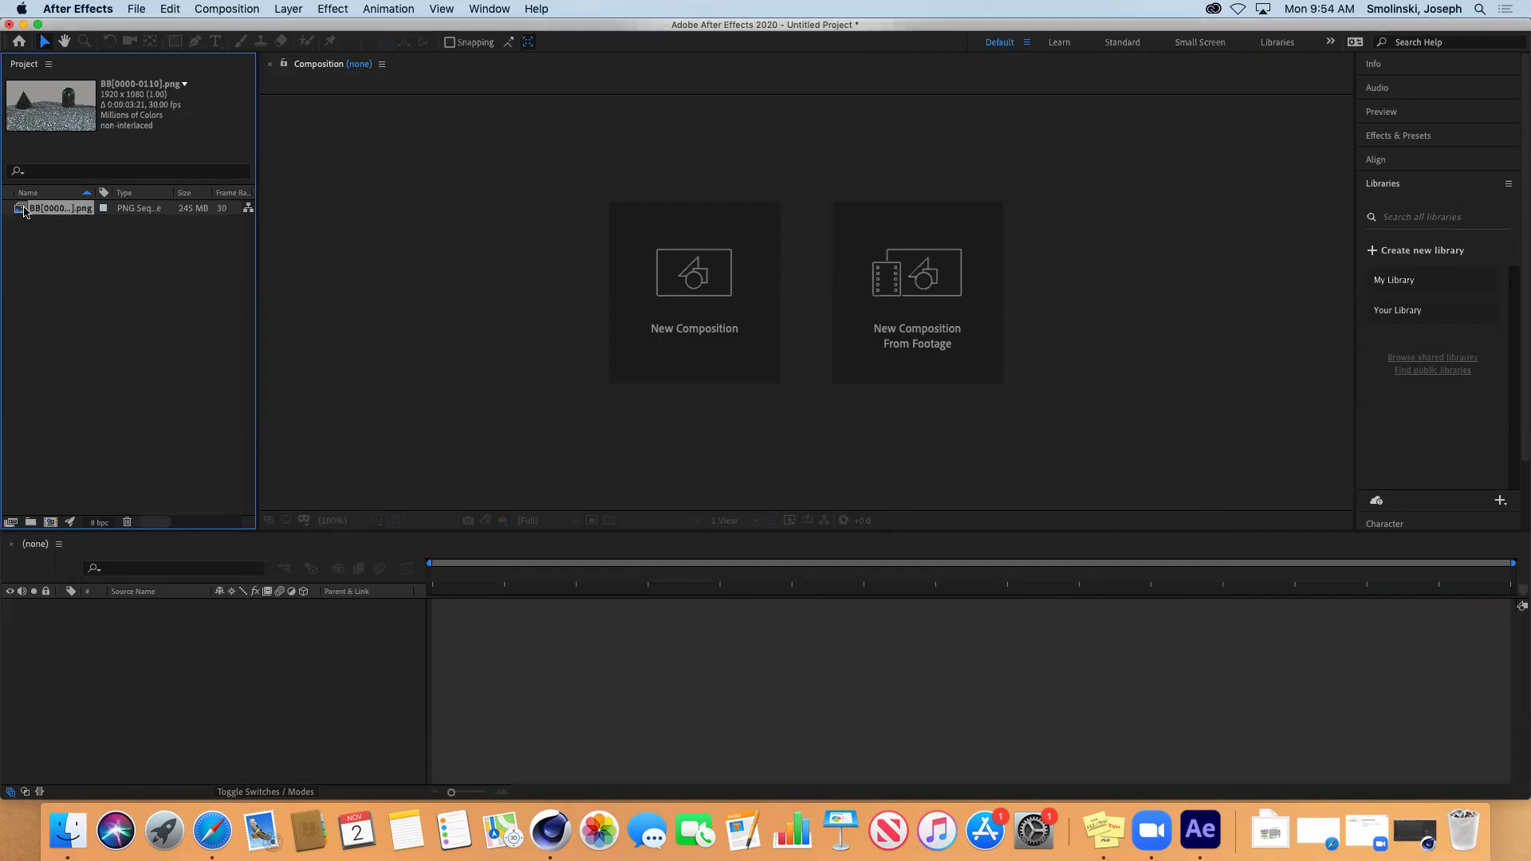
- Create a composition from the imported BB sequence and set its duration to 0:01:03:21
{"action": "left_click_drag", "start_coordinate": [17, 210], "coordinate": [49, 523]}
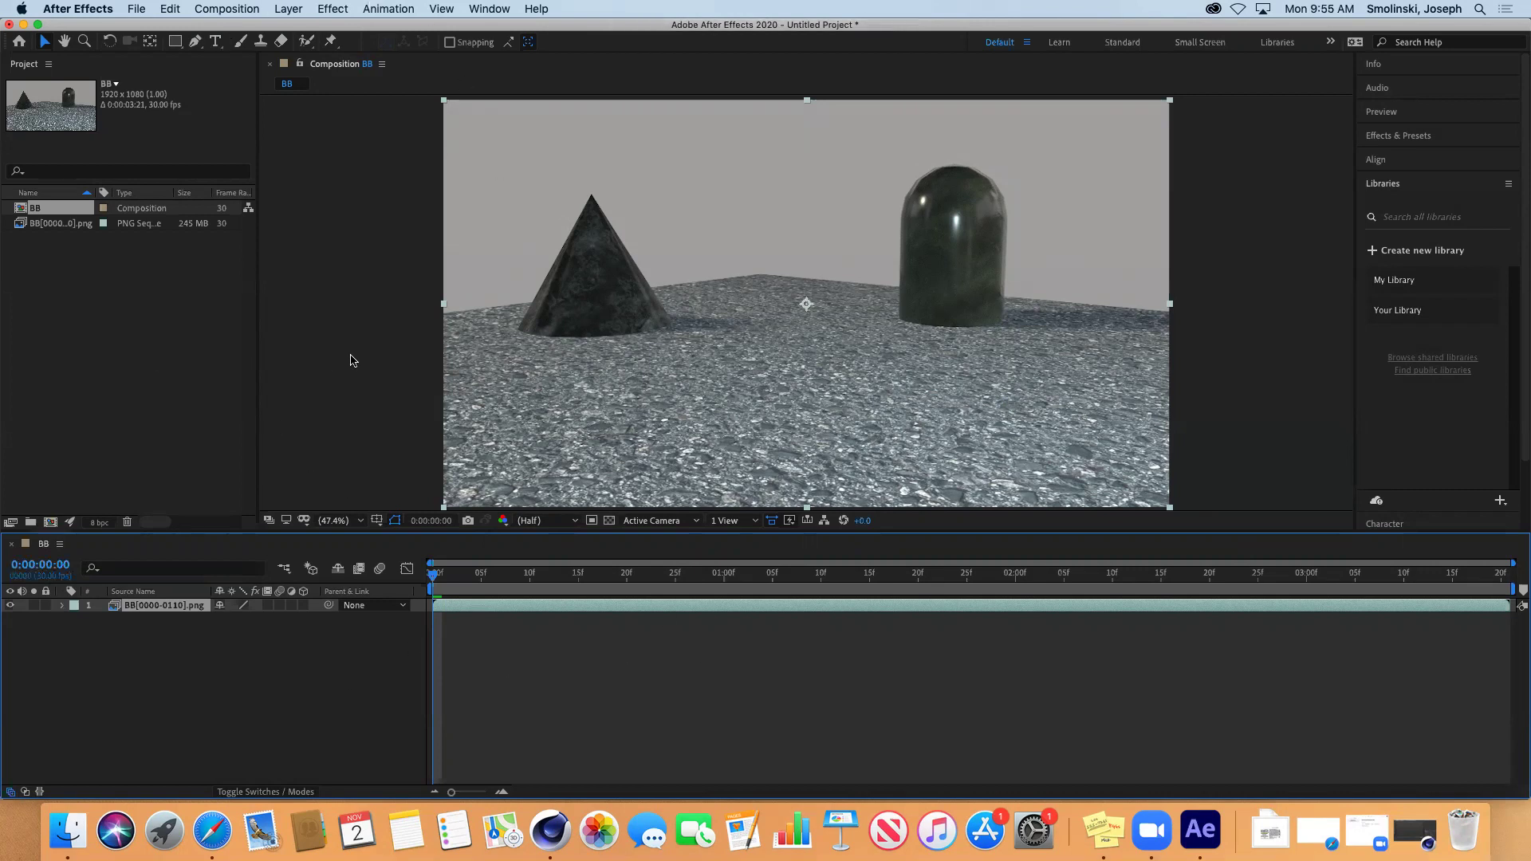
{"action": "left_click", "coordinate": [224, 9]}
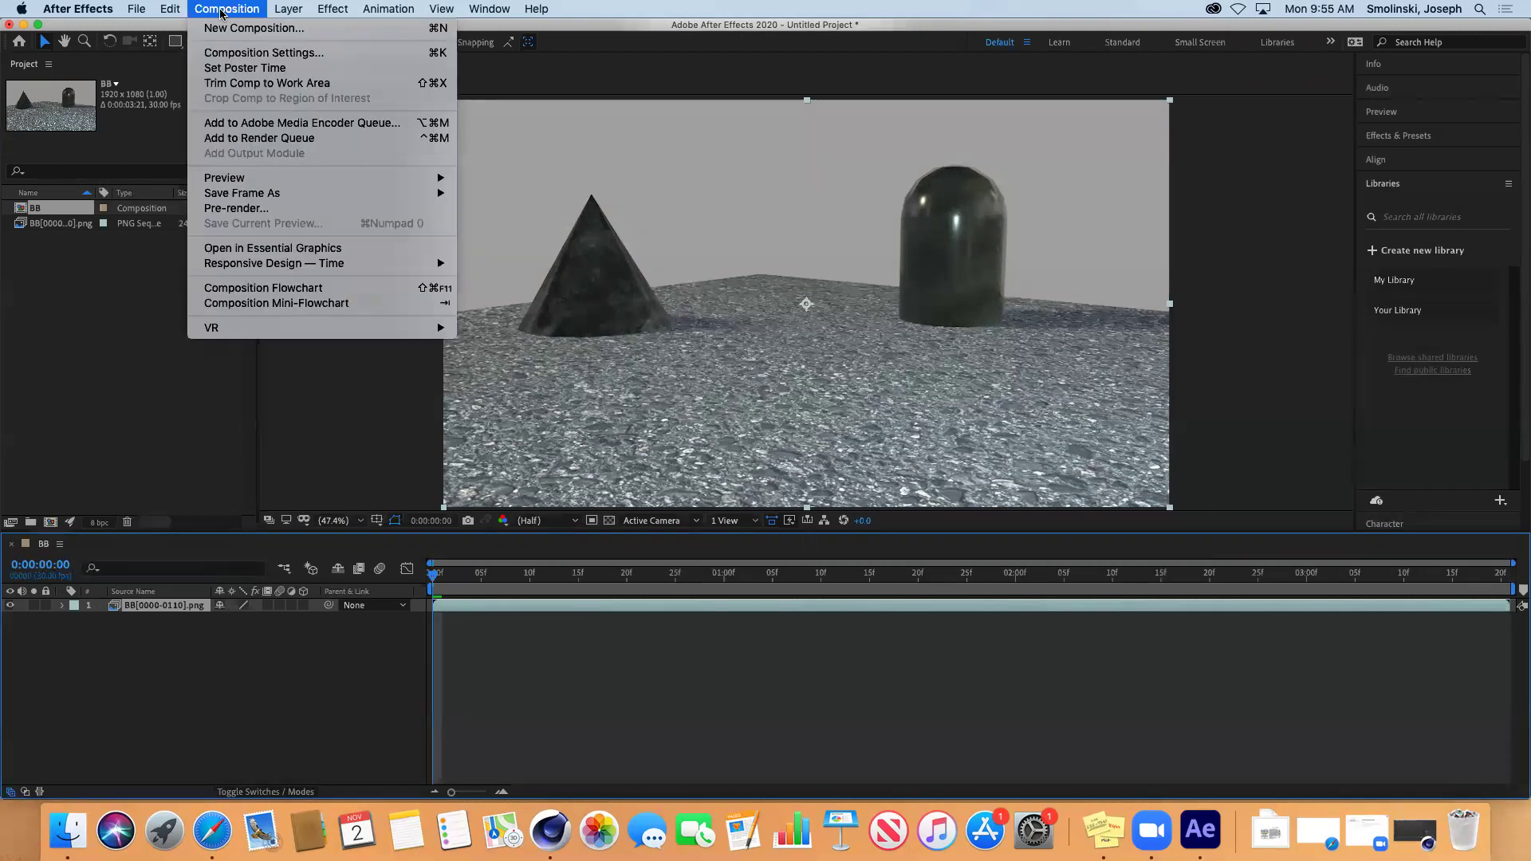
{"action": "left_click", "coordinate": [234, 54]}
{"action": "left_click", "coordinate": [1001, 618]}
{"action": "left_click", "coordinate": [997, 617]}
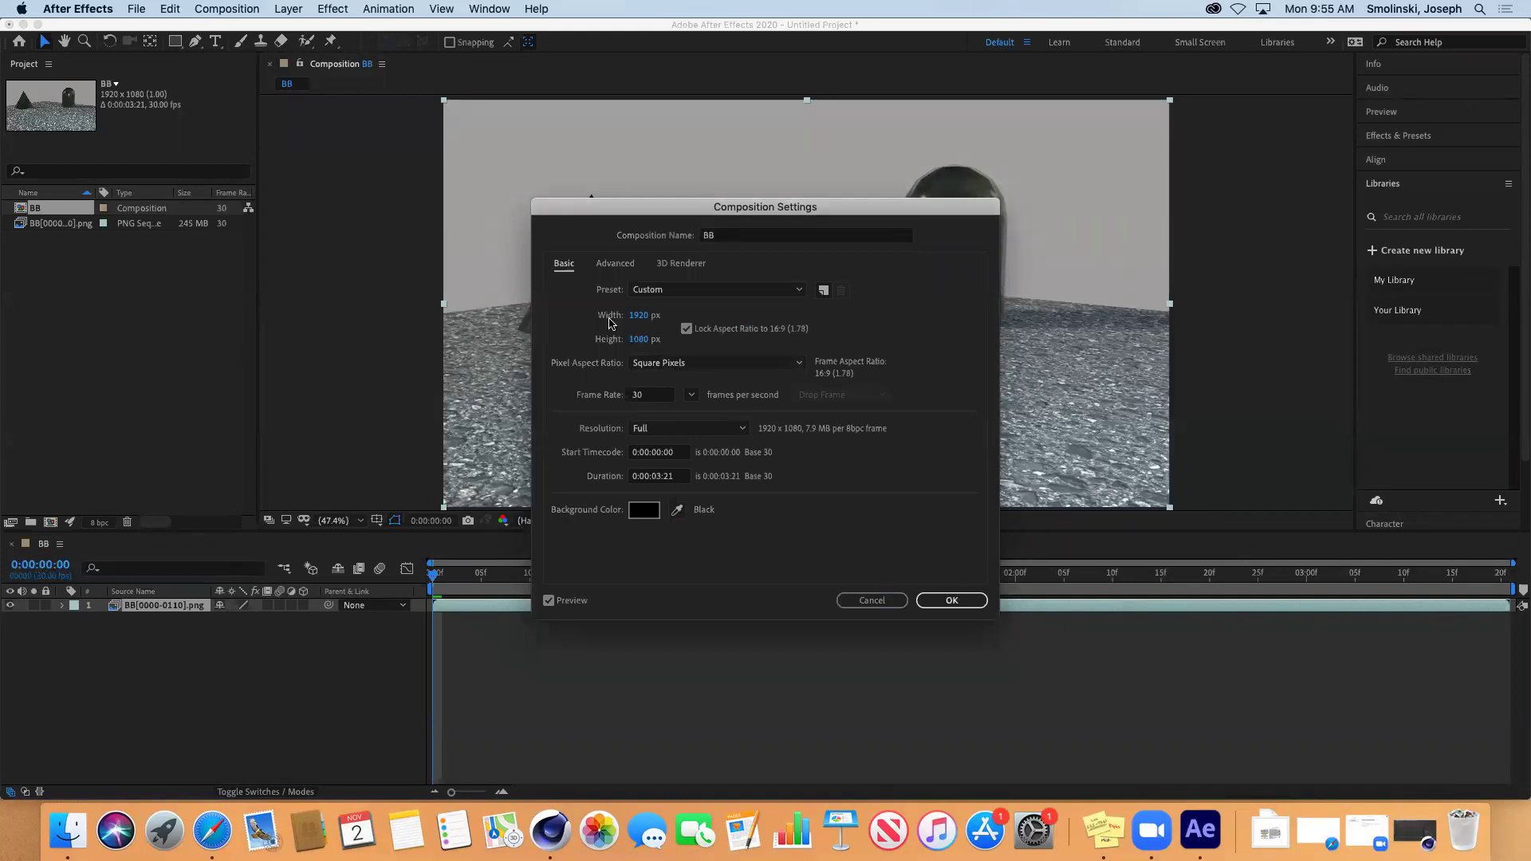
{"action": "left_click", "coordinate": [656, 482]}
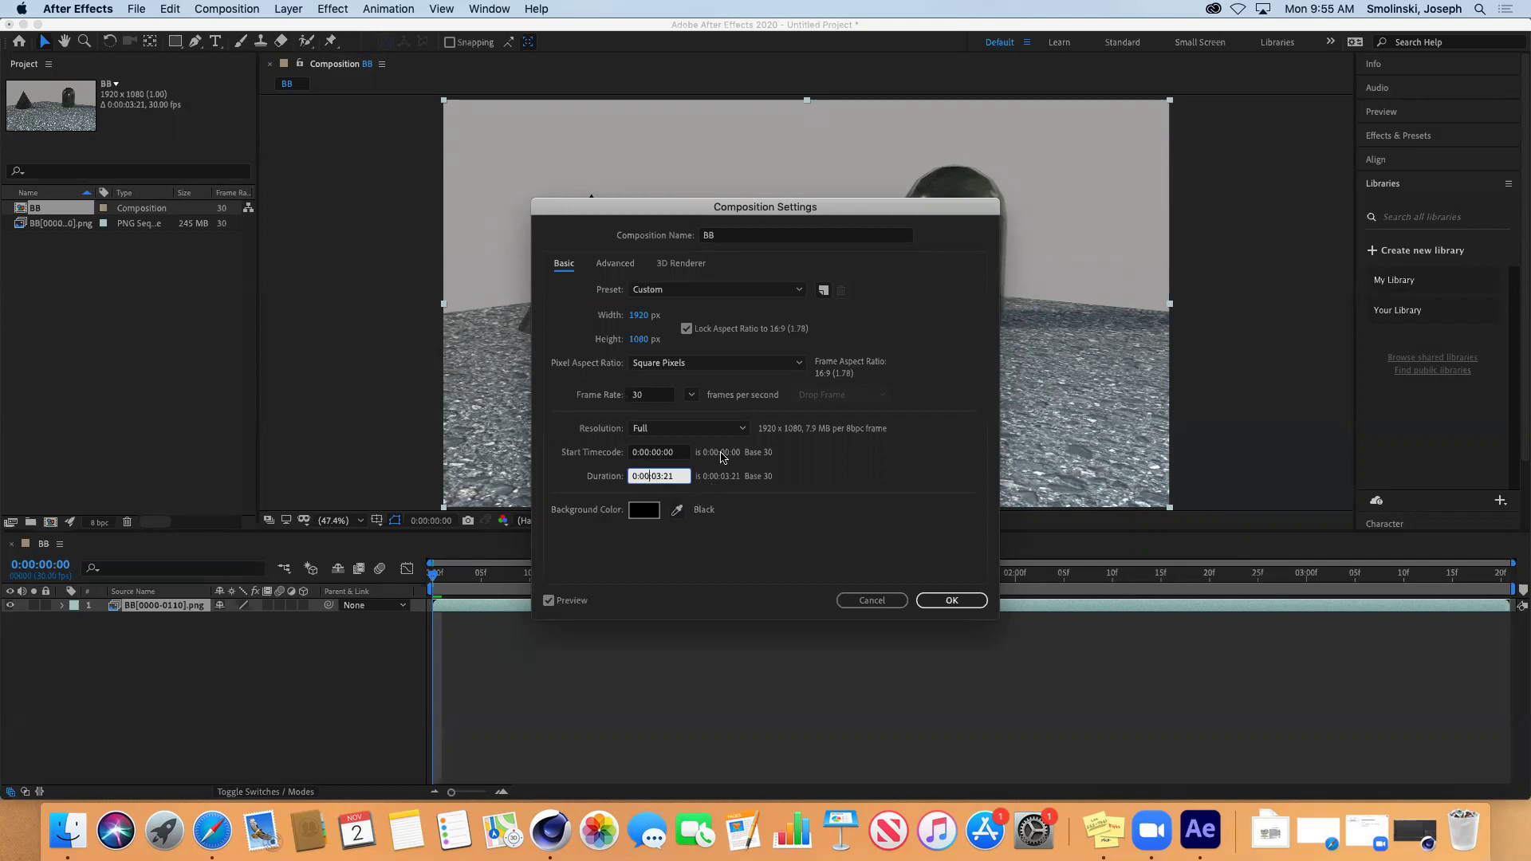
{"action": "key", "text": "BackSpace"}
{"action": "key", "text": "BackSpace"}
{"action": "type", "text": "1"}
{"action": "left_click", "coordinate": [944, 602]}
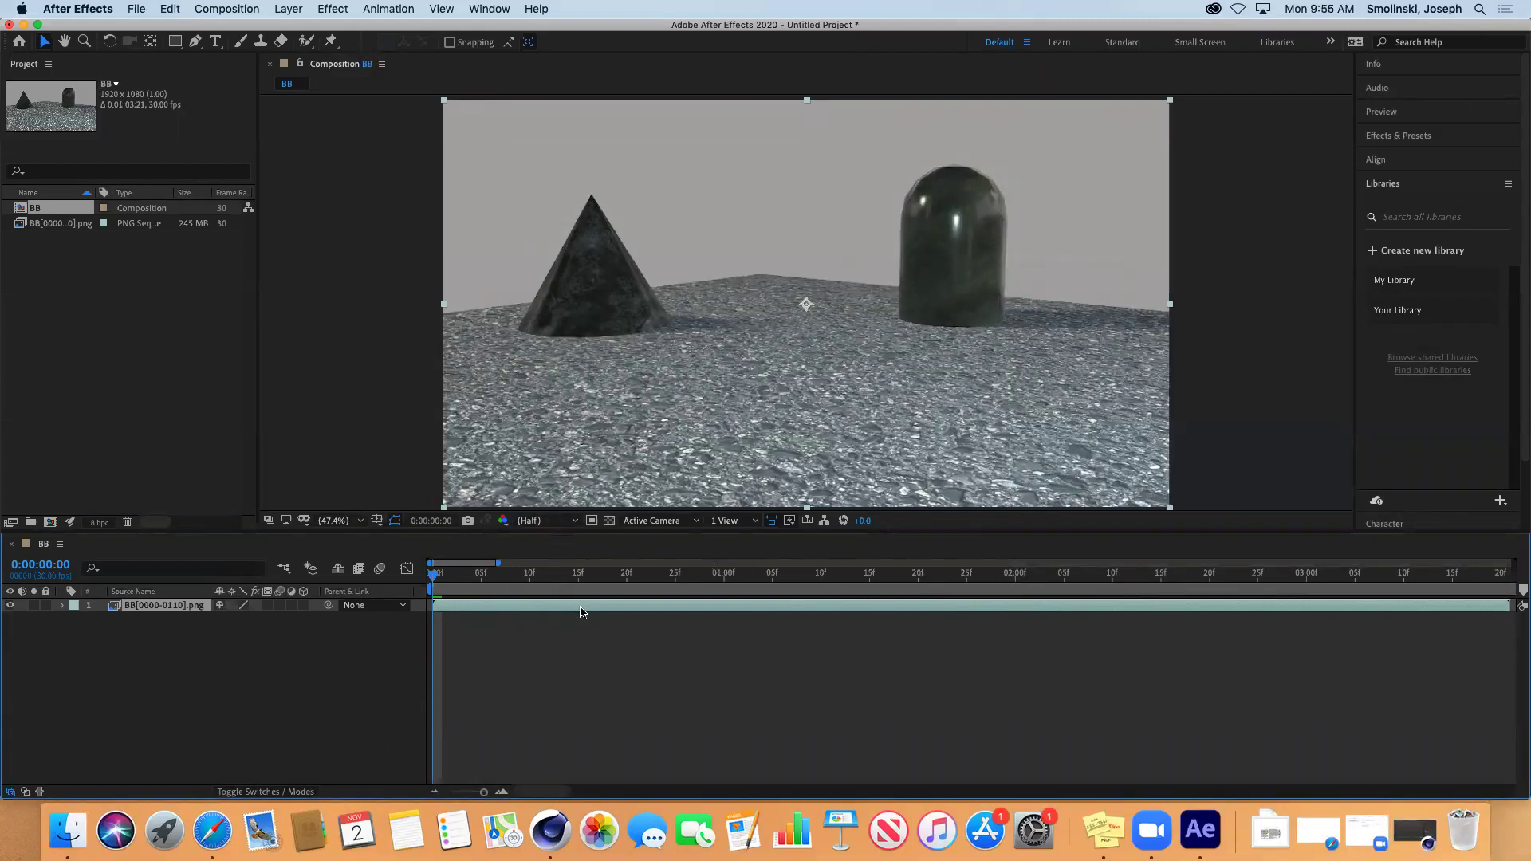
- Show the composition's full duration in the timeline and scrub back into the BB clip to 0:00:01:10
{"action": "left_click", "coordinate": [557, 644]}
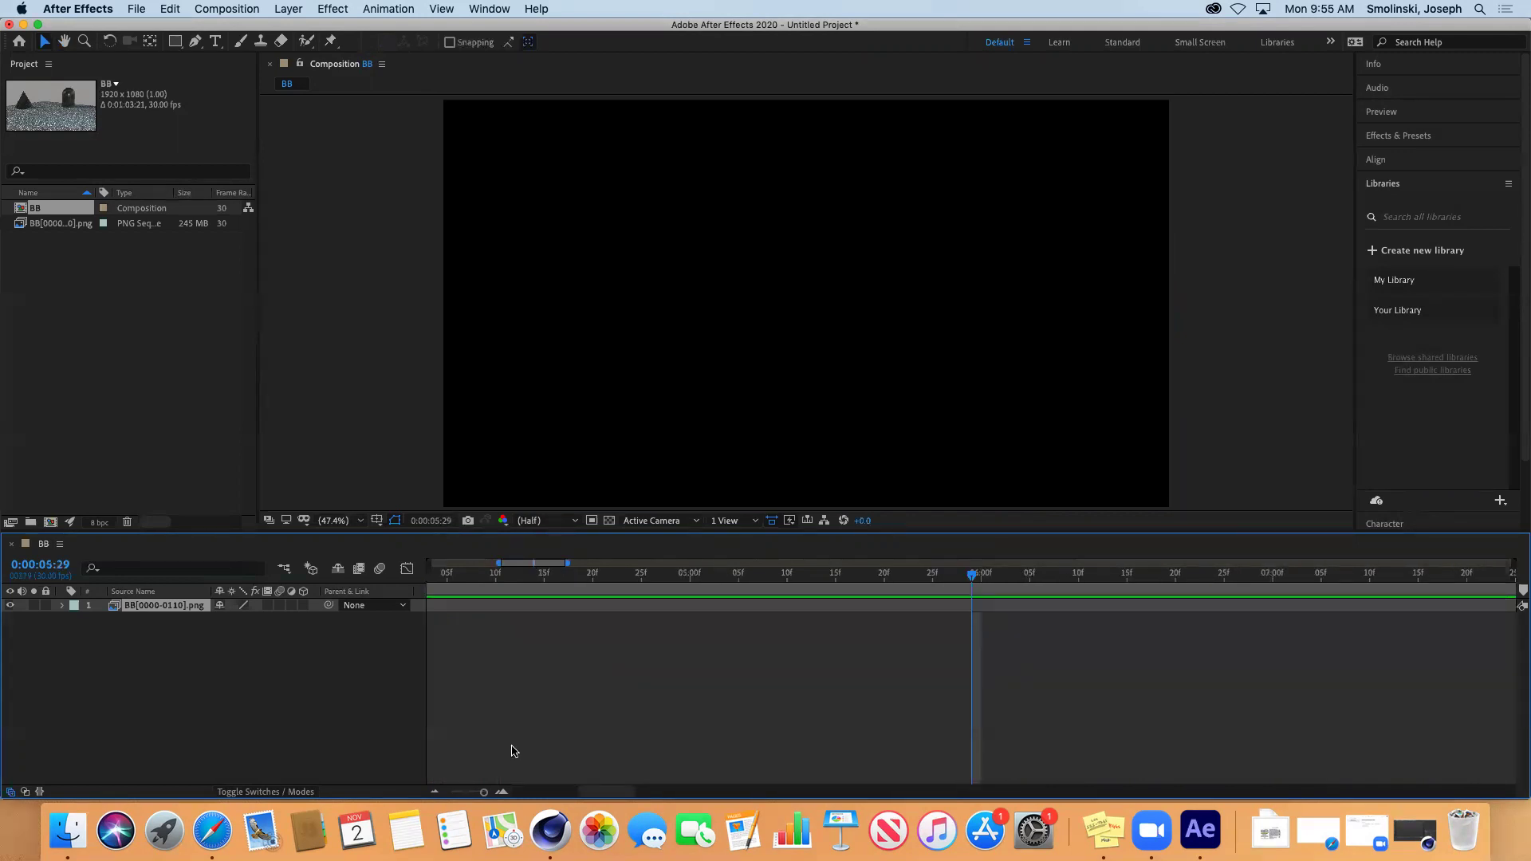
{"action": "left_click_drag", "start_coordinate": [484, 792], "coordinate": [452, 796]}
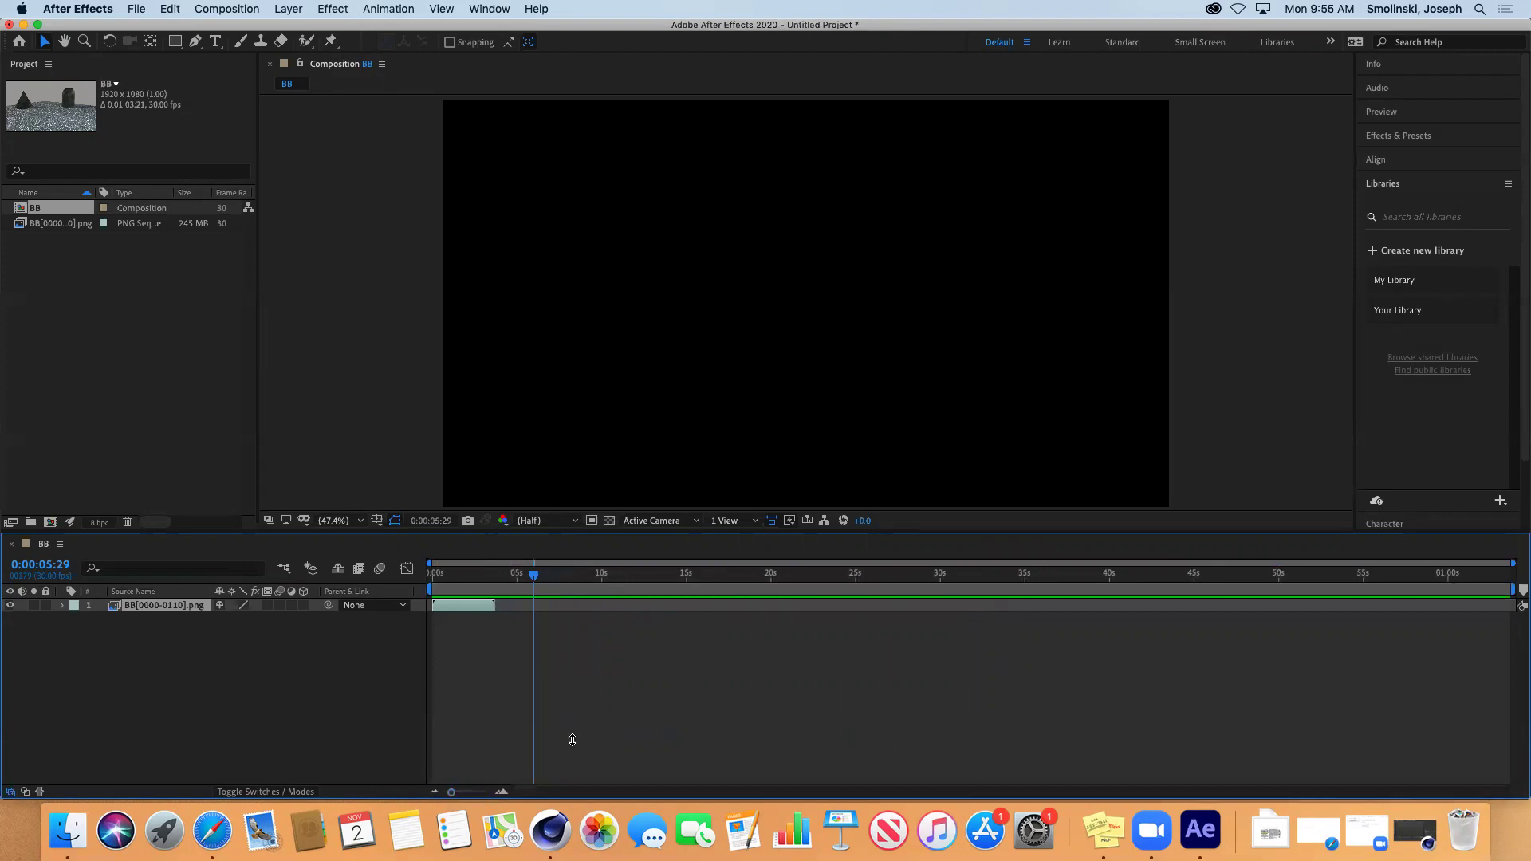
{"action": "left_click_drag", "start_coordinate": [533, 575], "coordinate": [582, 597]}
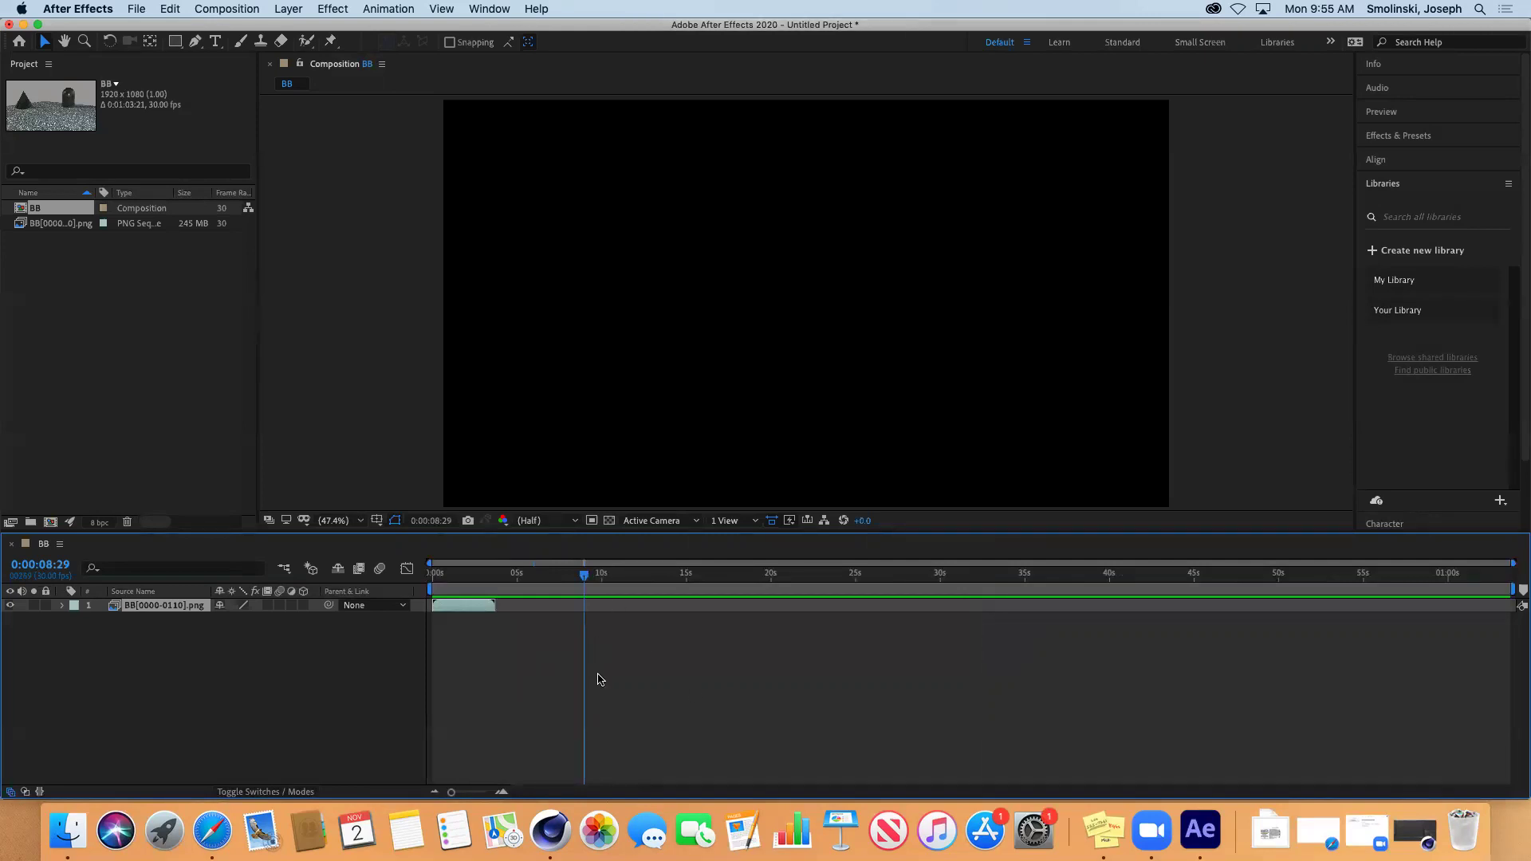
{"action": "left_click_drag", "start_coordinate": [585, 575], "coordinate": [455, 579]}
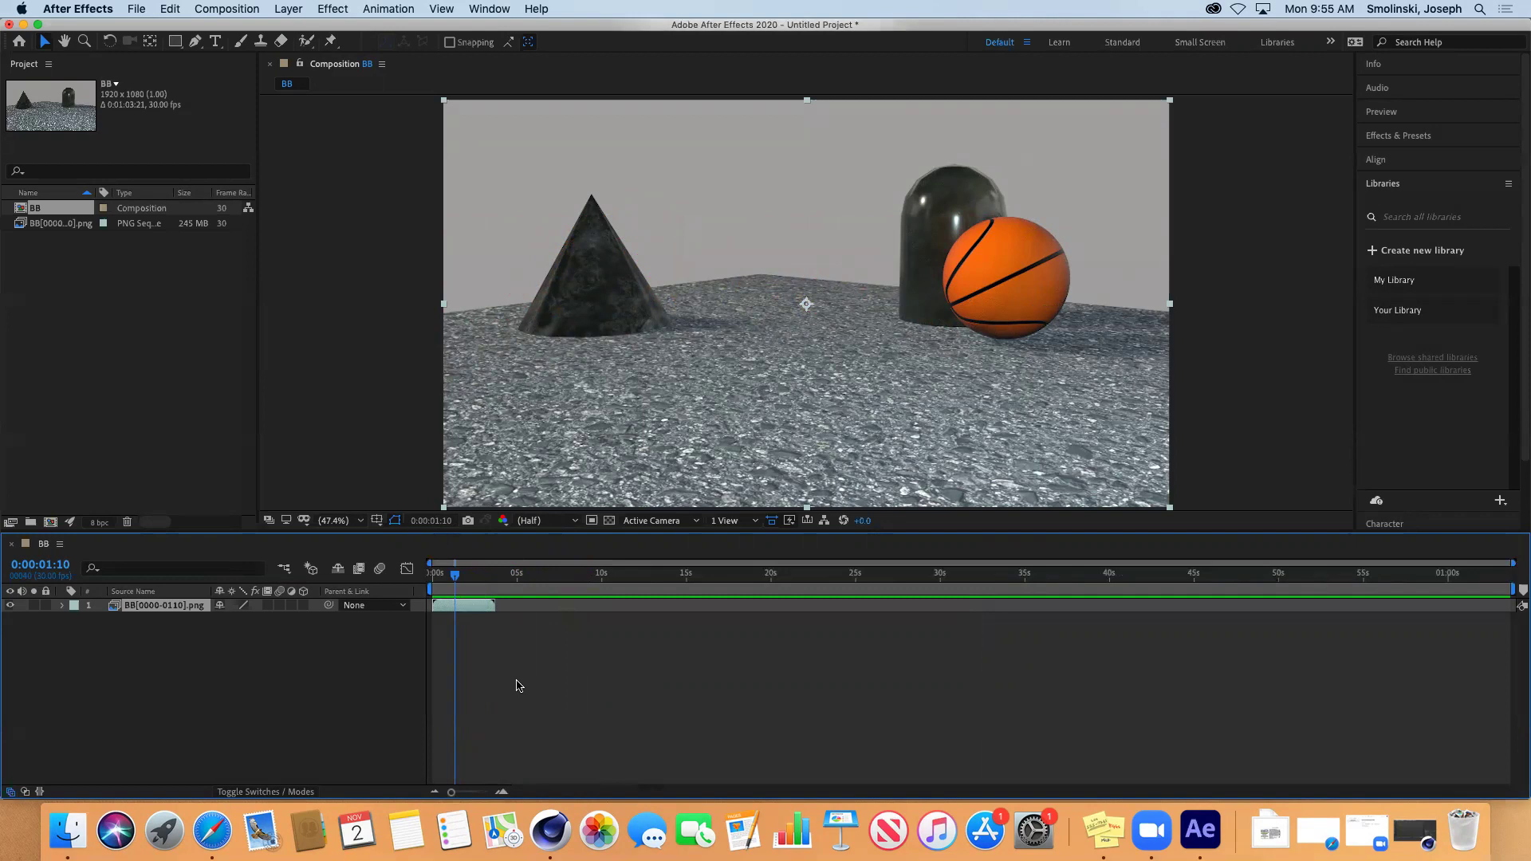
- Import BallBounce0000.png from the 3DAnimation/12principles/BallBounce folder in Documents as a PNG sequence
{"action": "left_click", "coordinate": [130, 8]}
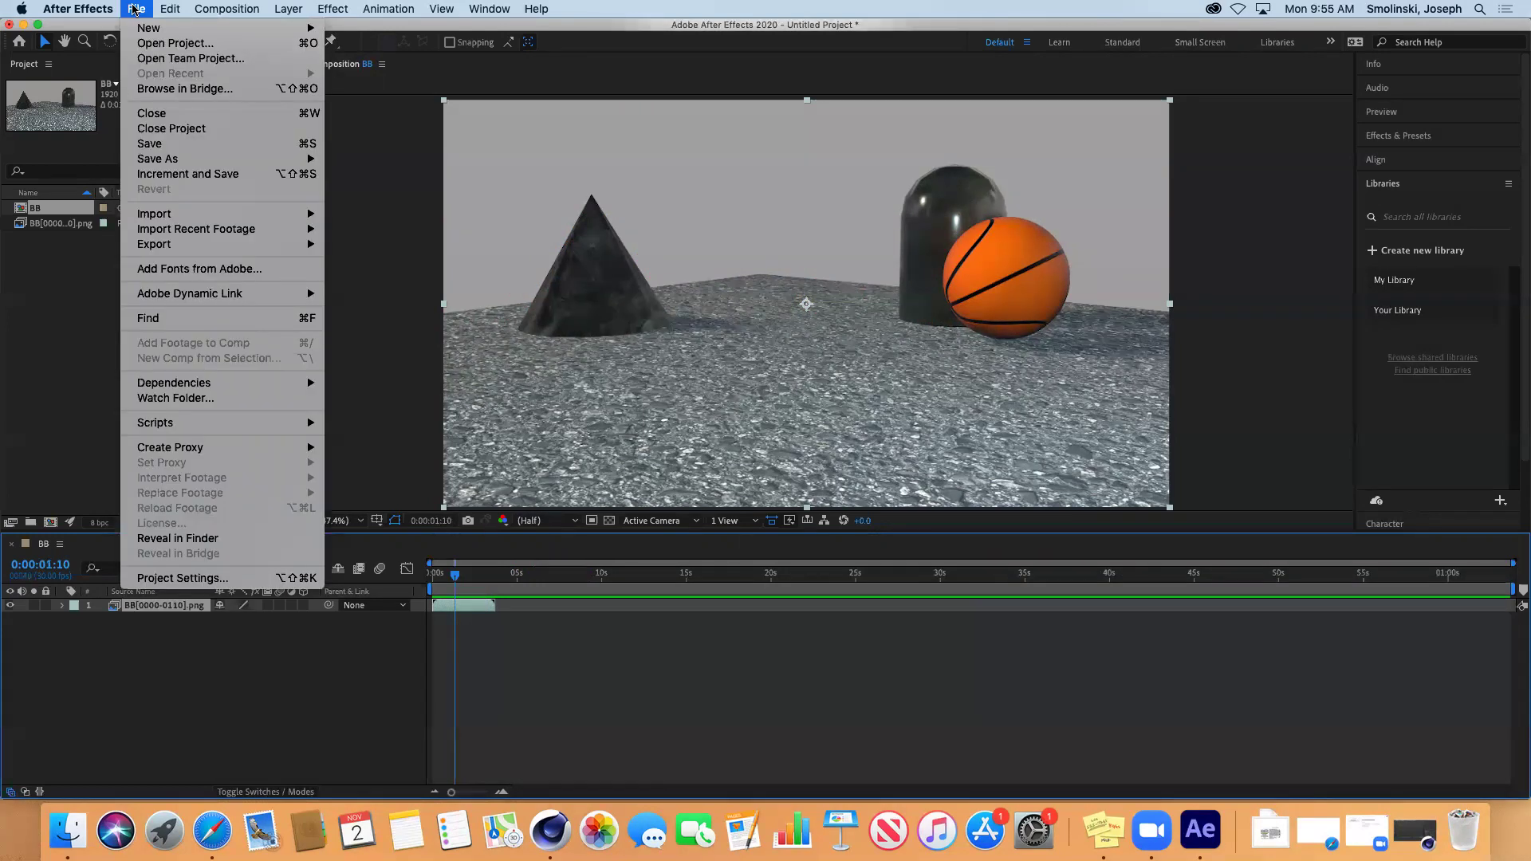
{"action": "mouse_move", "coordinate": [158, 221]}
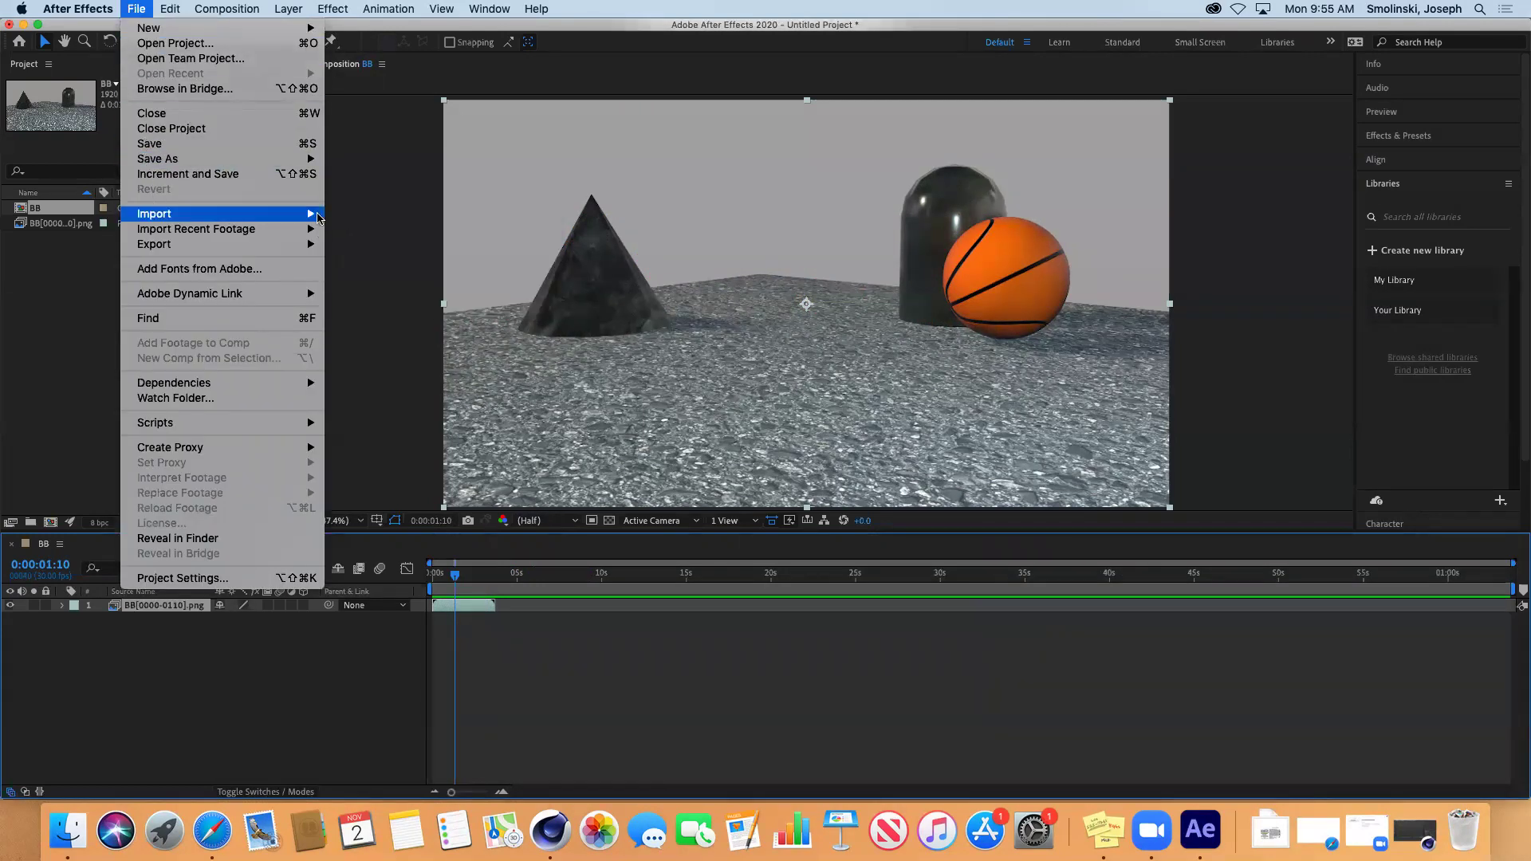
{"action": "left_click", "coordinate": [353, 214]}
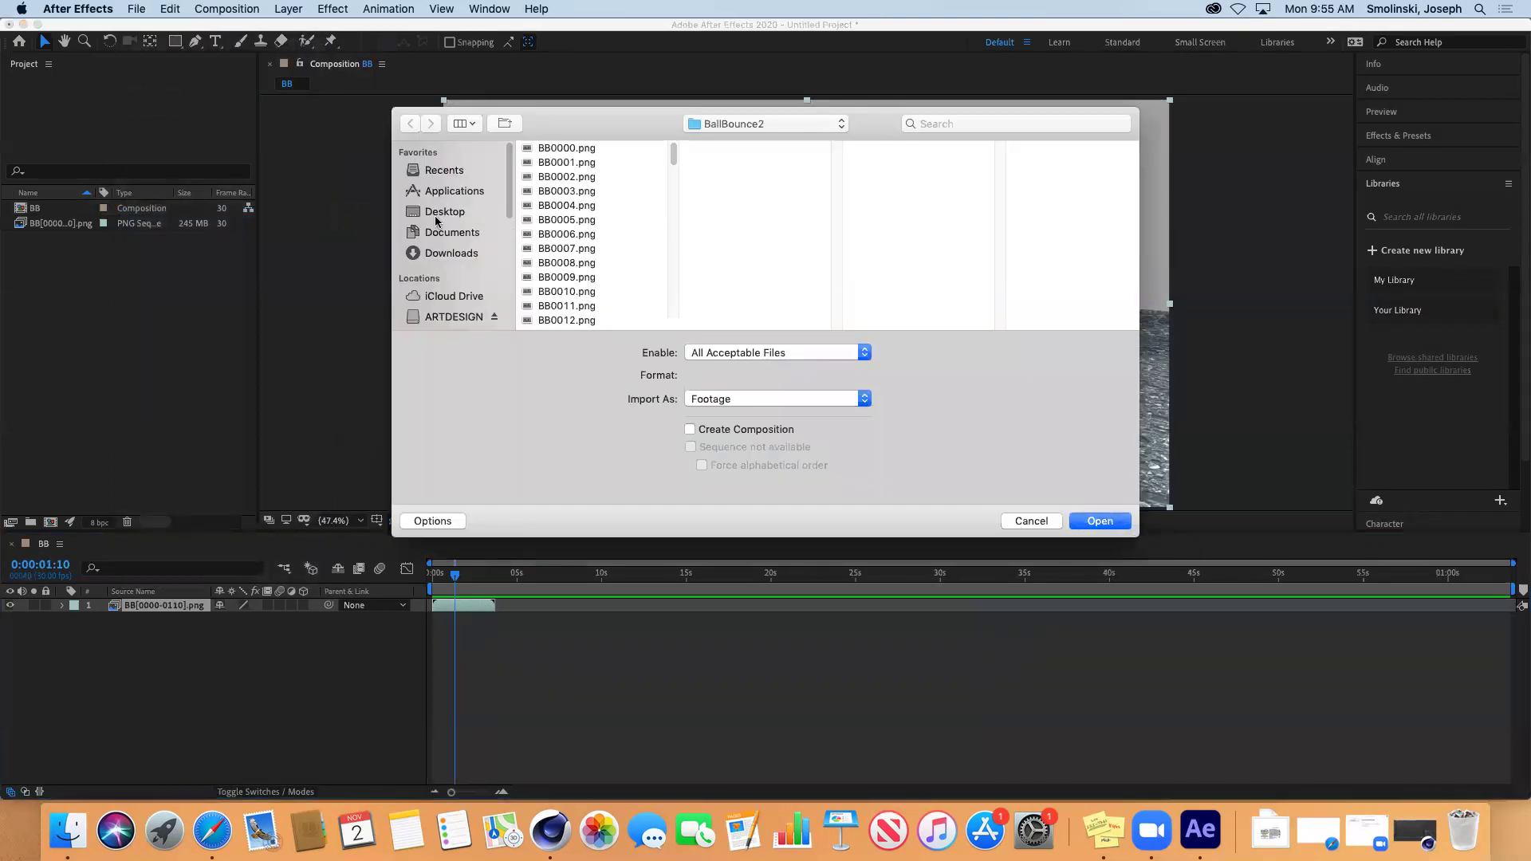
{"action": "left_click", "coordinate": [449, 233]}
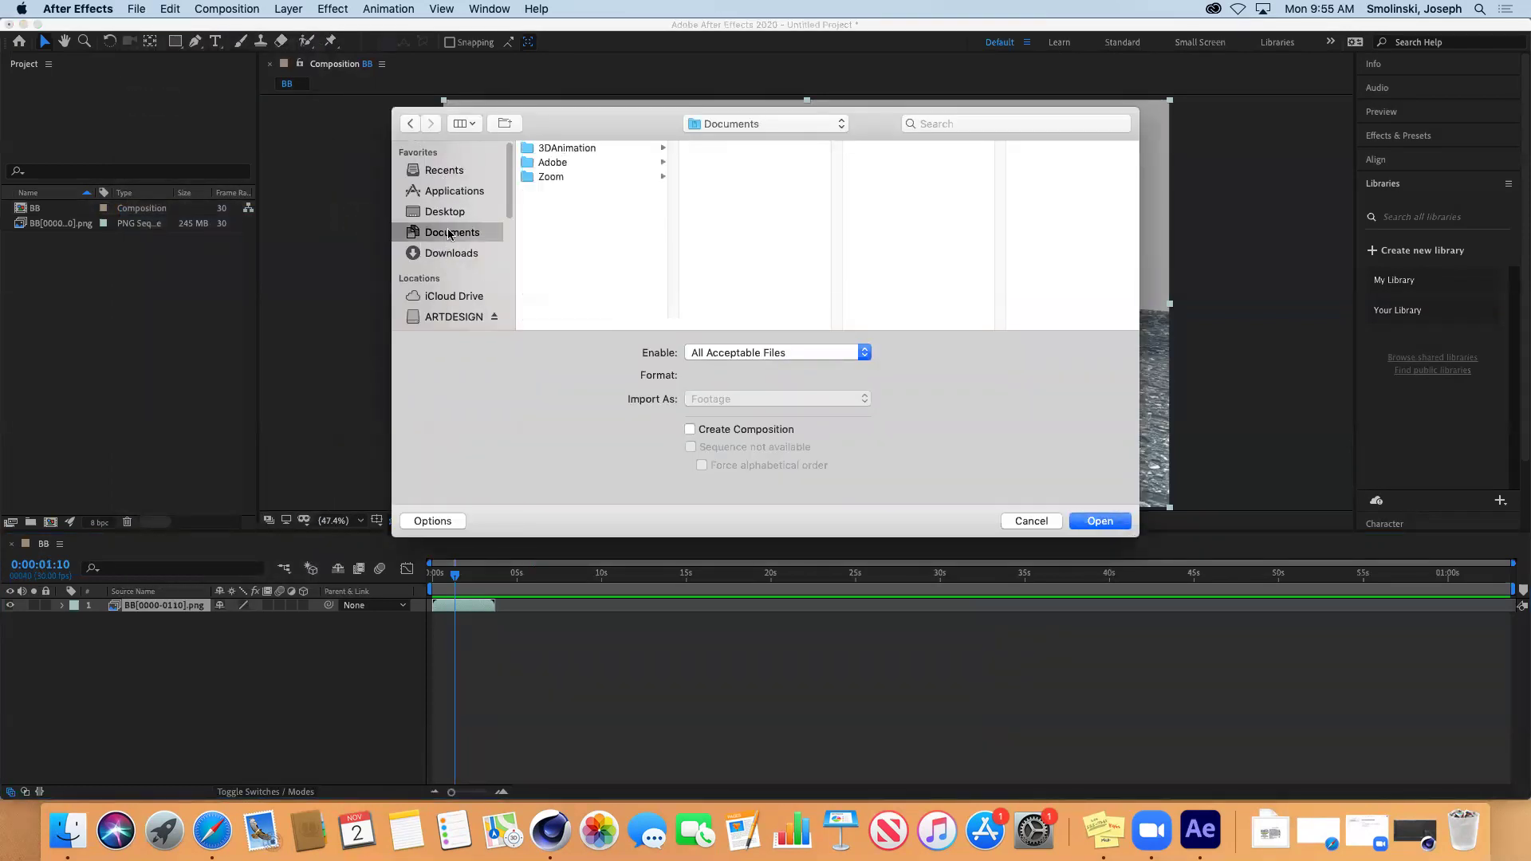
{"action": "left_click", "coordinate": [565, 149]}
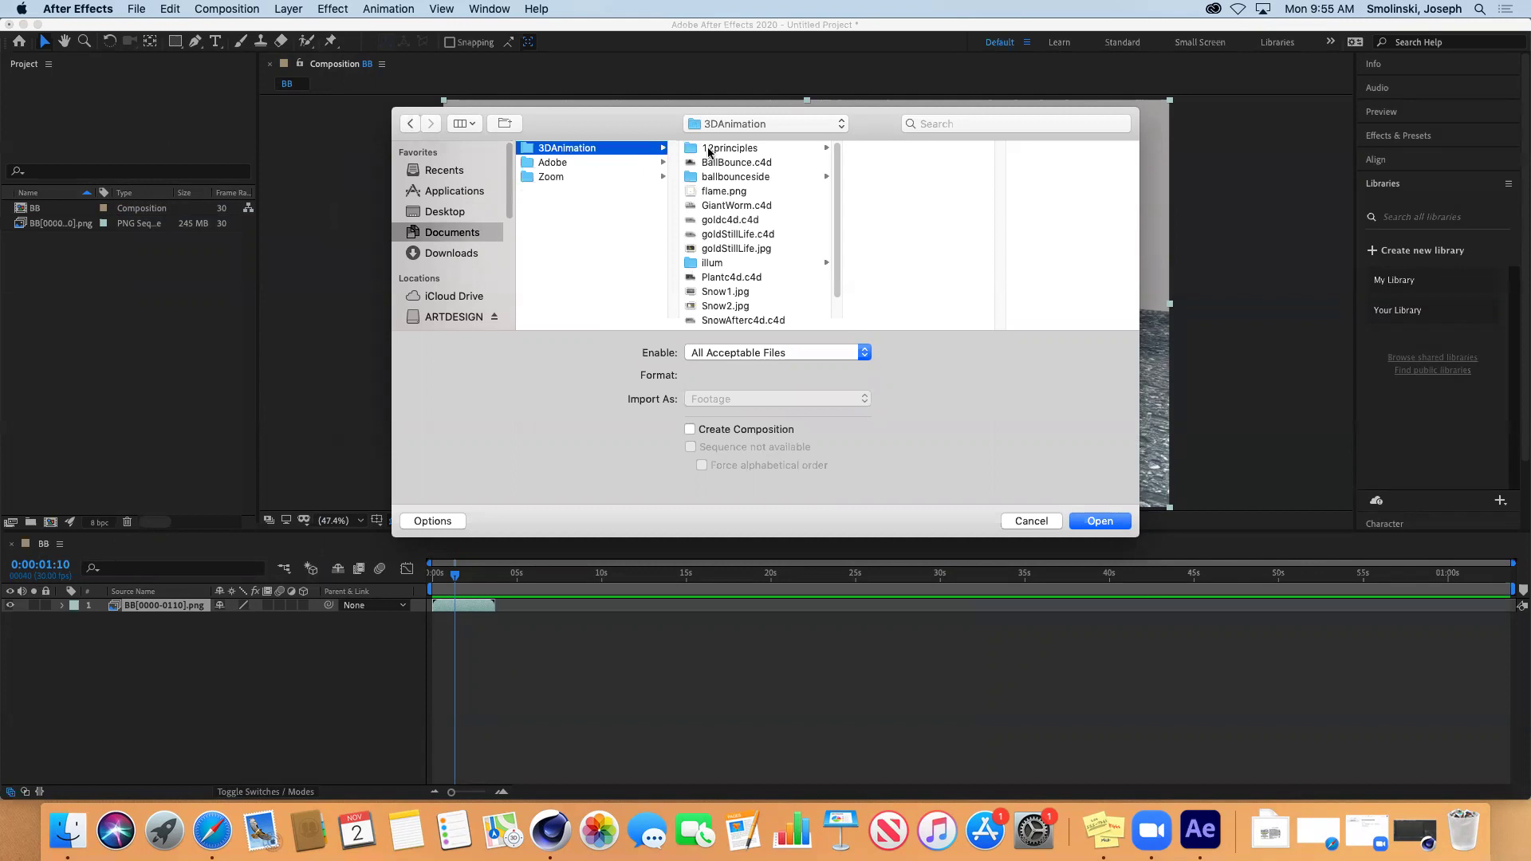
{"action": "left_click", "coordinate": [710, 151]}
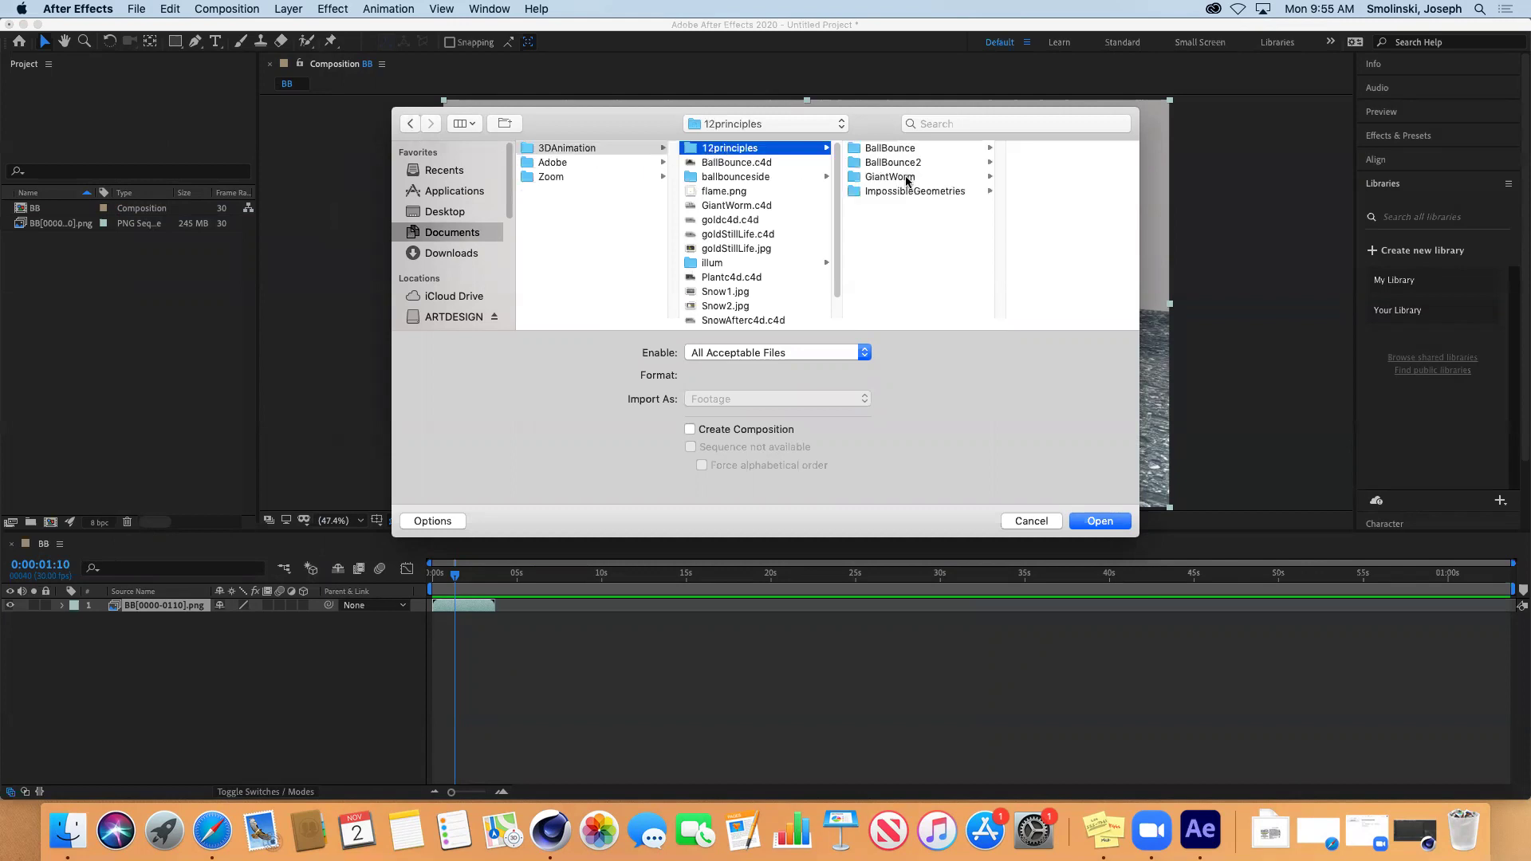
{"action": "left_click", "coordinate": [892, 150]}
{"action": "left_click", "coordinate": [1010, 150]}
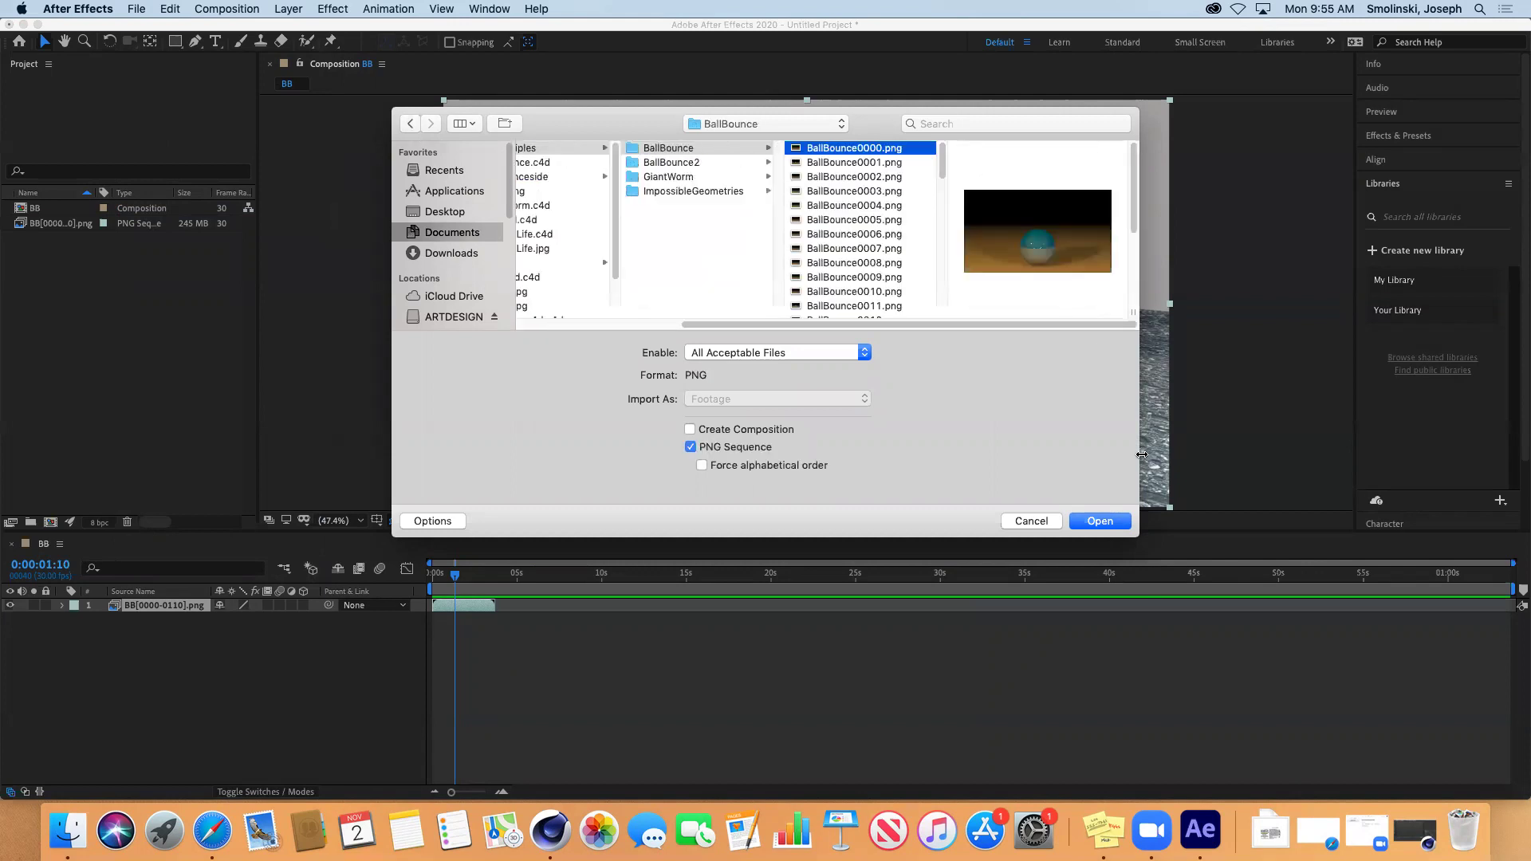
{"action": "left_click", "coordinate": [1102, 525]}
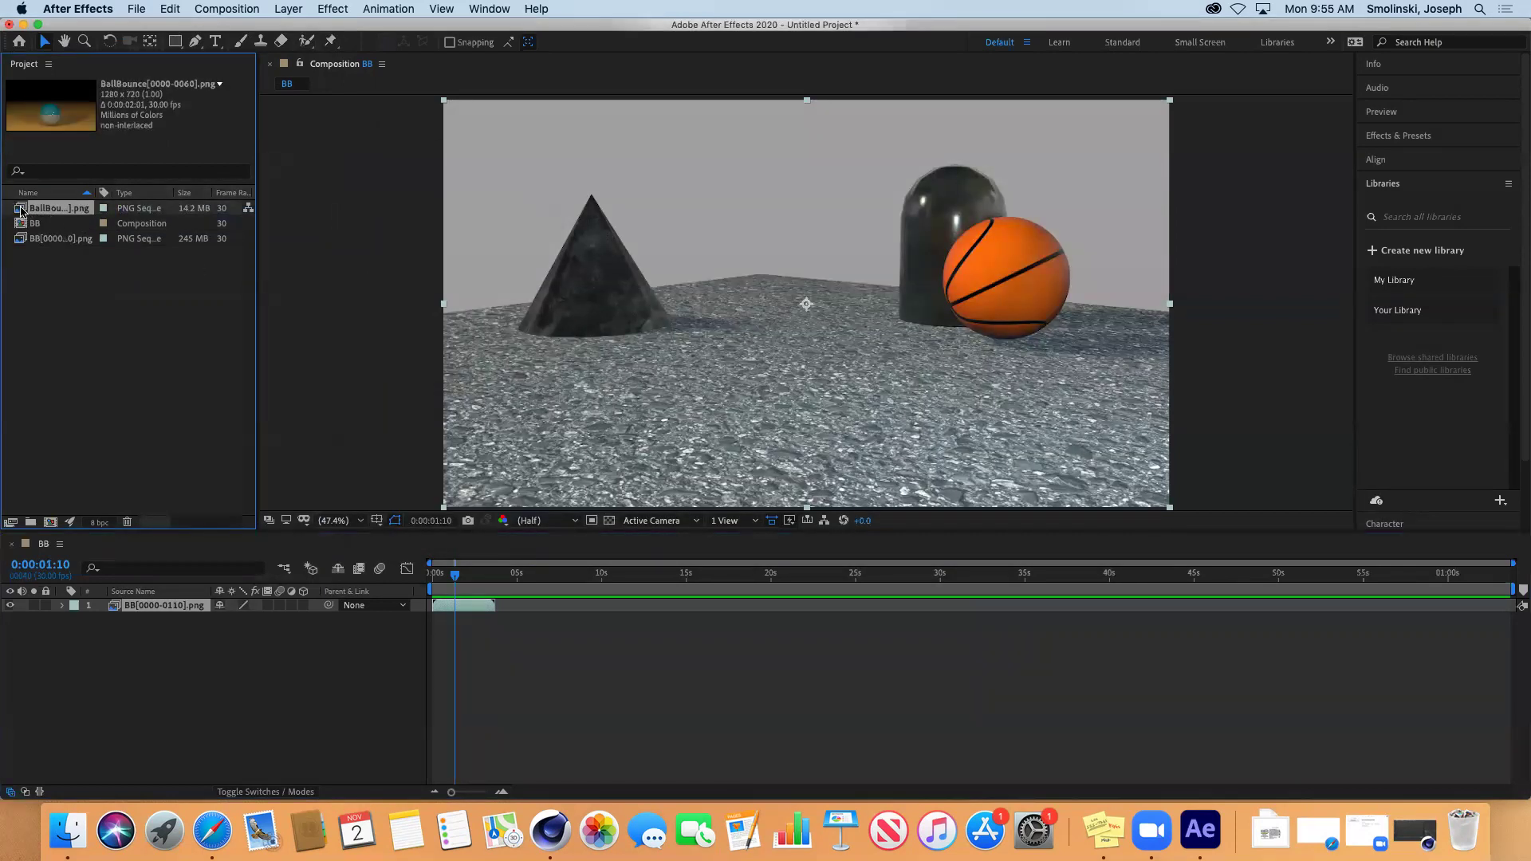
- Add the BallBounce sequence below the BB layer and shift its clip to start where the BB clip ends
{"action": "left_click_drag", "start_coordinate": [21, 211], "coordinate": [207, 664]}
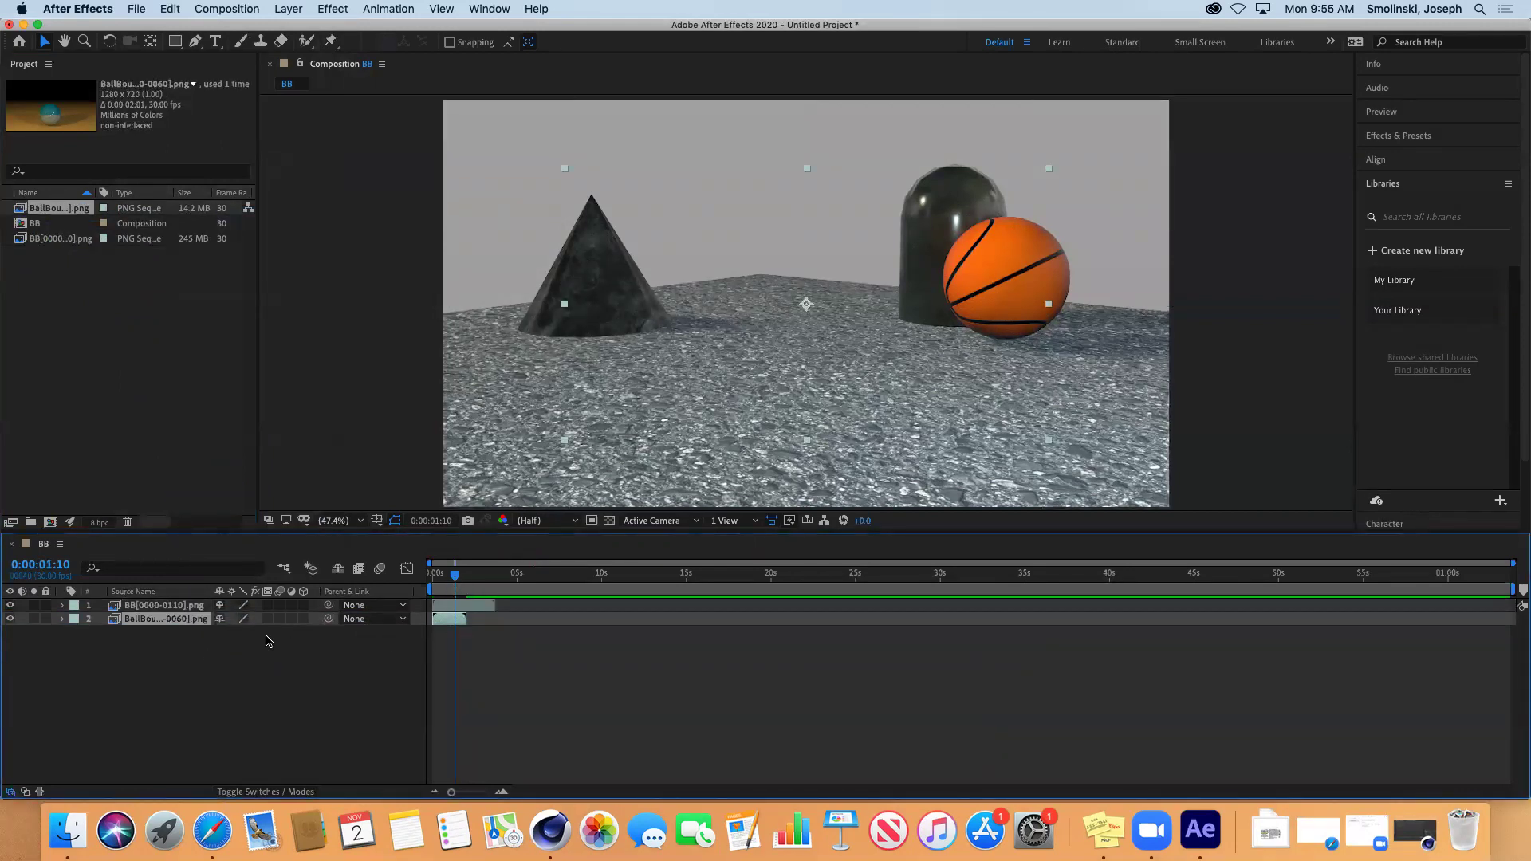
{"action": "left_click_drag", "start_coordinate": [454, 574], "coordinate": [432, 579]}
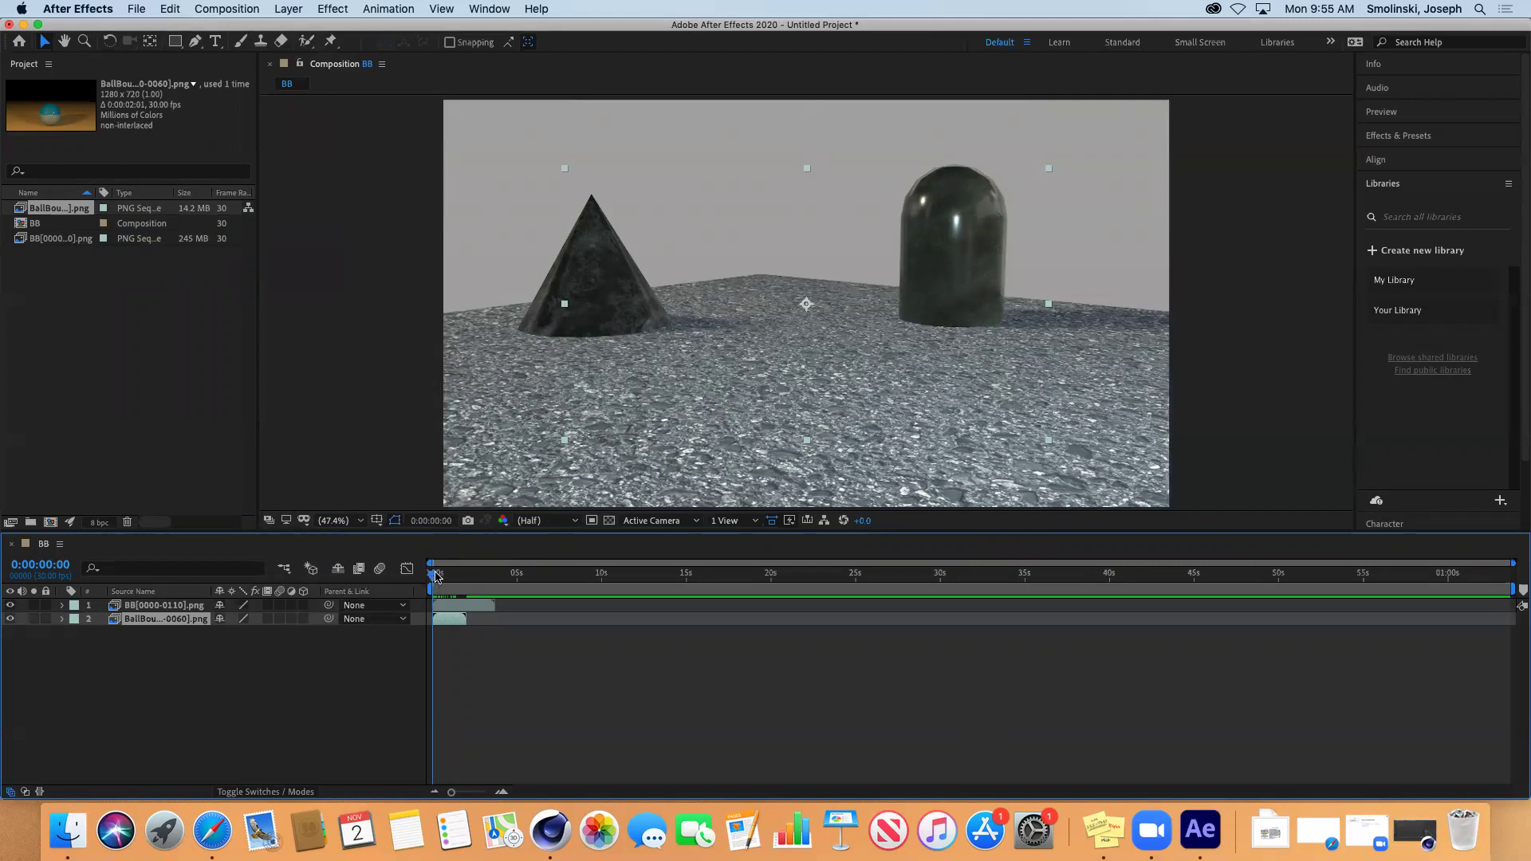
{"action": "left_click_drag", "start_coordinate": [434, 574], "coordinate": [444, 579]}
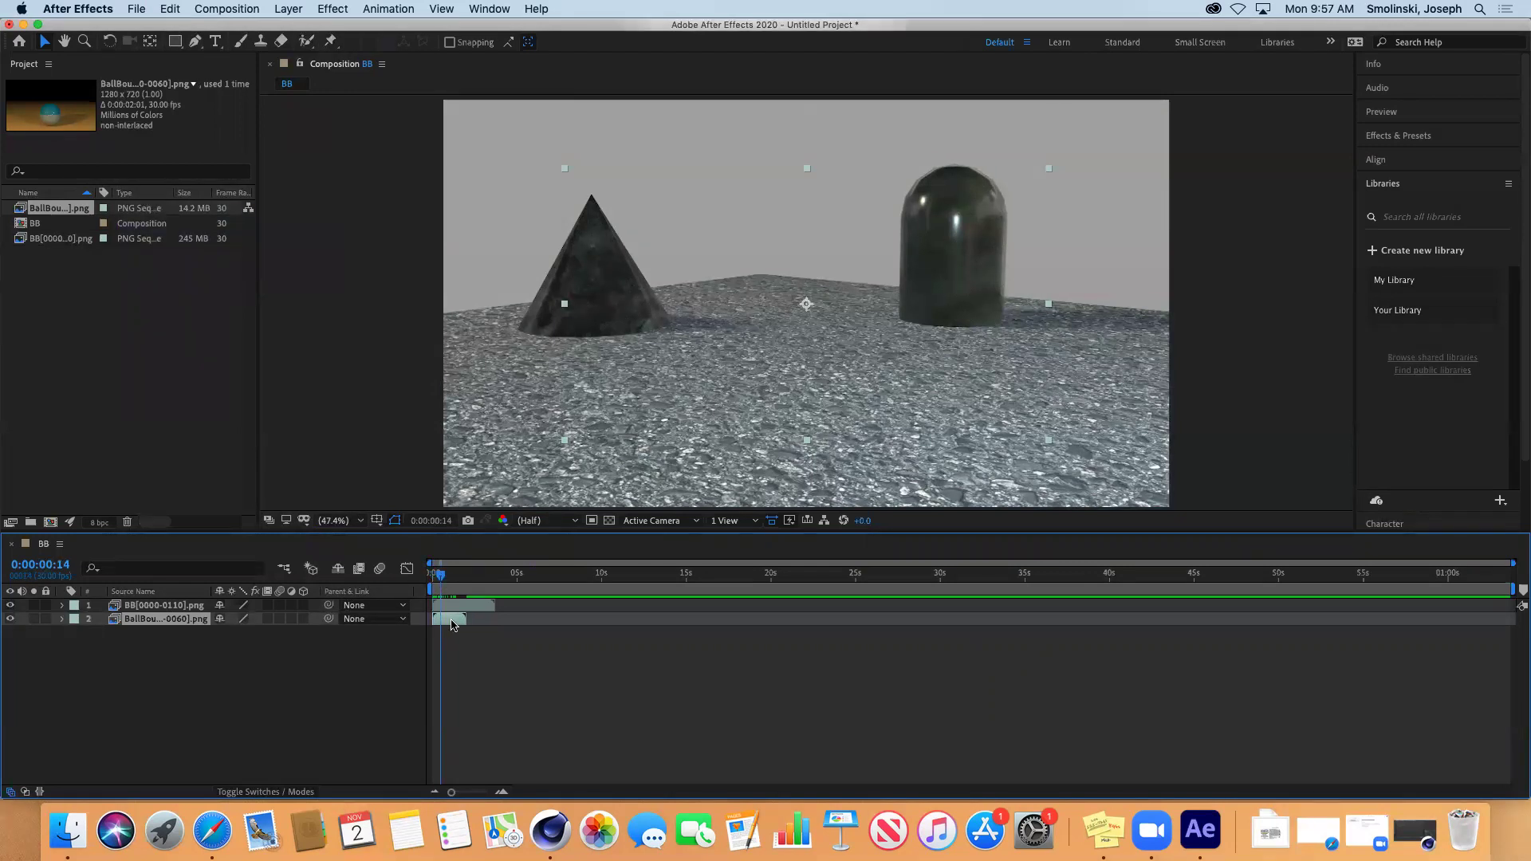
{"action": "left_click_drag", "start_coordinate": [451, 622], "coordinate": [513, 628]}
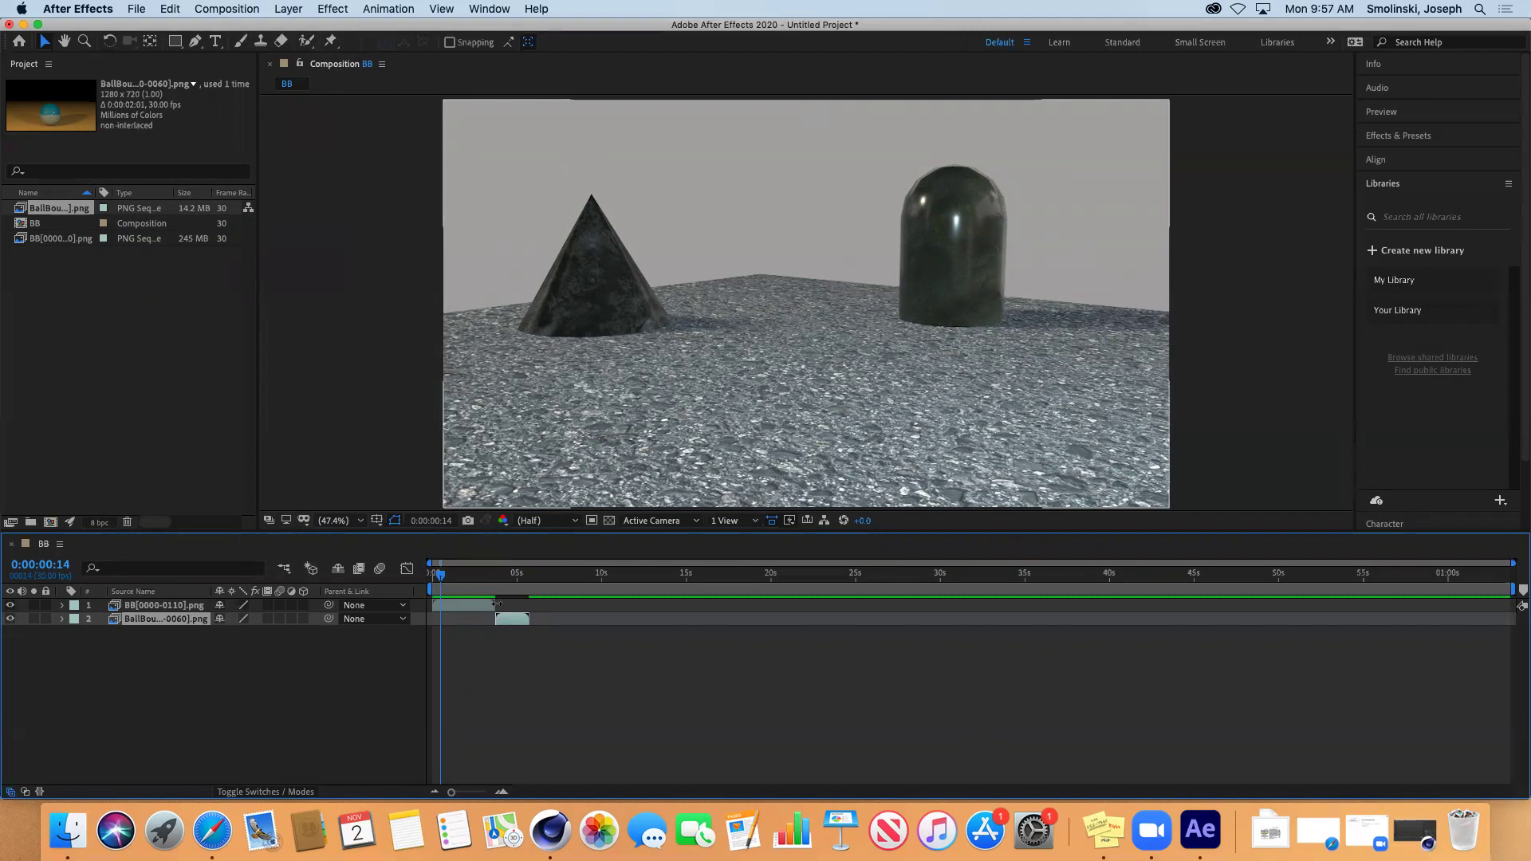
- Scrub and play across both clips to preview the sequence, stopping within the BallBounce clip at 0:00:05:01
{"action": "left_click_drag", "start_coordinate": [442, 576], "coordinate": [524, 591]}
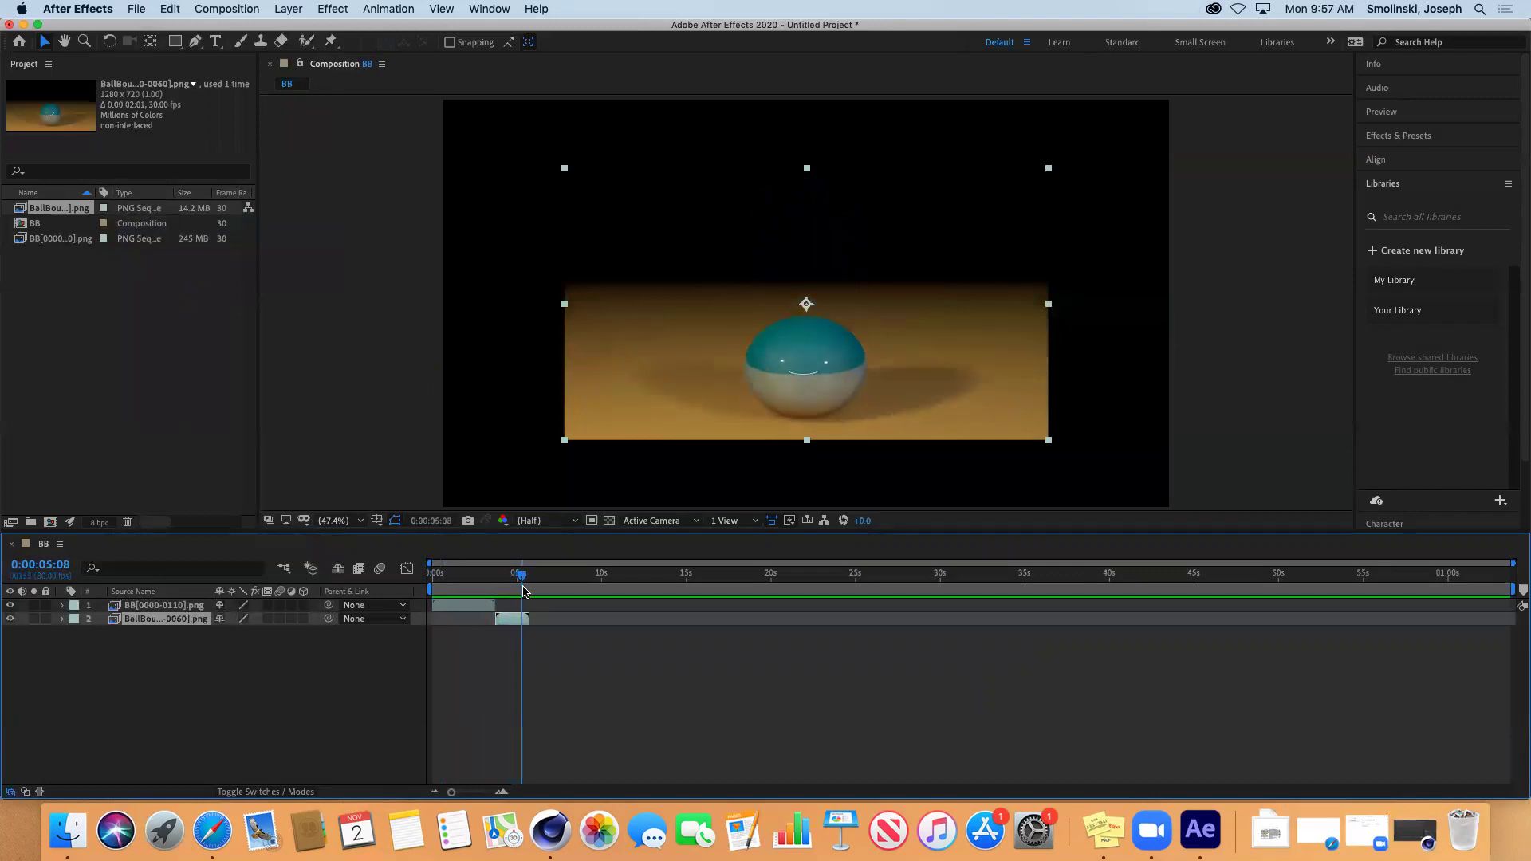
{"action": "left_click_drag", "start_coordinate": [524, 591], "coordinate": [482, 595]}
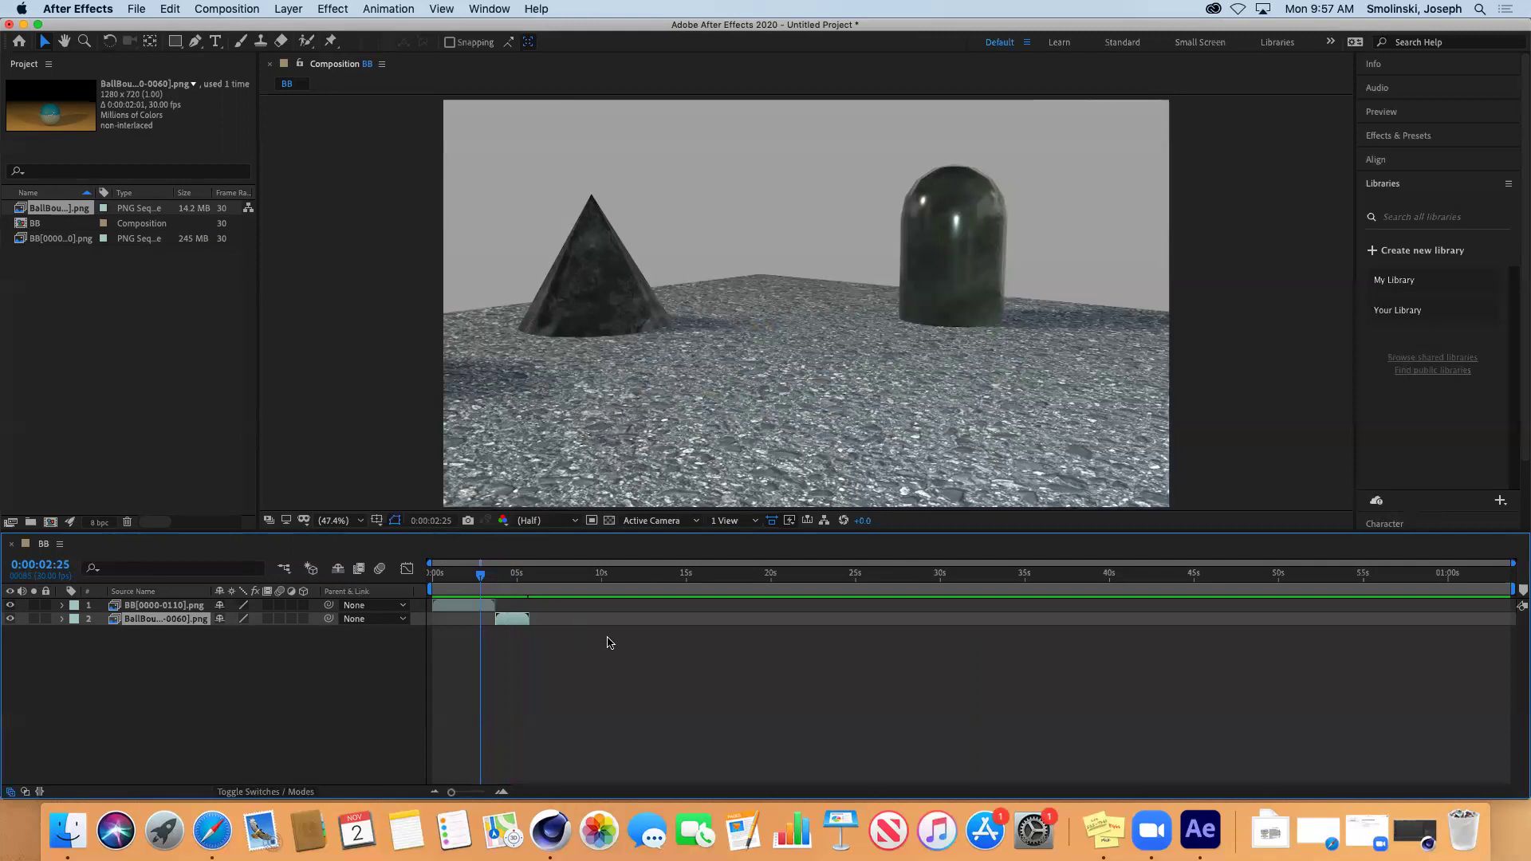
{"action": "key", "text": "space"}
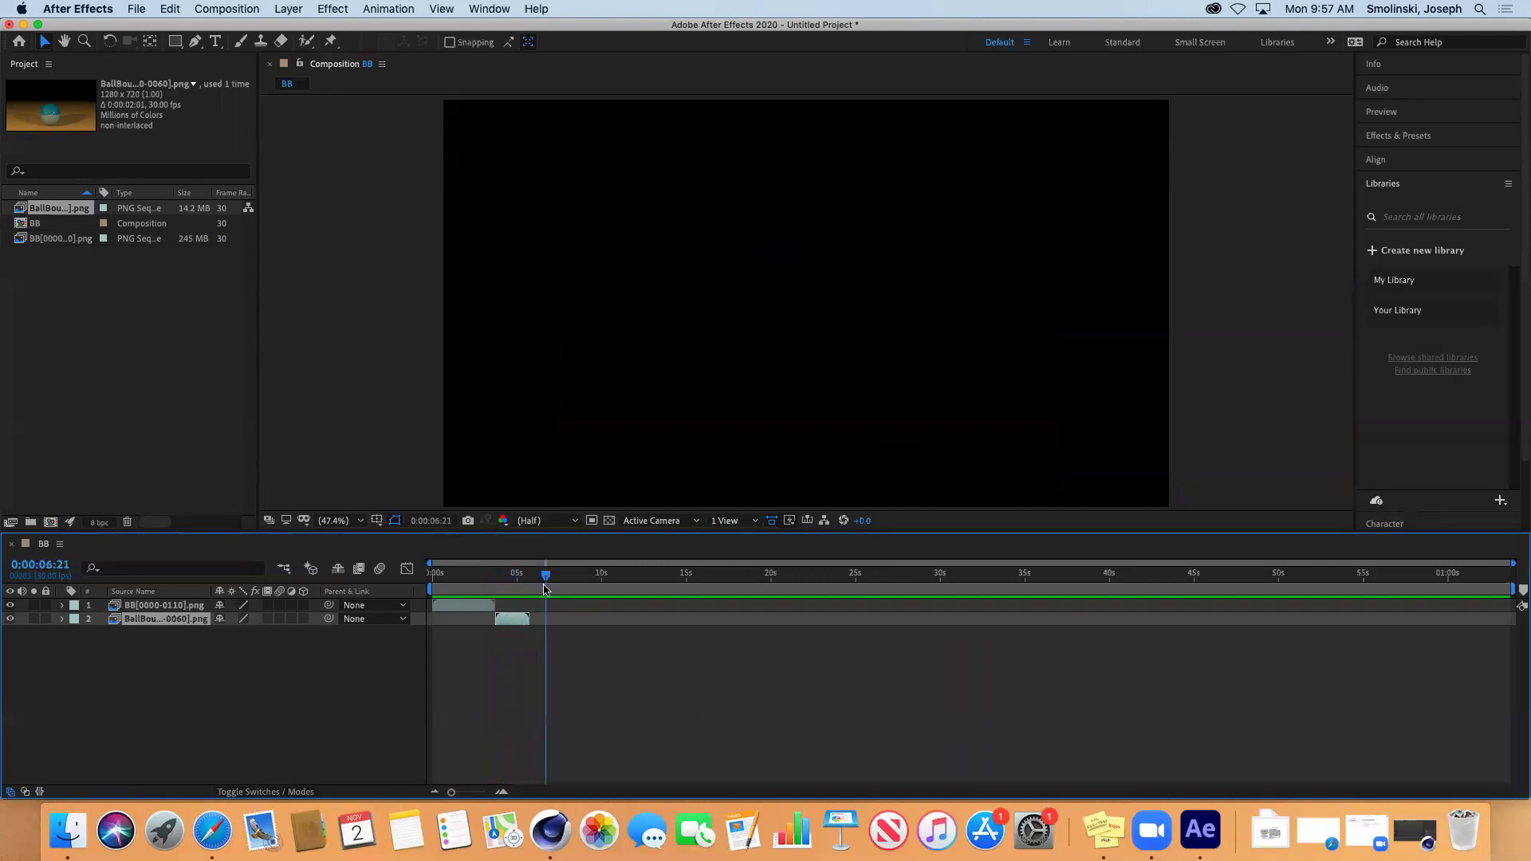
{"action": "mouse_move", "coordinate": [542, 579]}
{"action": "left_mouse_down"}
{"action": "mouse_move", "coordinate": [462, 582]}
{"action": "mouse_move", "coordinate": [517, 596]}
{"action": "left_mouse_up"}
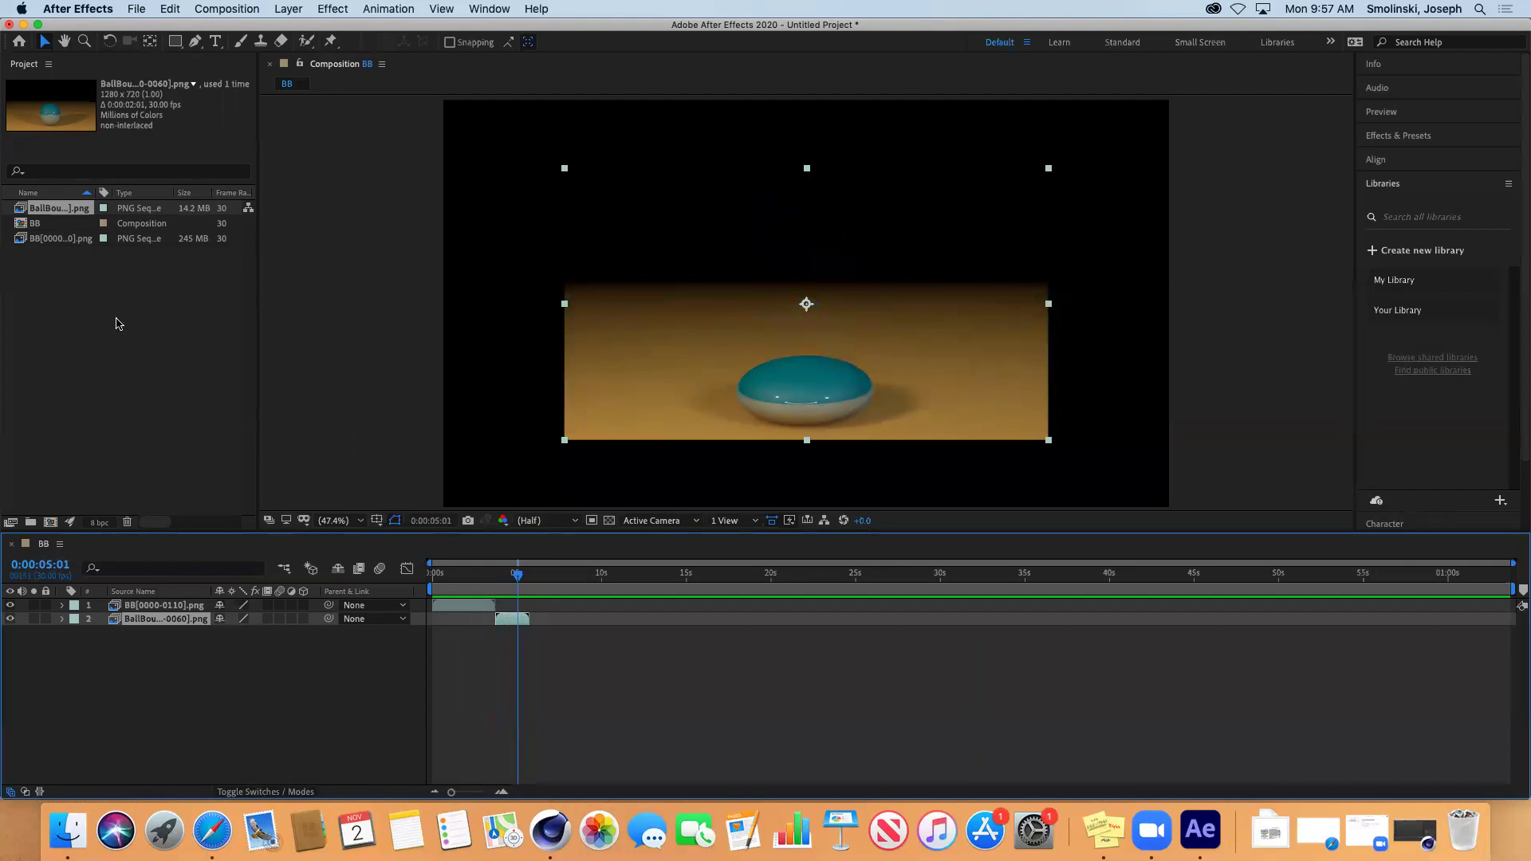
- Import the GW PNG sequence from the 12principles/GiantWorm folder as footage
{"action": "left_click", "coordinate": [134, 10]}
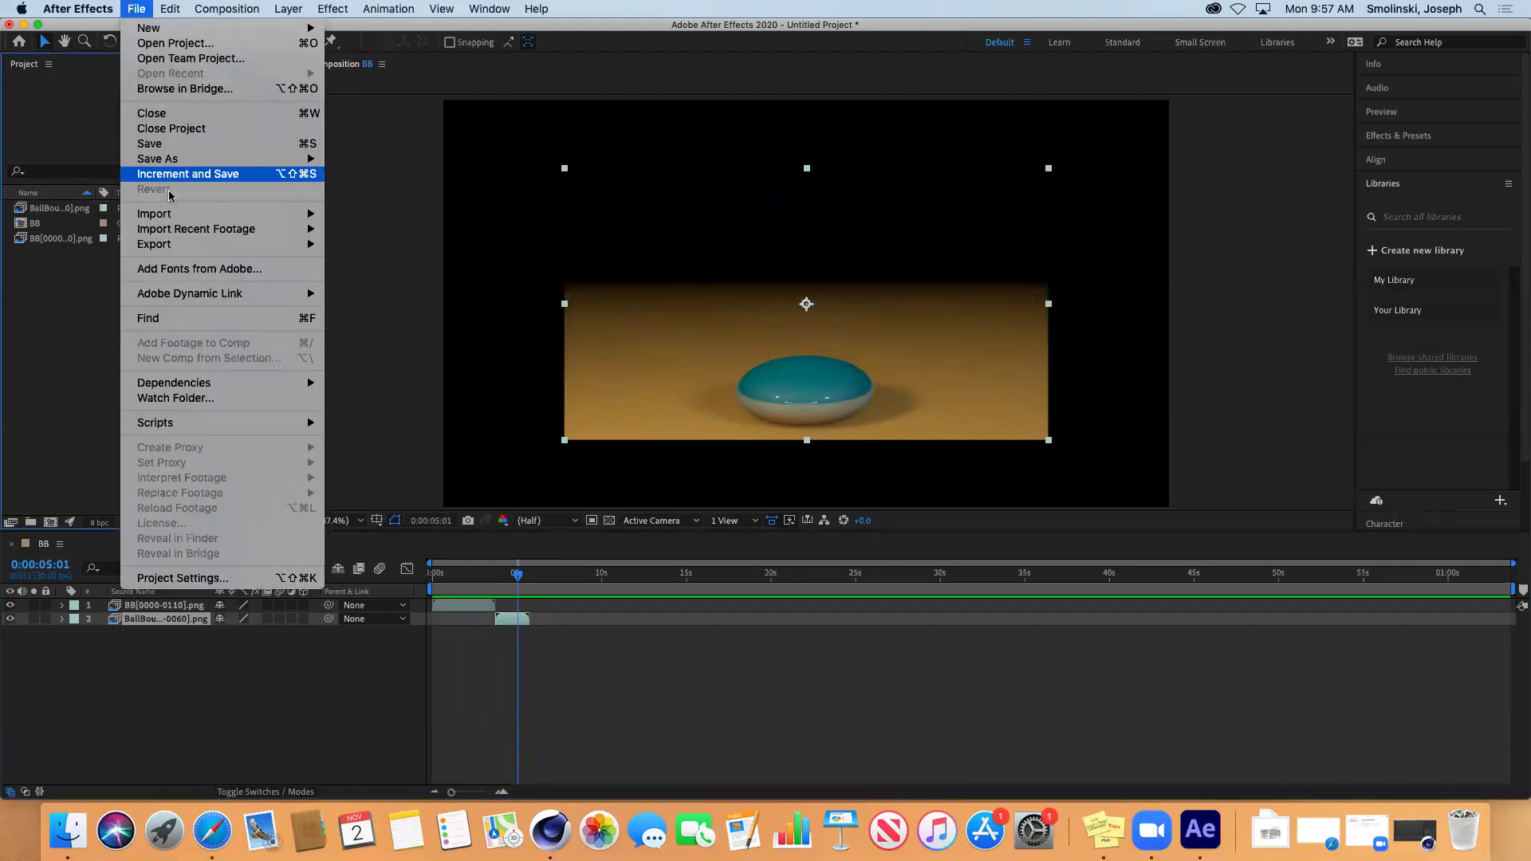
{"action": "mouse_move", "coordinate": [244, 214]}
{"action": "left_click", "coordinate": [347, 217]}
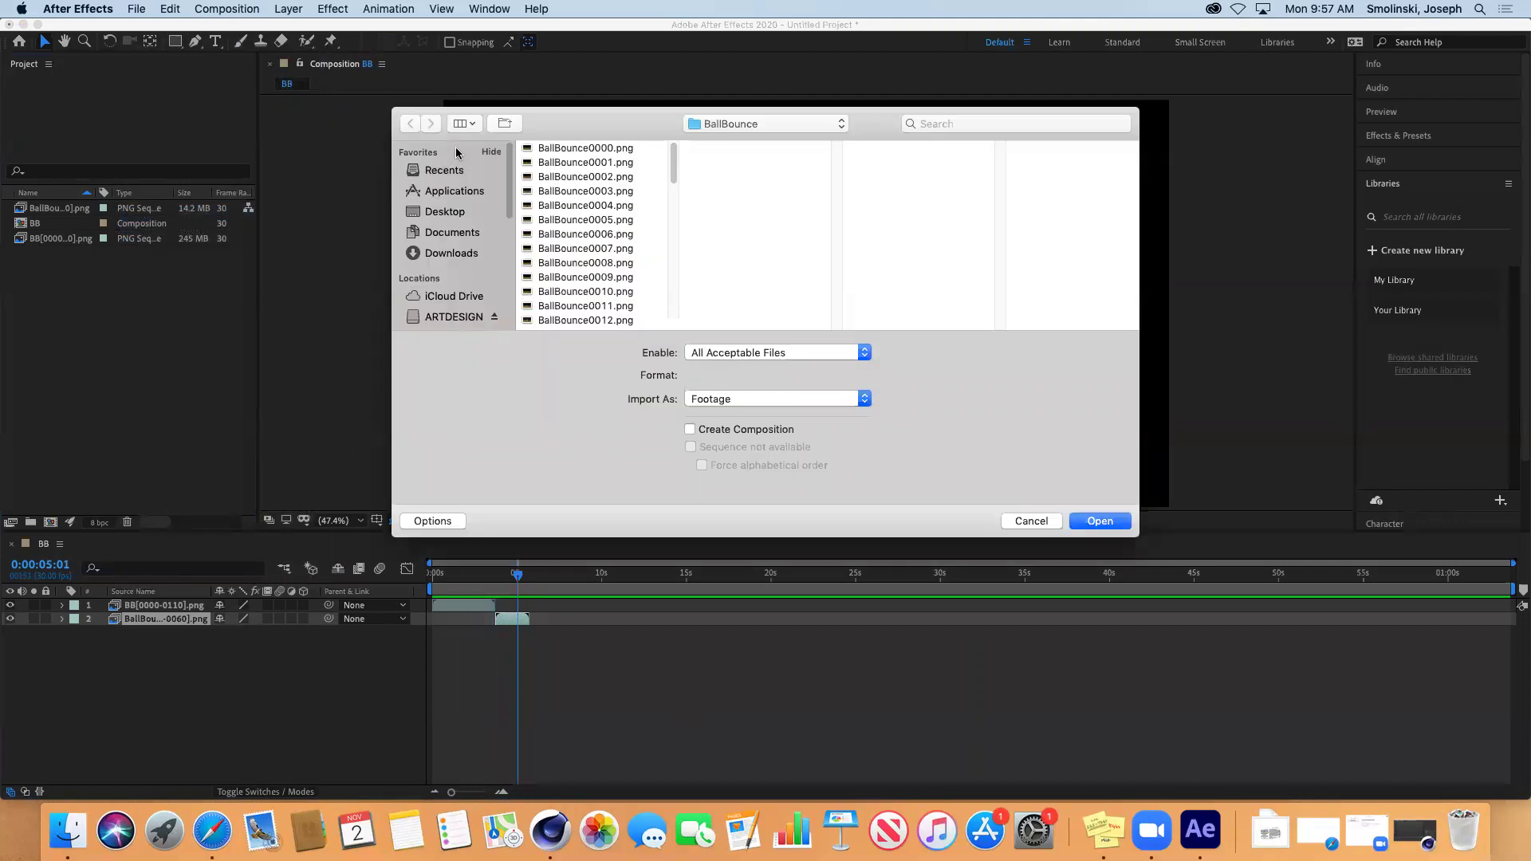
{"action": "left_click", "coordinate": [722, 126]}
{"action": "left_click", "coordinate": [723, 142]}
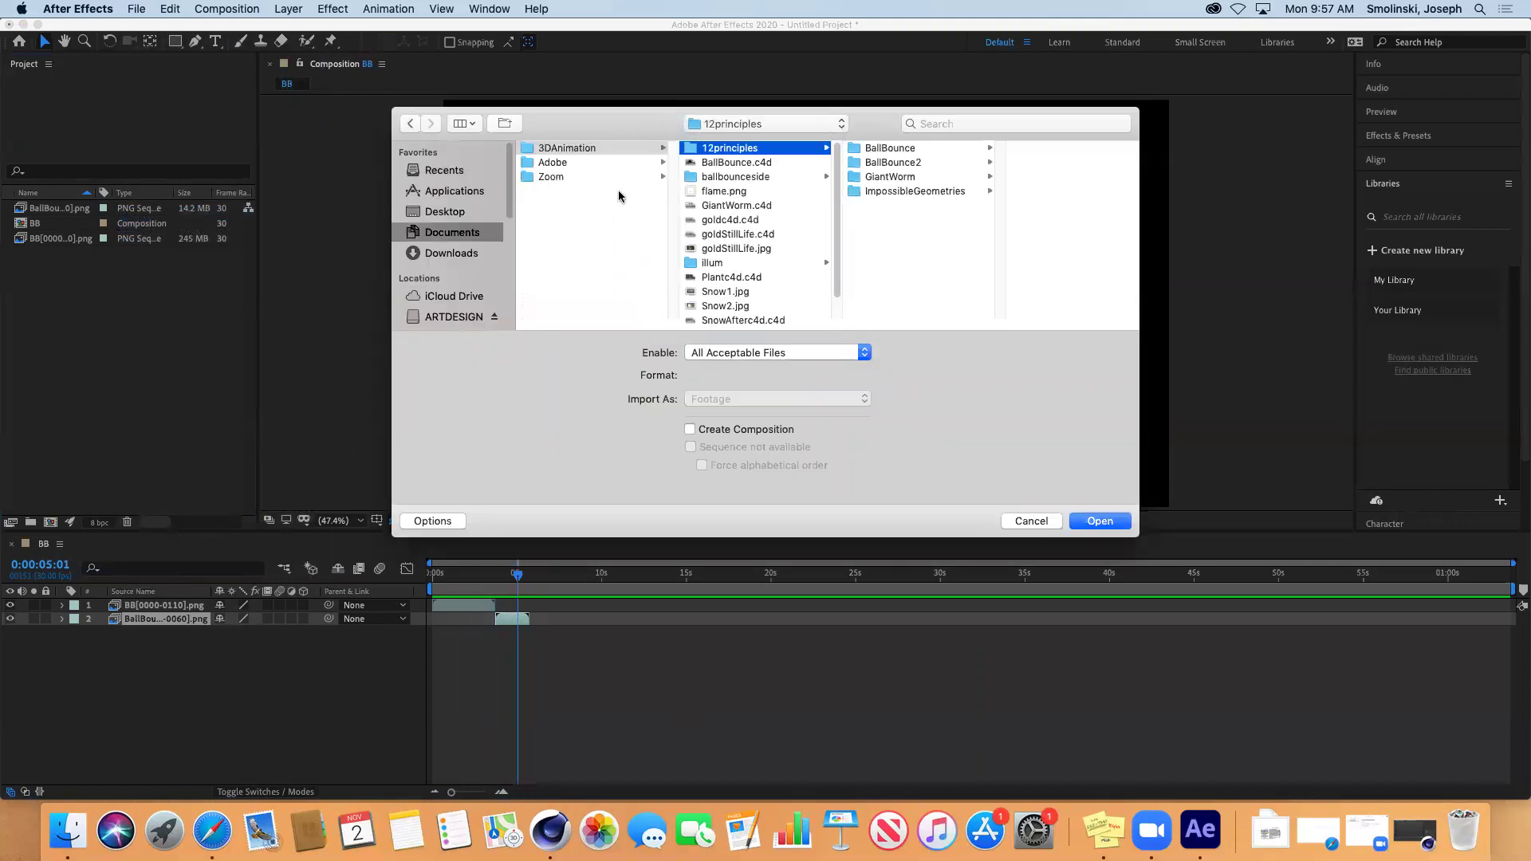
{"action": "left_click", "coordinate": [889, 178]}
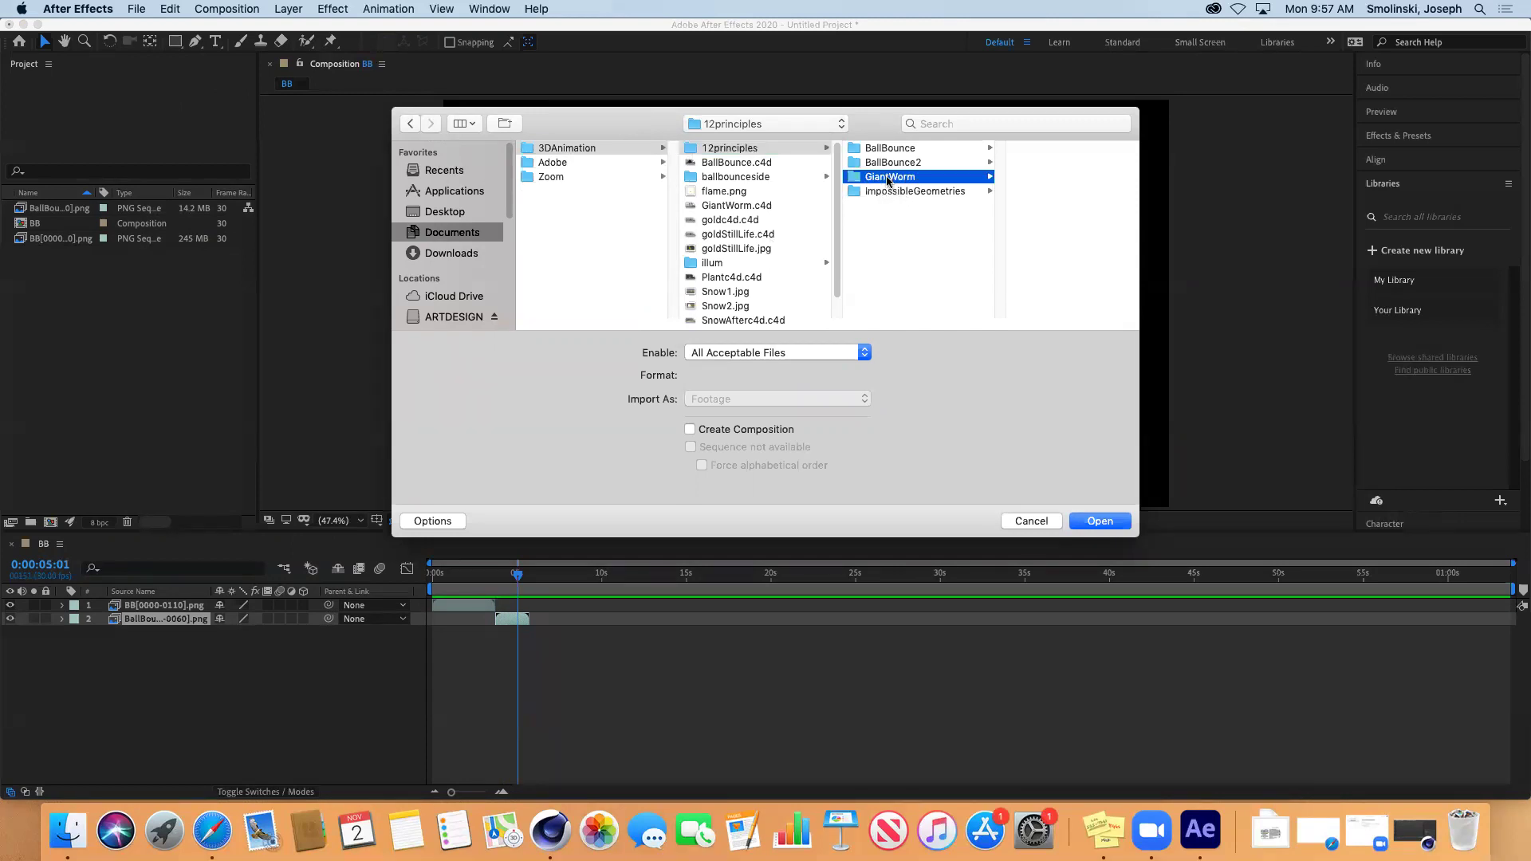
{"action": "left_click", "coordinate": [1002, 148]}
{"action": "left_click", "coordinate": [1101, 522]}
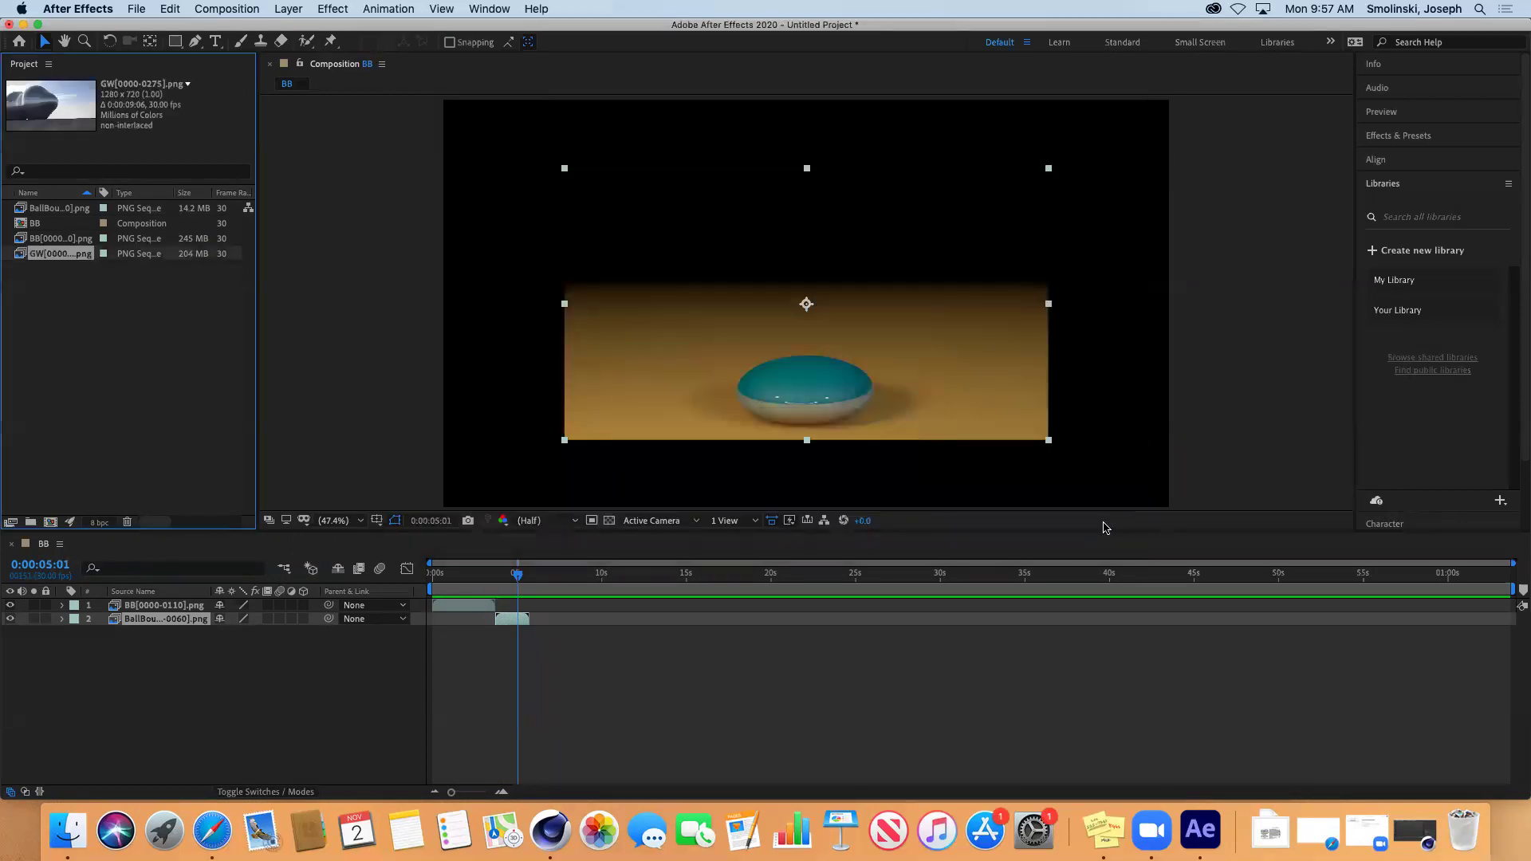
- Add the GW sequence as the lowest layer starting at about 7 s, and shift the BallBounce clip to start at about 4 s
{"action": "left_click_drag", "start_coordinate": [33, 259], "coordinate": [323, 645]}
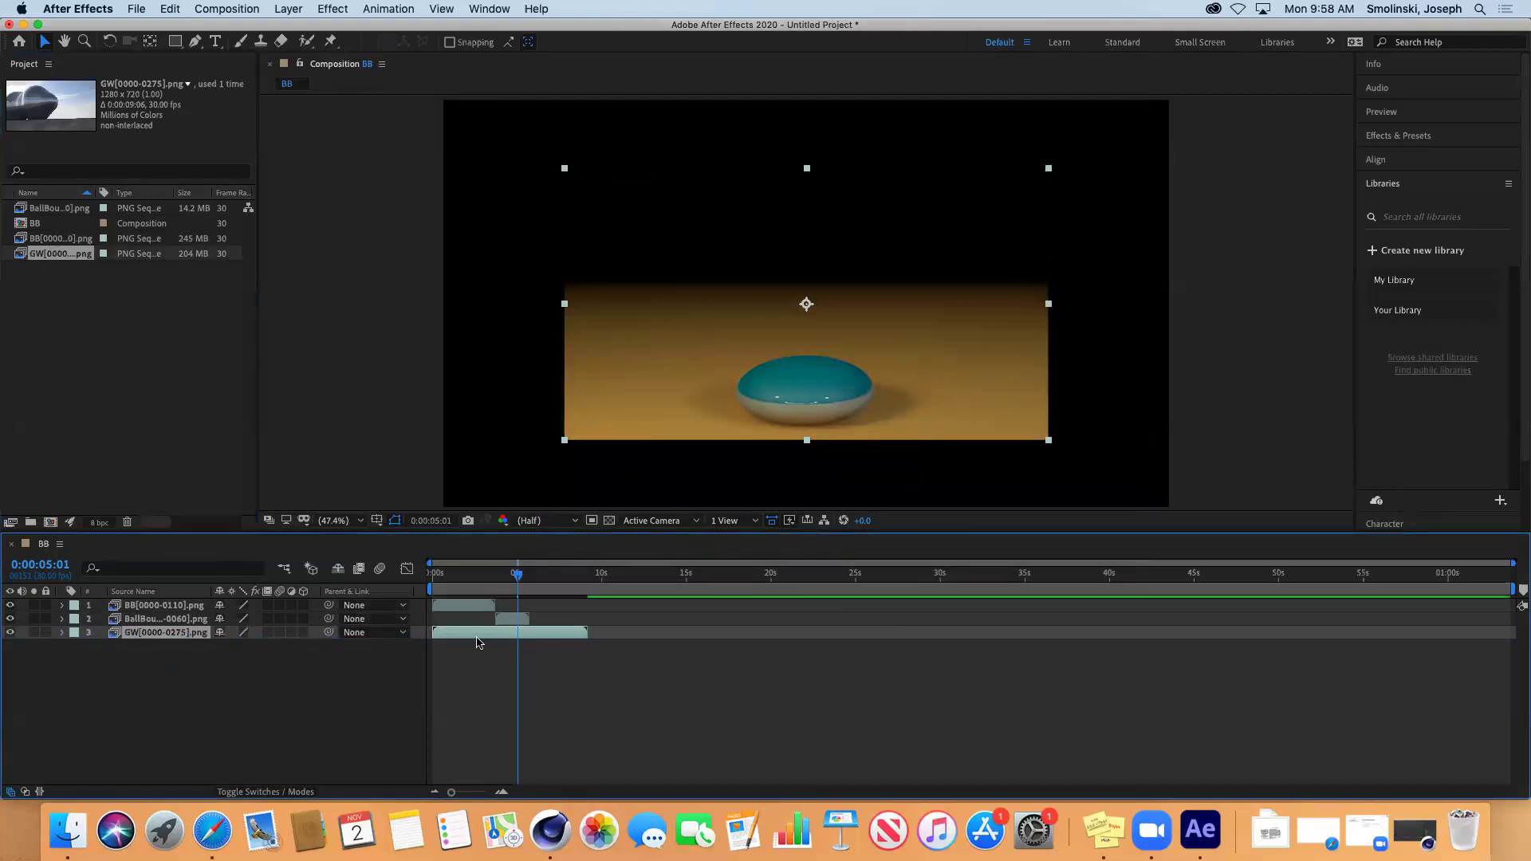
{"action": "left_click_drag", "start_coordinate": [490, 641], "coordinate": [606, 642]}
{"action": "left_click_drag", "start_coordinate": [518, 574], "coordinate": [439, 599]}
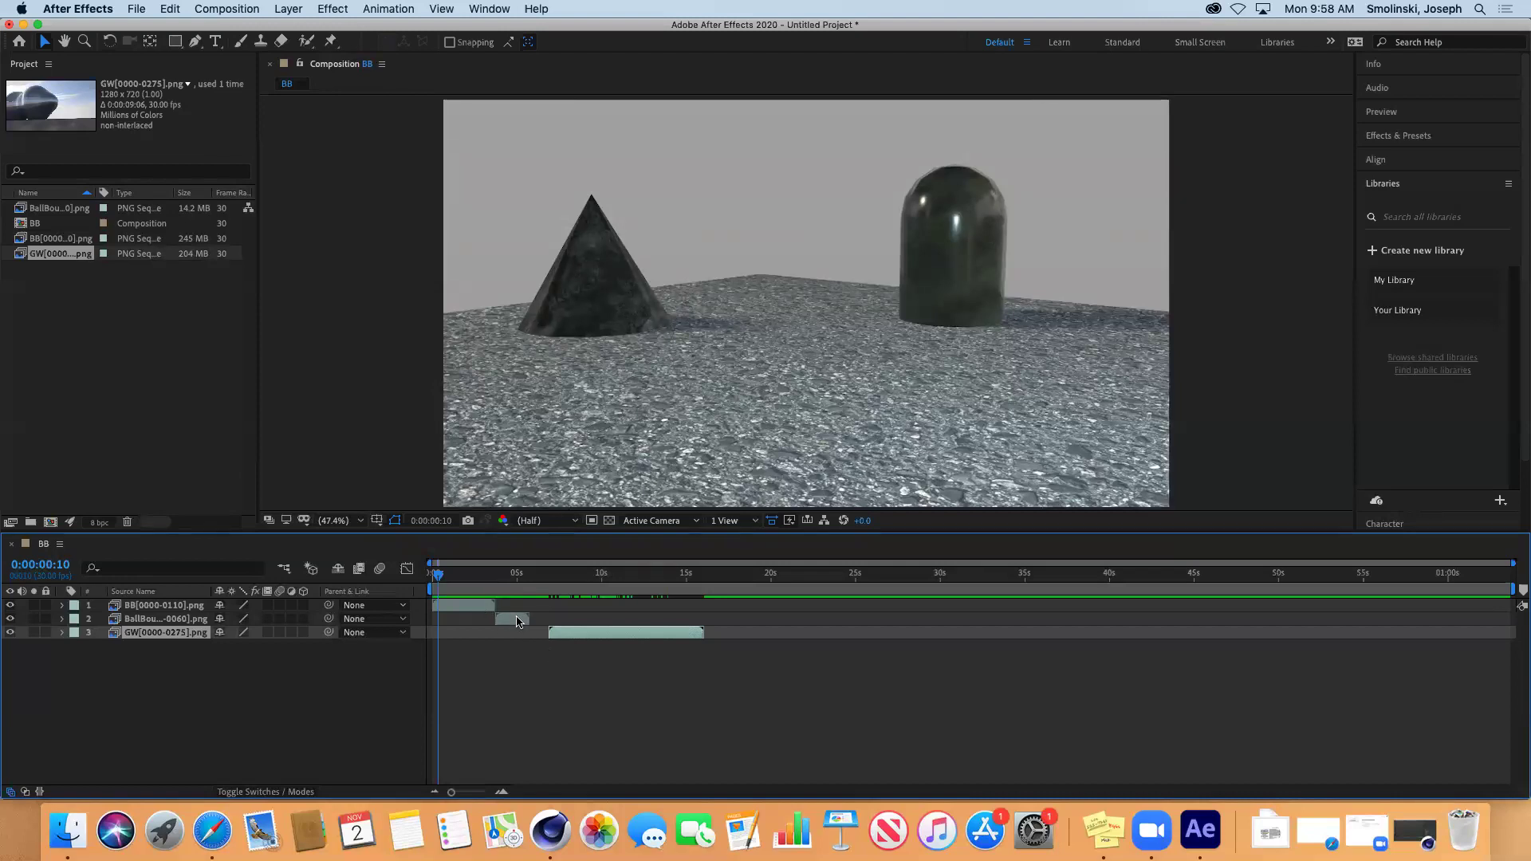
{"action": "left_click_drag", "start_coordinate": [516, 621], "coordinate": [521, 623]}
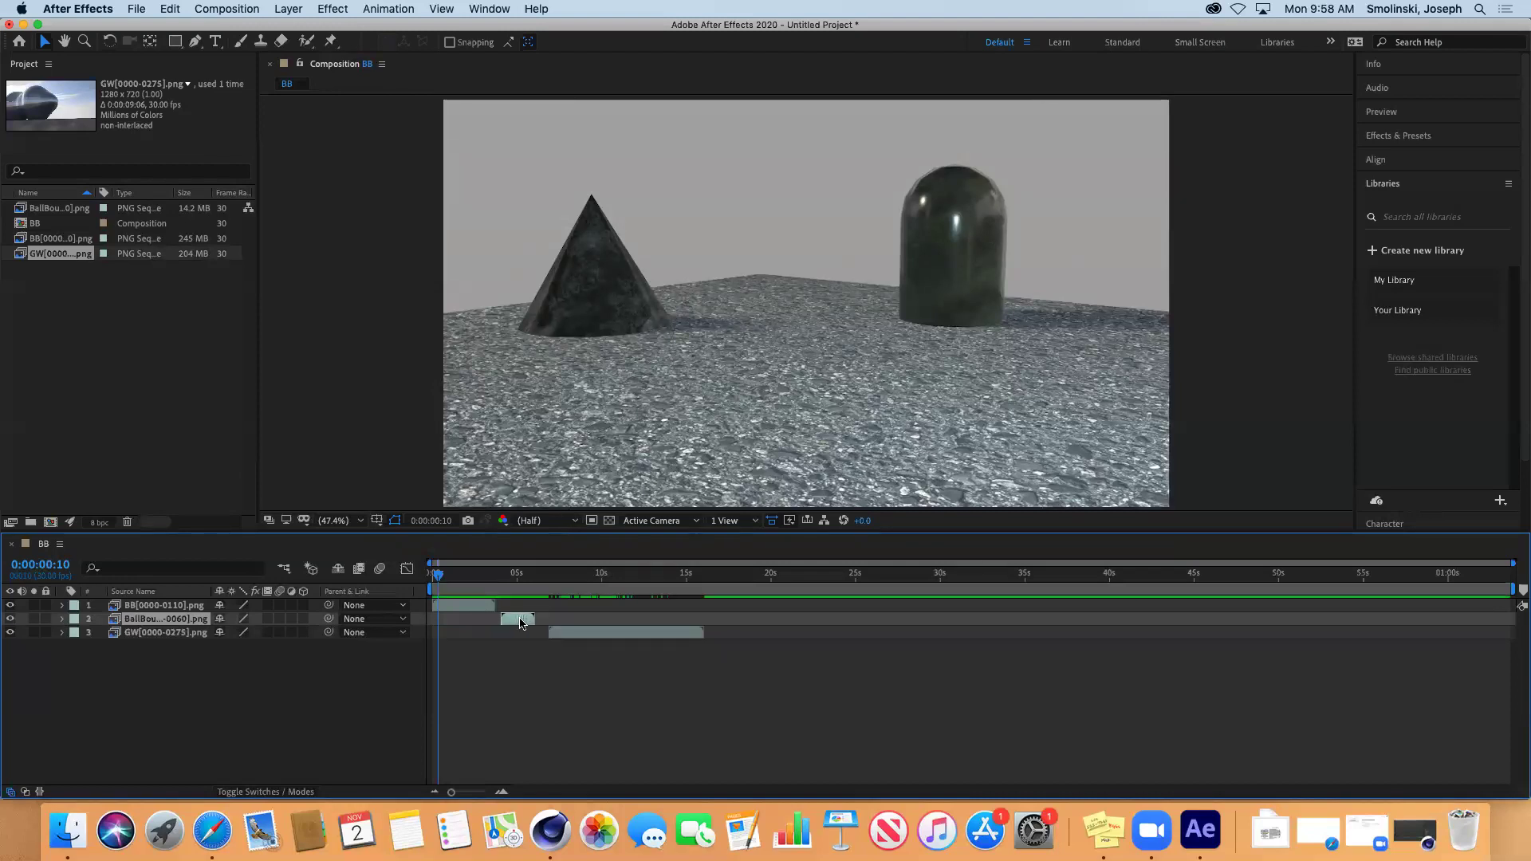
- Play the composition from 0:00:03:24 into the GW clip, then return the playhead to 0:00:04:00
{"action": "left_click_drag", "start_coordinate": [440, 578], "coordinate": [497, 577]}
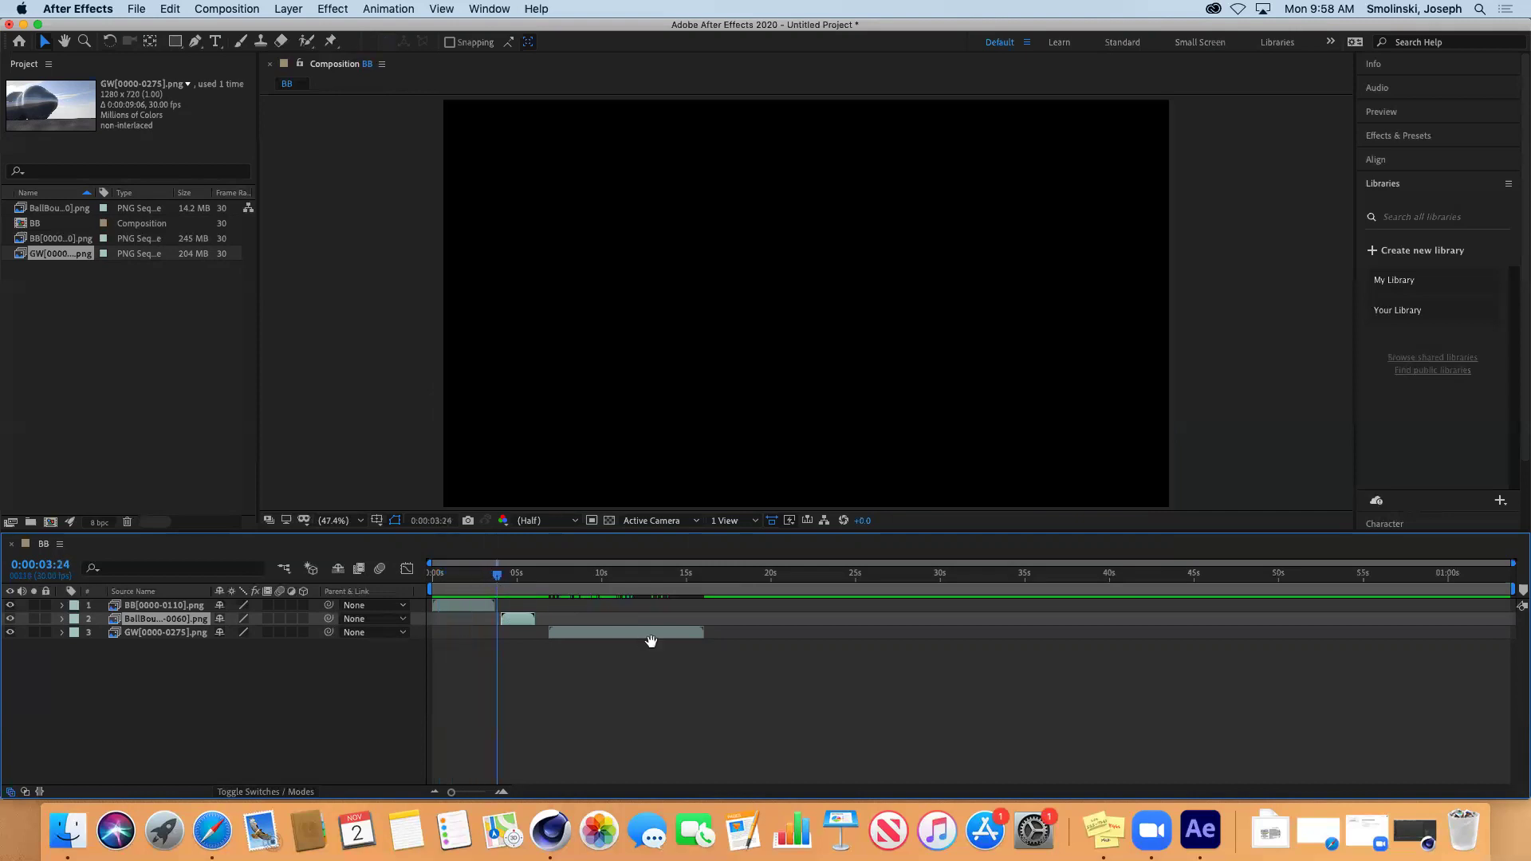
{"action": "key", "text": "space"}
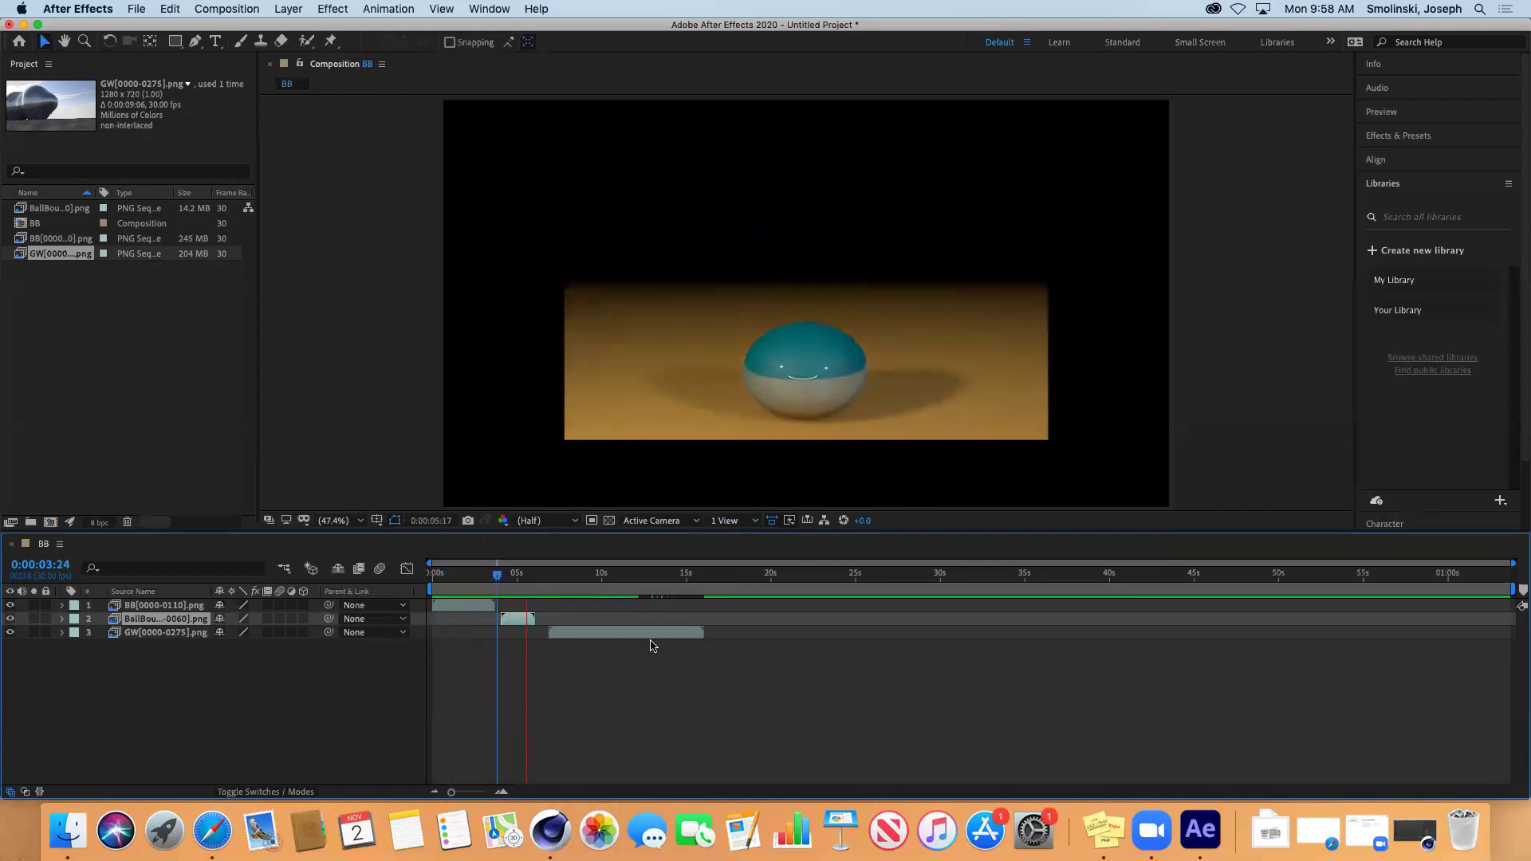
{"action": "key", "text": "space"}
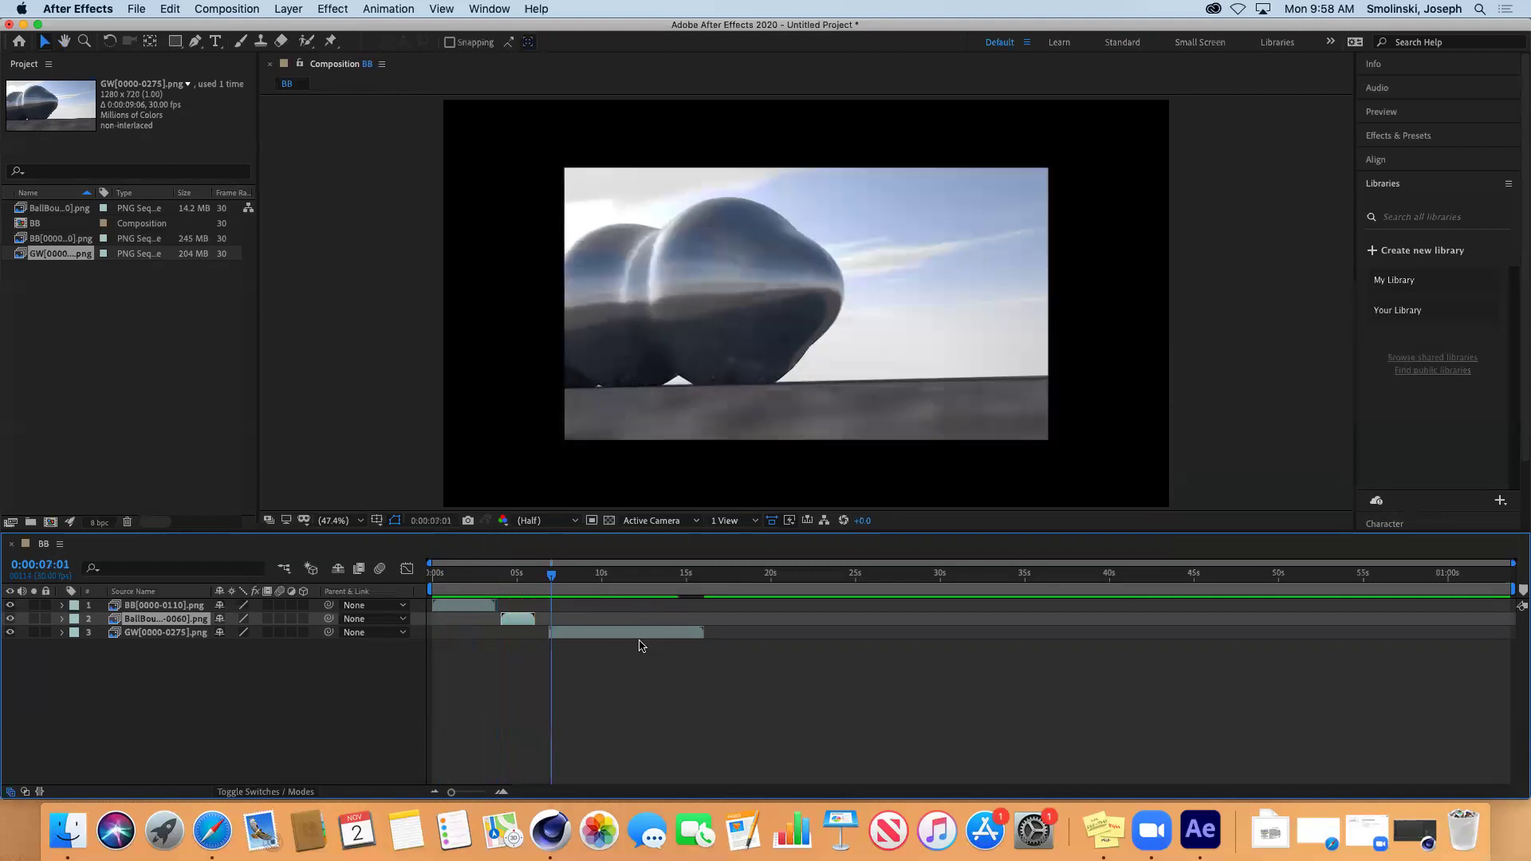
{"action": "left_click_drag", "start_coordinate": [552, 576], "coordinate": [500, 576]}
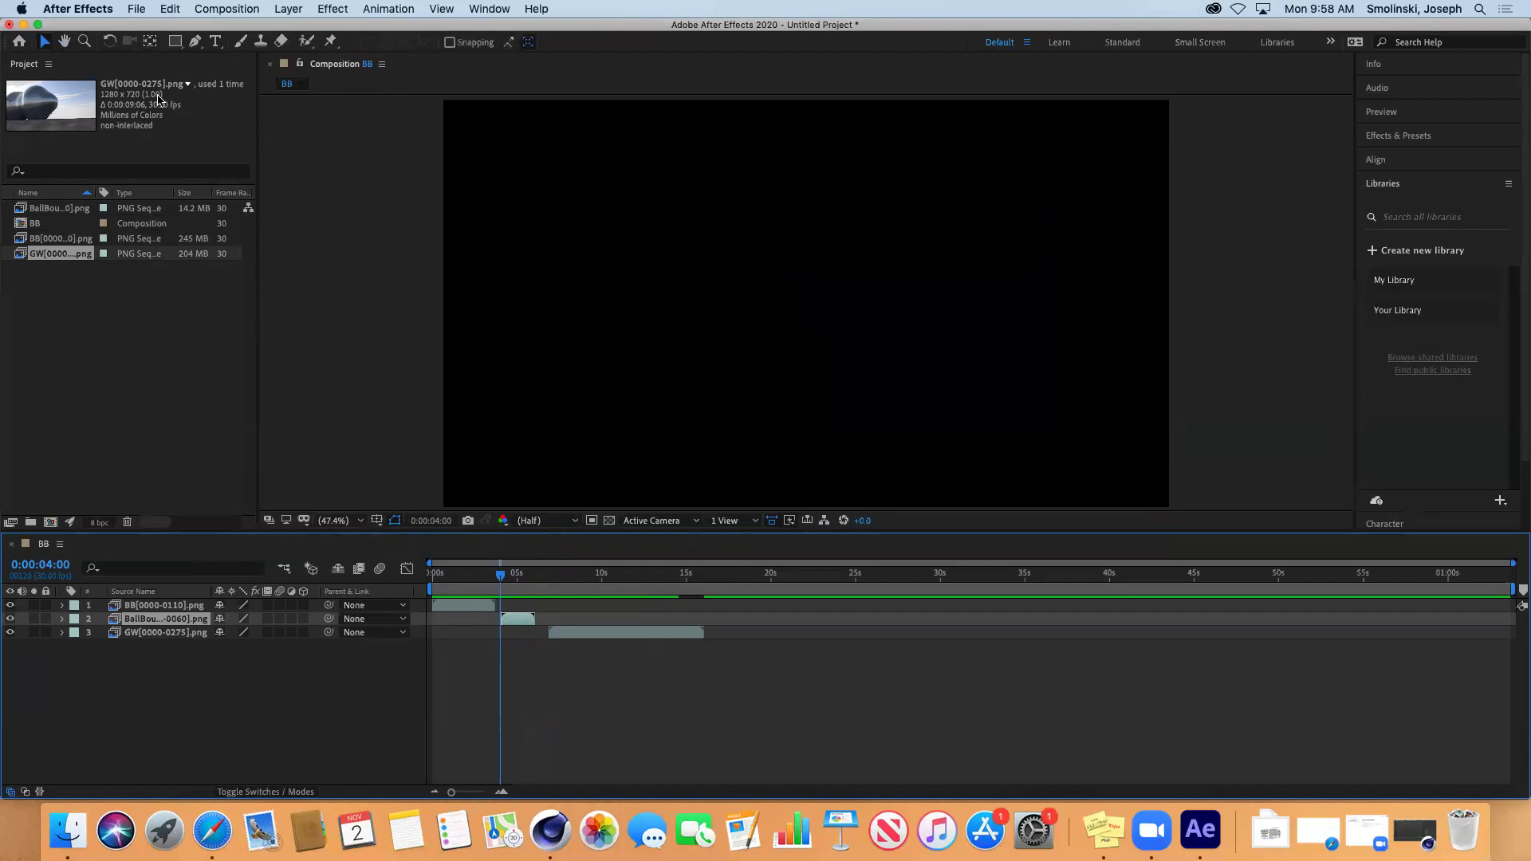
- Import BallBounce0000.png from the 12principles/BallBounce folder as a single still, with the PNG Sequence option off
{"action": "left_click", "coordinate": [136, 8]}
{"action": "mouse_move", "coordinate": [303, 214]}
{"action": "left_click", "coordinate": [353, 217]}
{"action": "left_click", "coordinate": [780, 132]}
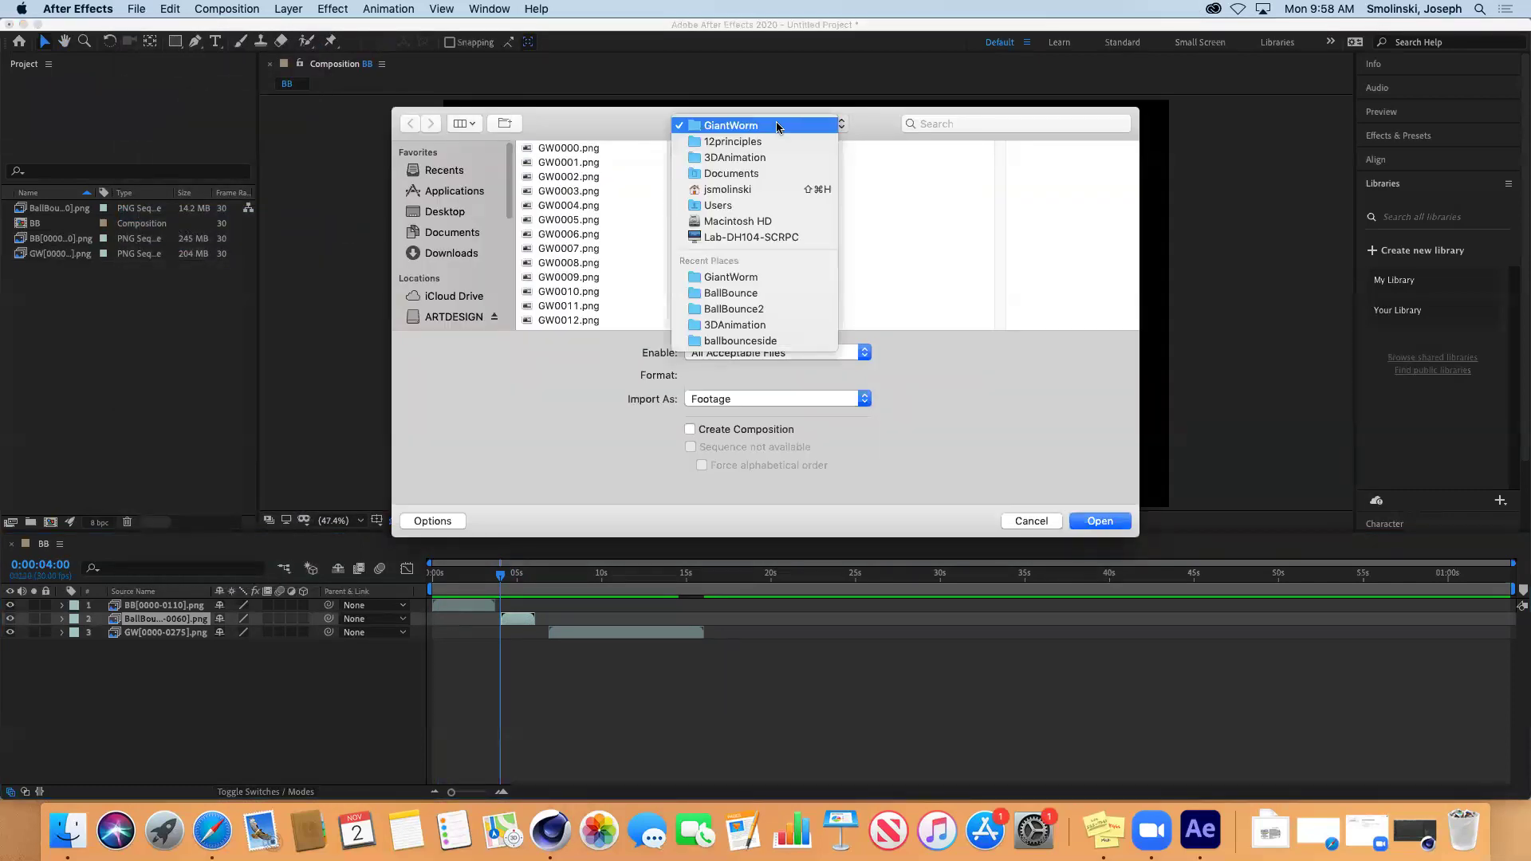
{"action": "left_click", "coordinate": [769, 138]}
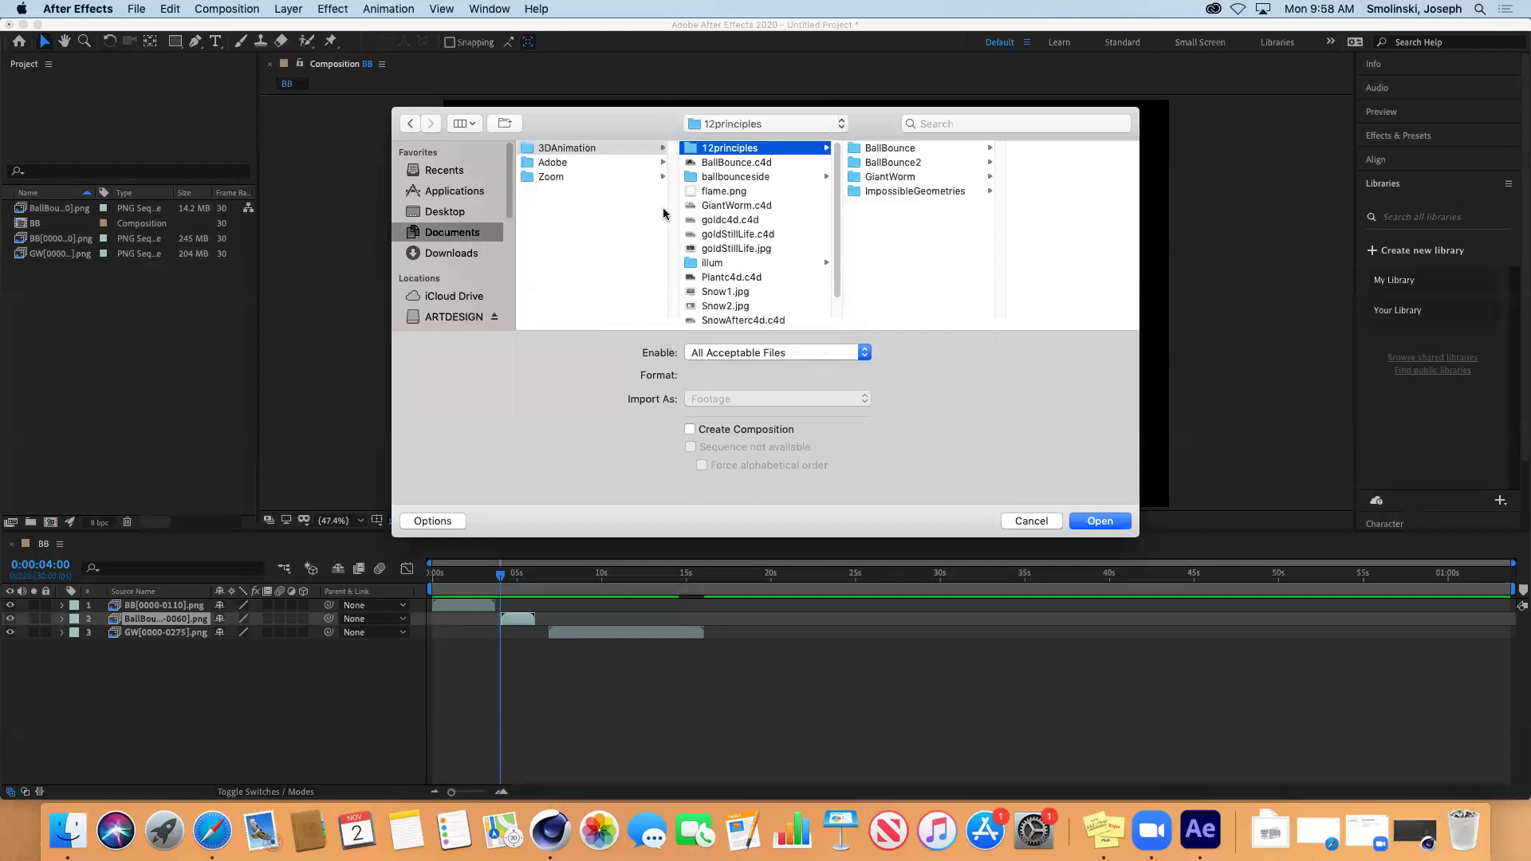
{"action": "left_click", "coordinate": [880, 162]}
{"action": "left_click", "coordinate": [881, 149]}
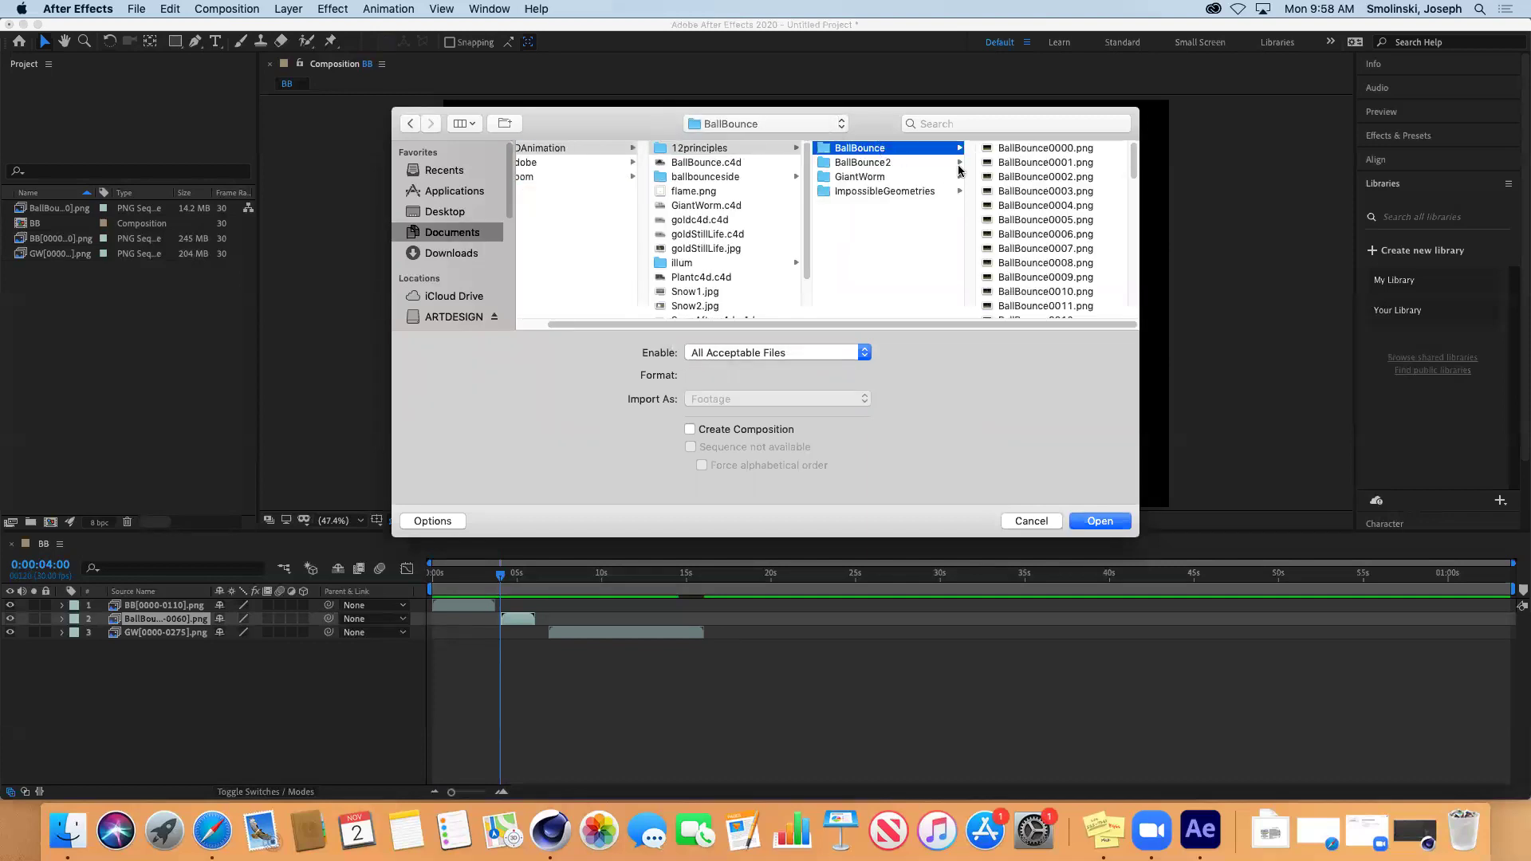
{"action": "left_click", "coordinate": [1018, 147]}
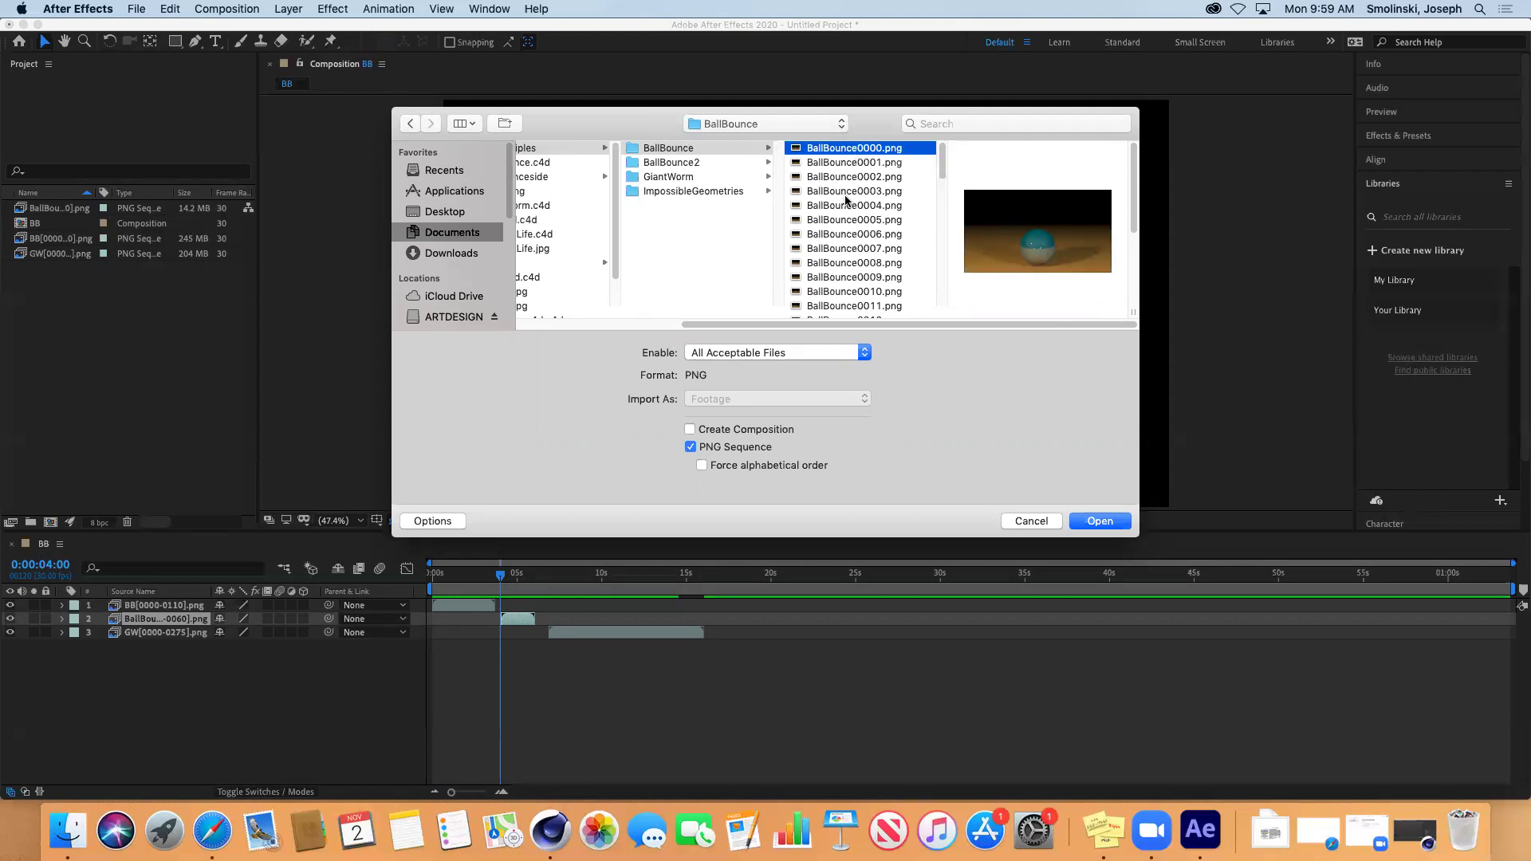
{"action": "left_click", "coordinate": [691, 448]}
{"action": "left_click", "coordinate": [1114, 522]}
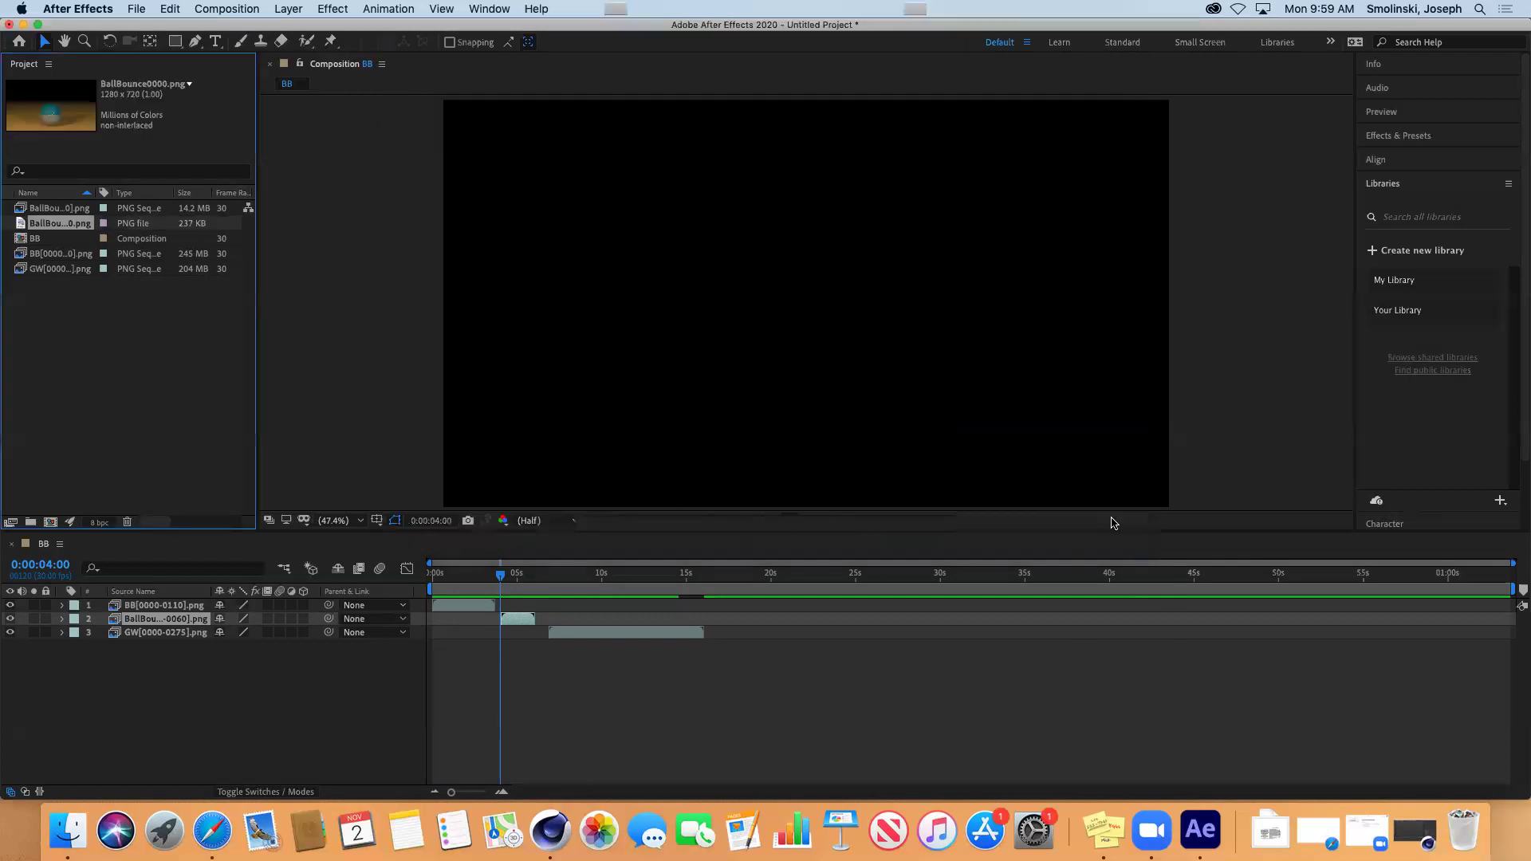
- Add the BallBounce0000.png still directly below the BB layer and trim its end to about 5 s
{"action": "left_click_drag", "start_coordinate": [39, 226], "coordinate": [182, 615]}
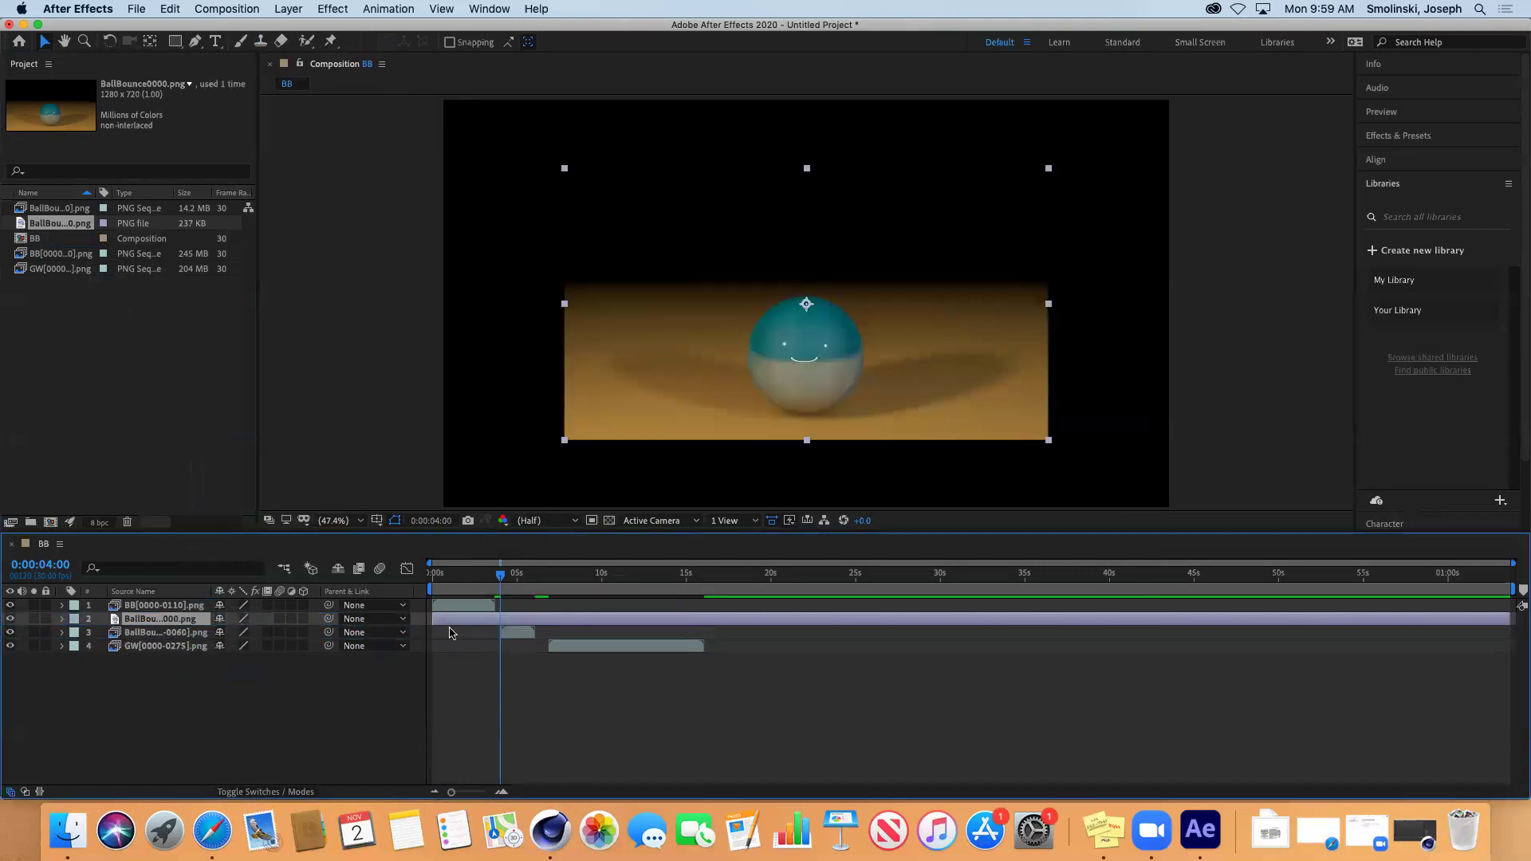
{"action": "left_click_drag", "start_coordinate": [502, 576], "coordinate": [496, 616]}
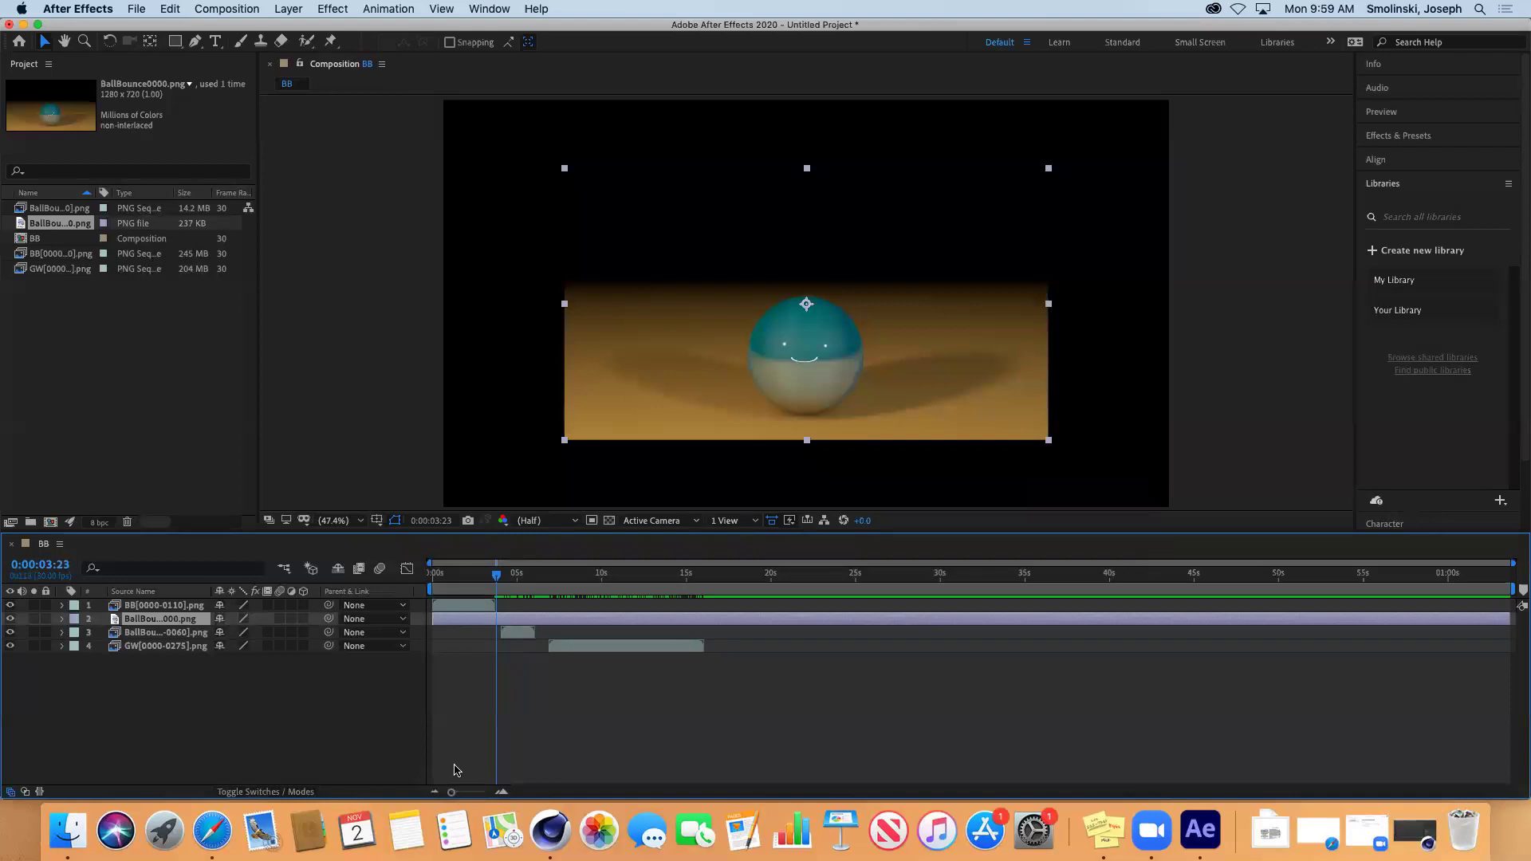
{"action": "left_click_drag", "start_coordinate": [451, 794], "coordinate": [441, 793]}
{"action": "left_click_drag", "start_coordinate": [1508, 618], "coordinate": [515, 583]}
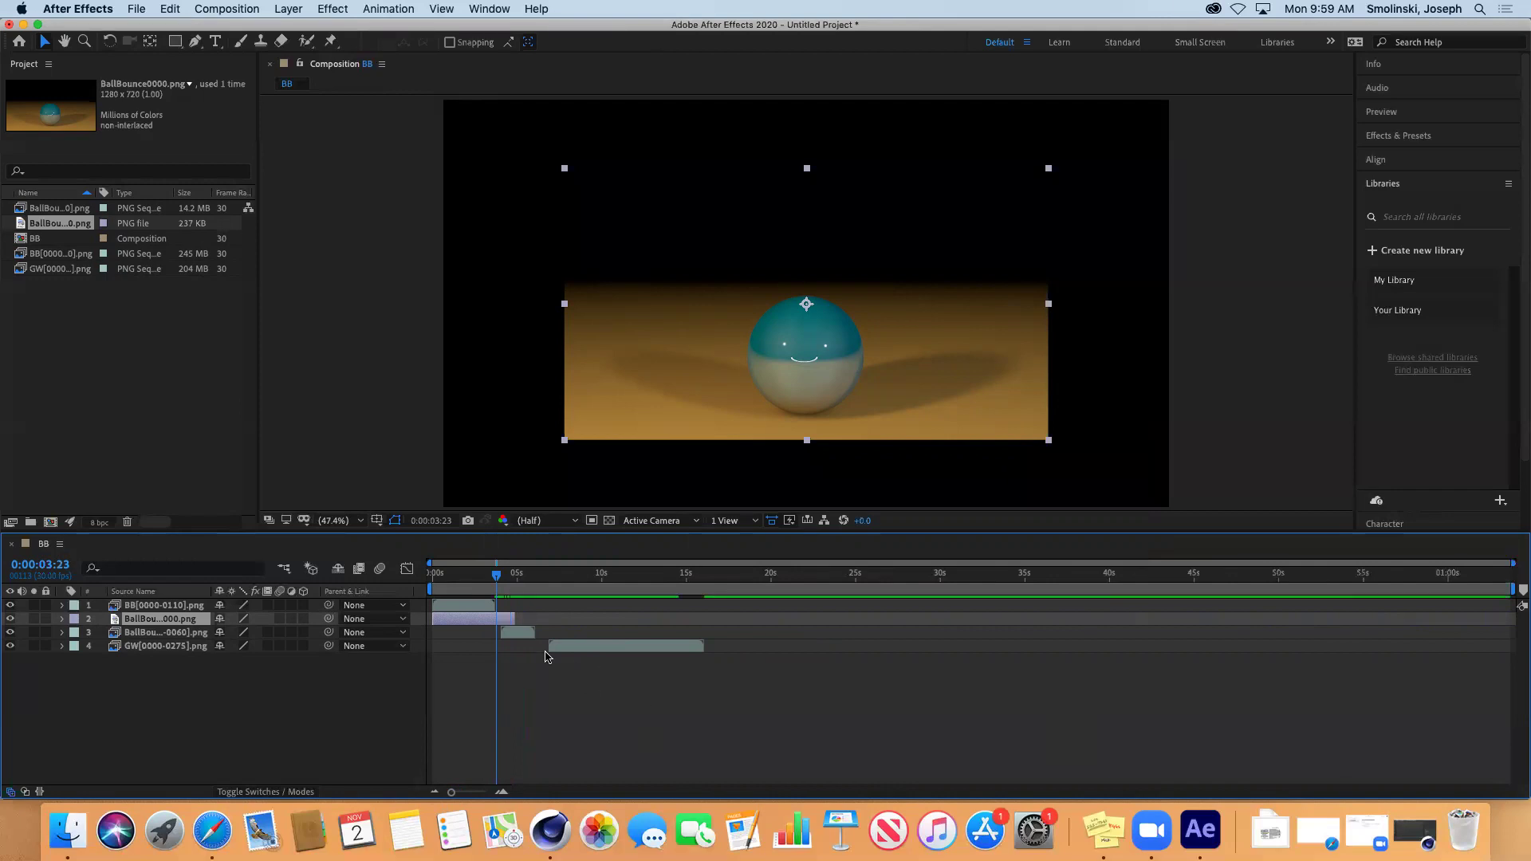
- Shift the BallBounce and GW sequences about 2 s later, move the still to end where BallBounce starts, and preview from 0:00:04:06
{"action": "left_click", "coordinate": [520, 635]}
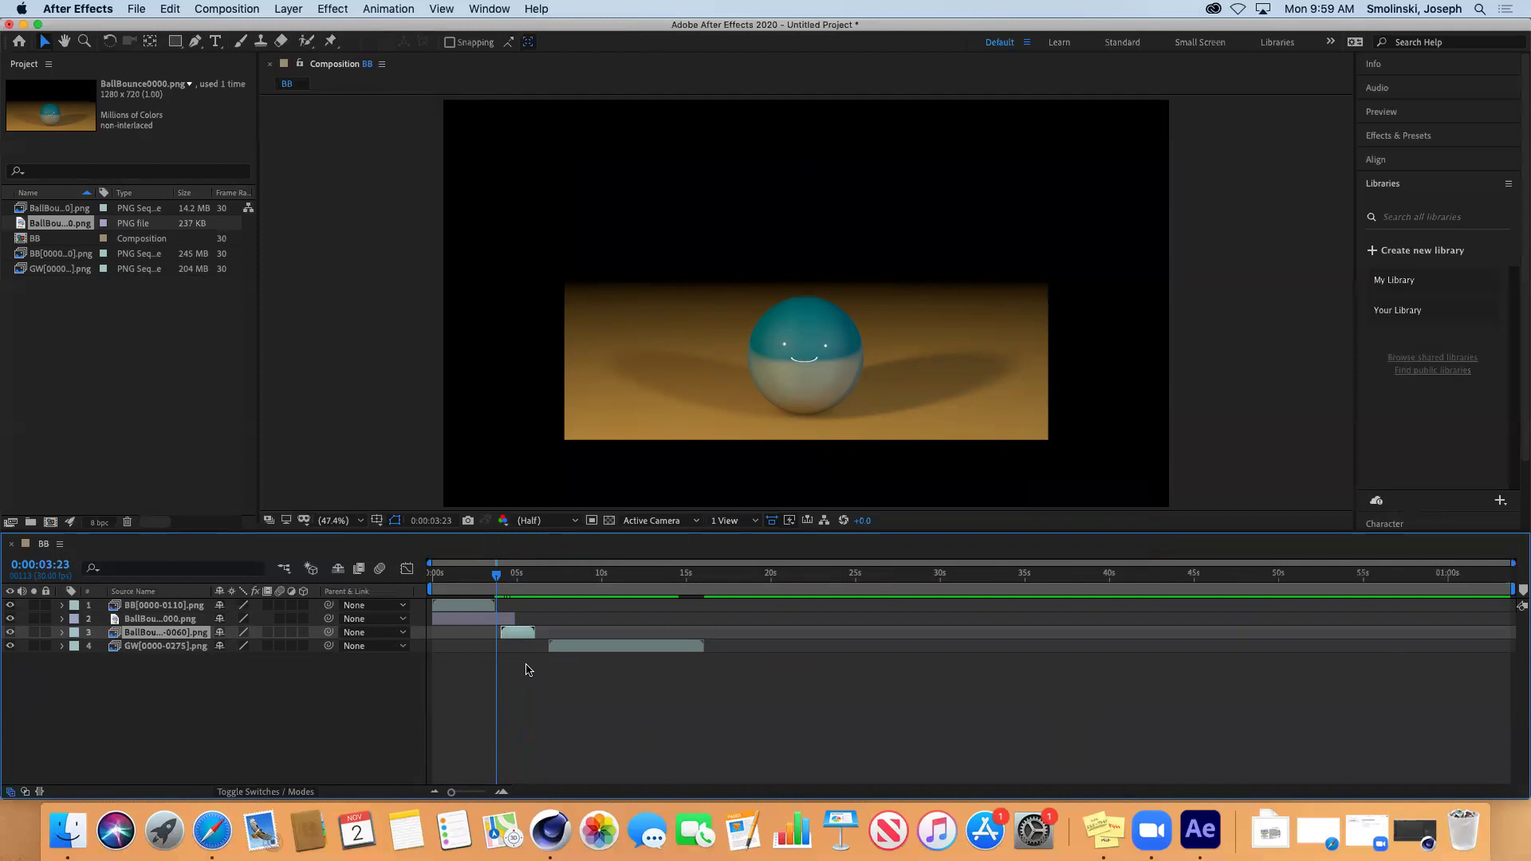
{"action": "left_click", "coordinate": [183, 647], "text": "shift"}
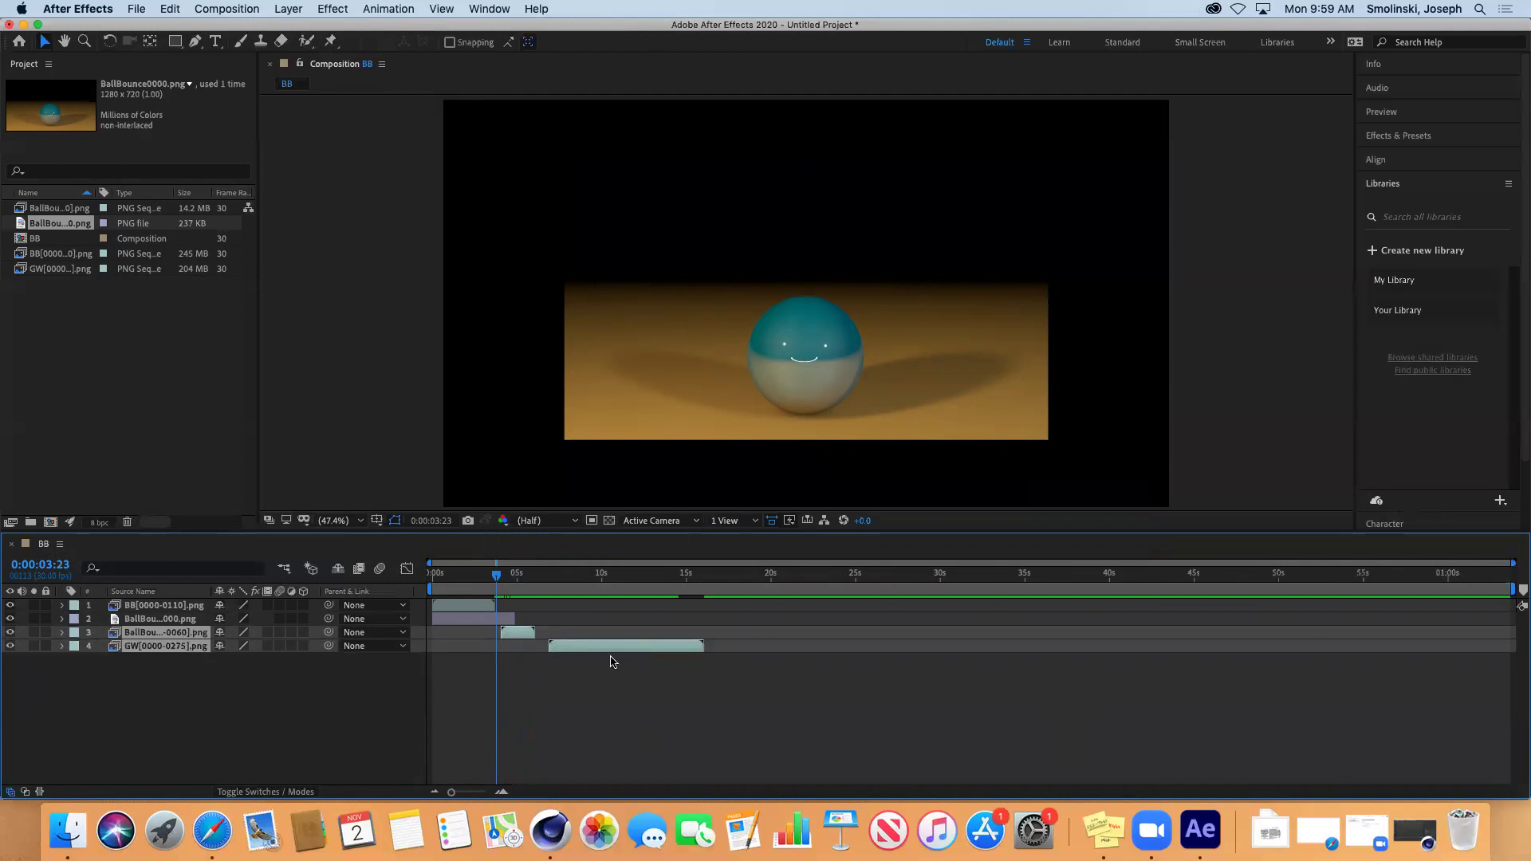
{"action": "left_click_drag", "start_coordinate": [595, 648], "coordinate": [627, 650]}
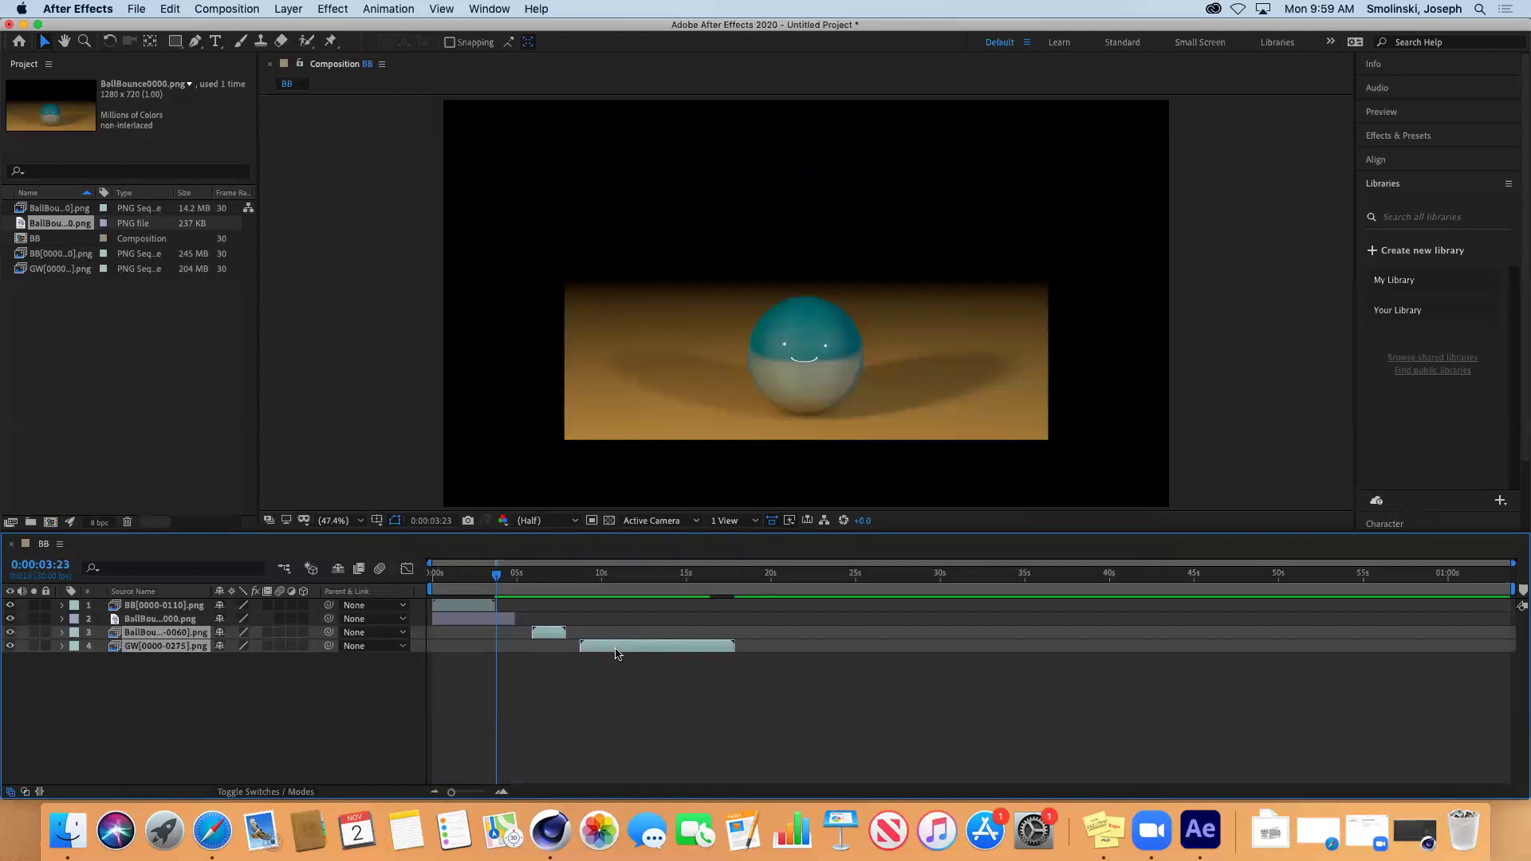
{"action": "left_click_drag", "start_coordinate": [476, 621], "coordinate": [485, 626]}
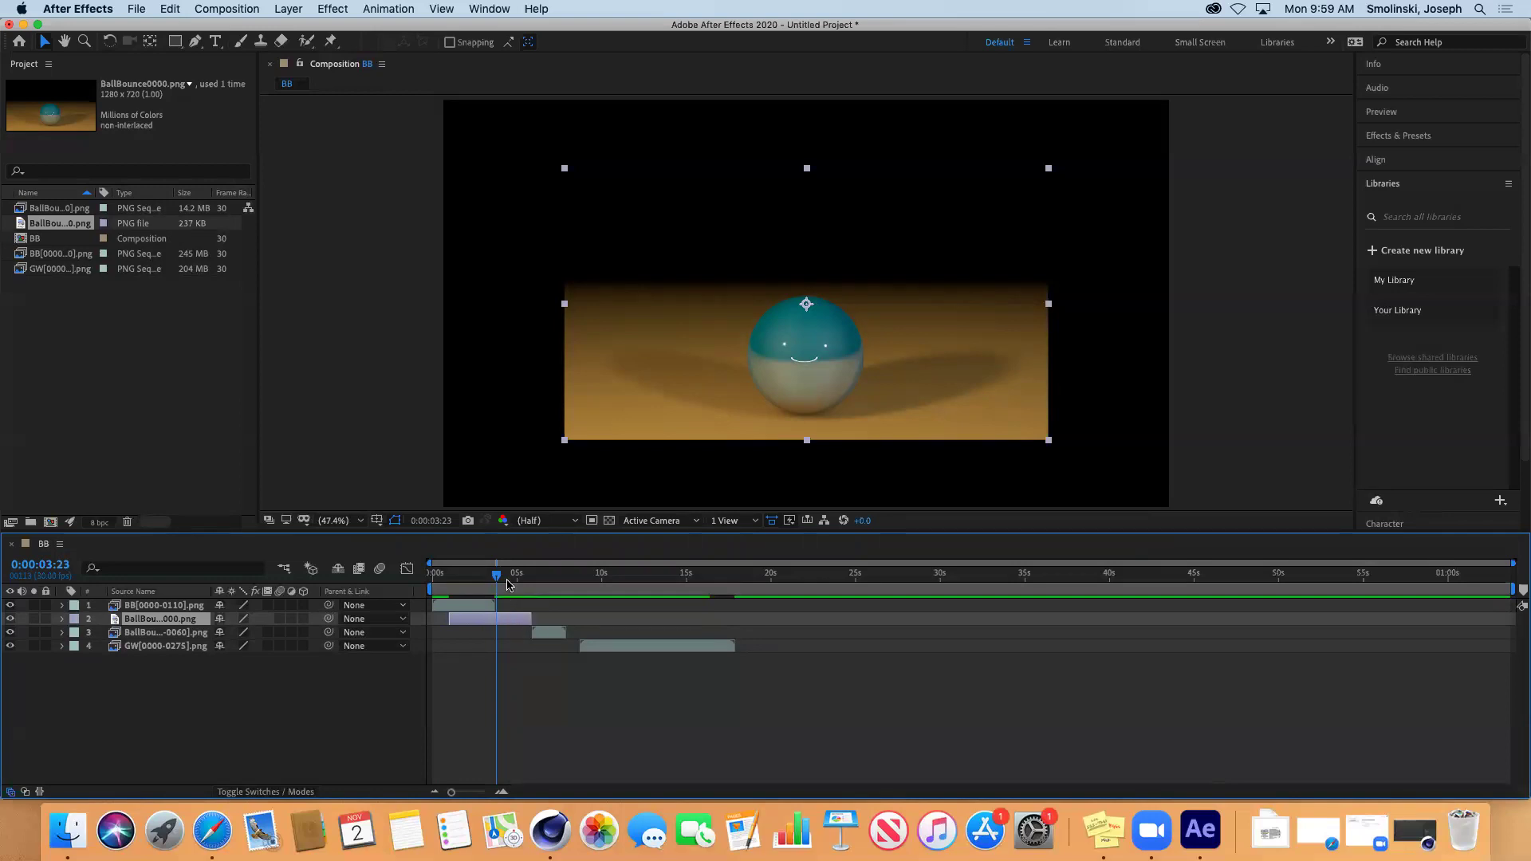
{"action": "mouse_move", "coordinate": [496, 577]}
{"action": "left_mouse_down"}
{"action": "mouse_move", "coordinate": [556, 600]}
{"action": "mouse_move", "coordinate": [518, 597]}
{"action": "mouse_move", "coordinate": [504, 576]}
{"action": "left_mouse_up"}
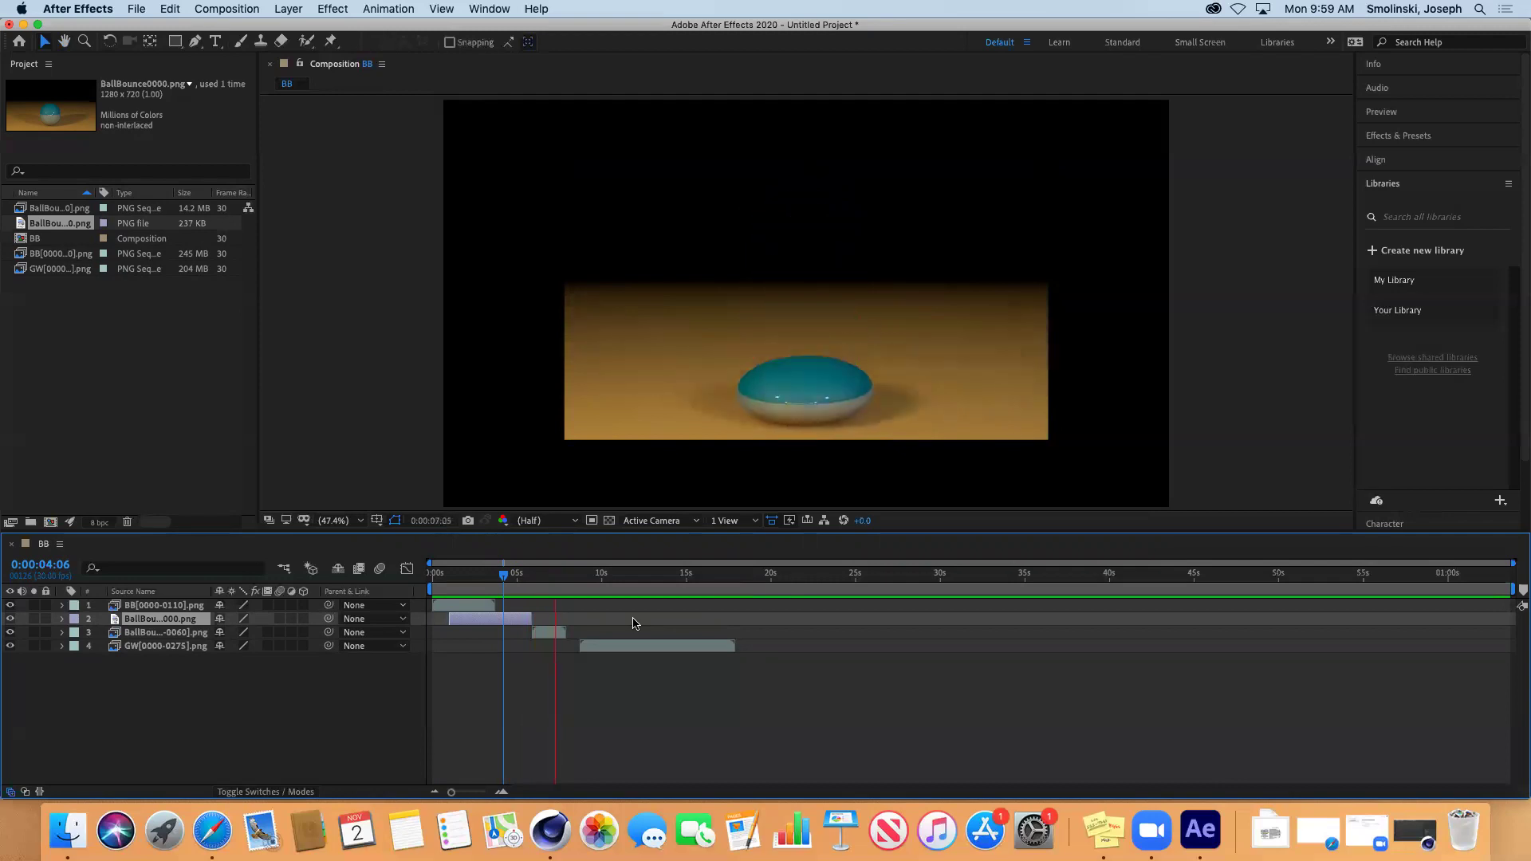
{"action": "key", "text": "space"}
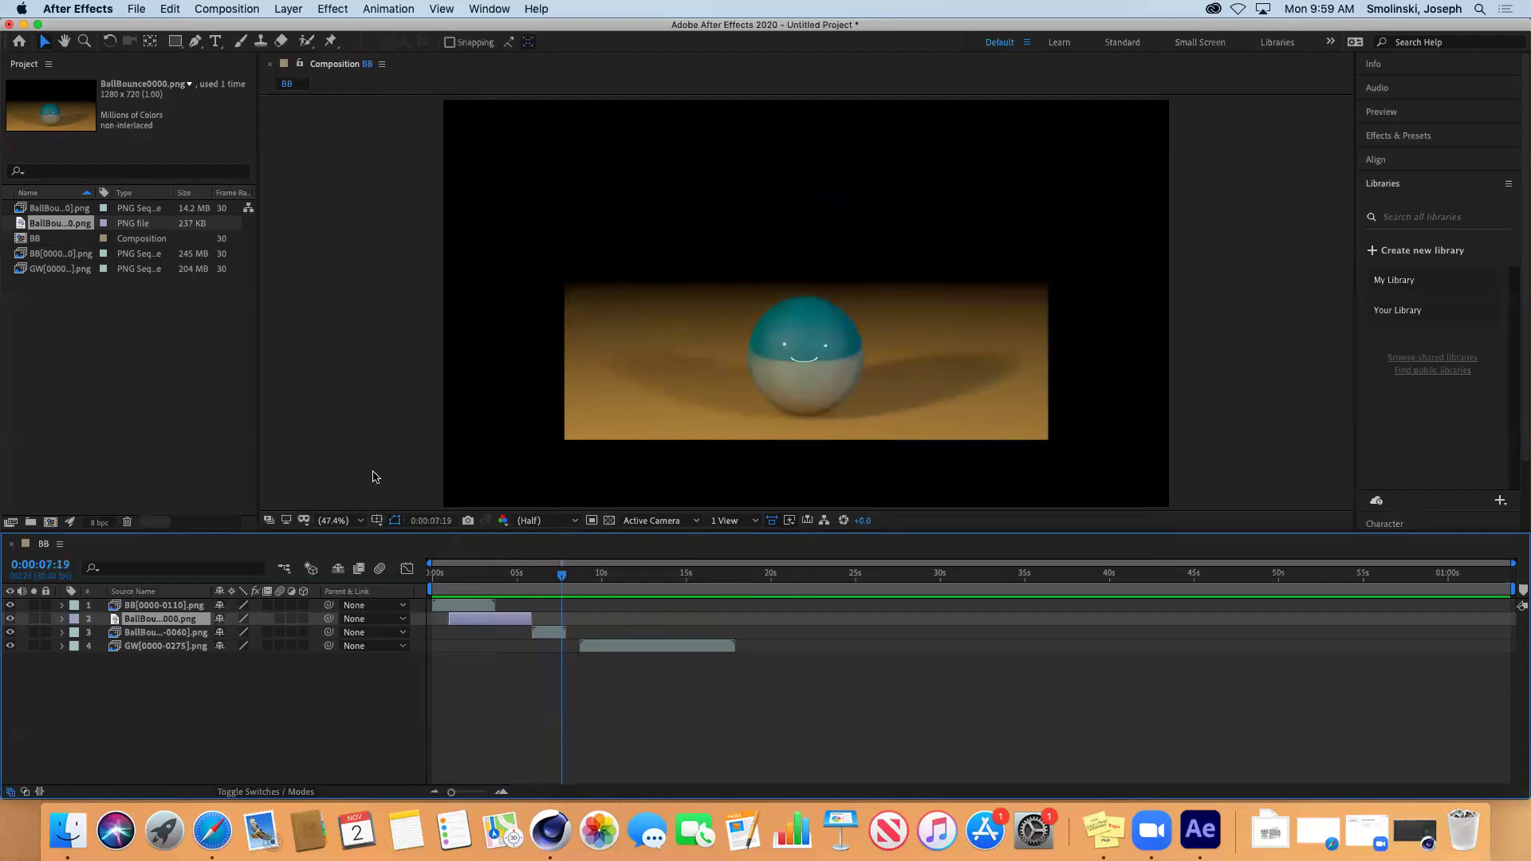
- Import the last frame, BallBounce0060.png, from the BallBounce folder as a single still image
{"action": "left_click", "coordinate": [137, 11]}
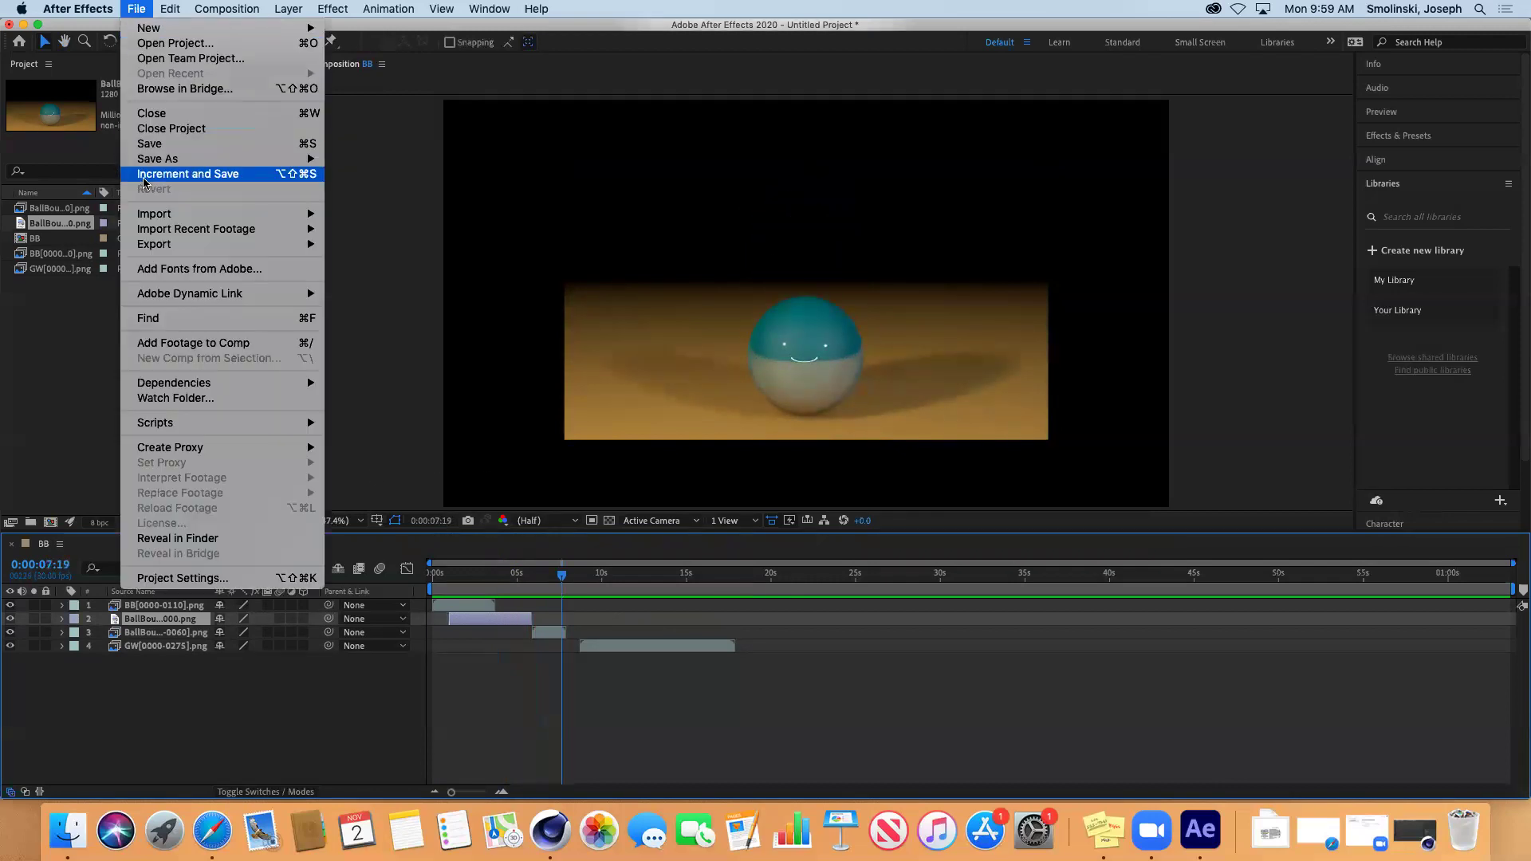
{"action": "mouse_move", "coordinate": [177, 215]}
{"action": "left_click", "coordinate": [371, 219]}
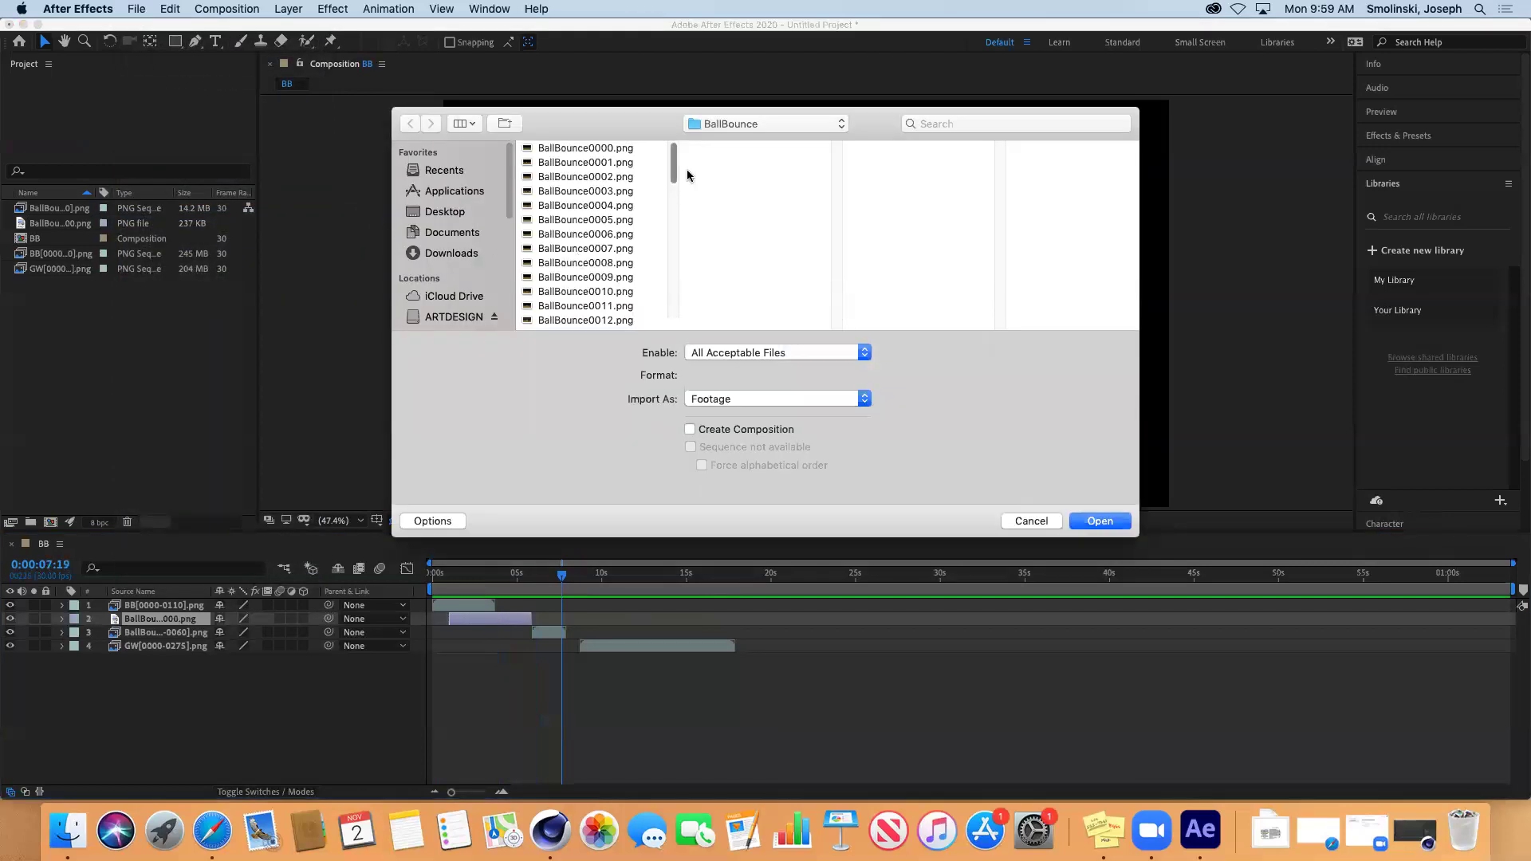
{"action": "left_click_drag", "start_coordinate": [674, 163], "coordinate": [673, 295]}
{"action": "left_click", "coordinate": [601, 322]}
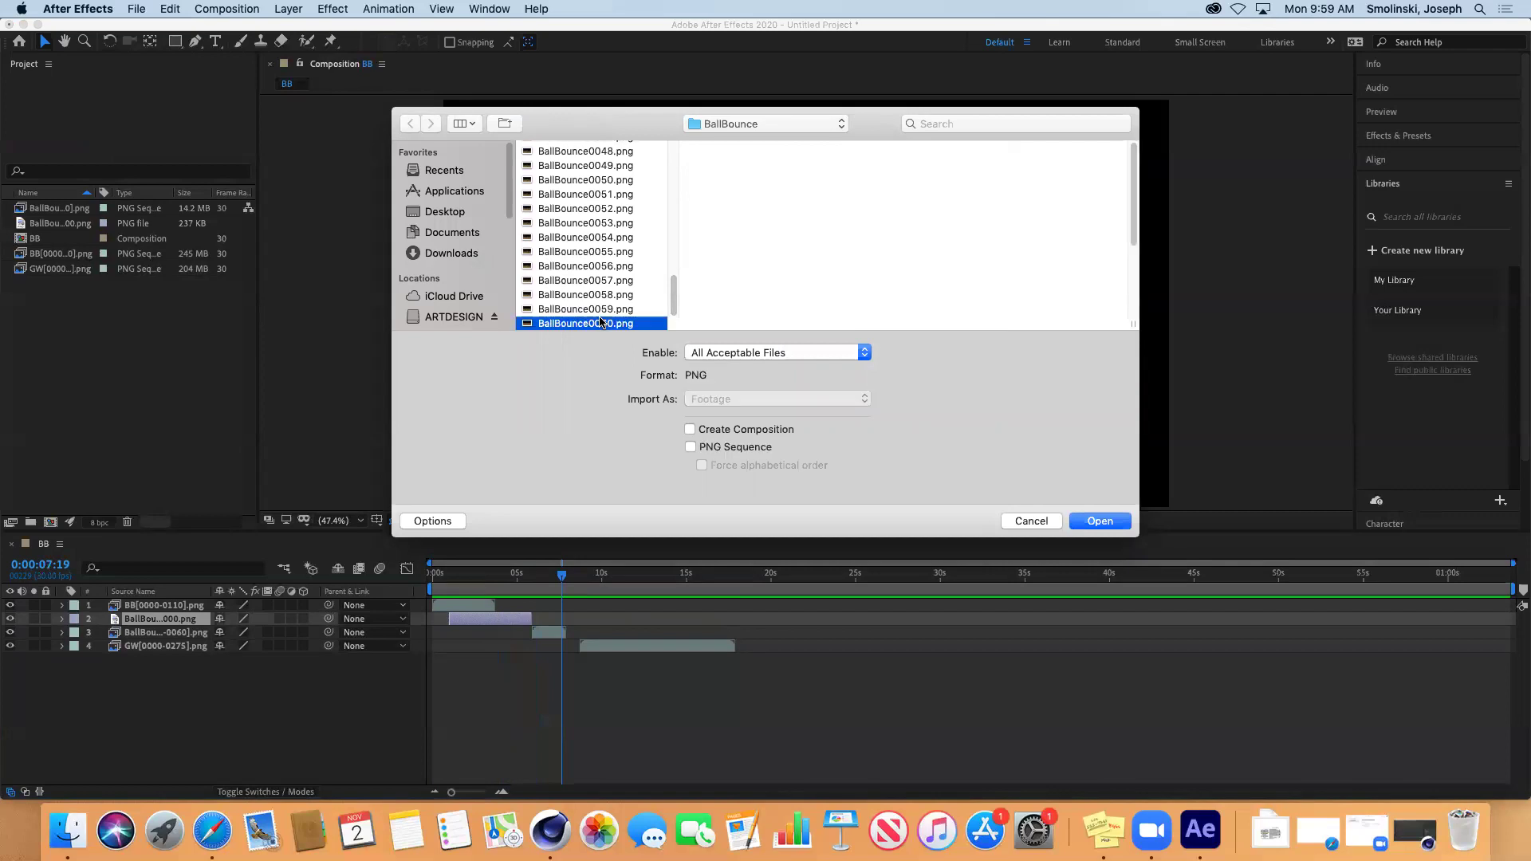
{"action": "left_click", "coordinate": [1100, 522]}
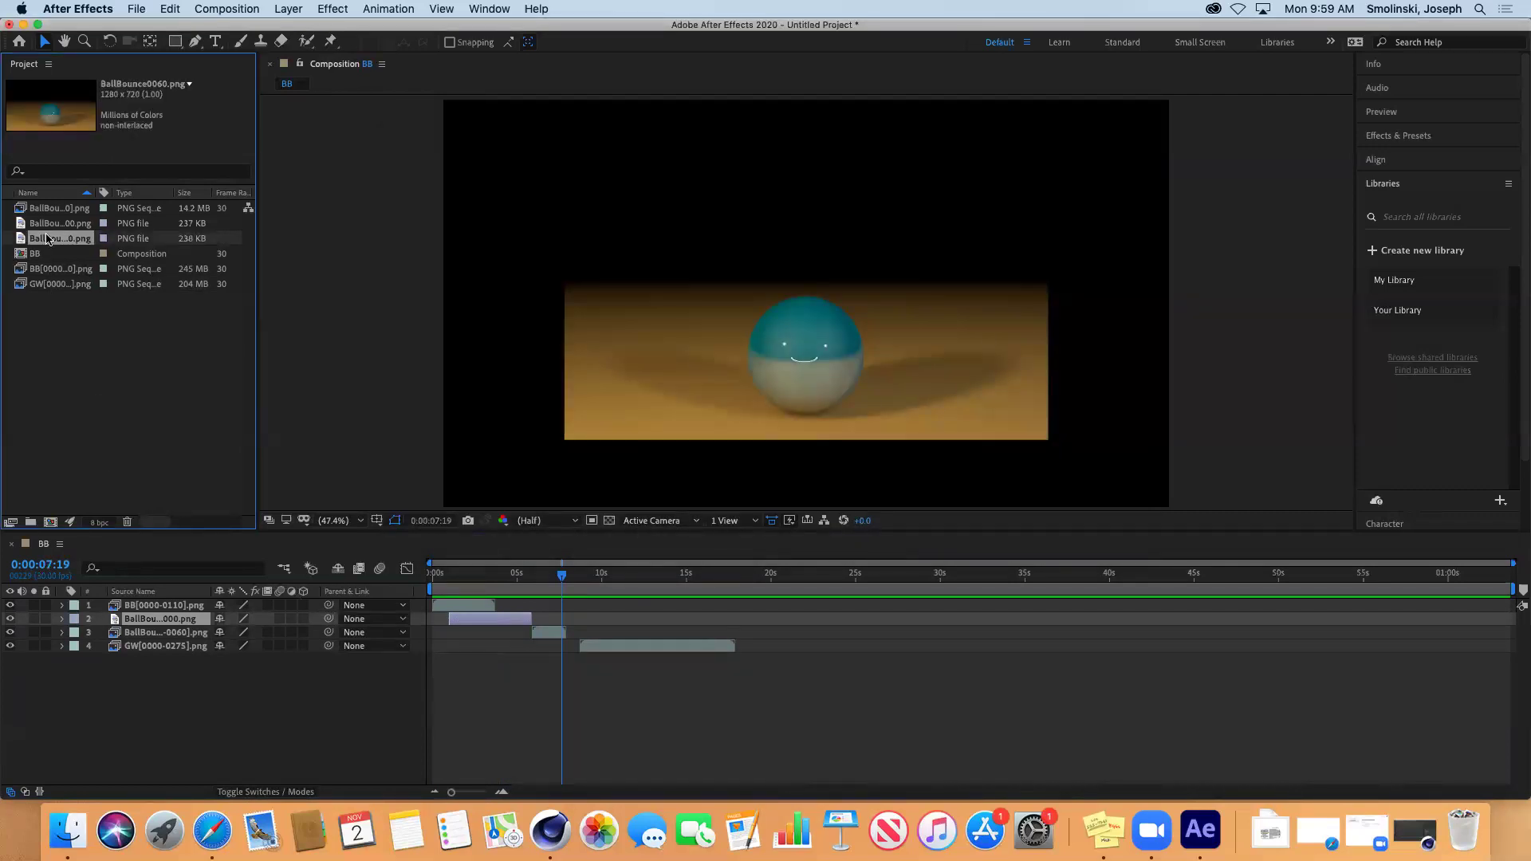
- Add the BallBounce0060.png still between the BallBounce and GW sequence layers and trim it to span about 7 s to 9 s
{"action": "left_click_drag", "start_coordinate": [47, 239], "coordinate": [171, 639]}
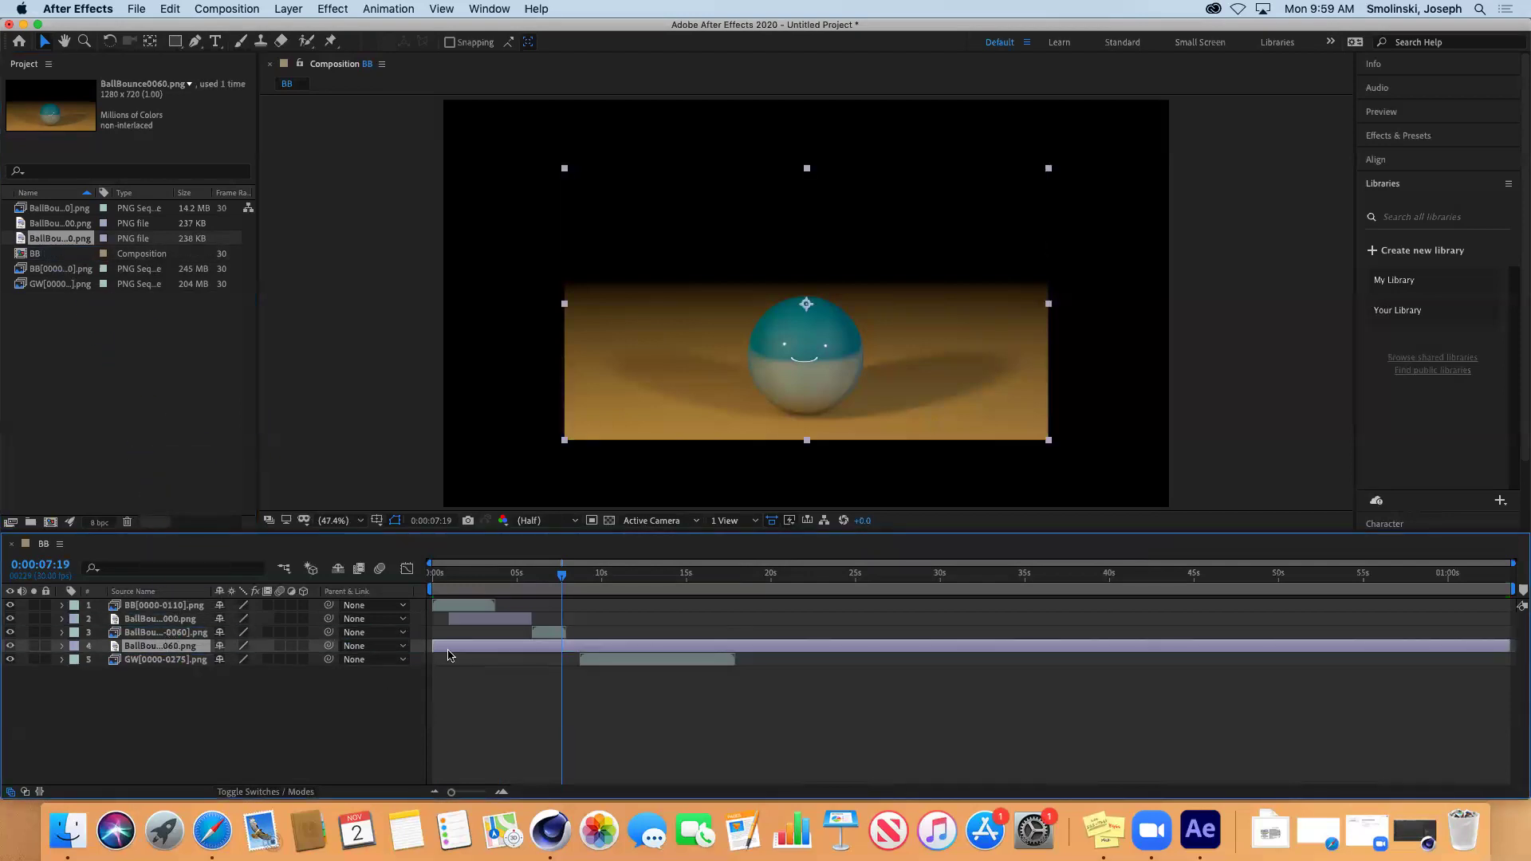
{"action": "mouse_move", "coordinate": [433, 646]}
{"action": "left_mouse_down"}
{"action": "mouse_move", "coordinate": [553, 648]}
{"action": "mouse_move", "coordinate": [444, 650]}
{"action": "left_mouse_up"}
{"action": "left_click_drag", "start_coordinate": [431, 646], "coordinate": [555, 648]}
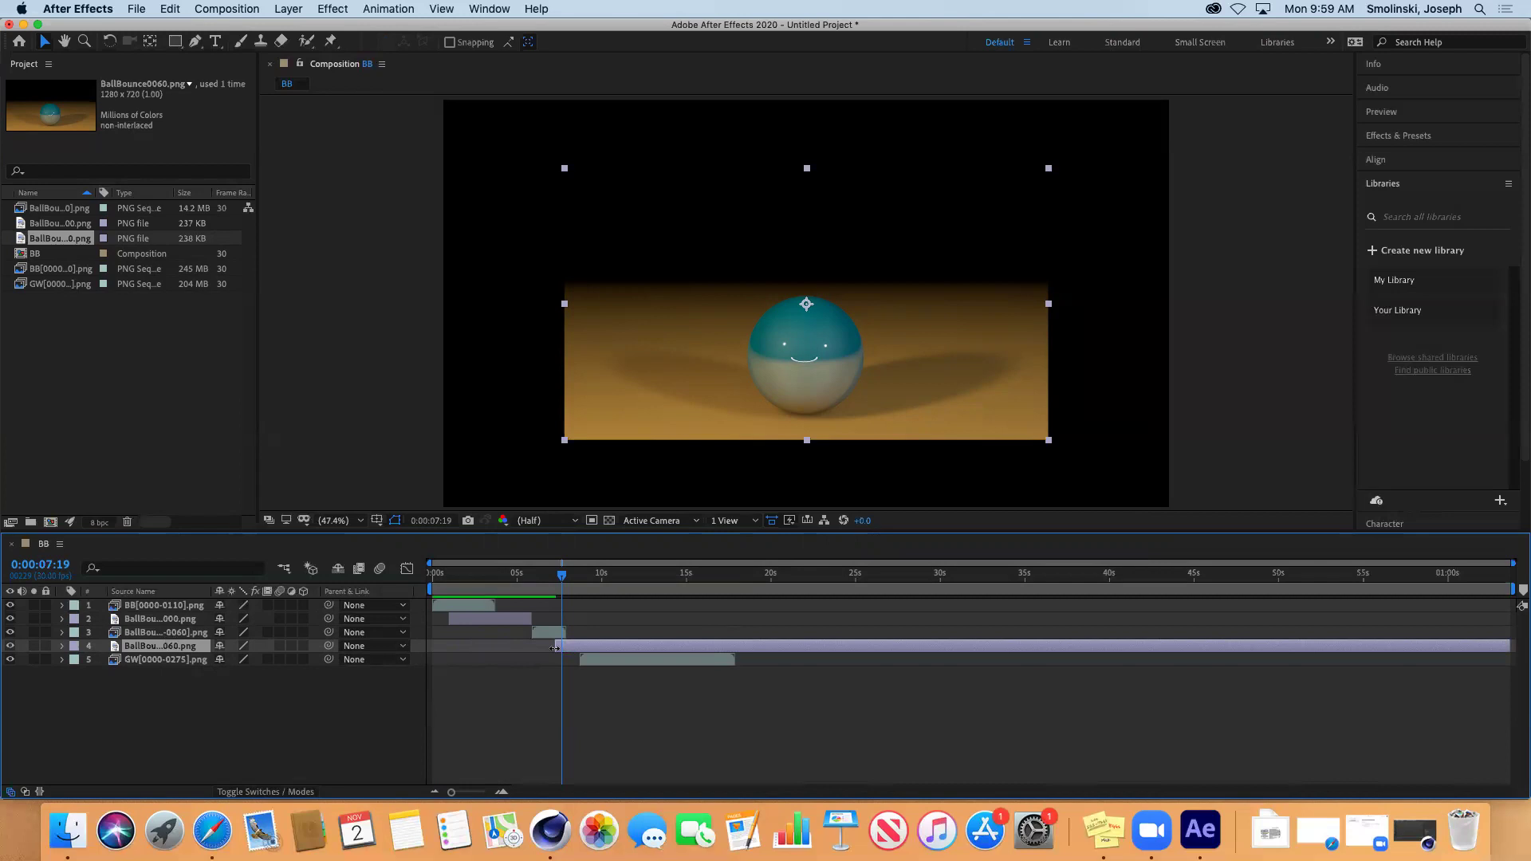
{"action": "left_click_drag", "start_coordinate": [1509, 646], "coordinate": [588, 646]}
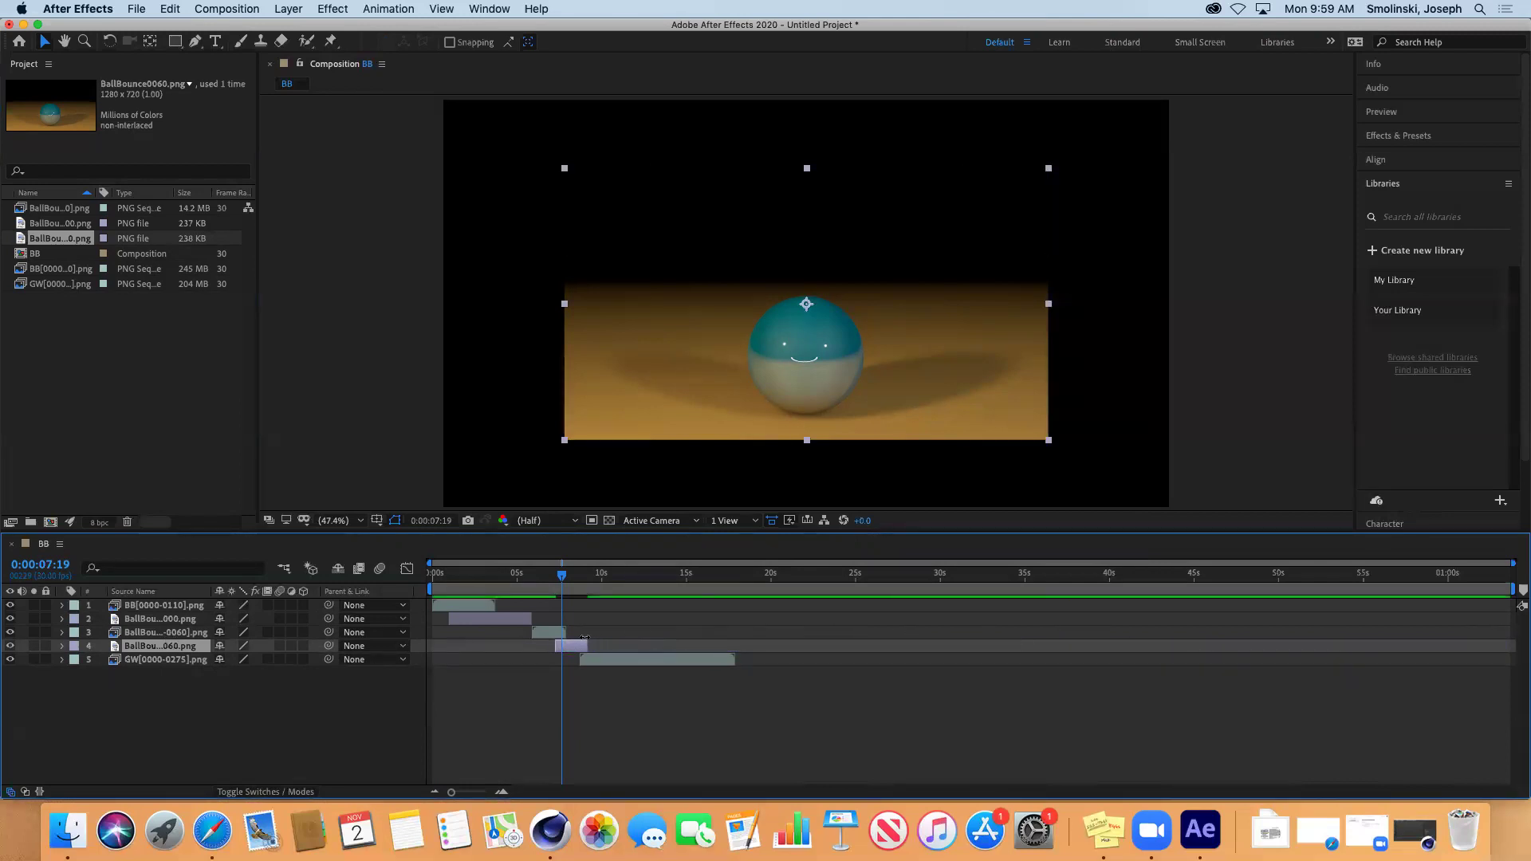
- Shift the GW clip to start where the BallBounce0060.png still ends, and preview the composition from 0:00:03:27
{"action": "left_click", "coordinate": [615, 661]}
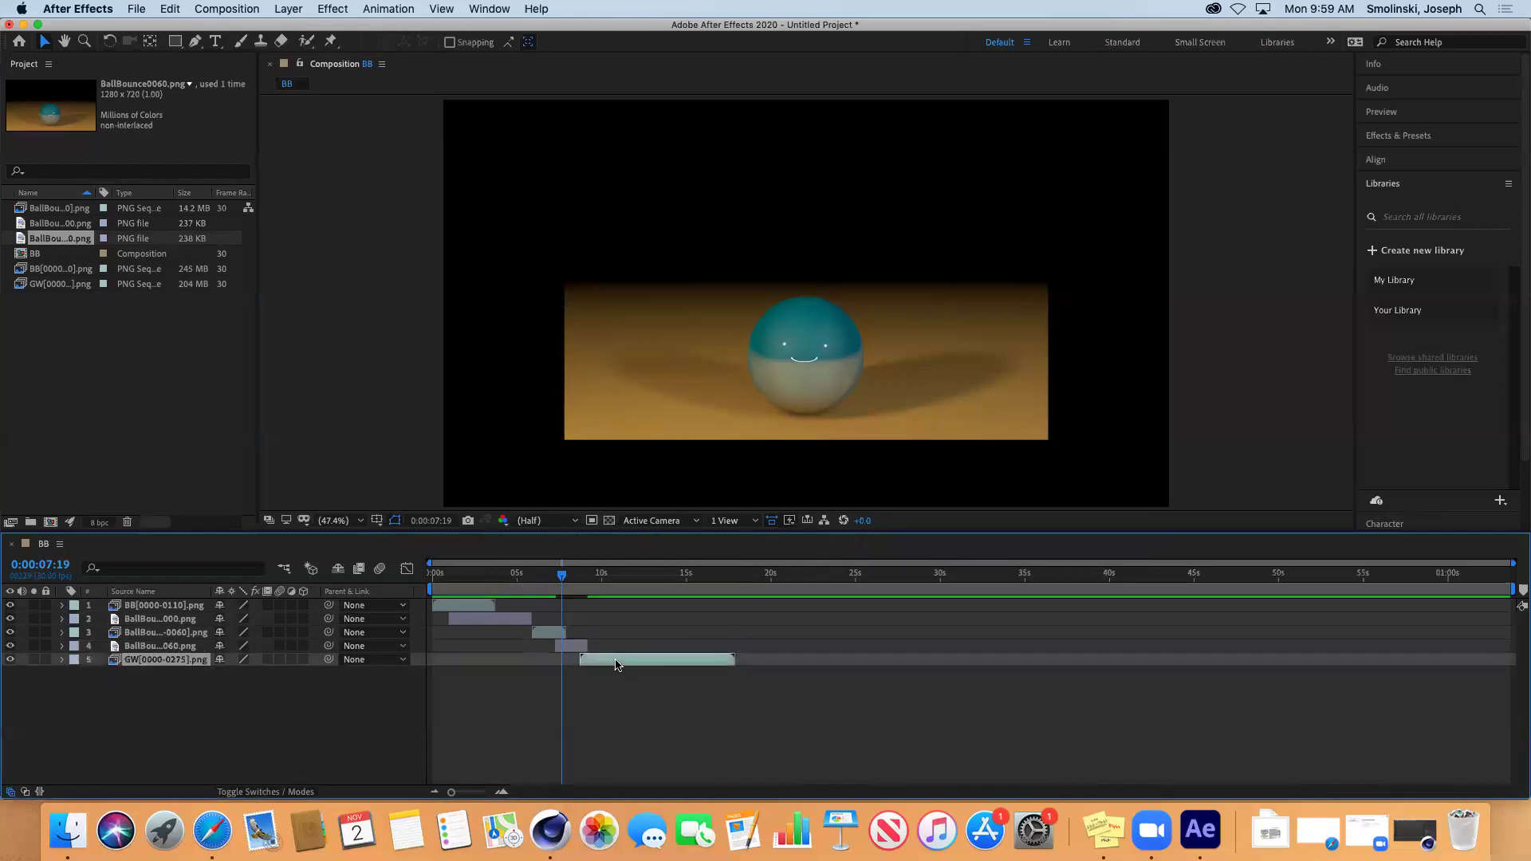
{"action": "left_click_drag", "start_coordinate": [618, 666], "coordinate": [623, 666]}
{"action": "left_click_drag", "start_coordinate": [562, 576], "coordinate": [498, 573]}
{"action": "key", "text": "space"}
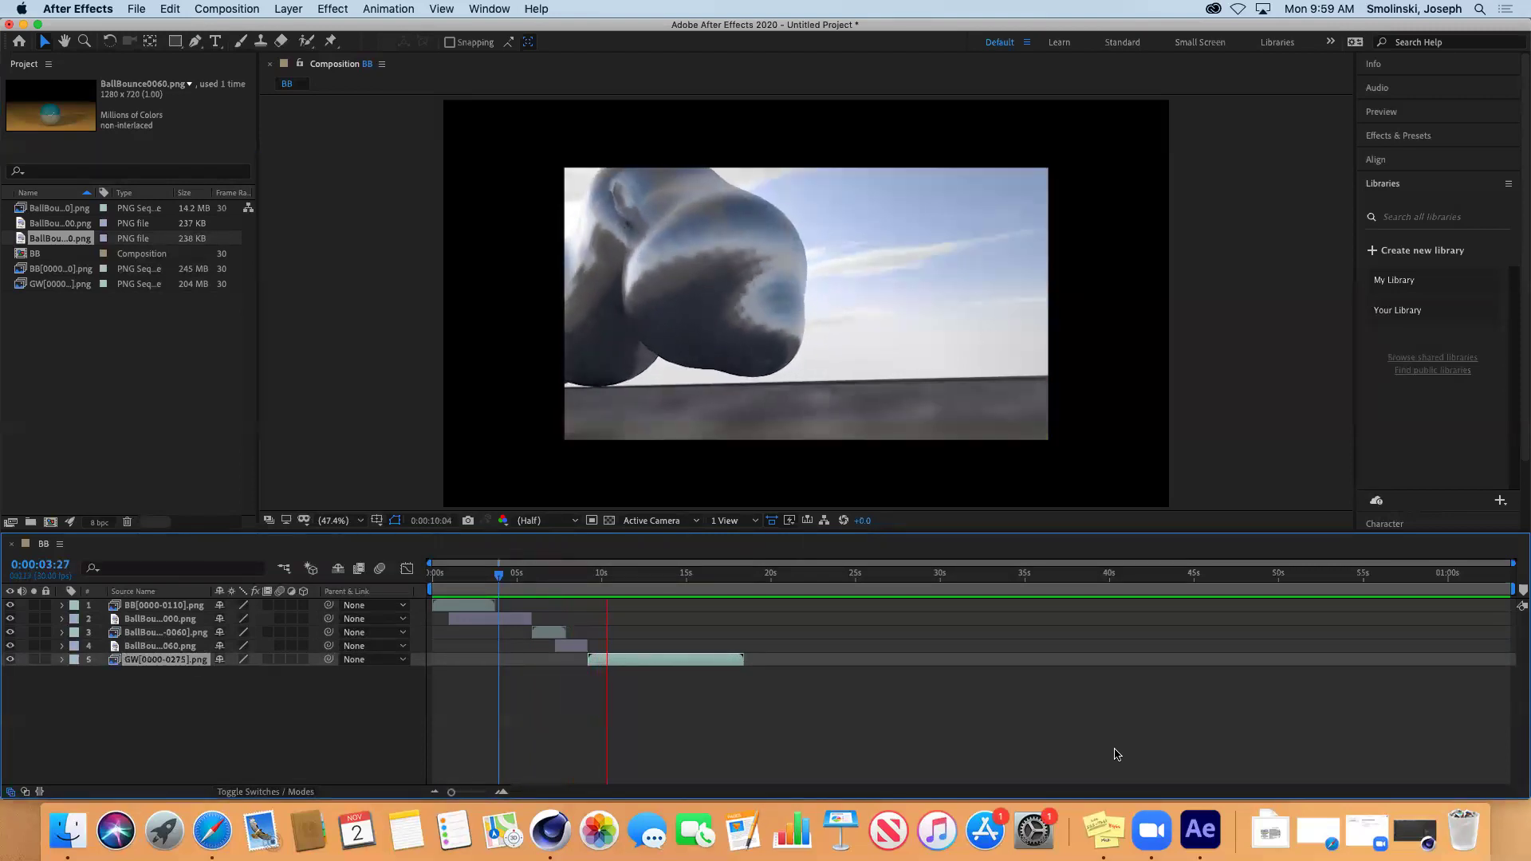
- Stop the preview, return to 0:00:04:10, and shift the GW sequence about 2 s later on the timeline
{"action": "key", "text": "space"}
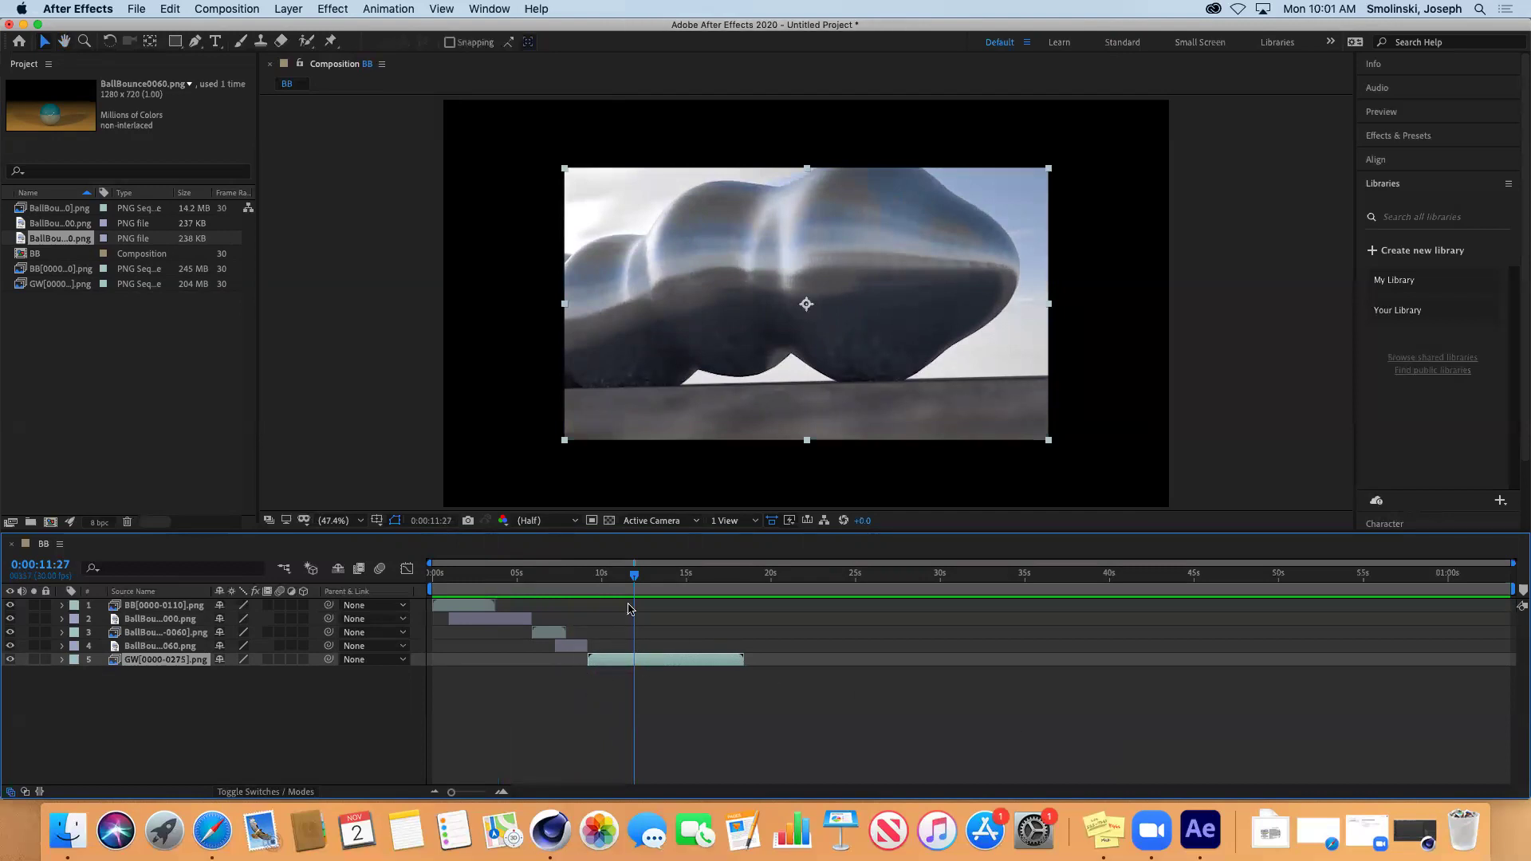
{"action": "left_click_drag", "start_coordinate": [635, 580], "coordinate": [507, 582]}
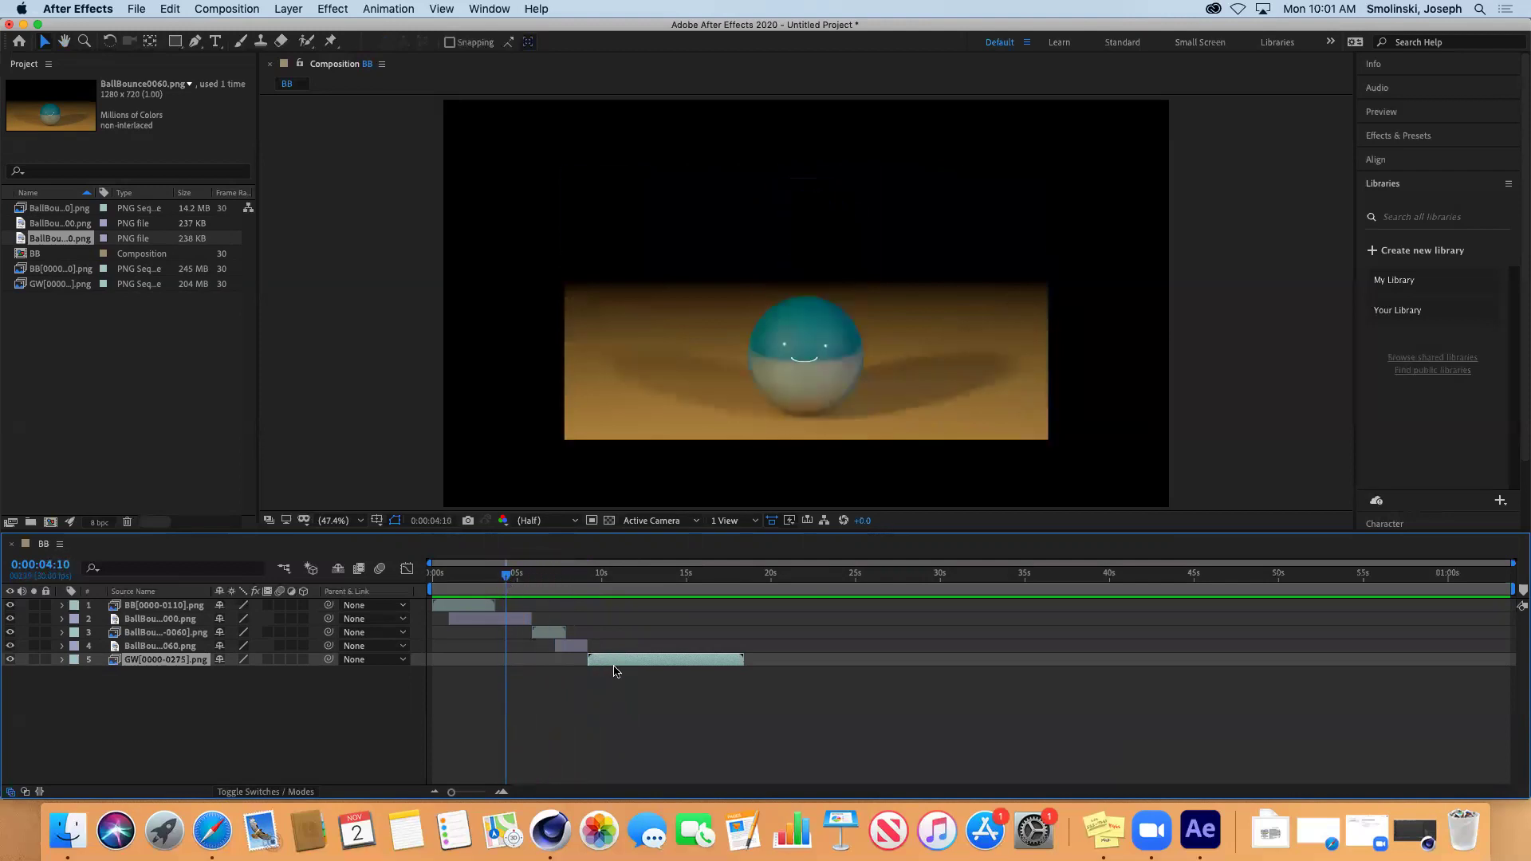
{"action": "left_click_drag", "start_coordinate": [618, 664], "coordinate": [652, 665]}
- Shift both BallBounce stills and the BallBounce sequence later so they run back to back and the last still ends where GW starts
{"action": "left_click_drag", "start_coordinate": [563, 646], "coordinate": [574, 647]}
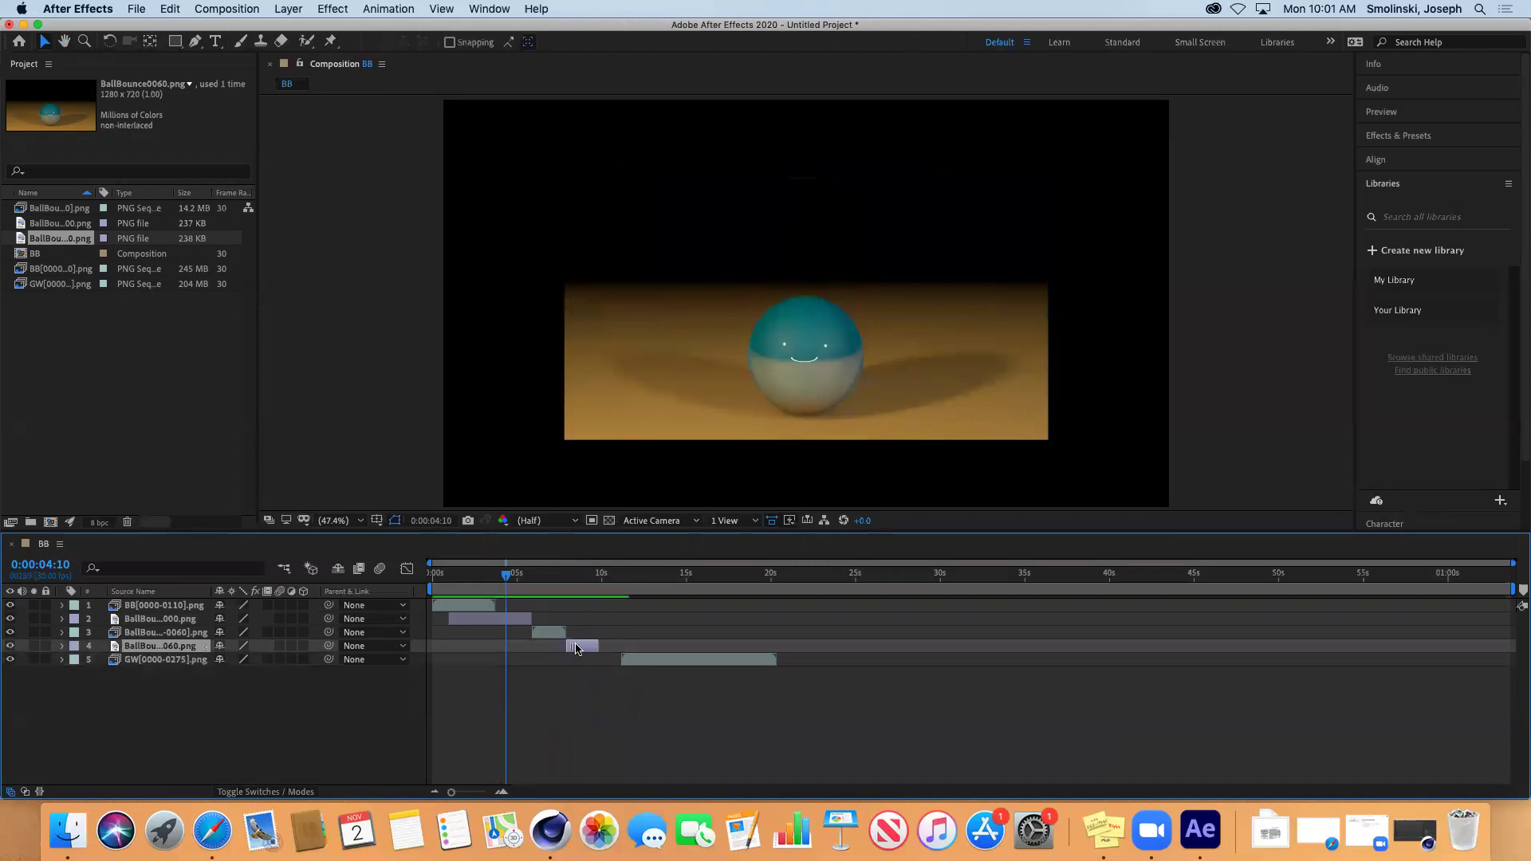
{"action": "left_click", "coordinate": [174, 621], "text": "shift"}
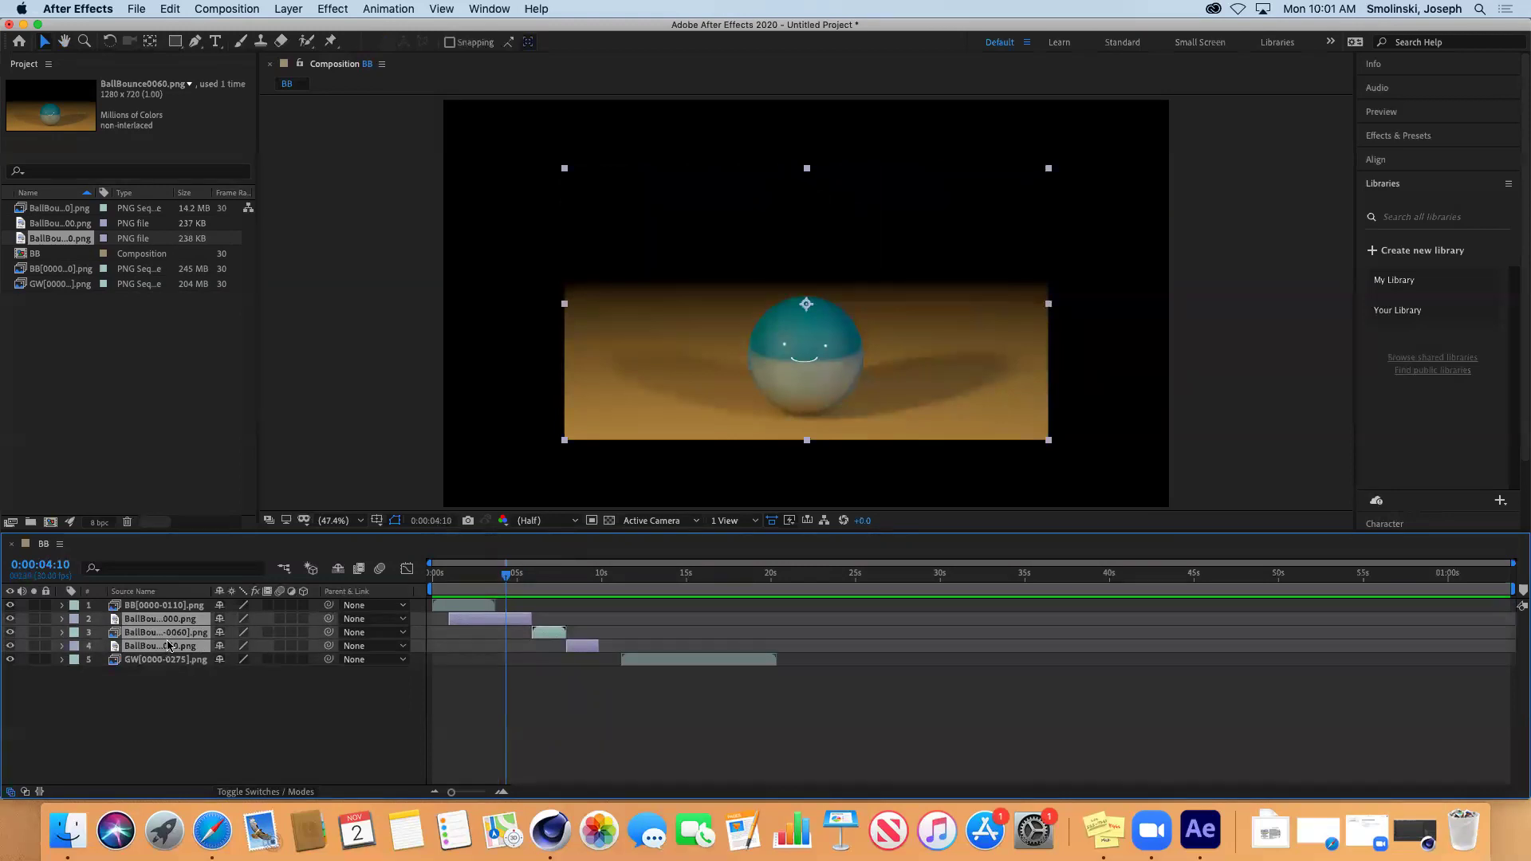
{"action": "left_click", "coordinate": [166, 698]}
{"action": "left_click", "coordinate": [170, 647]}
{"action": "left_click", "coordinate": [170, 636], "text": "shift"}
{"action": "left_click", "coordinate": [172, 621], "text": "shift"}
{"action": "left_click_drag", "start_coordinate": [486, 624], "coordinate": [514, 591]}
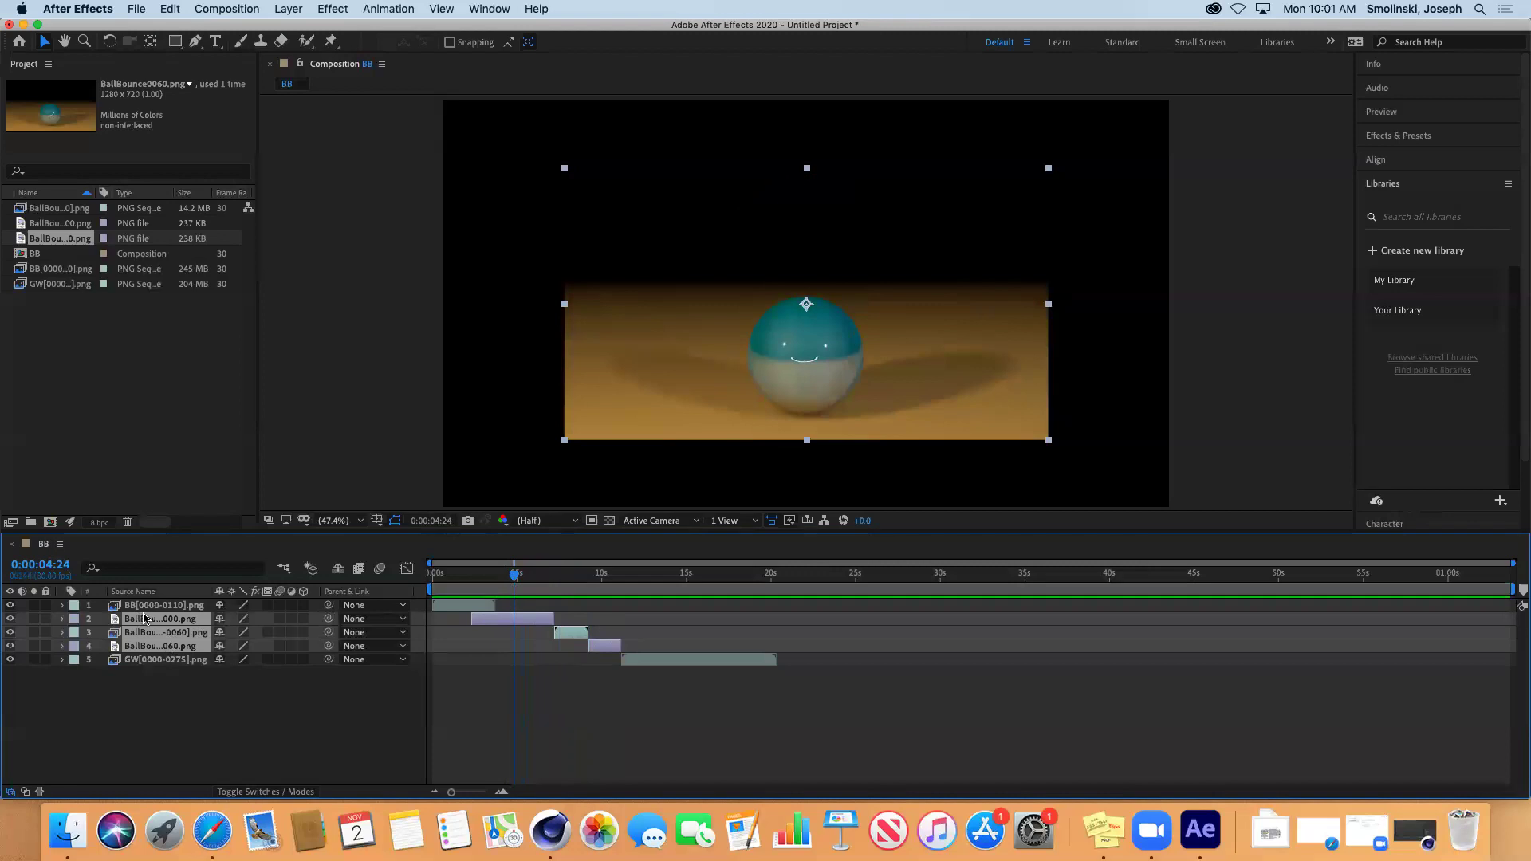
{"action": "left_click", "coordinate": [167, 678]}
- Add a text layer reading "Squash and Stretch" above the BallBounce0000.png still layer
{"action": "left_click", "coordinate": [156, 622]}
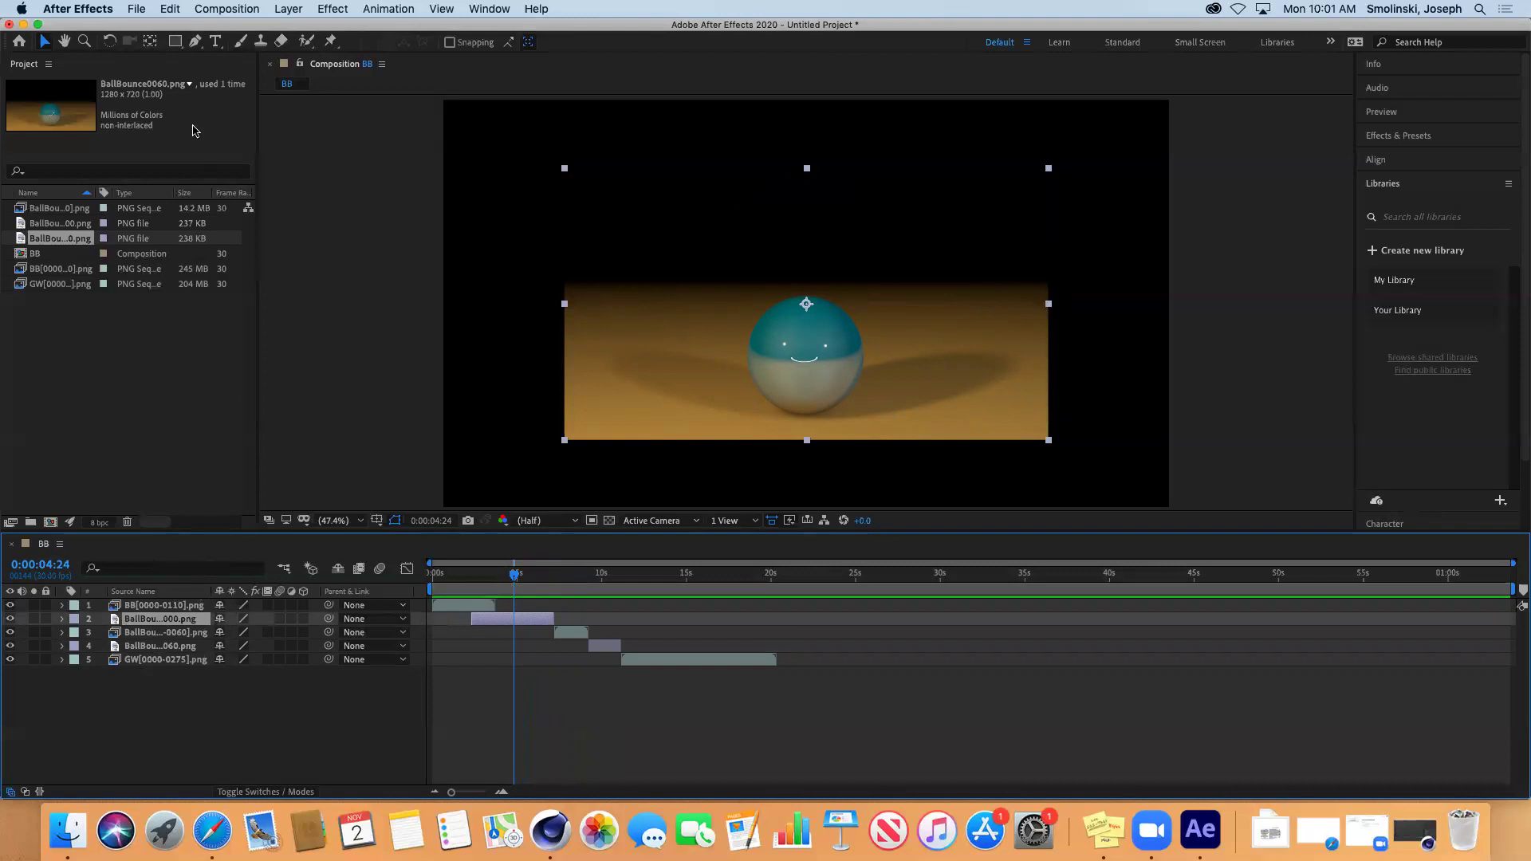
{"action": "left_click", "coordinate": [289, 9]}
{"action": "mouse_move", "coordinate": [295, 28]}
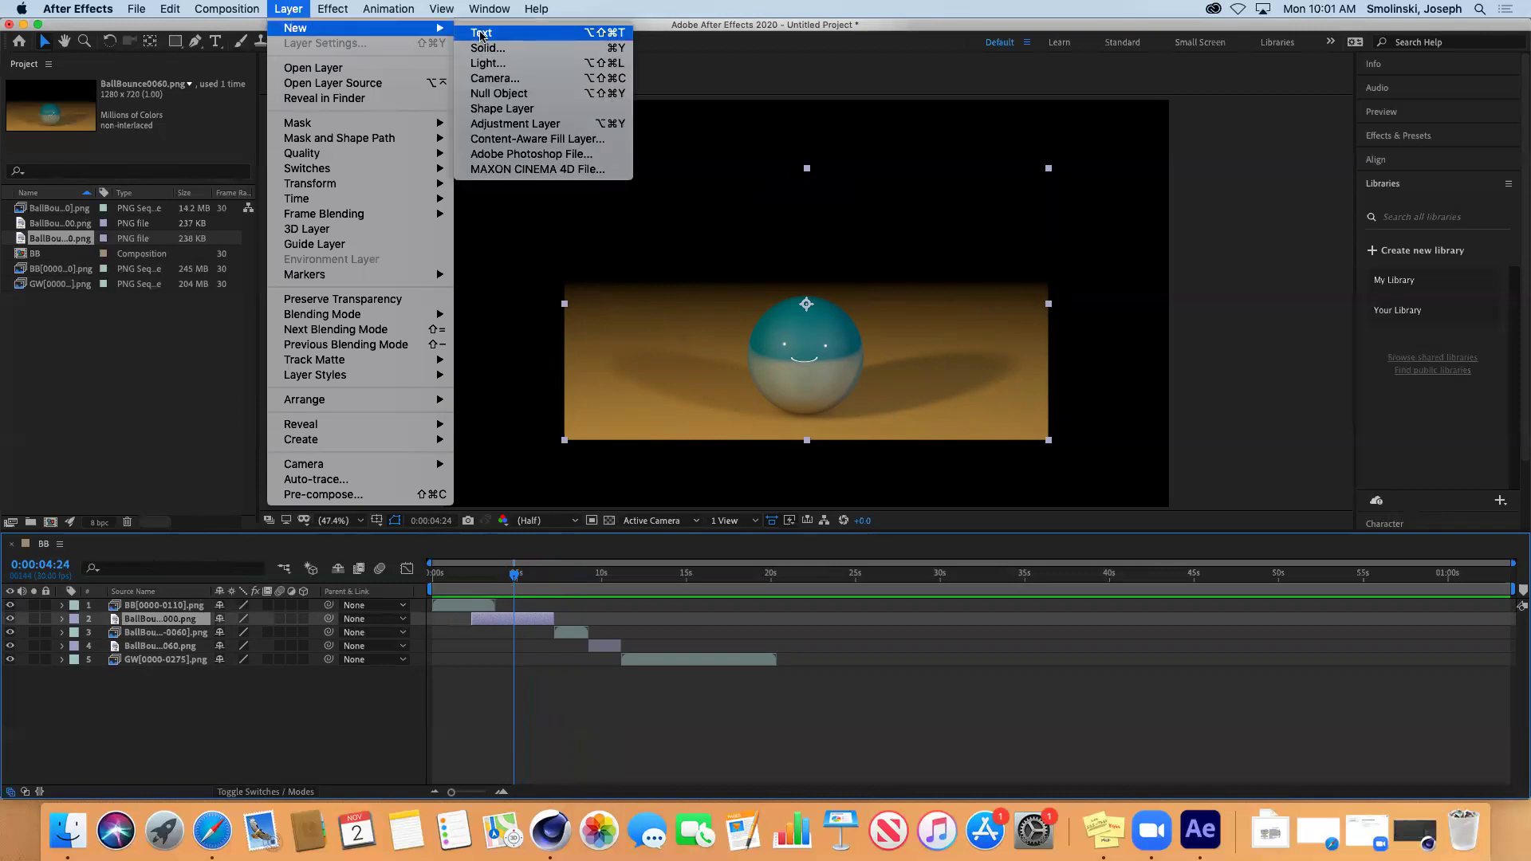
{"action": "left_click", "coordinate": [482, 34]}
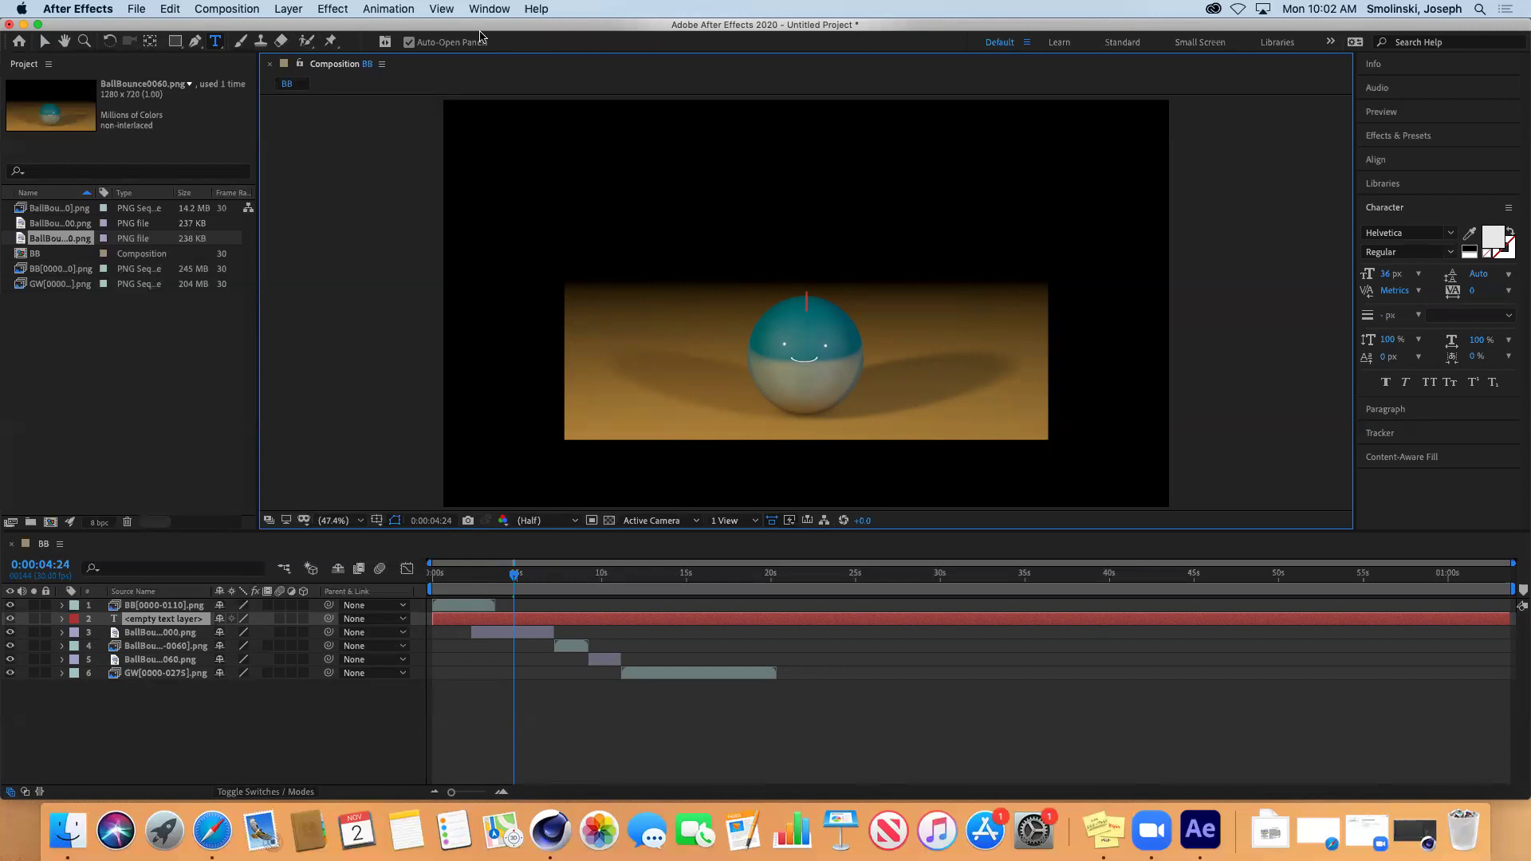
{"action": "type", "text": "Squa"}
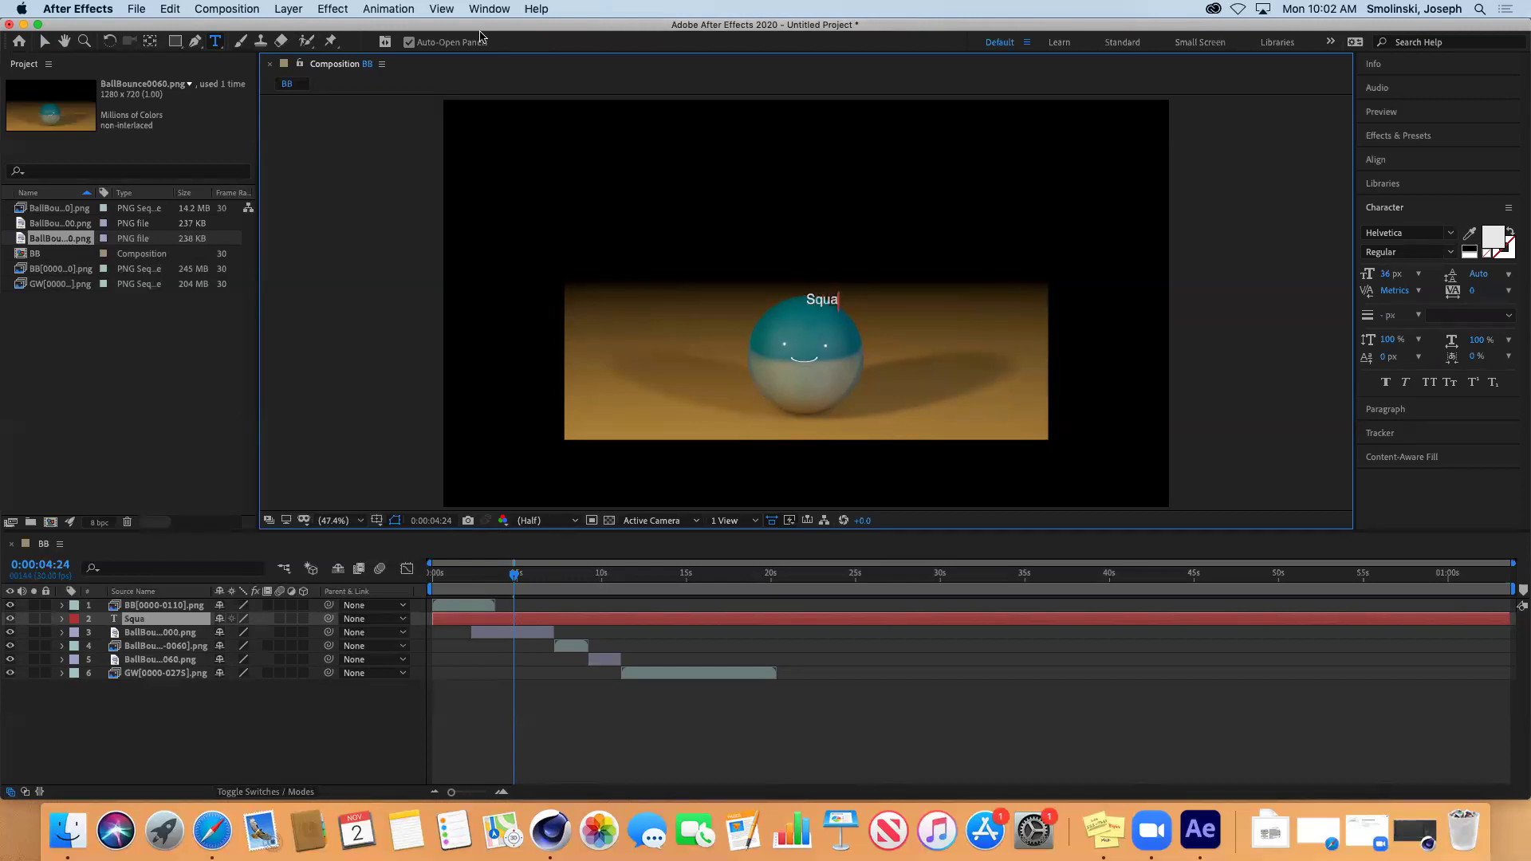
{"action": "type", "text": "sh and Stretch"}
{"action": "left_click", "coordinate": [863, 299]}
- Move the "Squash and Stretch" text into the black area below the ball image
{"action": "left_click", "coordinate": [61, 619]}
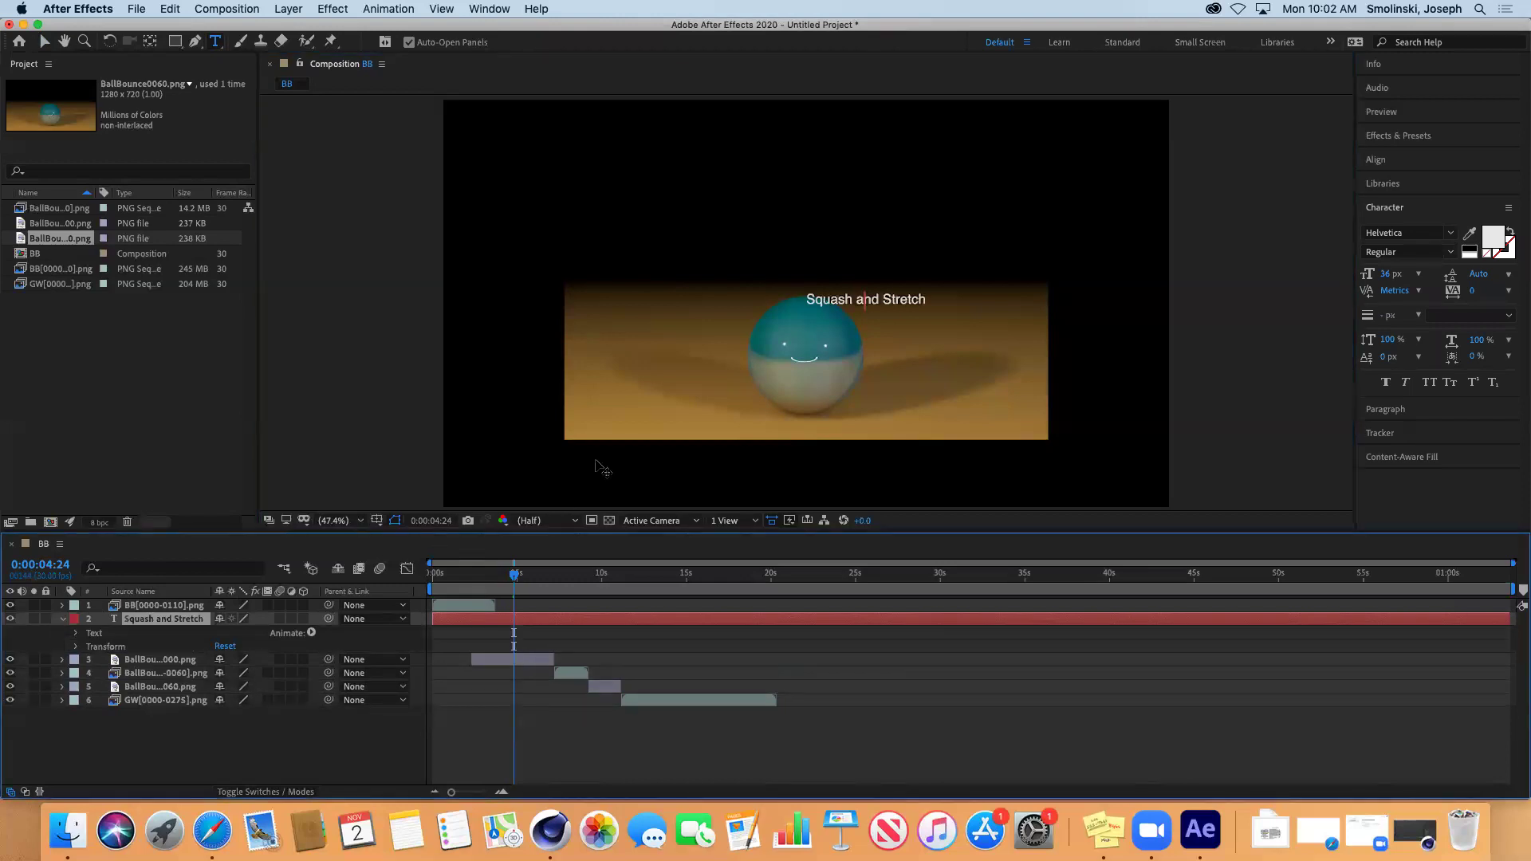
{"action": "left_click", "coordinate": [965, 431]}
{"action": "left_click", "coordinate": [453, 607]}
{"action": "left_click", "coordinate": [458, 621]}
{"action": "left_click", "coordinate": [163, 609]}
{"action": "left_click", "coordinate": [171, 621]}
{"action": "left_click", "coordinate": [45, 43]}
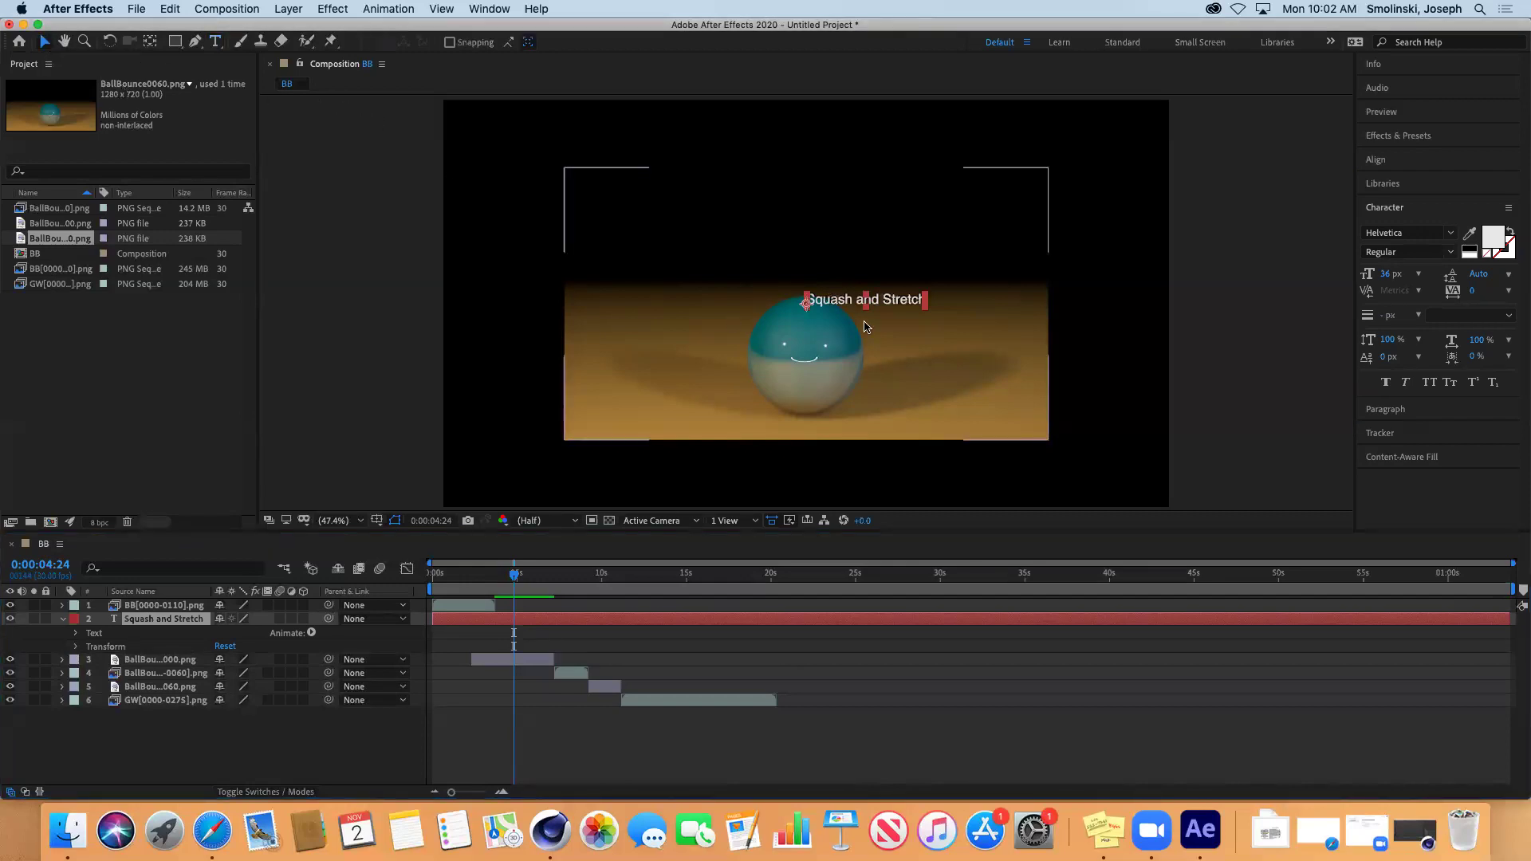
{"action": "left_click_drag", "start_coordinate": [846, 305], "coordinate": [779, 473]}
- Set the "Squash and Stretch" text size to 75 px and center it horizontally under the ball image
{"action": "left_click", "coordinate": [215, 42]}
{"action": "double_click", "coordinate": [814, 468]}
{"action": "left_click", "coordinate": [860, 472]}
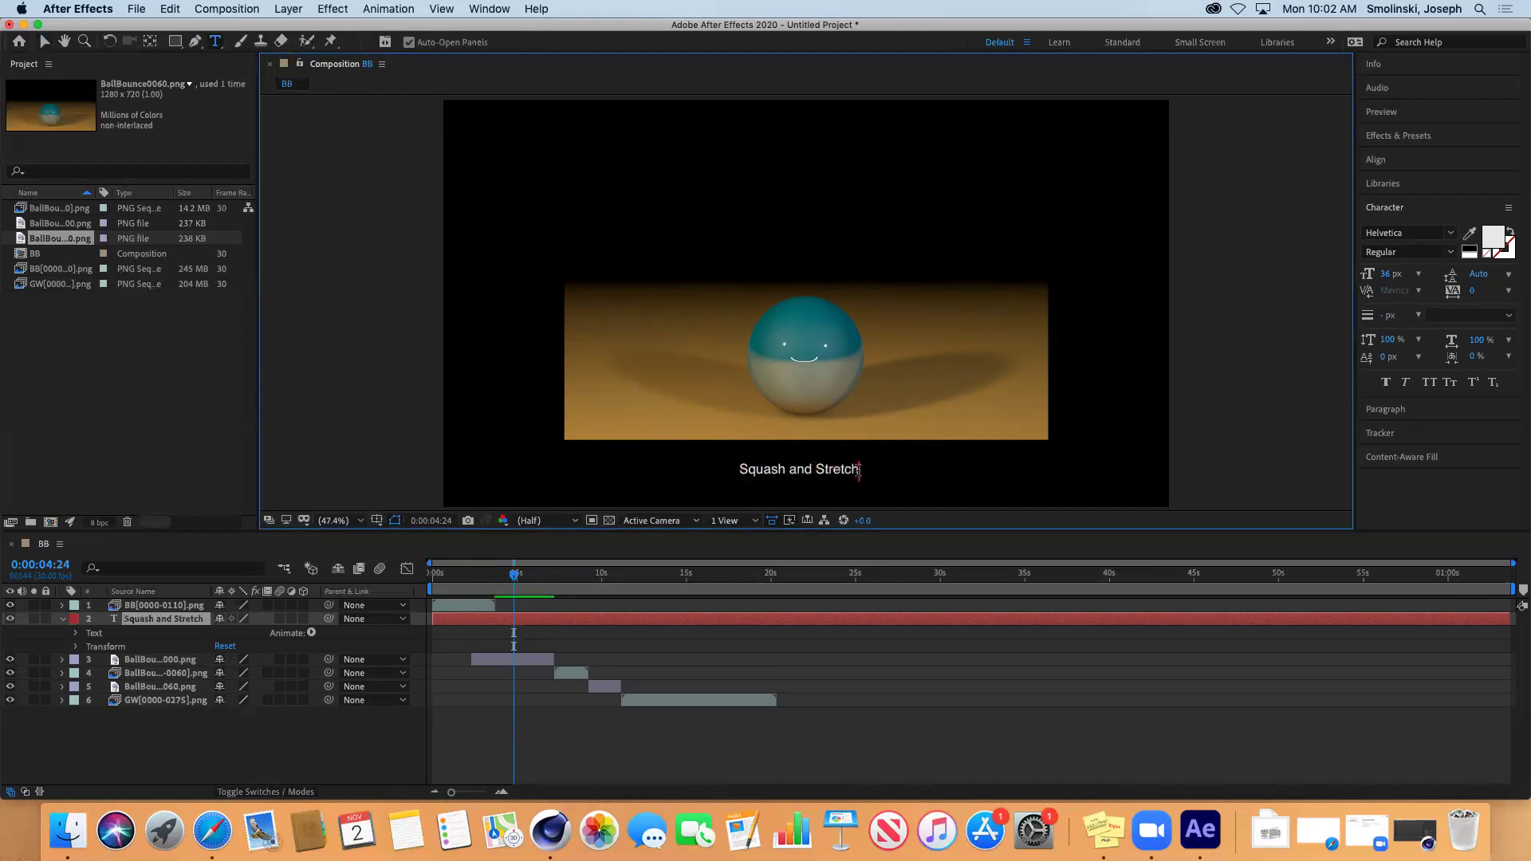
{"action": "left_click_drag", "start_coordinate": [859, 471], "coordinate": [736, 469]}
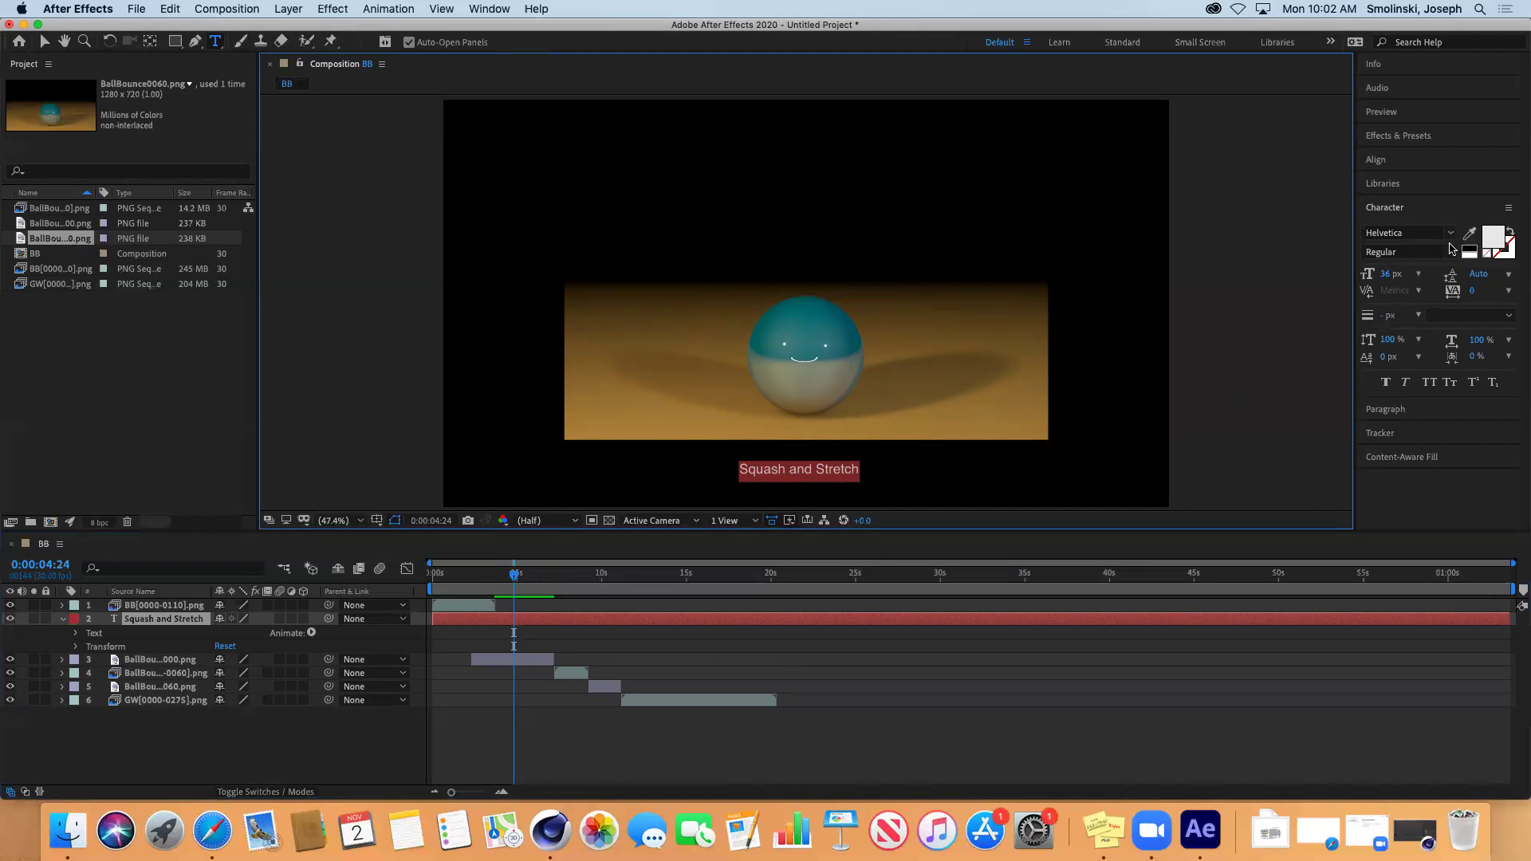
{"action": "left_click_drag", "start_coordinate": [1390, 274], "coordinate": [1427, 276]}
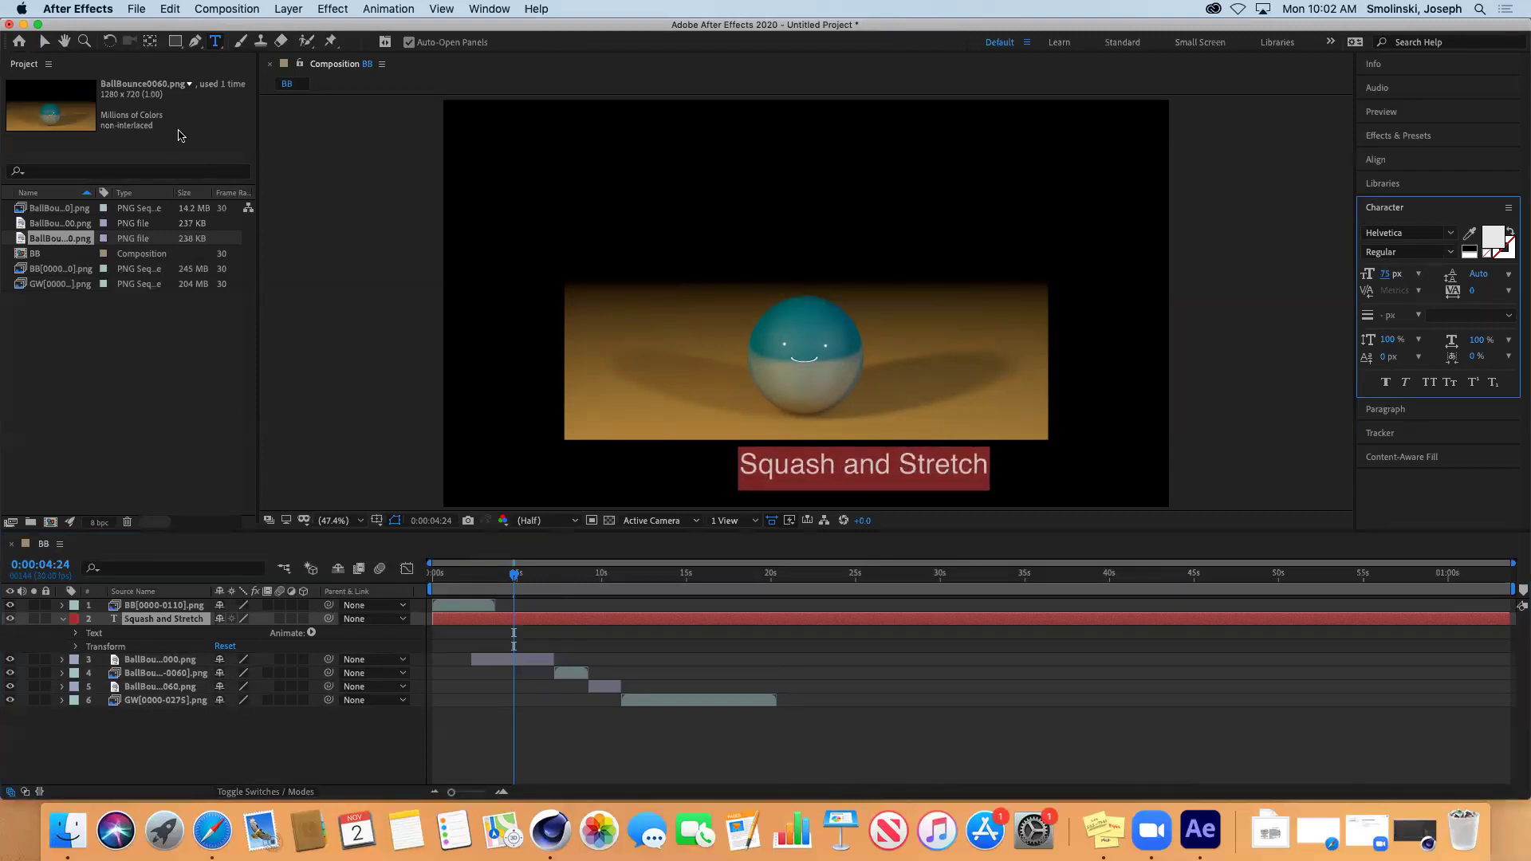
{"action": "left_click", "coordinate": [45, 41]}
{"action": "left_click_drag", "start_coordinate": [877, 472], "coordinate": [822, 476]}
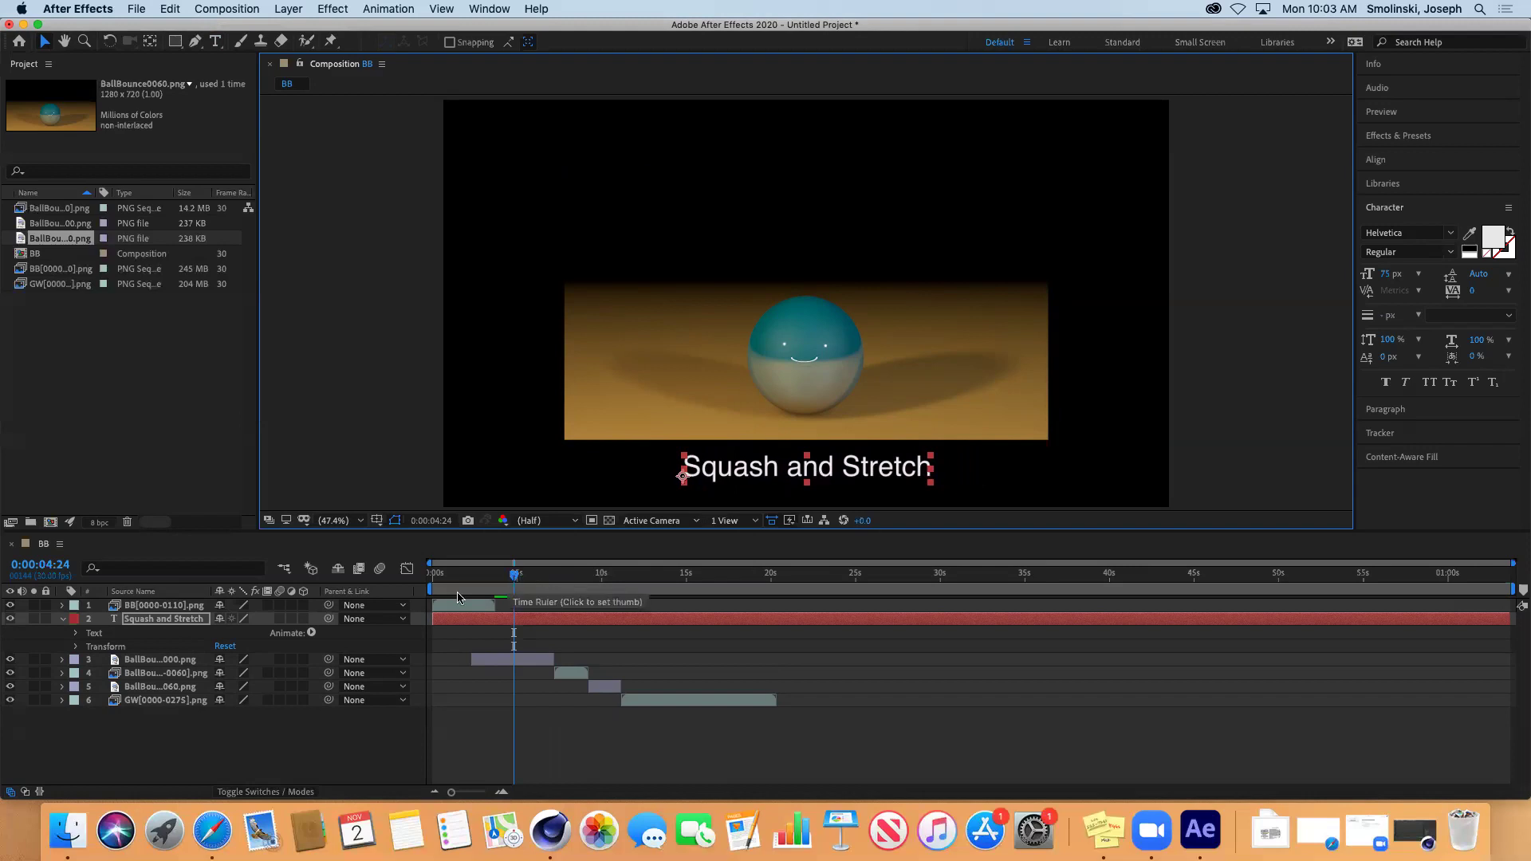
- Trim the "Squash and Stretch" text layer to span about 4 s to 6.5 s, and preview from 0:00:03:13
{"action": "left_click", "coordinate": [62, 620]}
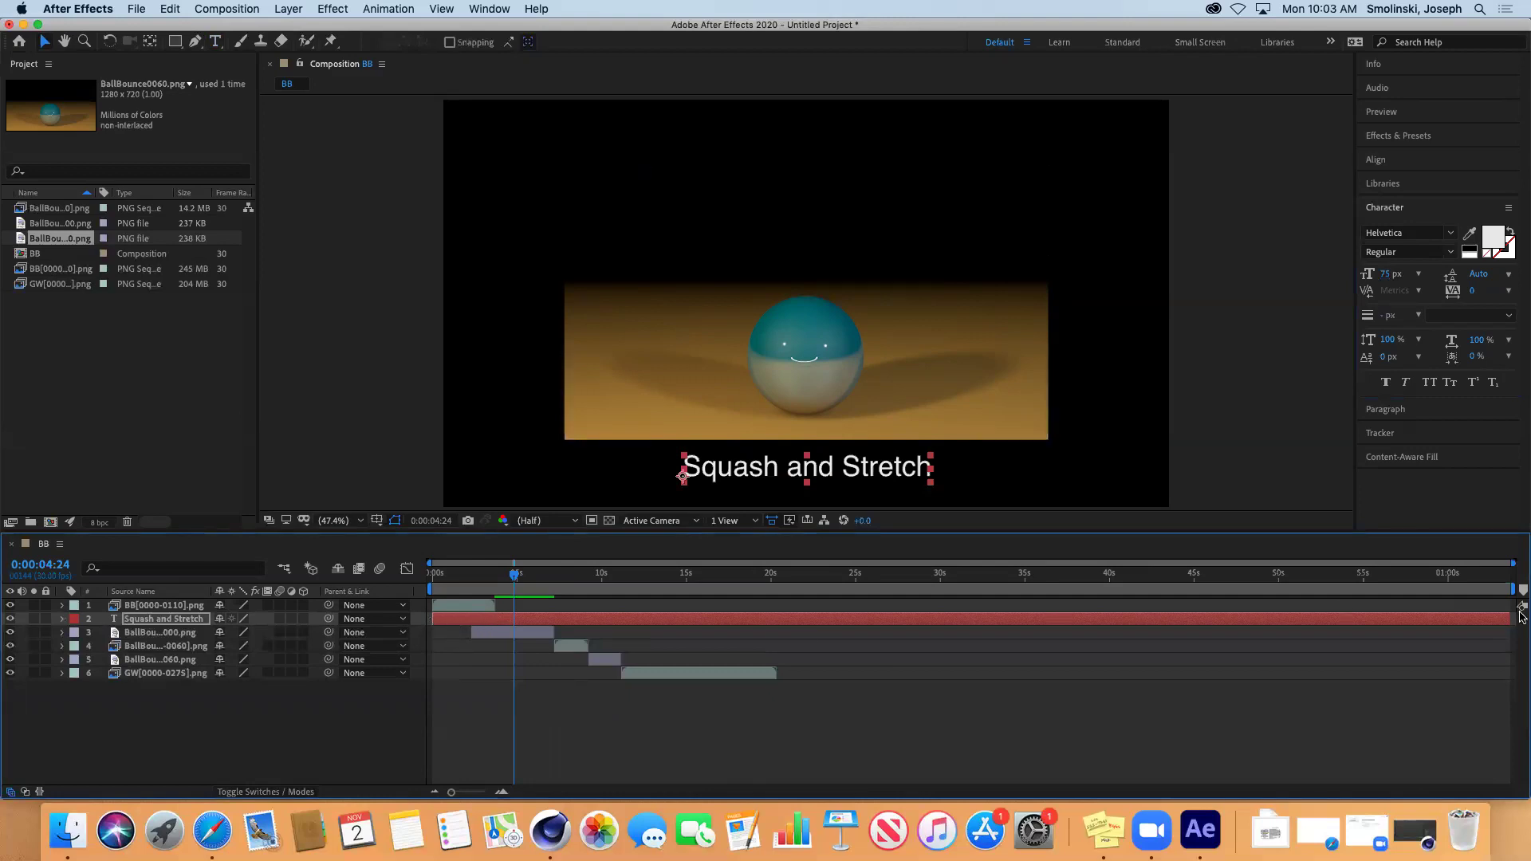
{"action": "left_click_drag", "start_coordinate": [1509, 618], "coordinate": [501, 620]}
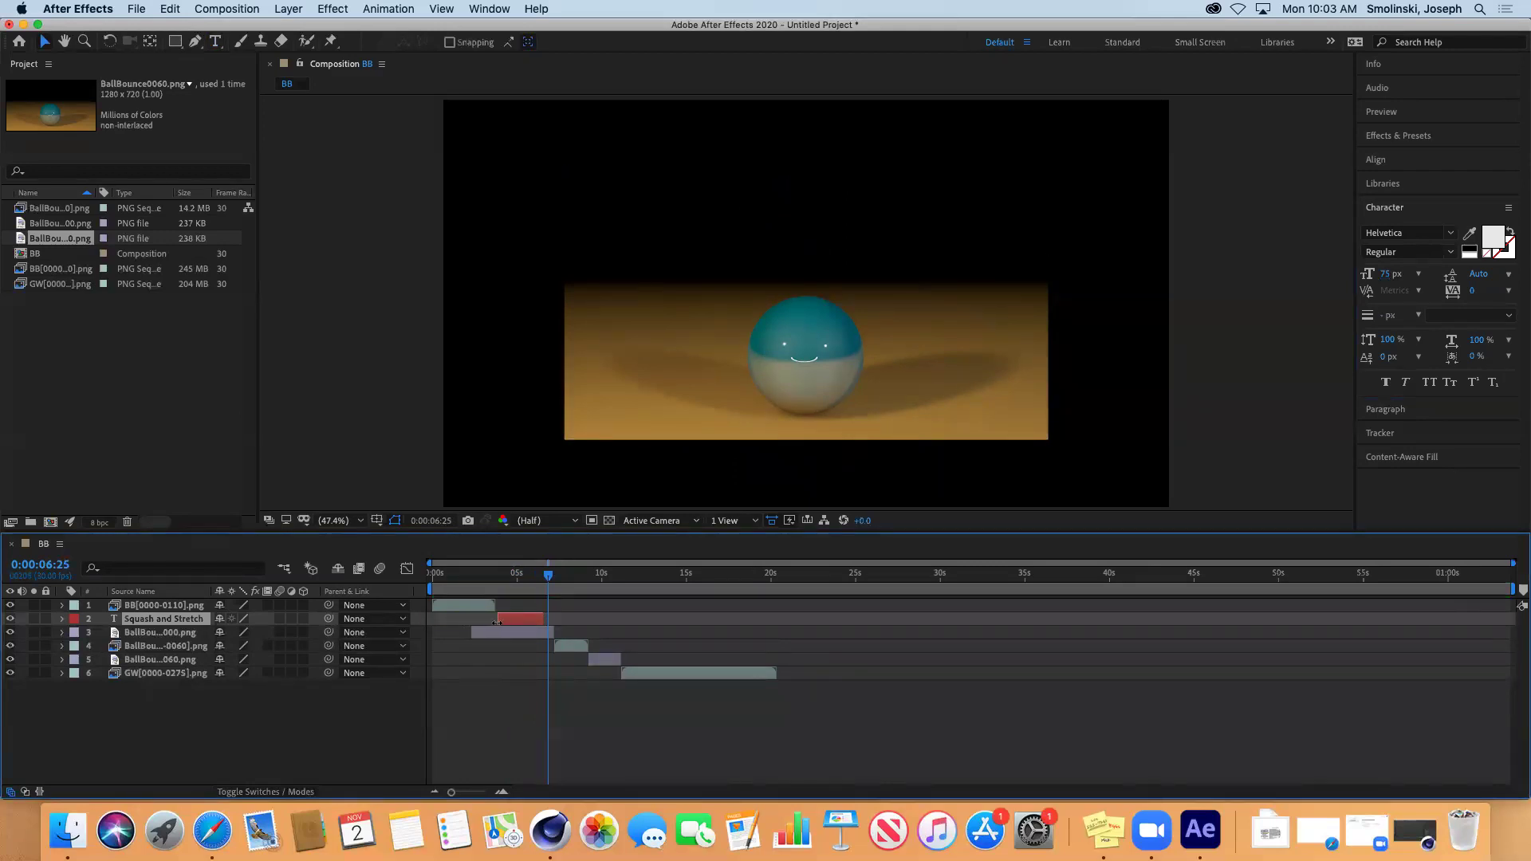
{"action": "left_click_drag", "start_coordinate": [548, 576], "coordinate": [490, 582]}
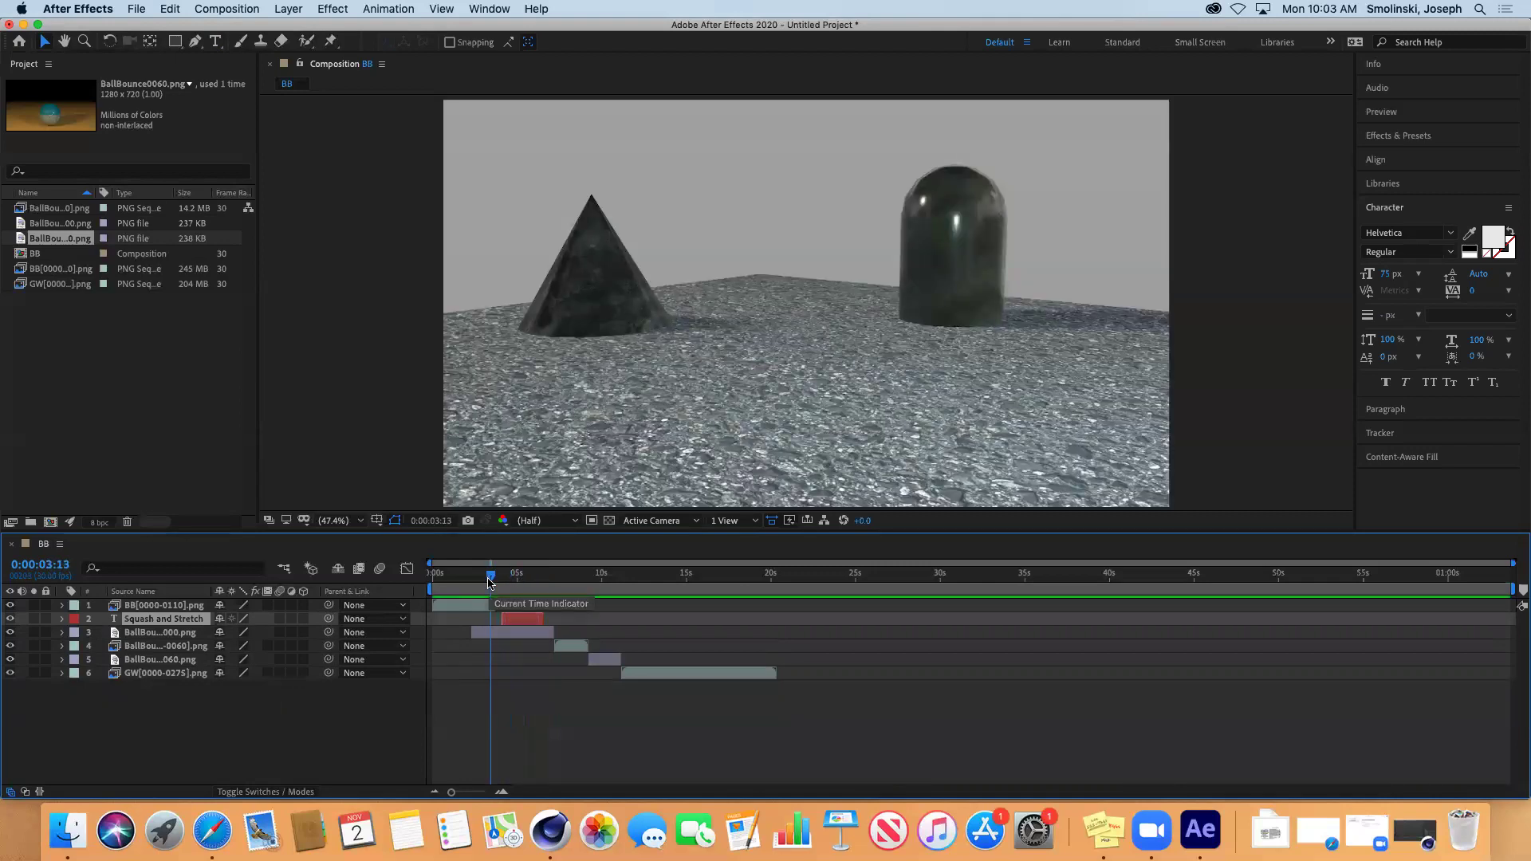
{"action": "key", "text": "space"}
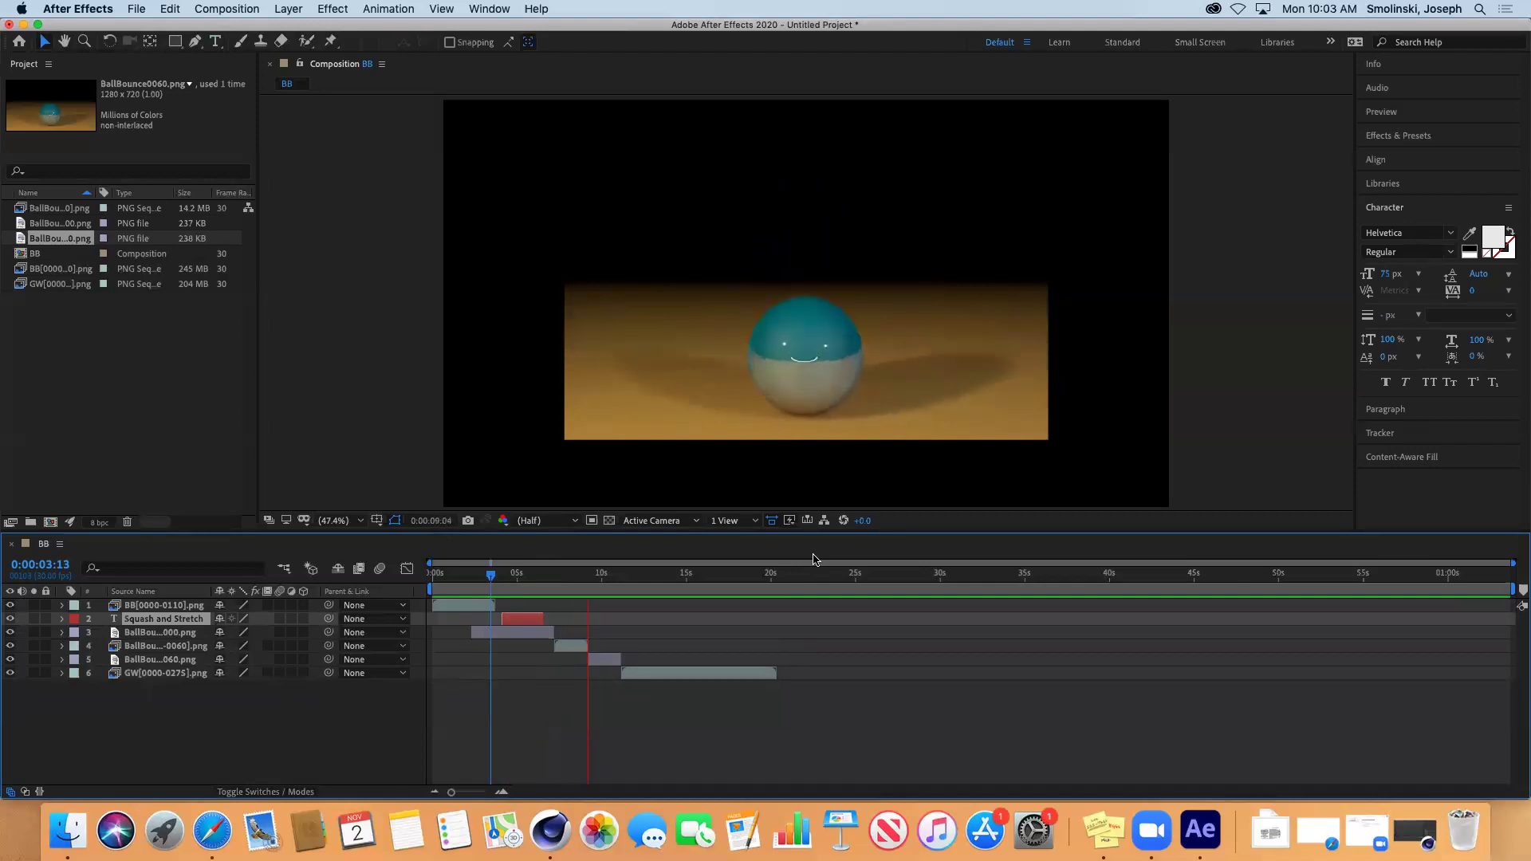
{"action": "key", "text": "space"}
{"action": "left_click_drag", "start_coordinate": [615, 581], "coordinate": [522, 601]}
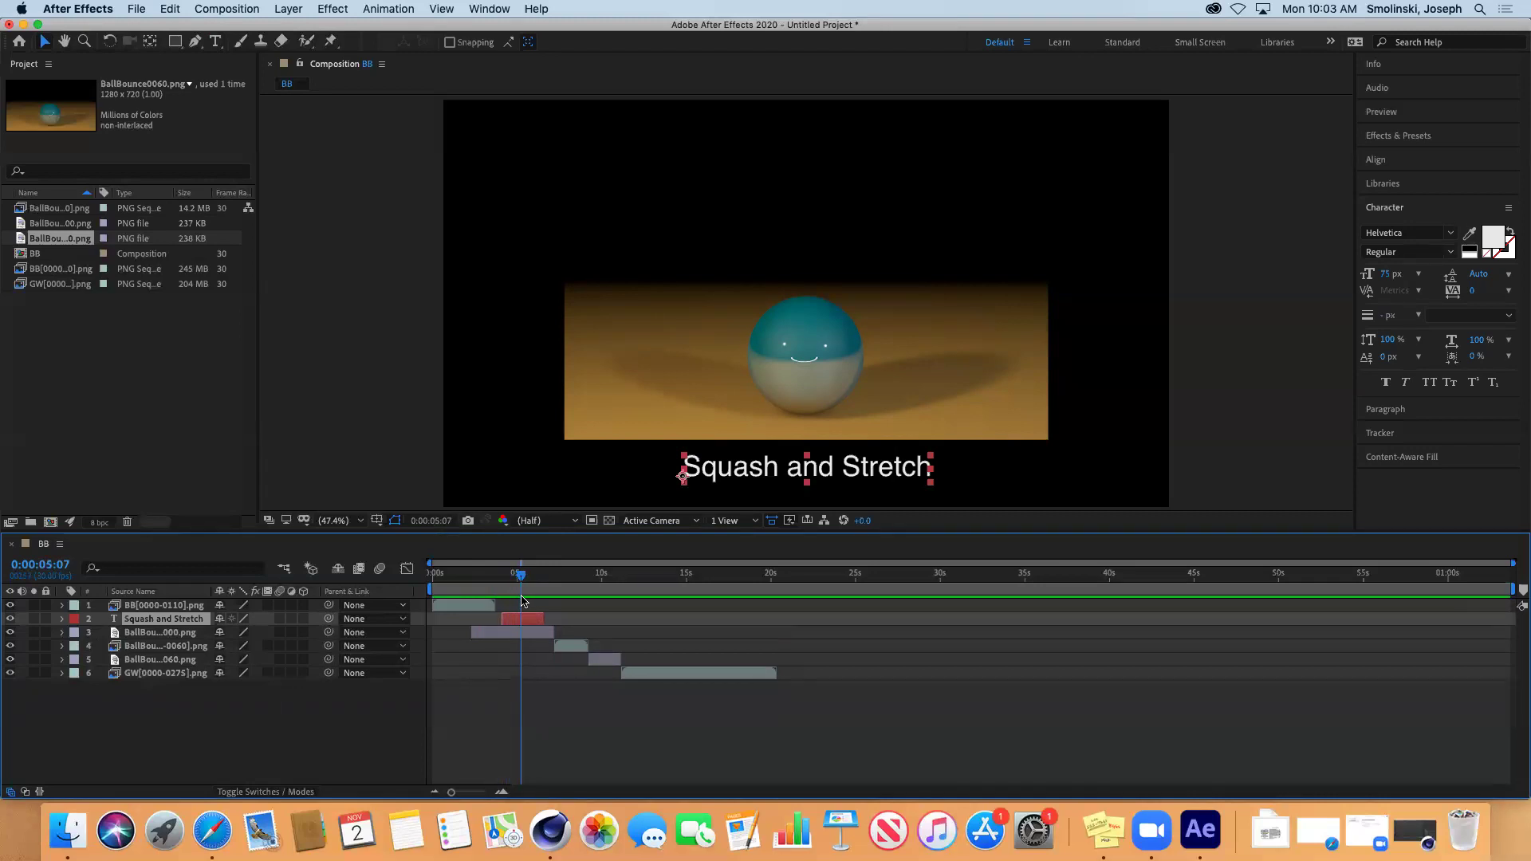
{"action": "mouse_move", "coordinate": [523, 601]}
{"action": "left_mouse_down"}
{"action": "mouse_move", "coordinate": [501, 608]}
{"action": "mouse_move", "coordinate": [558, 616]}
{"action": "mouse_move", "coordinate": [497, 617]}
{"action": "left_mouse_up"}
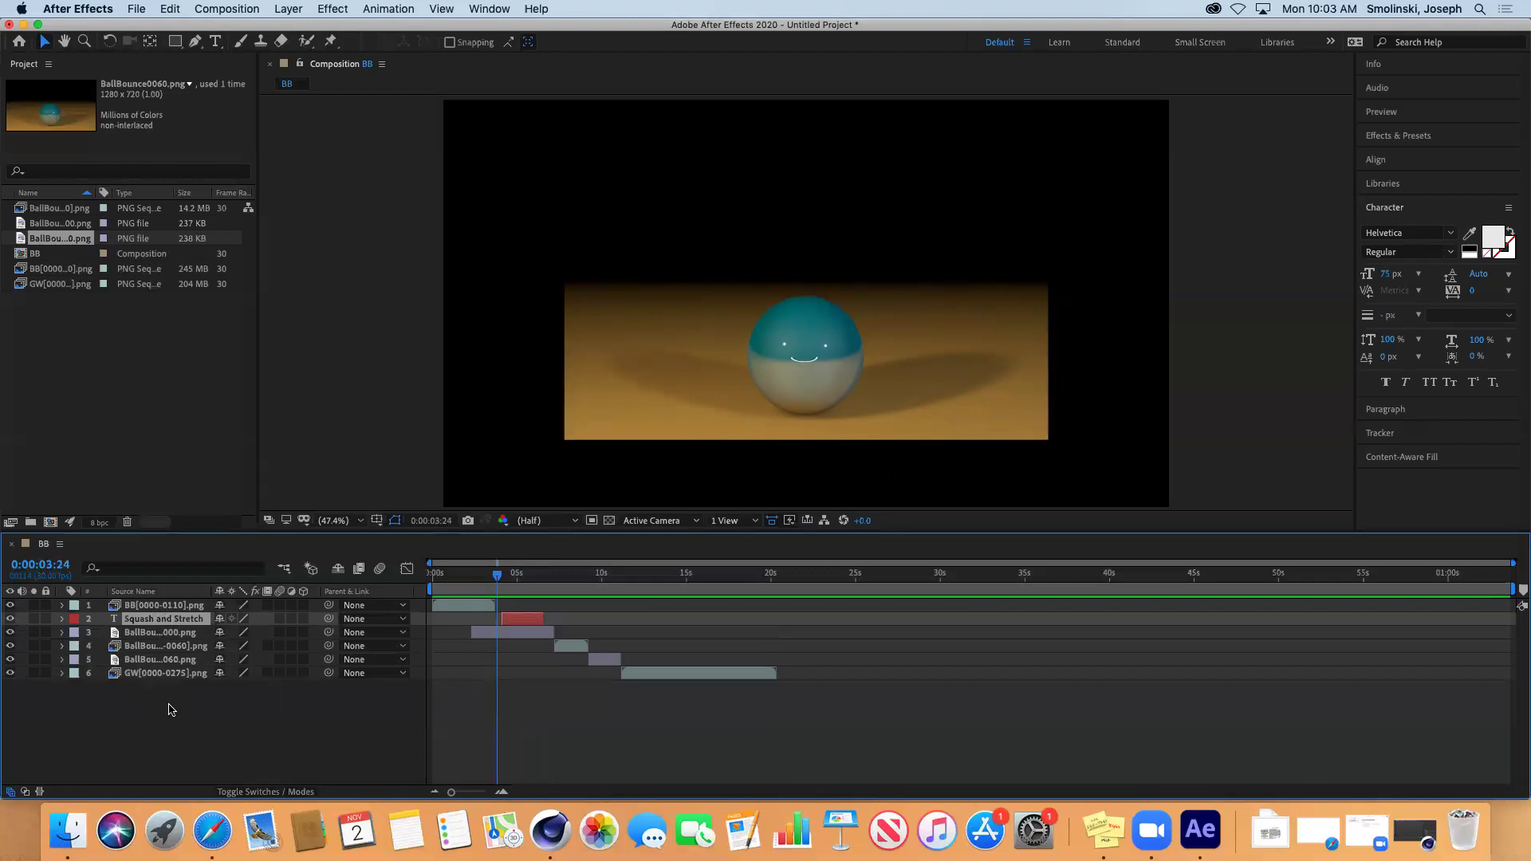
- Start opacity keyframing on the "Squash and Stretch" layer at 0:00:03:29 with the opacity at 0%
{"action": "left_click", "coordinate": [62, 620]}
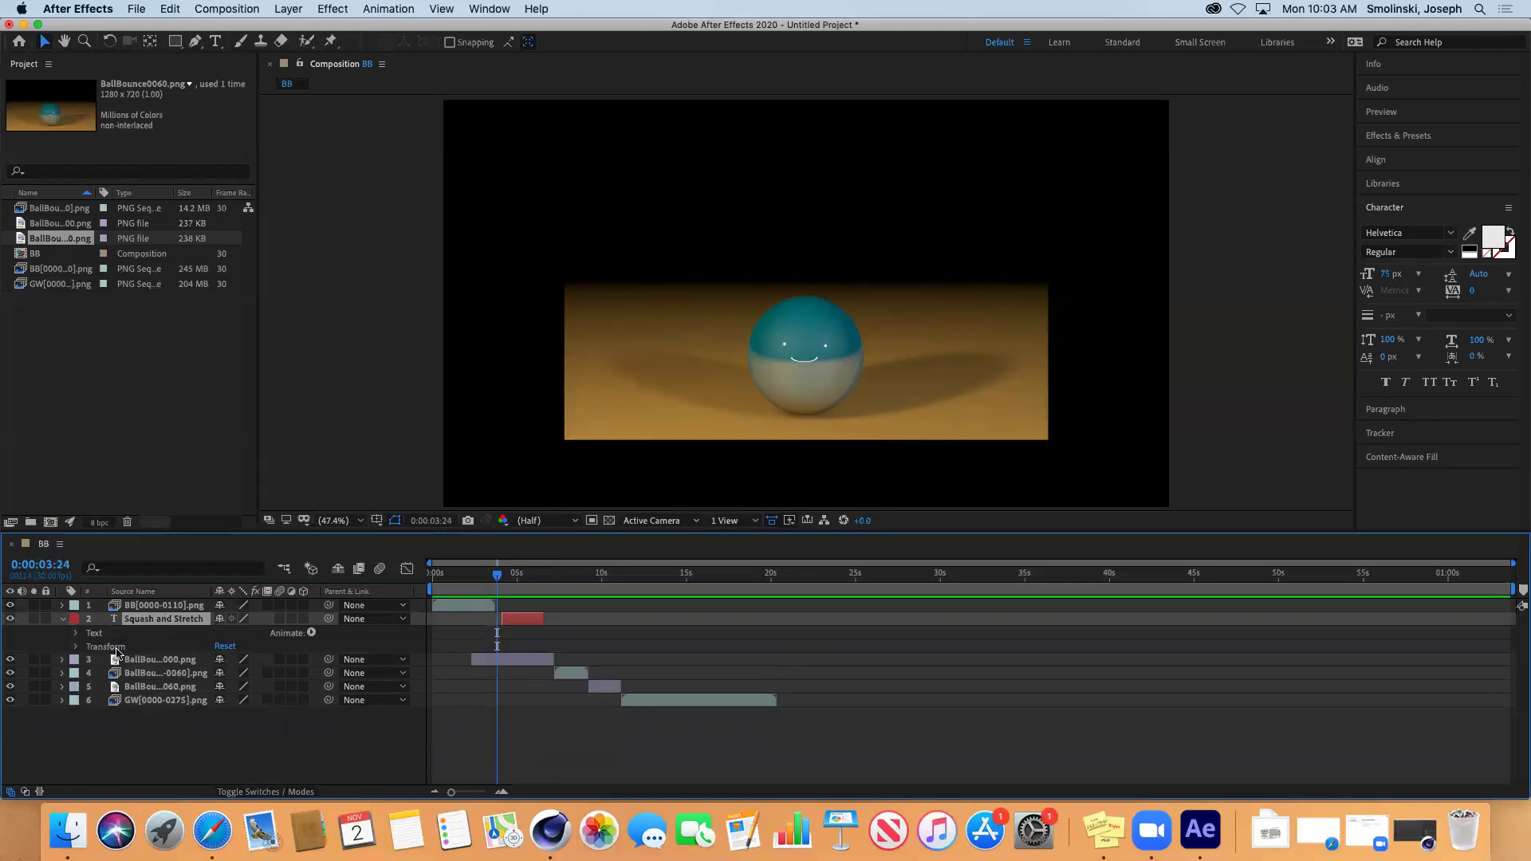
{"action": "left_click", "coordinate": [76, 646]}
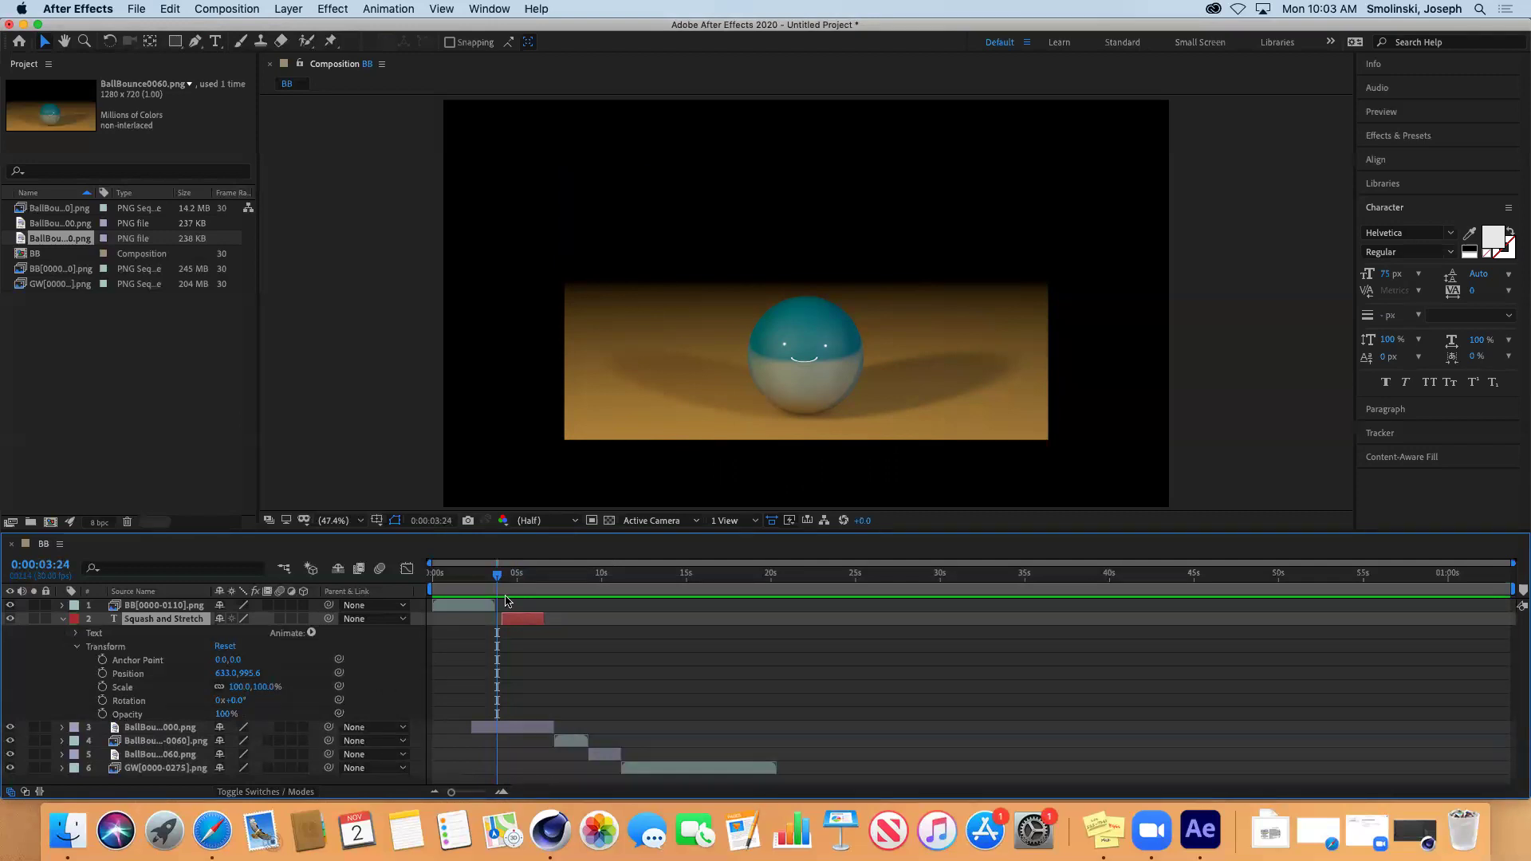
{"action": "left_click_drag", "start_coordinate": [497, 576], "coordinate": [503, 580]}
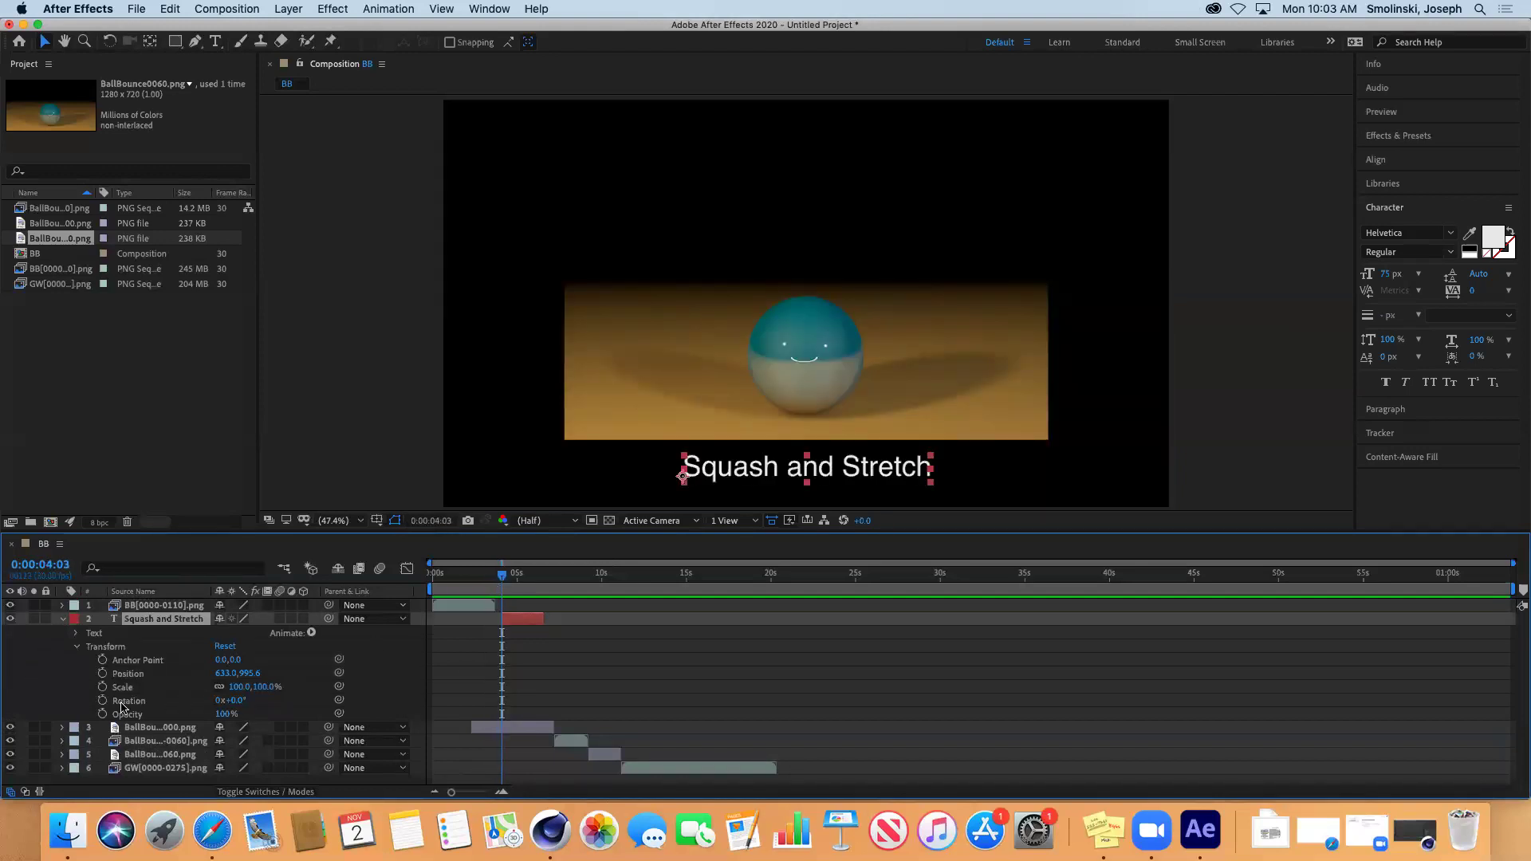
{"action": "left_click_drag", "start_coordinate": [502, 581], "coordinate": [500, 581]}
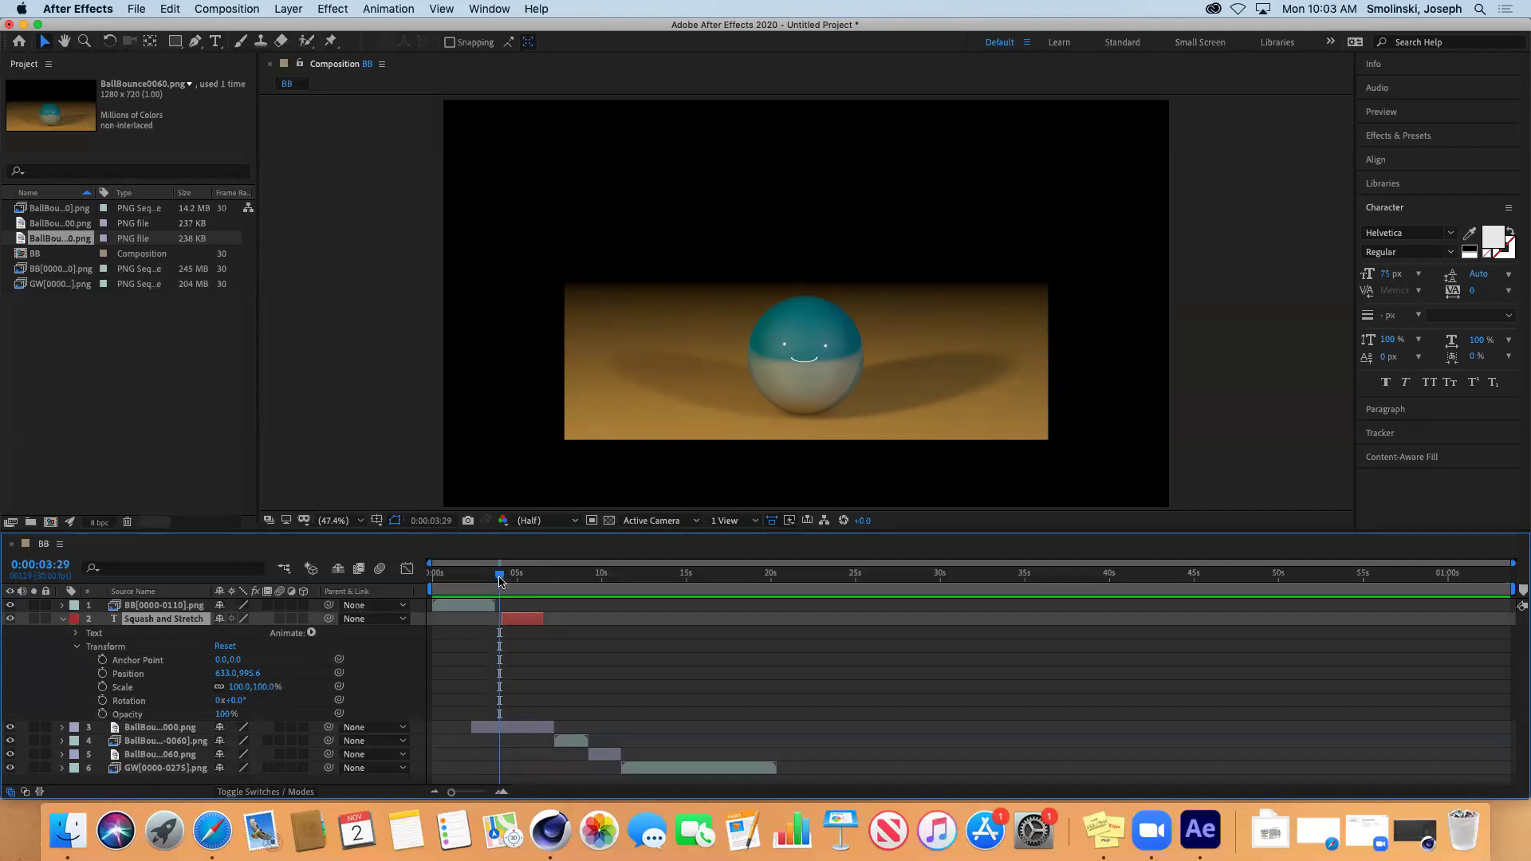
{"action": "left_click", "coordinate": [102, 715]}
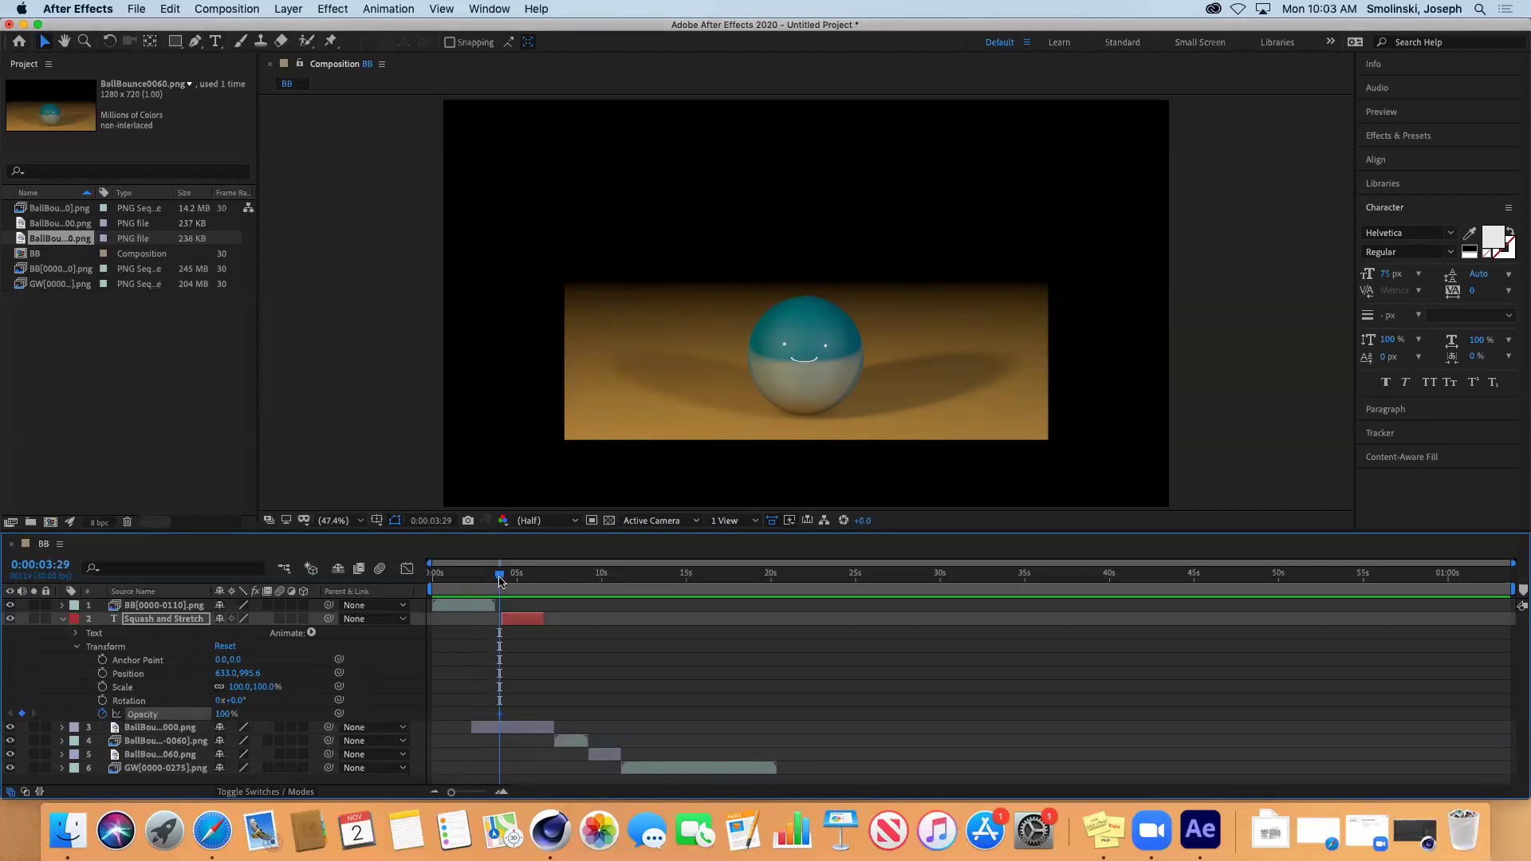
{"action": "left_click_drag", "start_coordinate": [500, 580], "coordinate": [541, 590]}
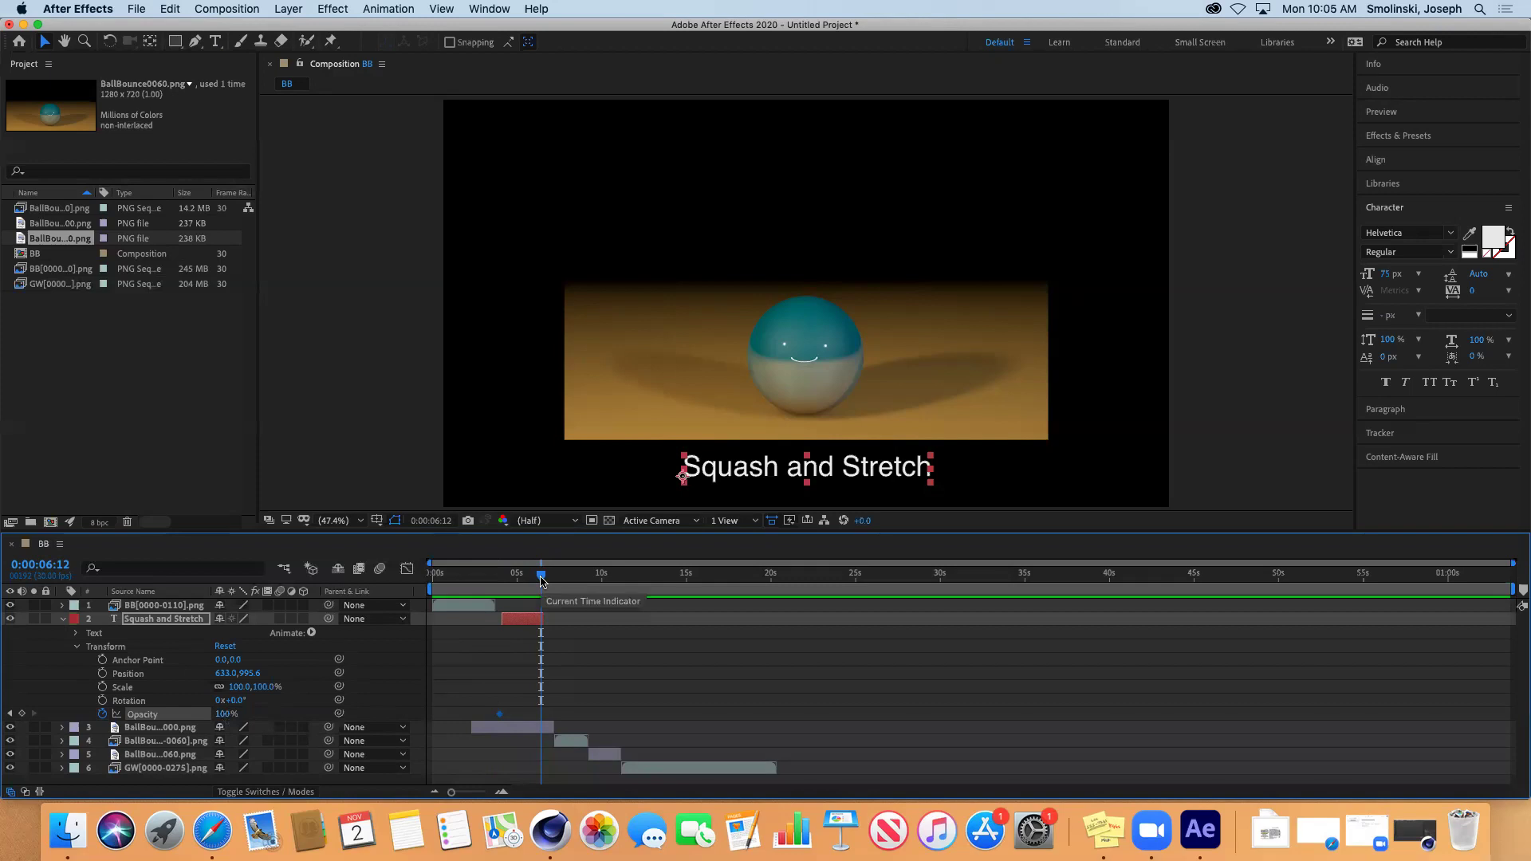
{"action": "left_click_drag", "start_coordinate": [541, 580], "coordinate": [500, 588]}
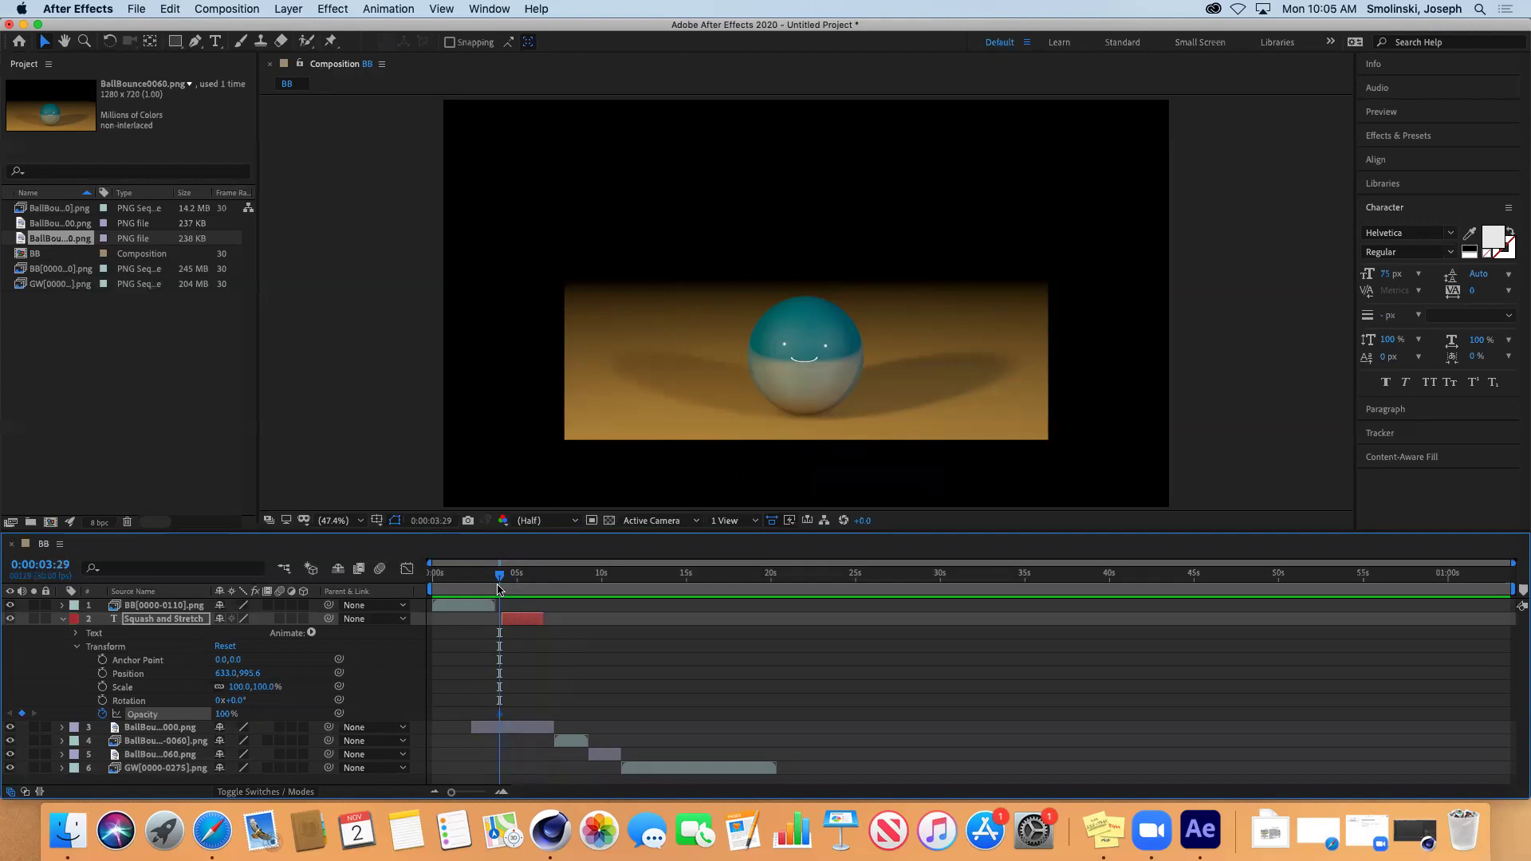
{"action": "mouse_move", "coordinate": [500, 720]}
{"action": "left_click_drag", "start_coordinate": [224, 720], "coordinate": [150, 718]}
- Keyframe the text's opacity at 100% at 0:00:04:14, and move the 0% keyframe to the layer's start at 0:00:04:03
{"action": "left_click_drag", "start_coordinate": [501, 583], "coordinate": [510, 585]}
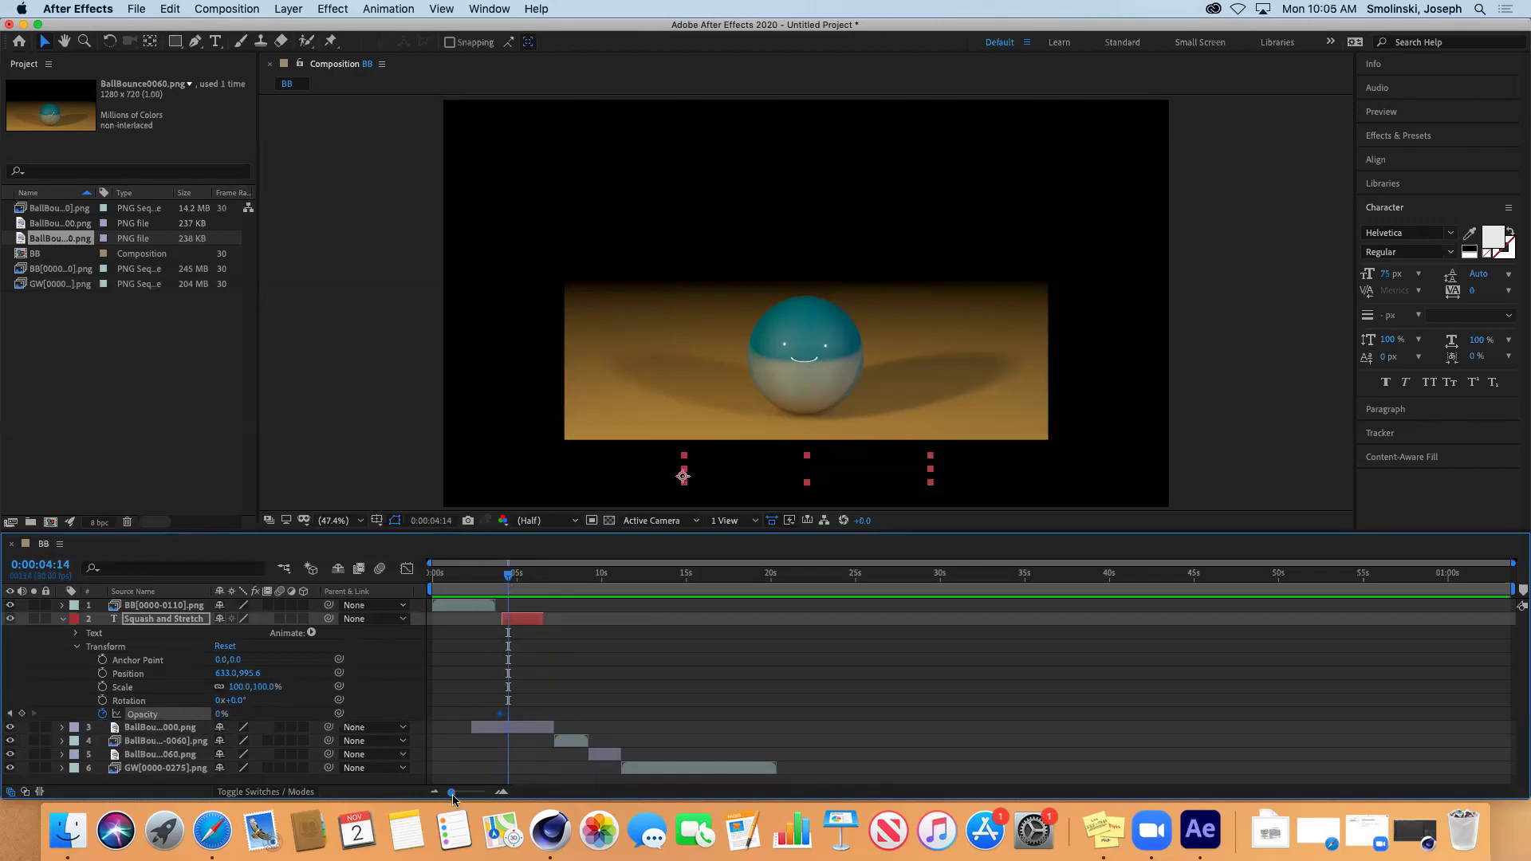
{"action": "left_click_drag", "start_coordinate": [451, 796], "coordinate": [478, 797]}
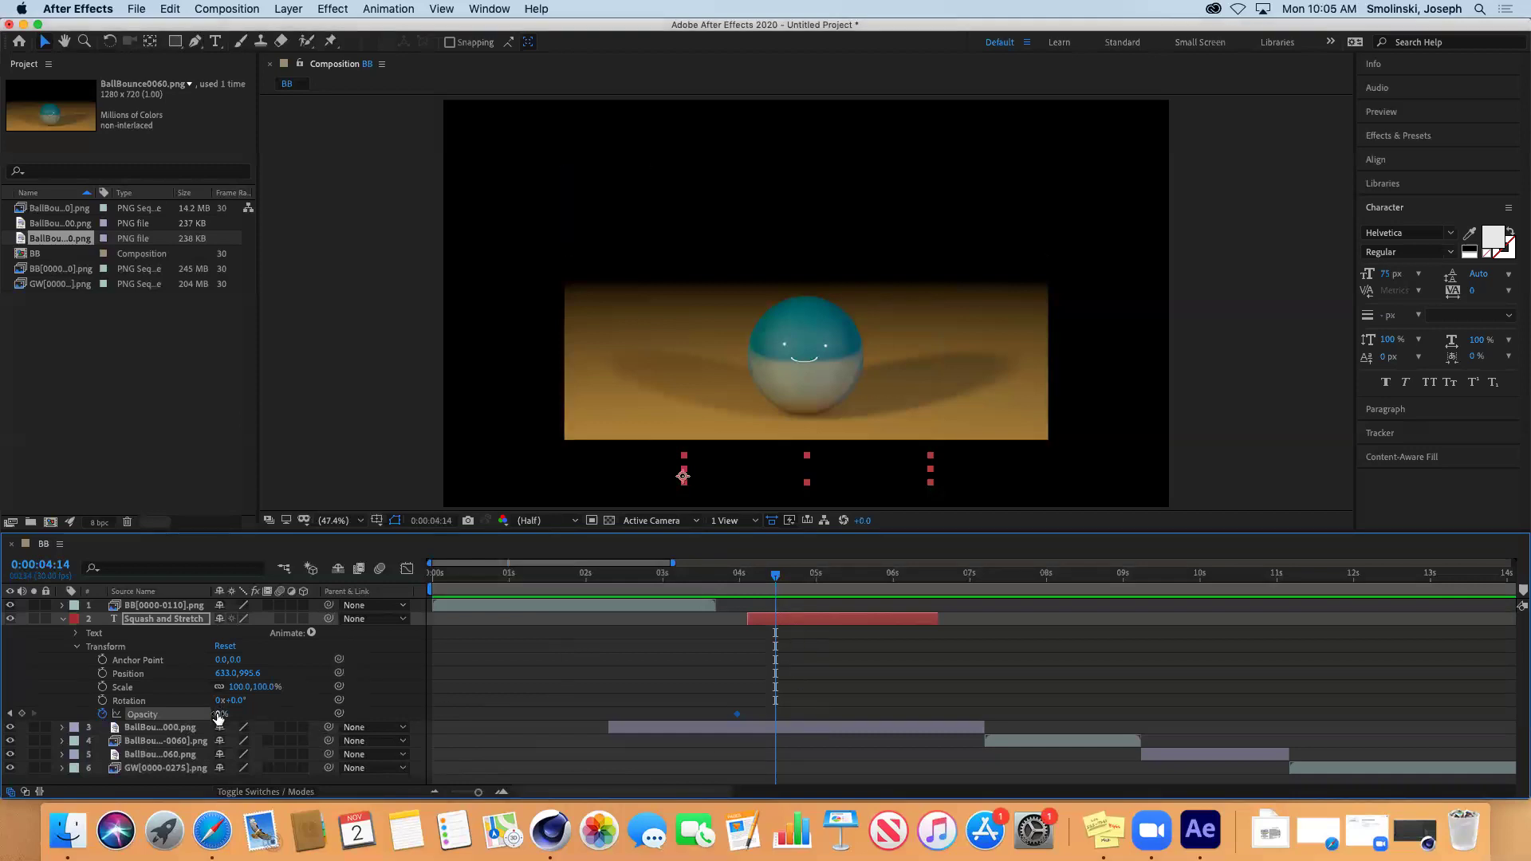
{"action": "left_click_drag", "start_coordinate": [218, 716], "coordinate": [490, 705]}
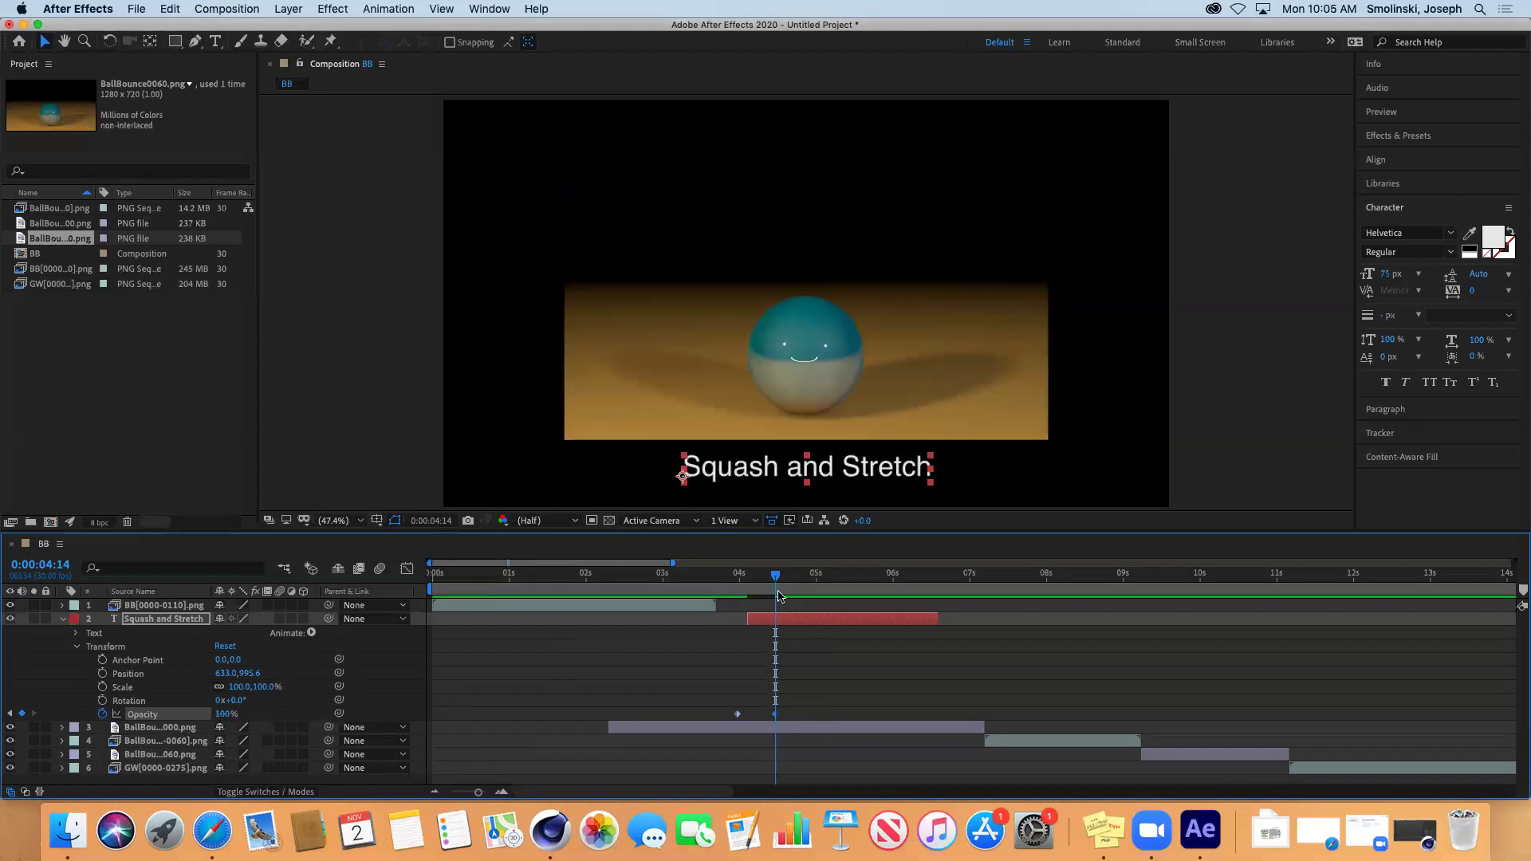
{"action": "left_click_drag", "start_coordinate": [778, 578], "coordinate": [748, 592]}
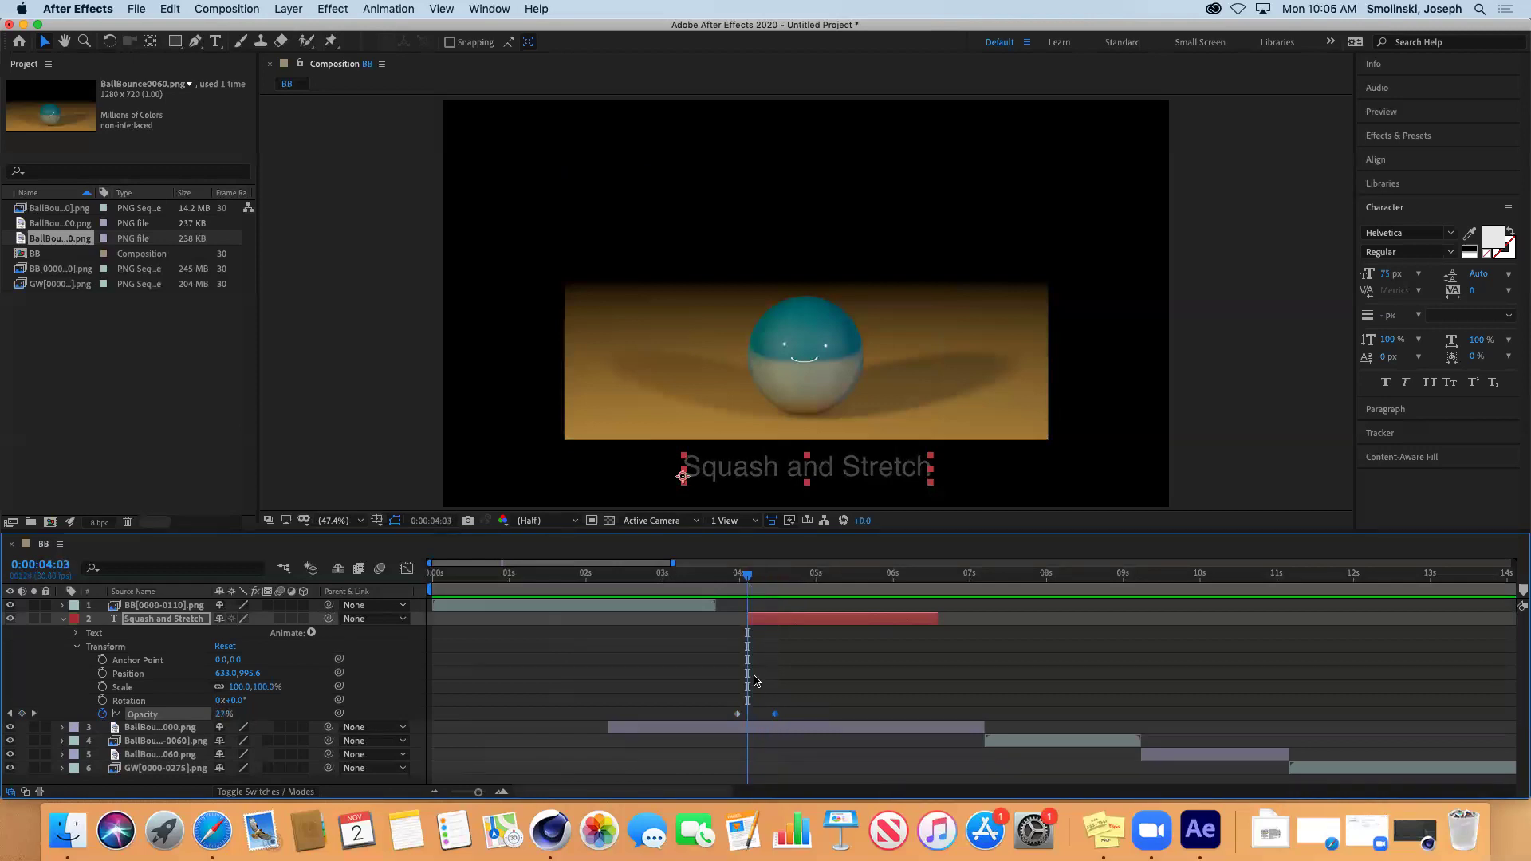
{"action": "left_click_drag", "start_coordinate": [739, 720], "coordinate": [748, 721]}
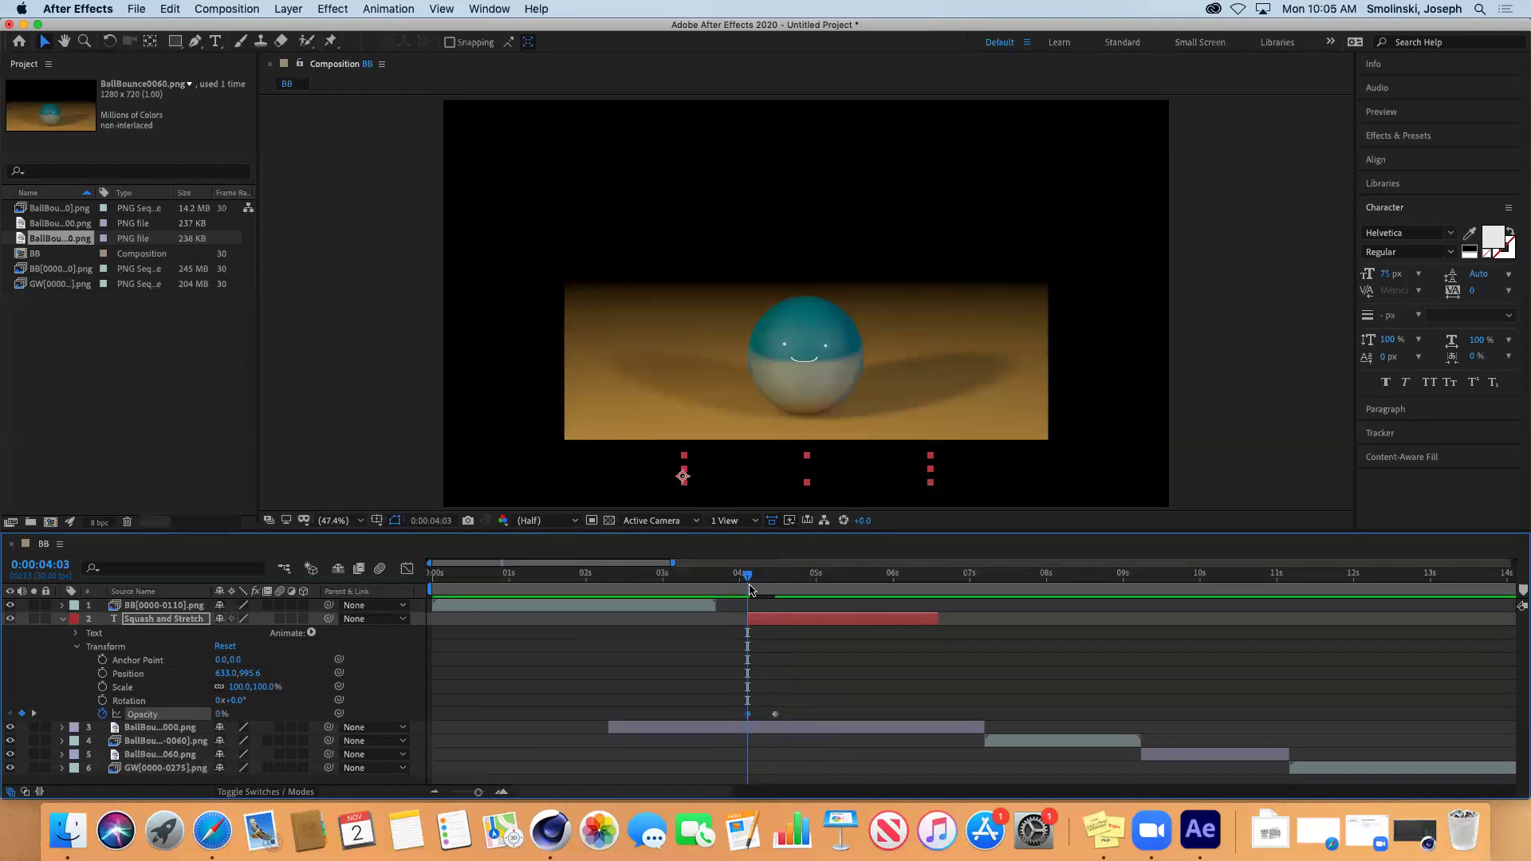
- Fade out the "Squash and Stretch" text with opacity keyframes of 100% at 0:00:06:04 and 0% at 0:00:06:17
{"action": "left_click_drag", "start_coordinate": [747, 579], "coordinate": [902, 612]}
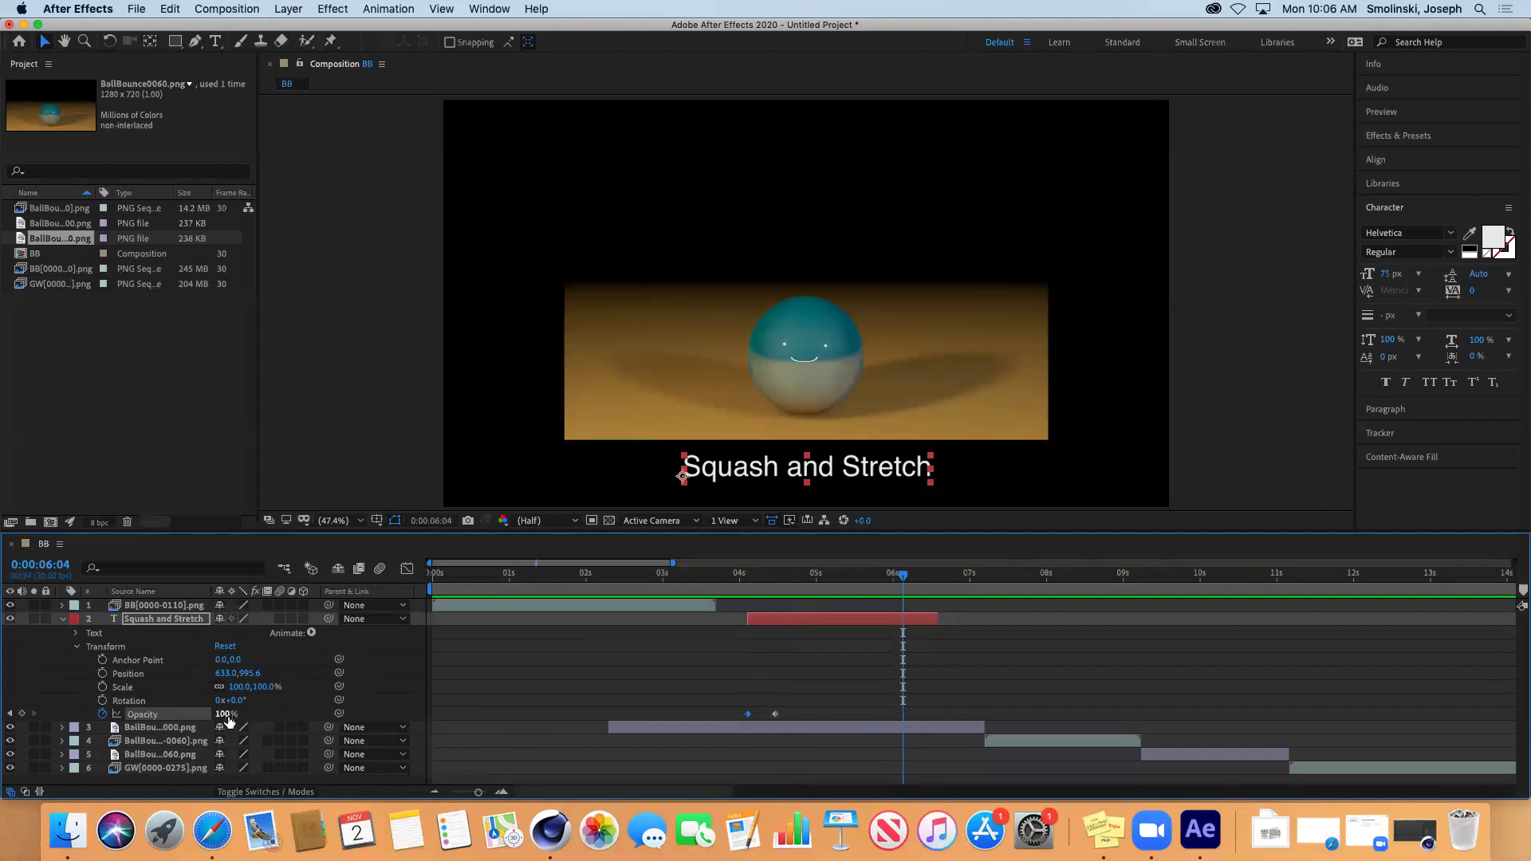
{"action": "left_click", "coordinate": [21, 716]}
{"action": "left_click_drag", "start_coordinate": [904, 581], "coordinate": [937, 615]}
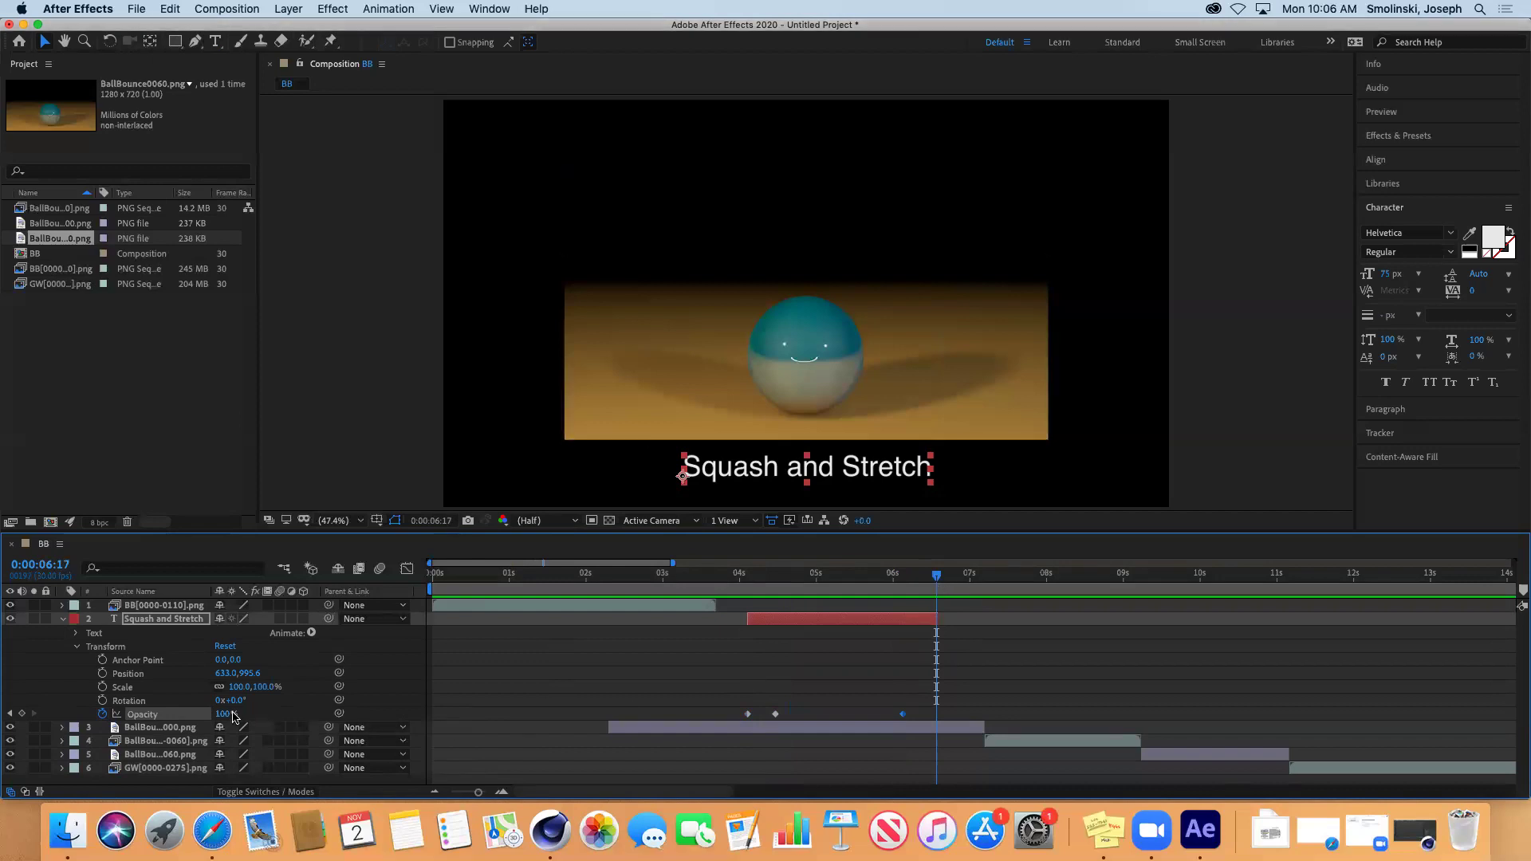
{"action": "left_click_drag", "start_coordinate": [226, 714], "coordinate": [137, 715]}
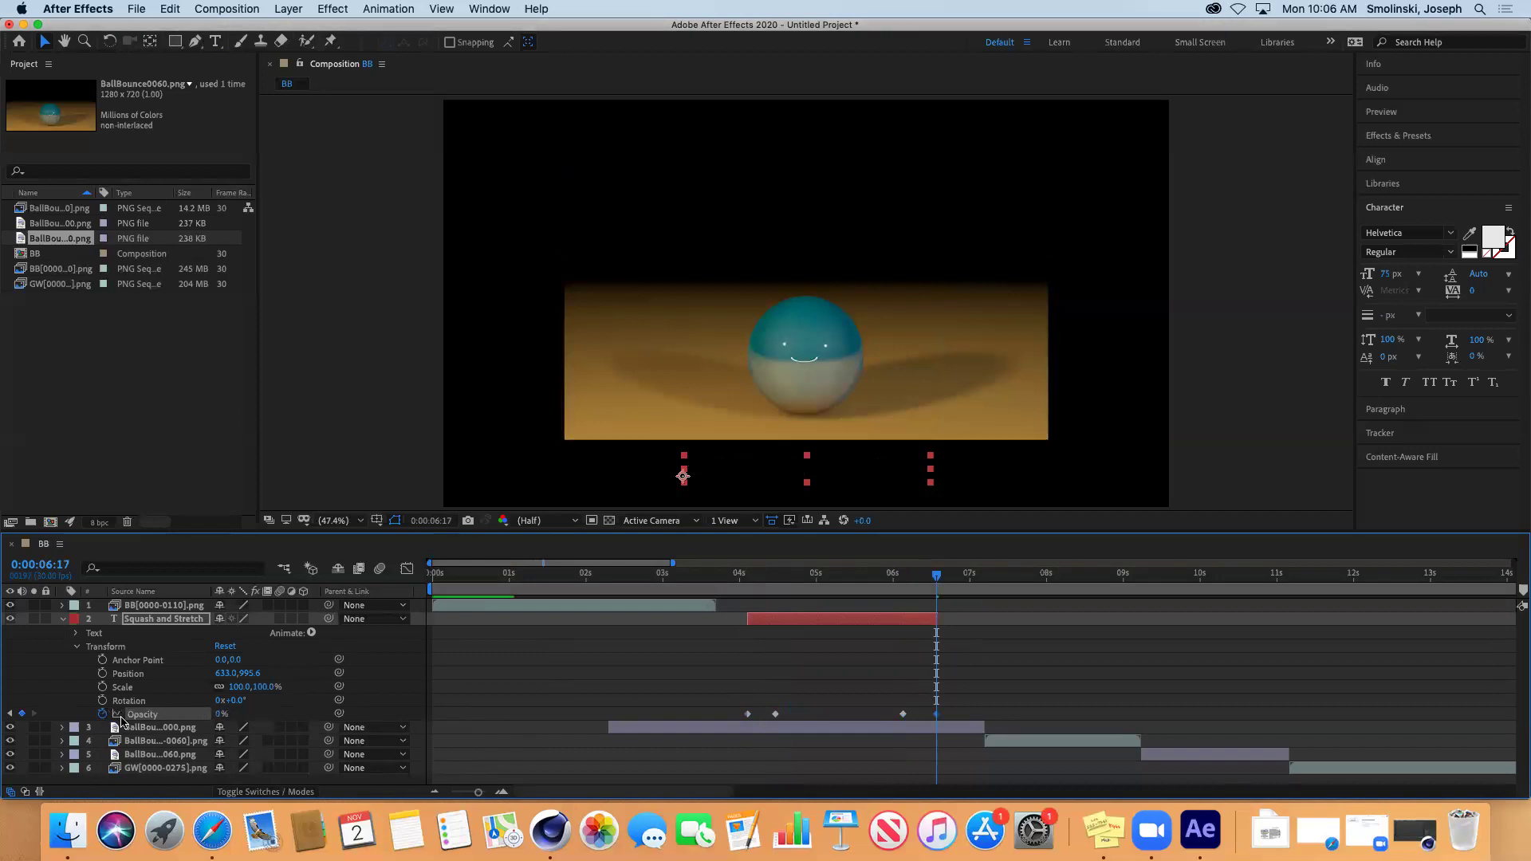
- Preview the text's fade in and out from 0:00:04:00, and collapse the "Squash and Stretch" layer's properties
{"action": "left_click_drag", "start_coordinate": [939, 580], "coordinate": [739, 591]}
{"action": "key", "text": "space"}
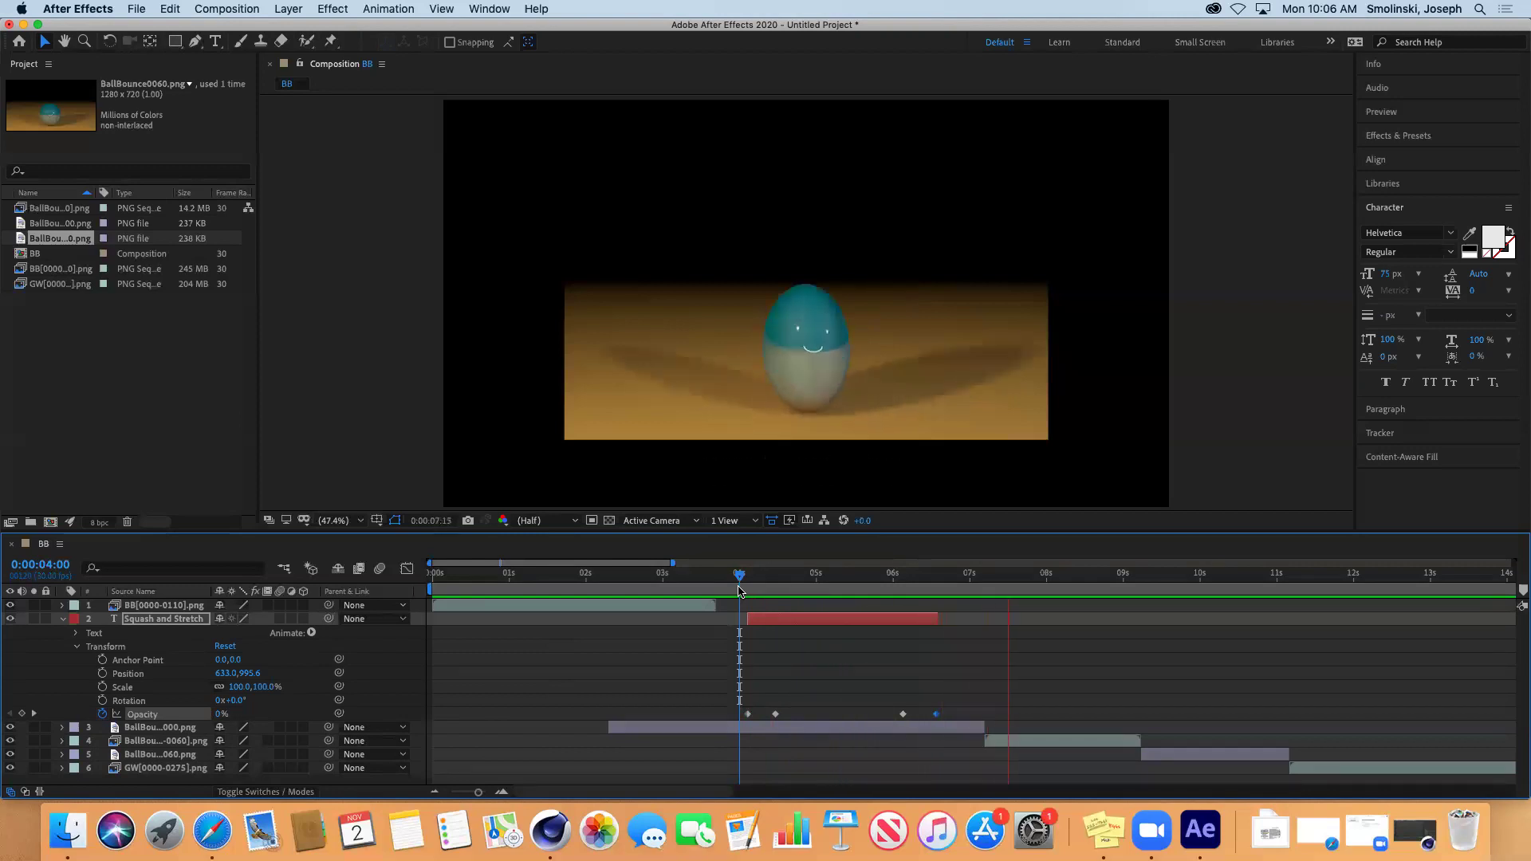
{"action": "key", "text": "space"}
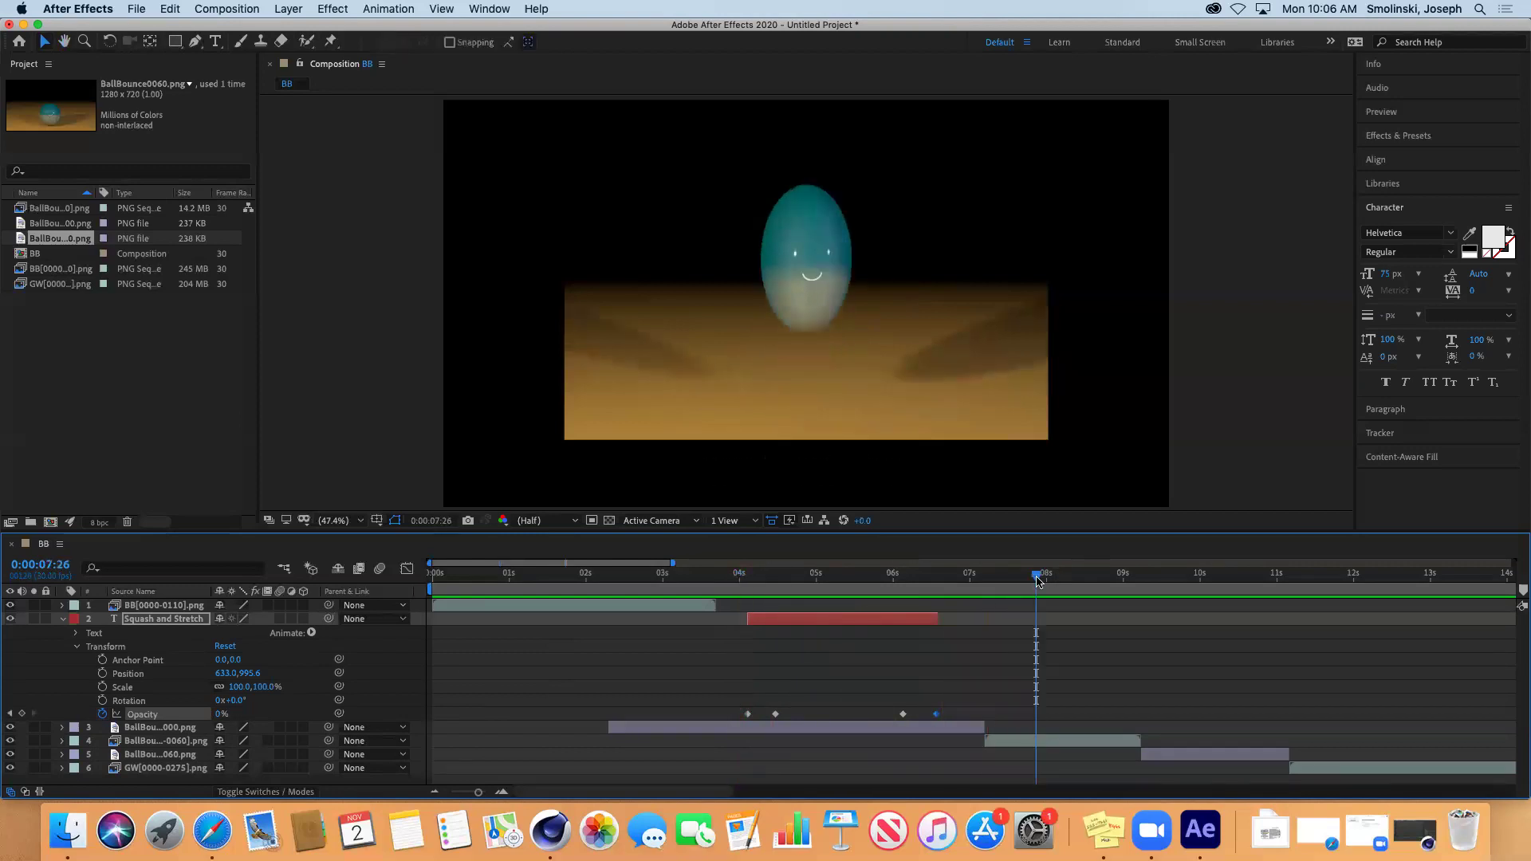
{"action": "left_click_drag", "start_coordinate": [1034, 576], "coordinate": [732, 590]}
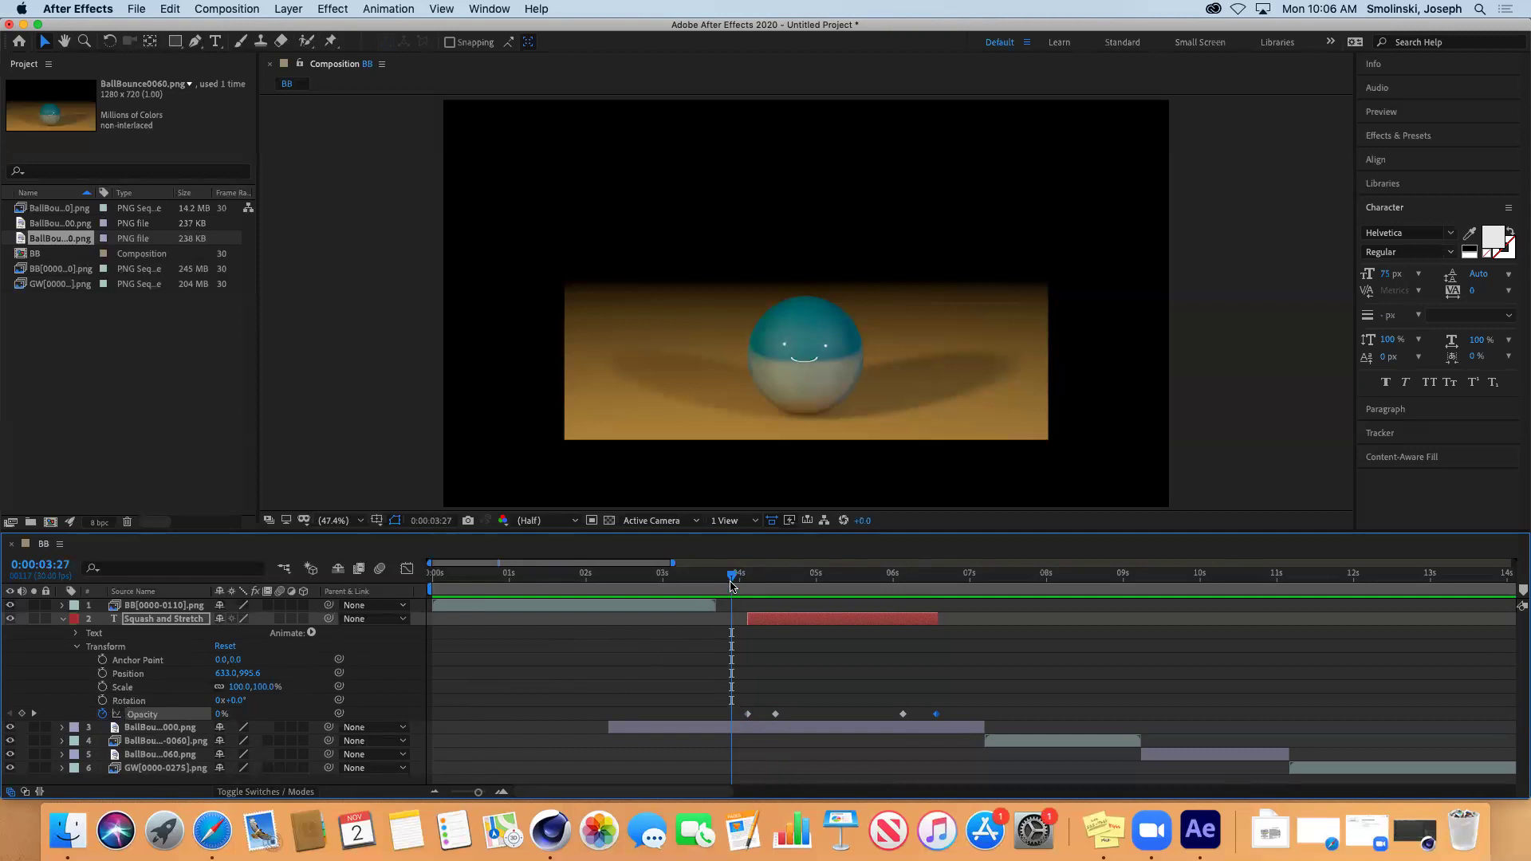
{"action": "left_click_drag", "start_coordinate": [731, 580], "coordinate": [825, 634]}
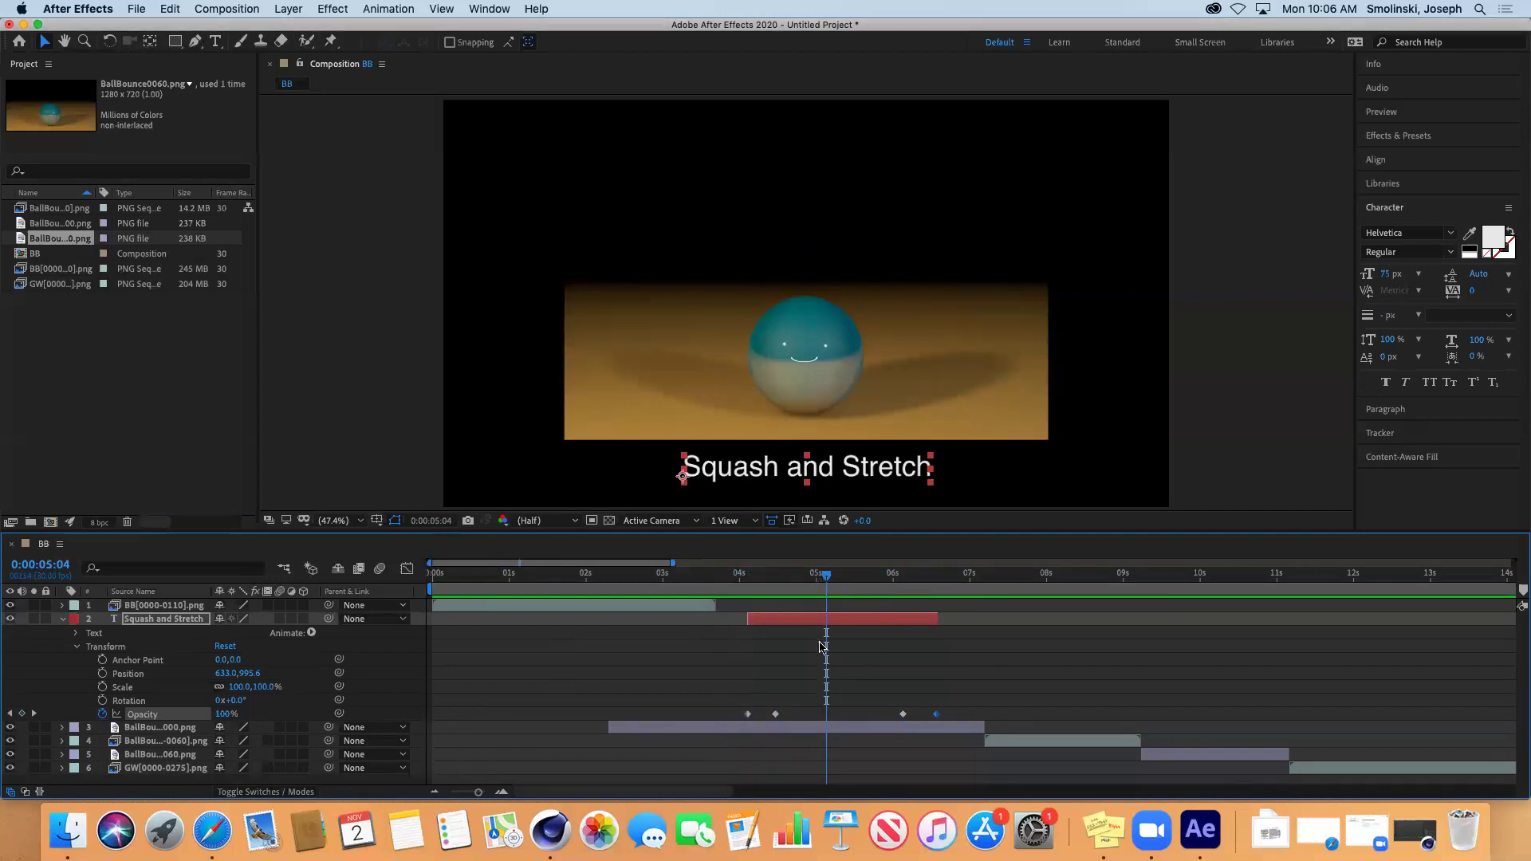
{"action": "left_click", "coordinate": [64, 621]}
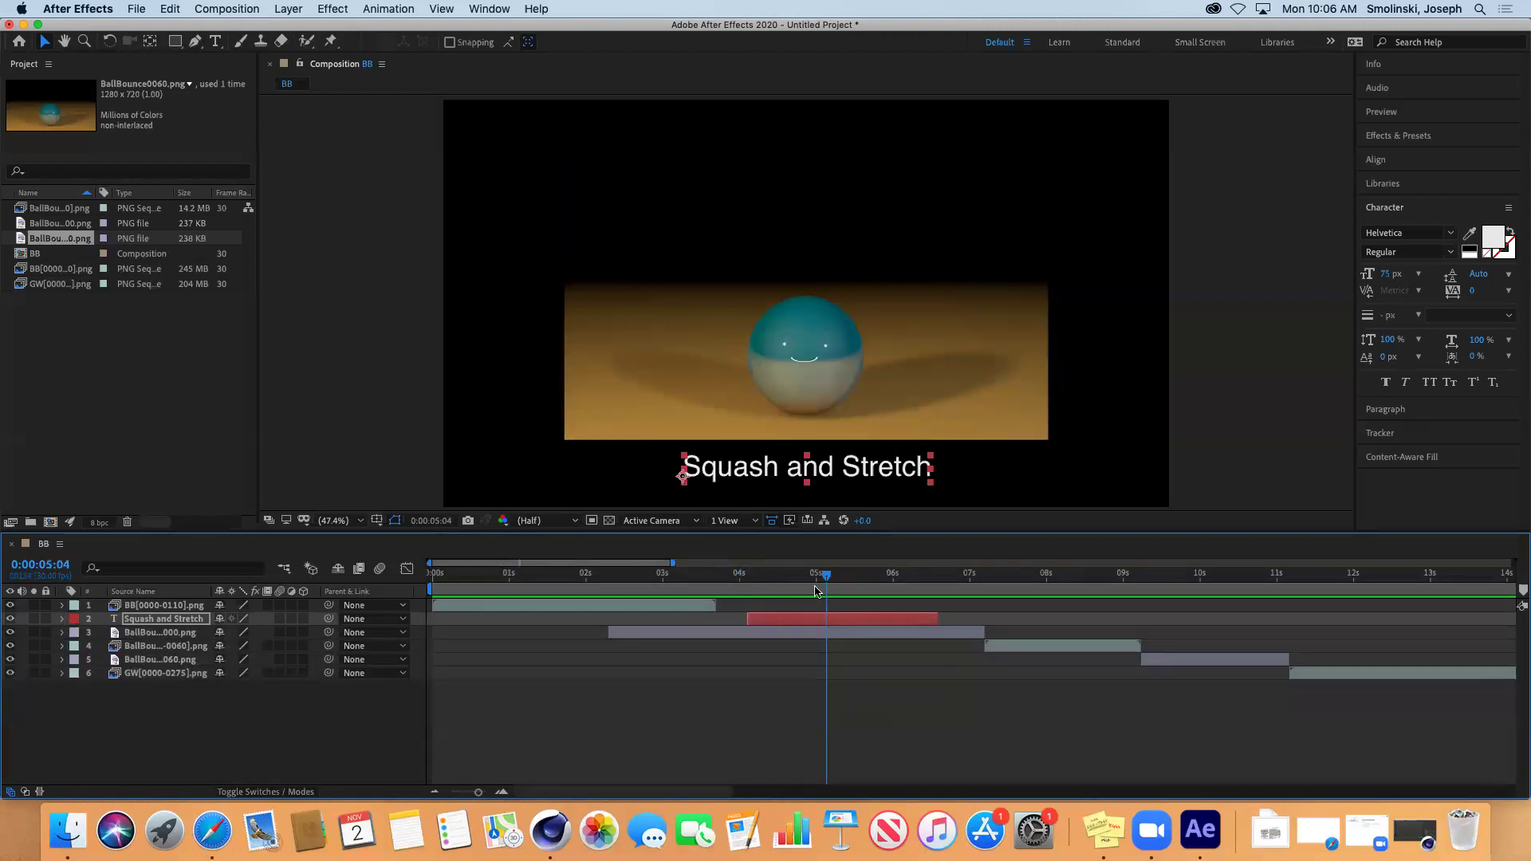
- Fade out the BB[0000-0110].png layer with opacity keyframes of 100% at 0:00:03:06 and 0% at 0:00:03:20
{"action": "left_click_drag", "start_coordinate": [827, 576], "coordinate": [677, 606]}
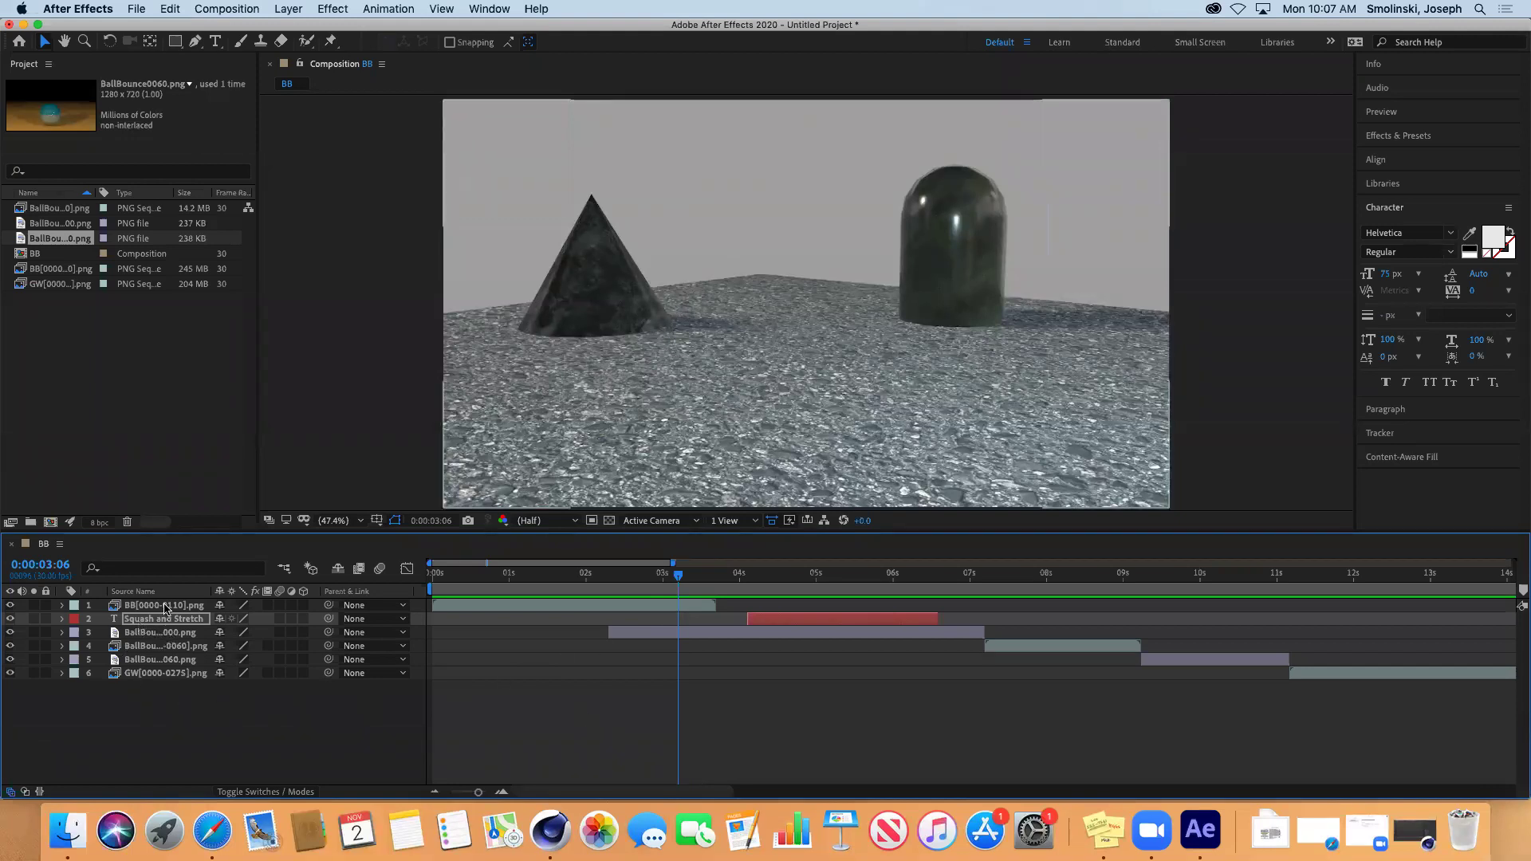
{"action": "left_click", "coordinate": [166, 607]}
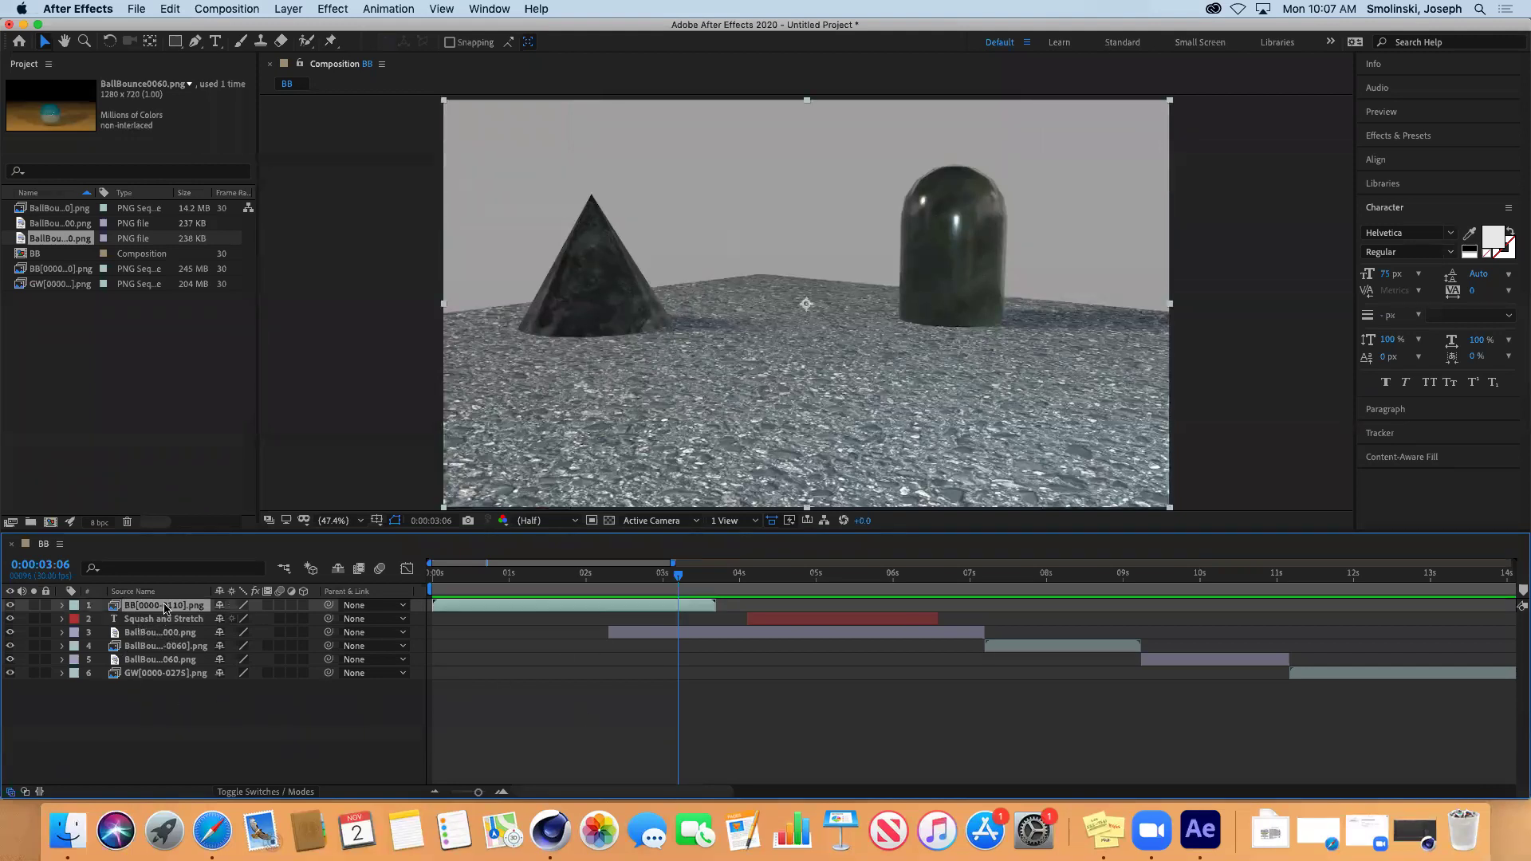
{"action": "left_click", "coordinate": [61, 608]}
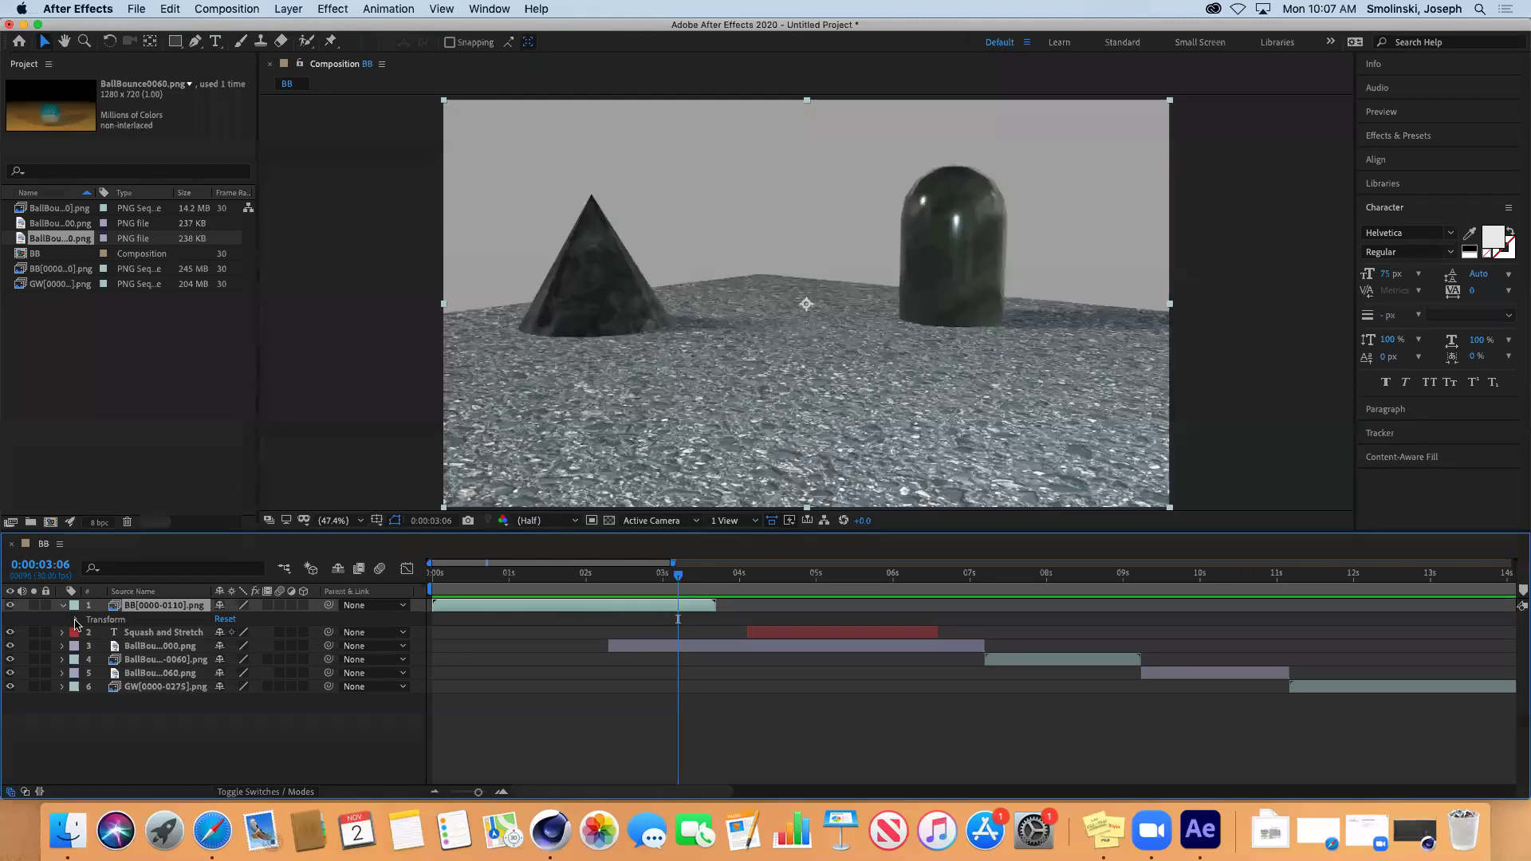
{"action": "left_click", "coordinate": [76, 621]}
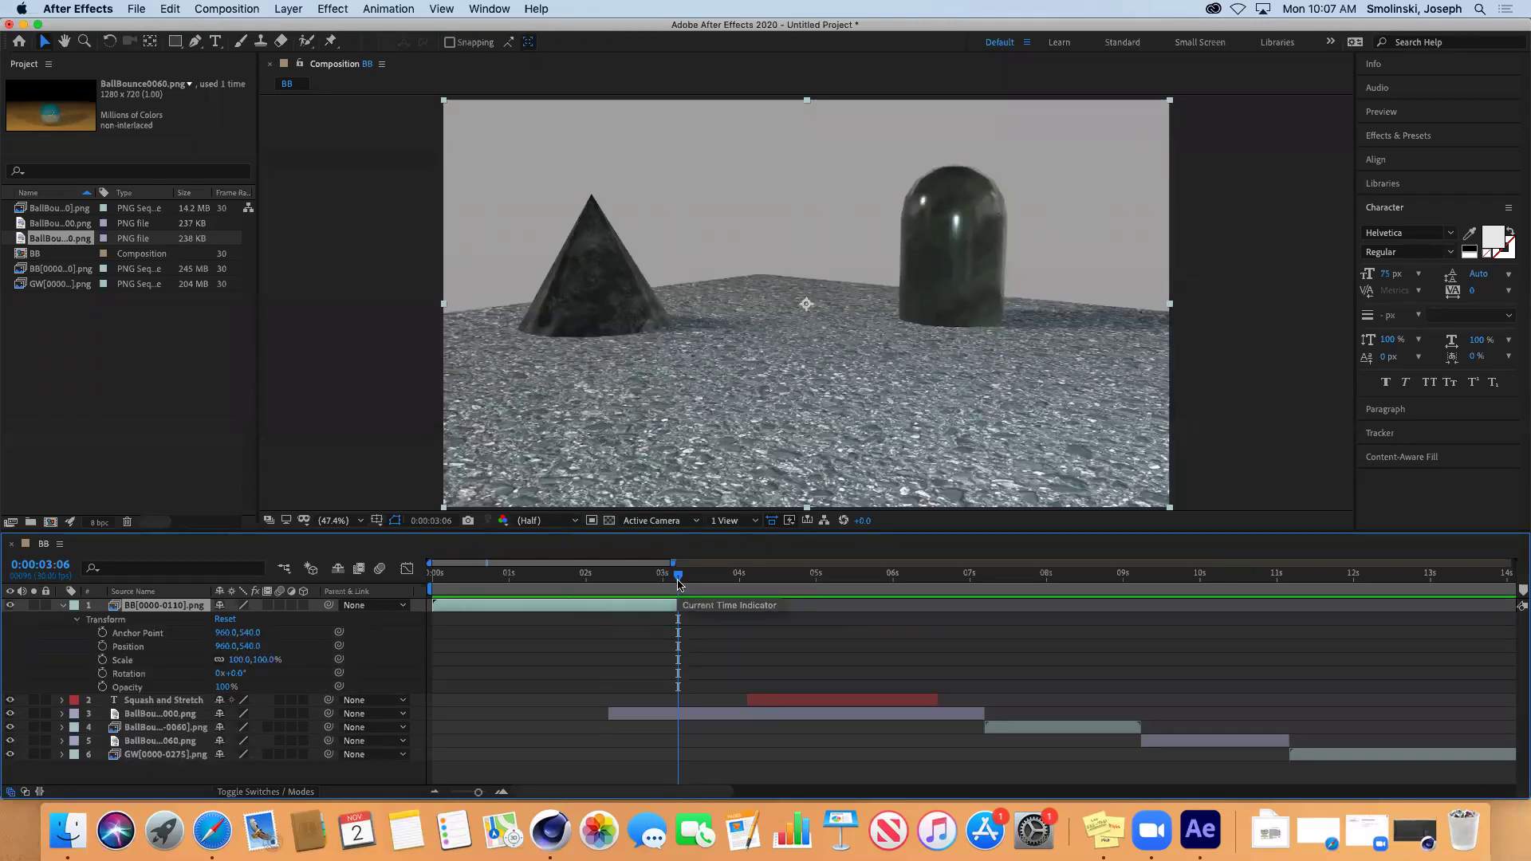
{"action": "left_click", "coordinate": [102, 687]}
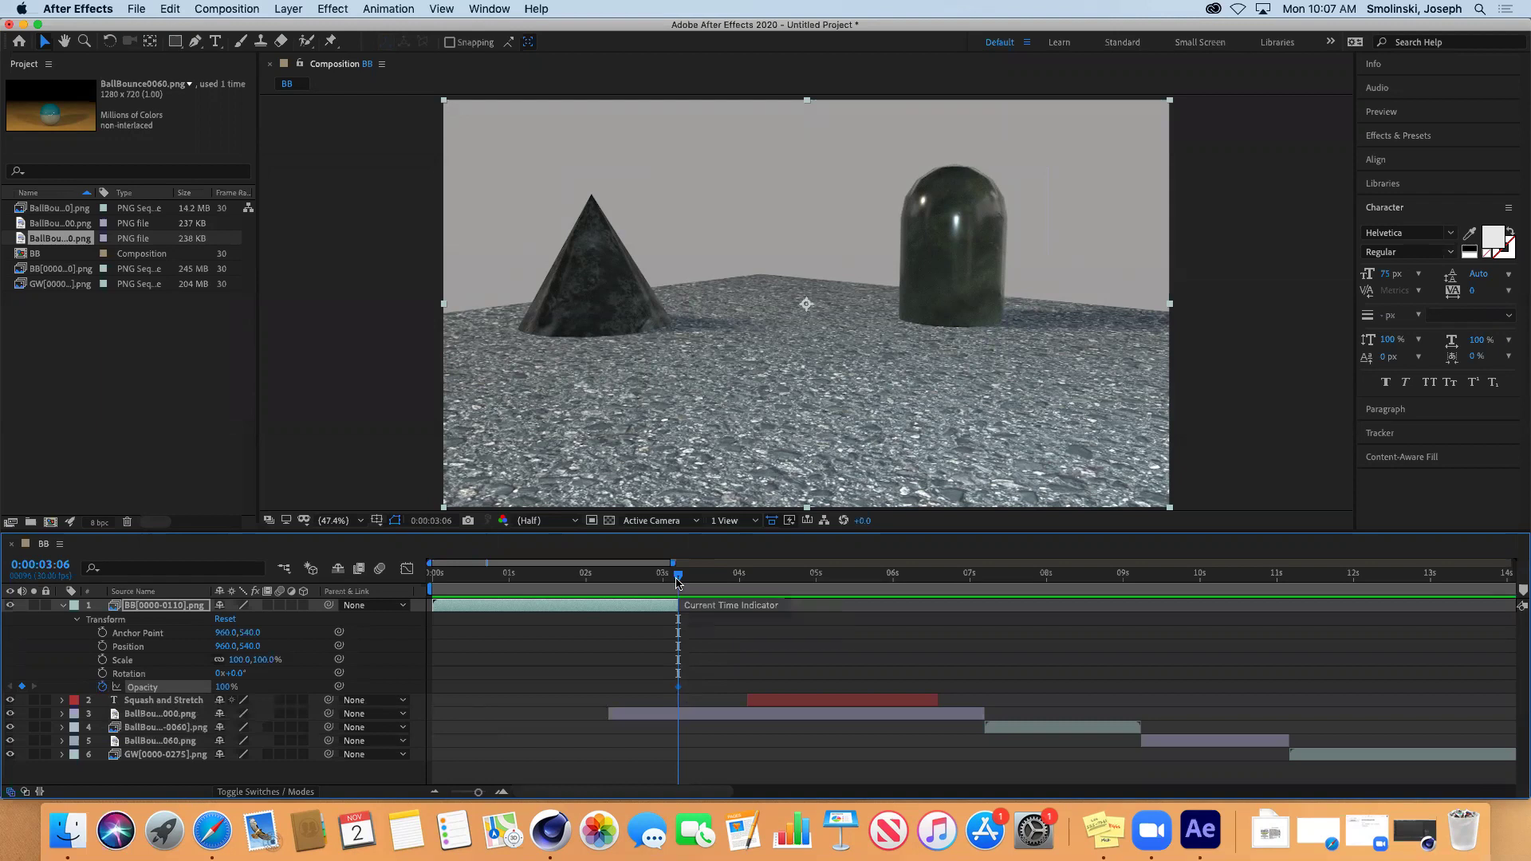
{"action": "left_click_drag", "start_coordinate": [678, 580], "coordinate": [715, 586]}
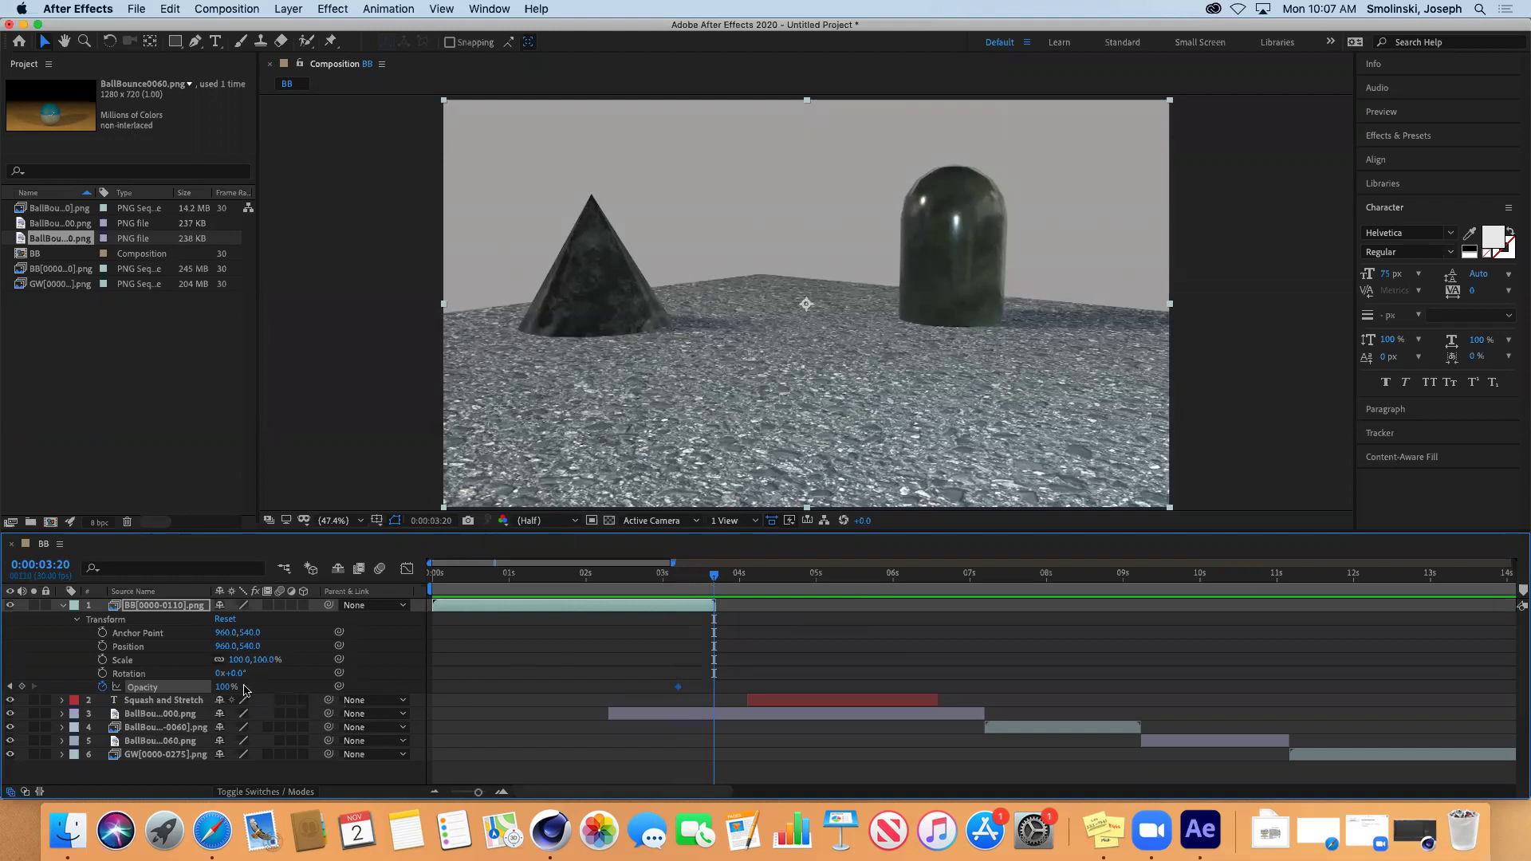
{"action": "left_click_drag", "start_coordinate": [225, 687], "coordinate": [131, 687]}
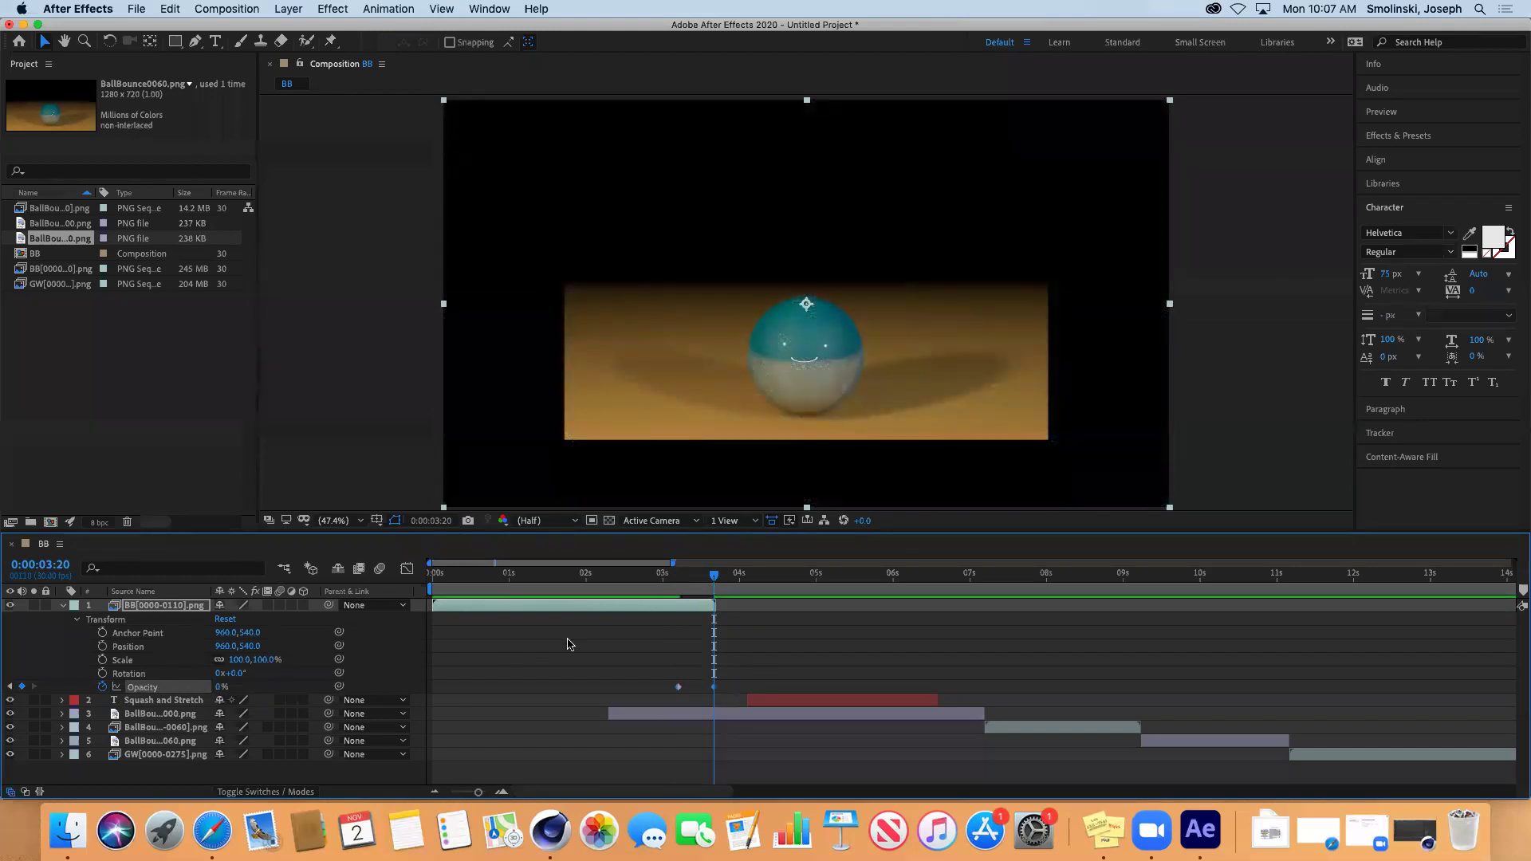
- Preview the transition from the BB sequence to the ball still from 0:00:02:18, and scrub through it to 0:00:04:04
{"action": "left_click_drag", "start_coordinate": [716, 584], "coordinate": [632, 585]}
{"action": "key", "text": "space"}
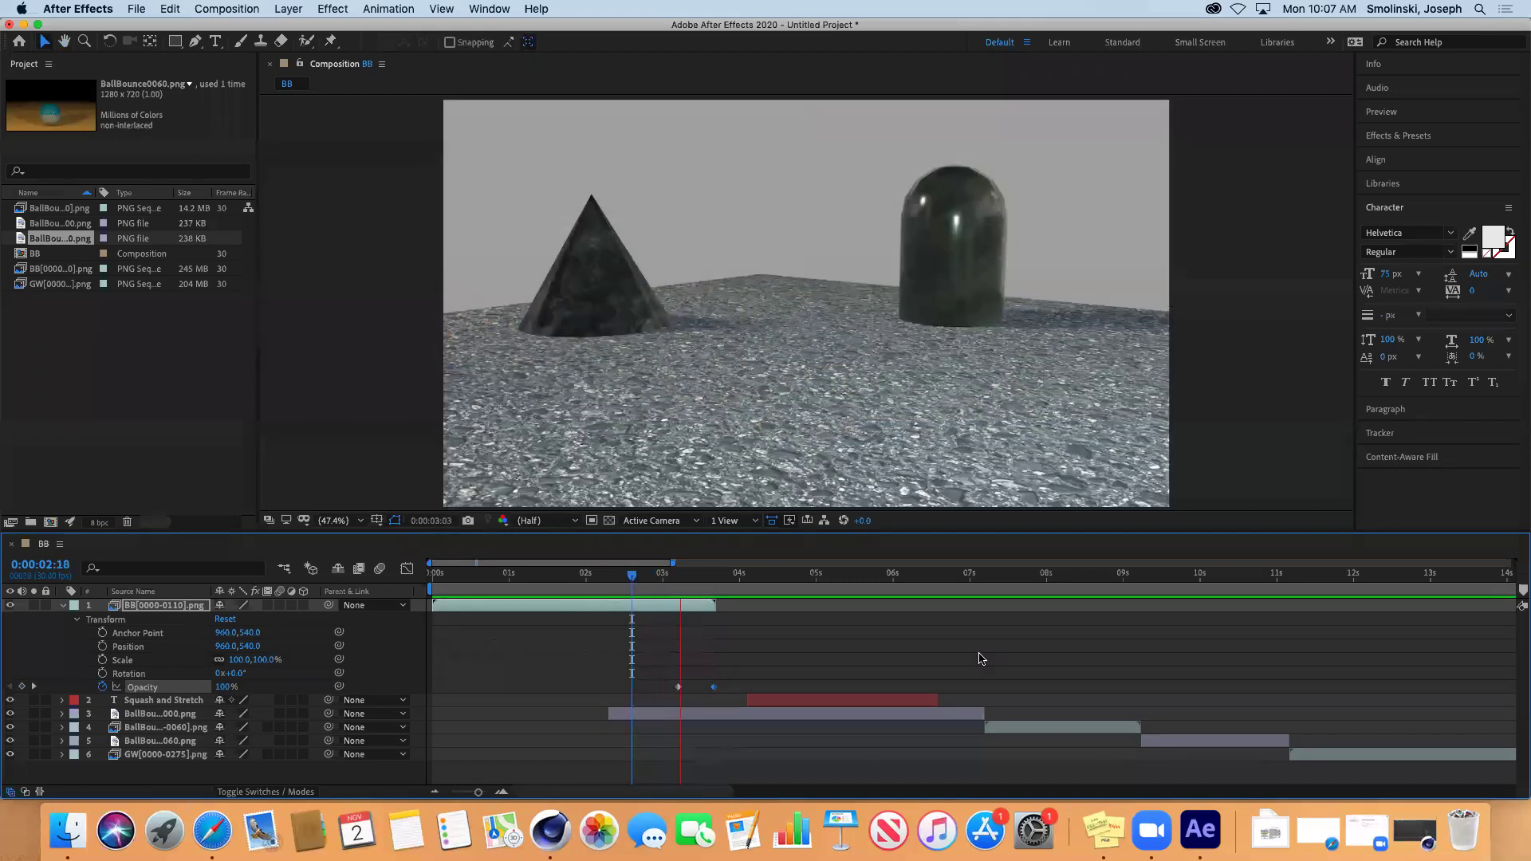
{"action": "key", "text": "space"}
{"action": "left_click_drag", "start_coordinate": [830, 579], "coordinate": [698, 608]}
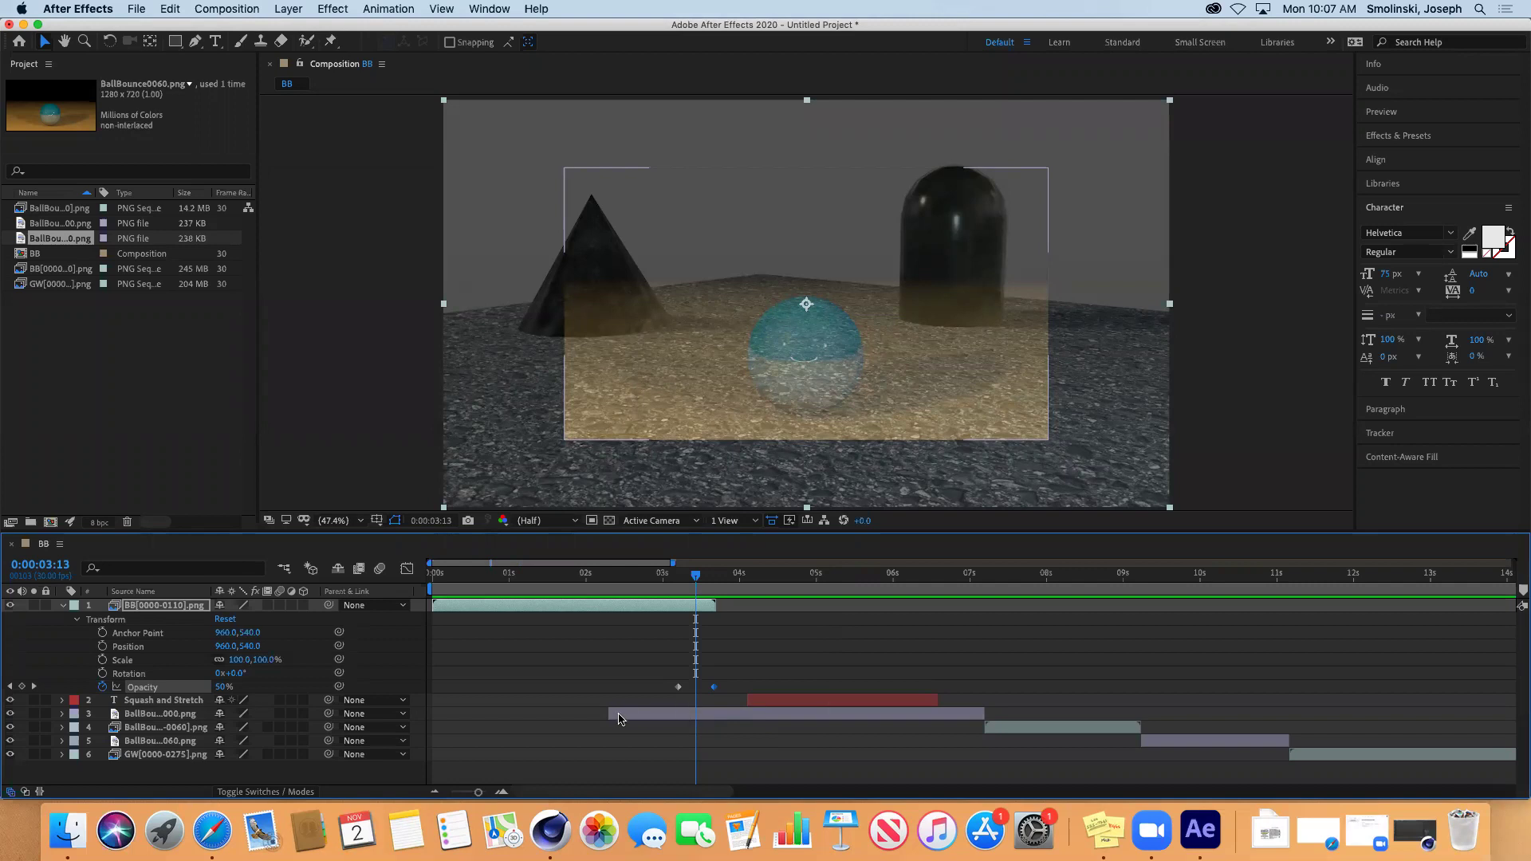
{"action": "left_click_drag", "start_coordinate": [698, 579], "coordinate": [750, 621]}
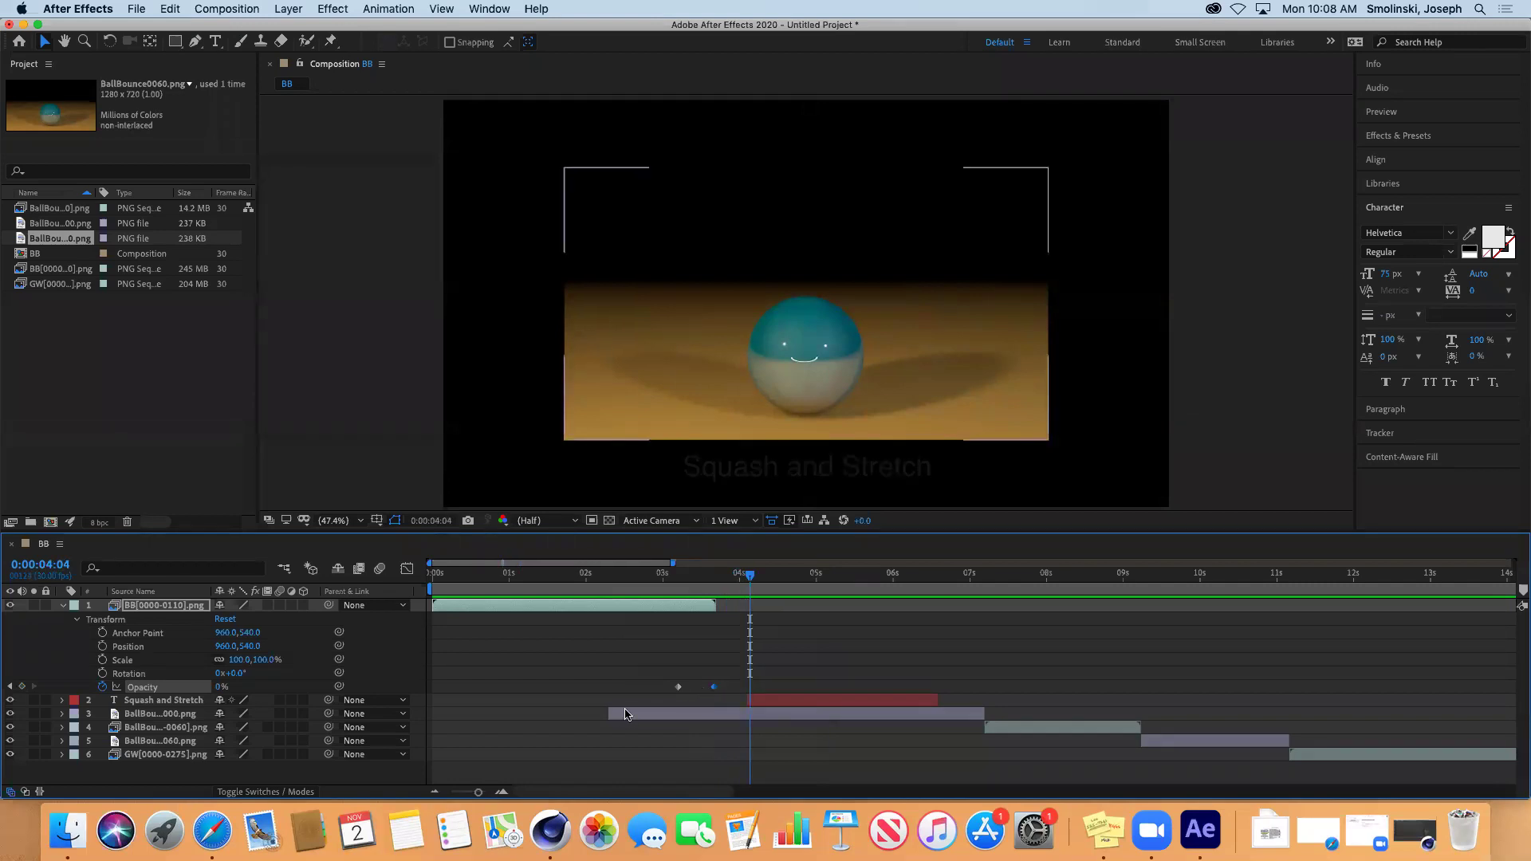
- Trim the start of the first ball still layer, beneath the text layer, to about 3 s, and check its hold up to 0:00:07:00
{"action": "left_click", "coordinate": [154, 716]}
{"action": "left_click_drag", "start_coordinate": [608, 715], "coordinate": [743, 722]}
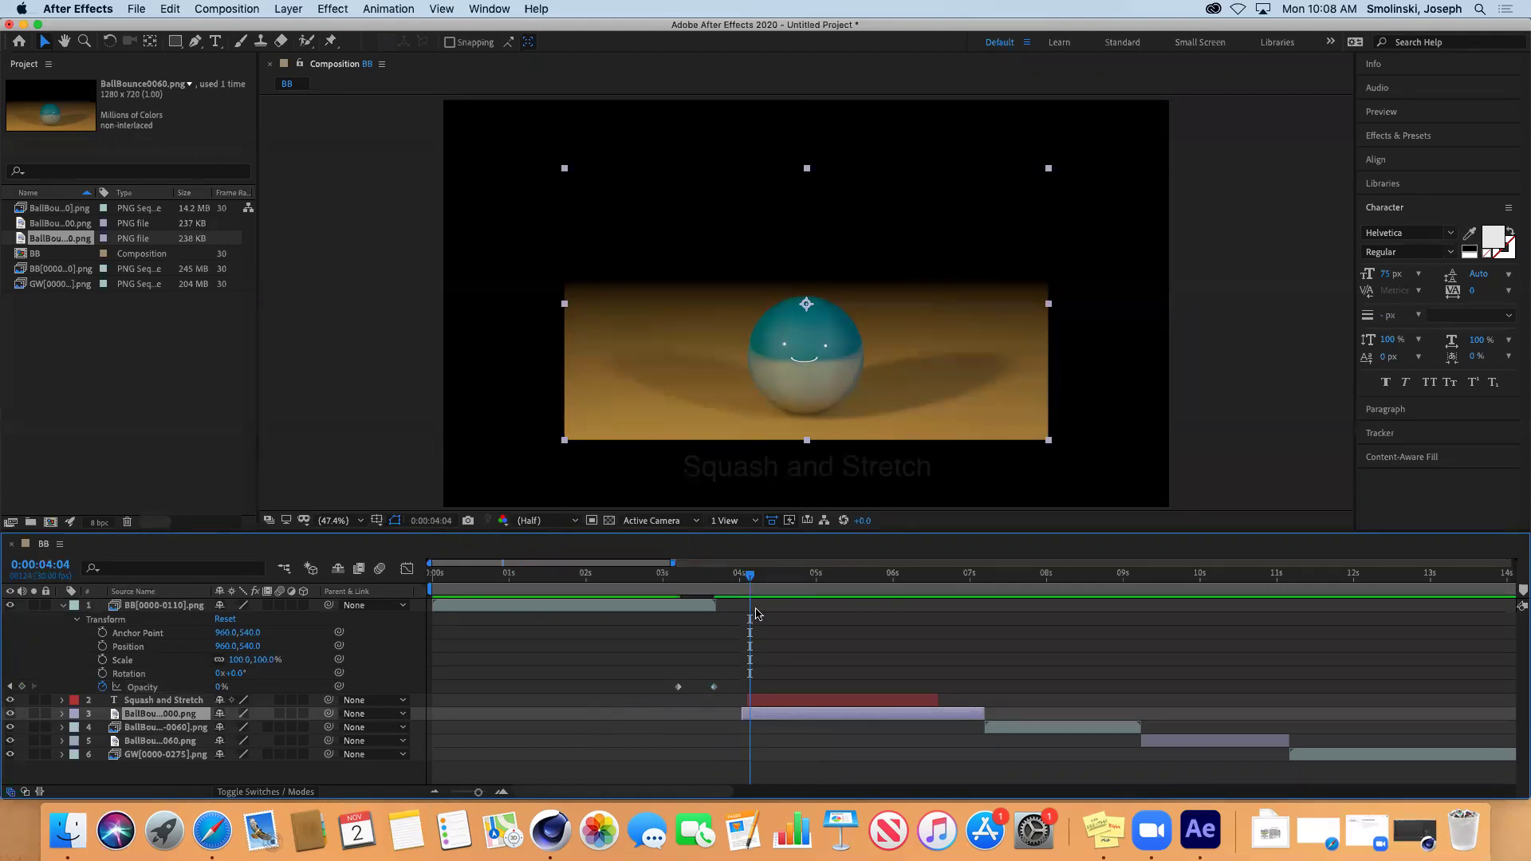
{"action": "left_click_drag", "start_coordinate": [749, 581], "coordinate": [646, 655]}
{"action": "left_click_drag", "start_coordinate": [738, 717], "coordinate": [666, 714]}
{"action": "left_click_drag", "start_coordinate": [638, 580], "coordinate": [972, 654]}
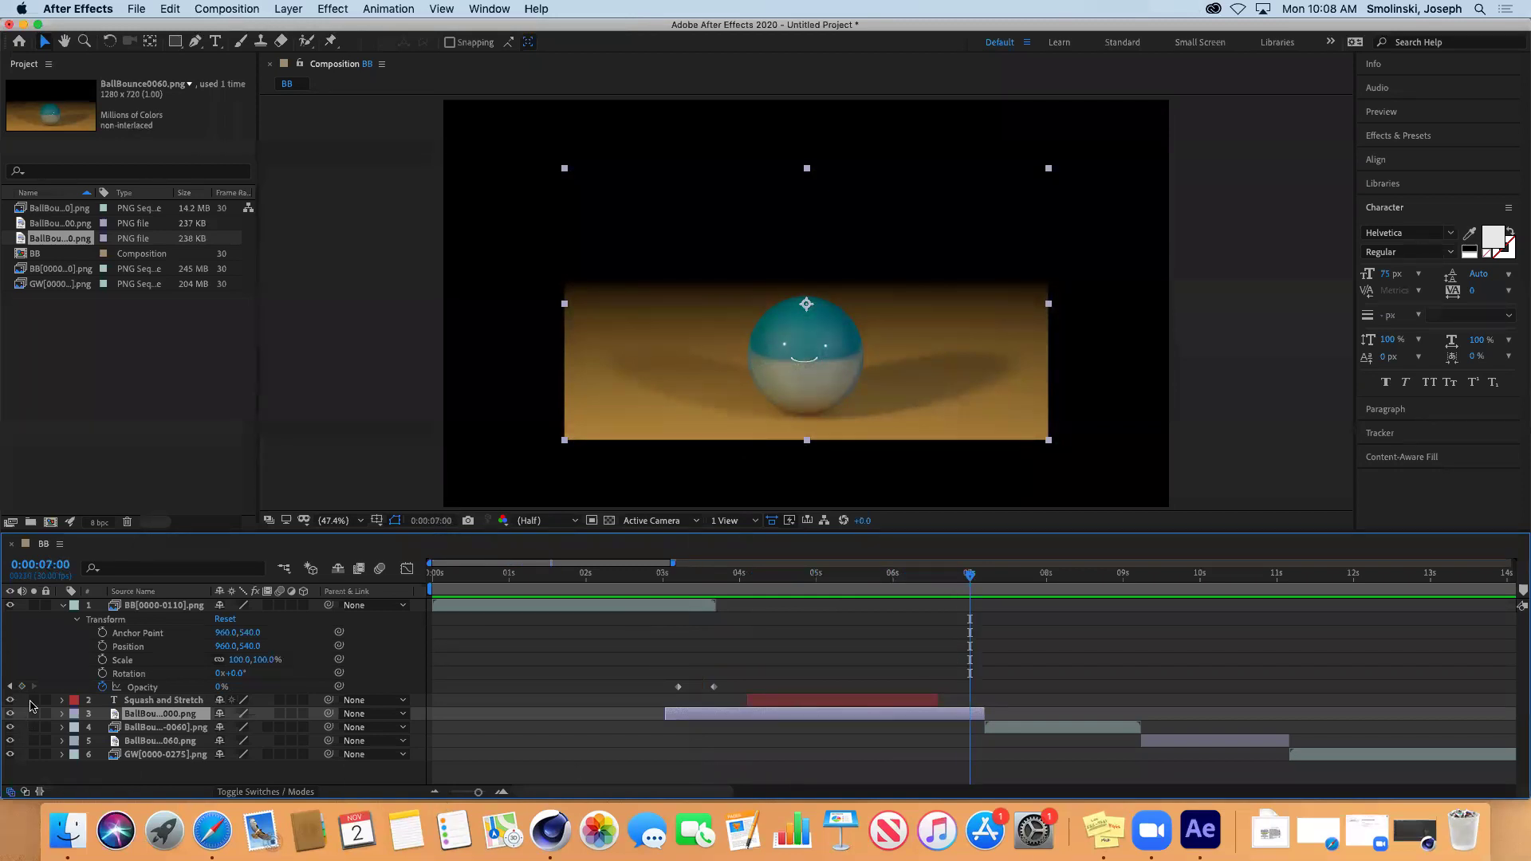
{"action": "left_click", "coordinate": [64, 608]}
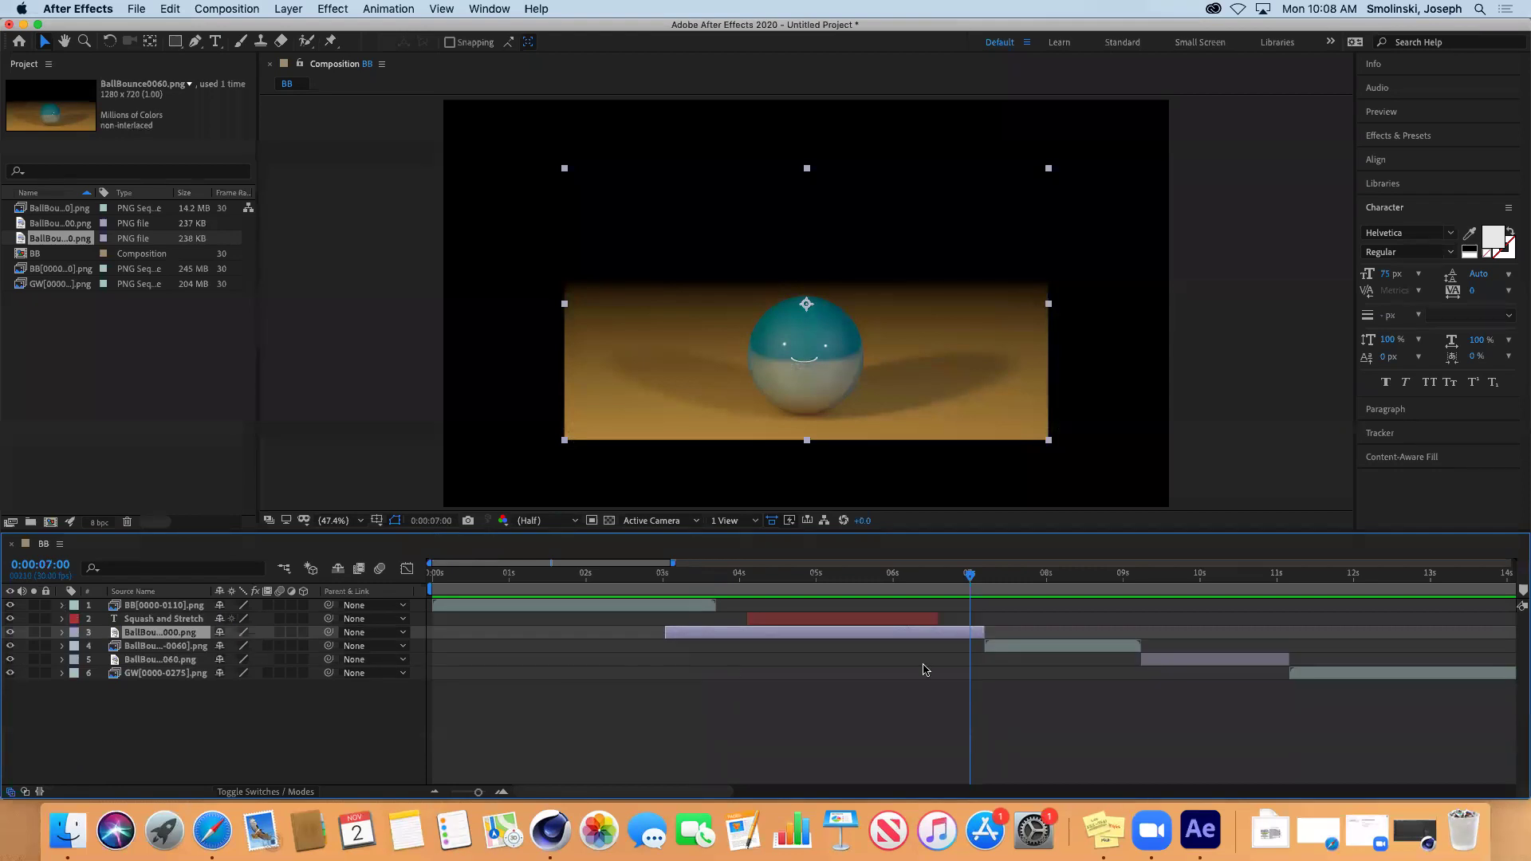
- Fade in the BB[0000-0110].png layer with opacity keyframes of 1% at 0:00:00:00 and 100% at 0:00:00:06
{"action": "left_click_drag", "start_coordinate": [968, 576], "coordinate": [427, 576]}
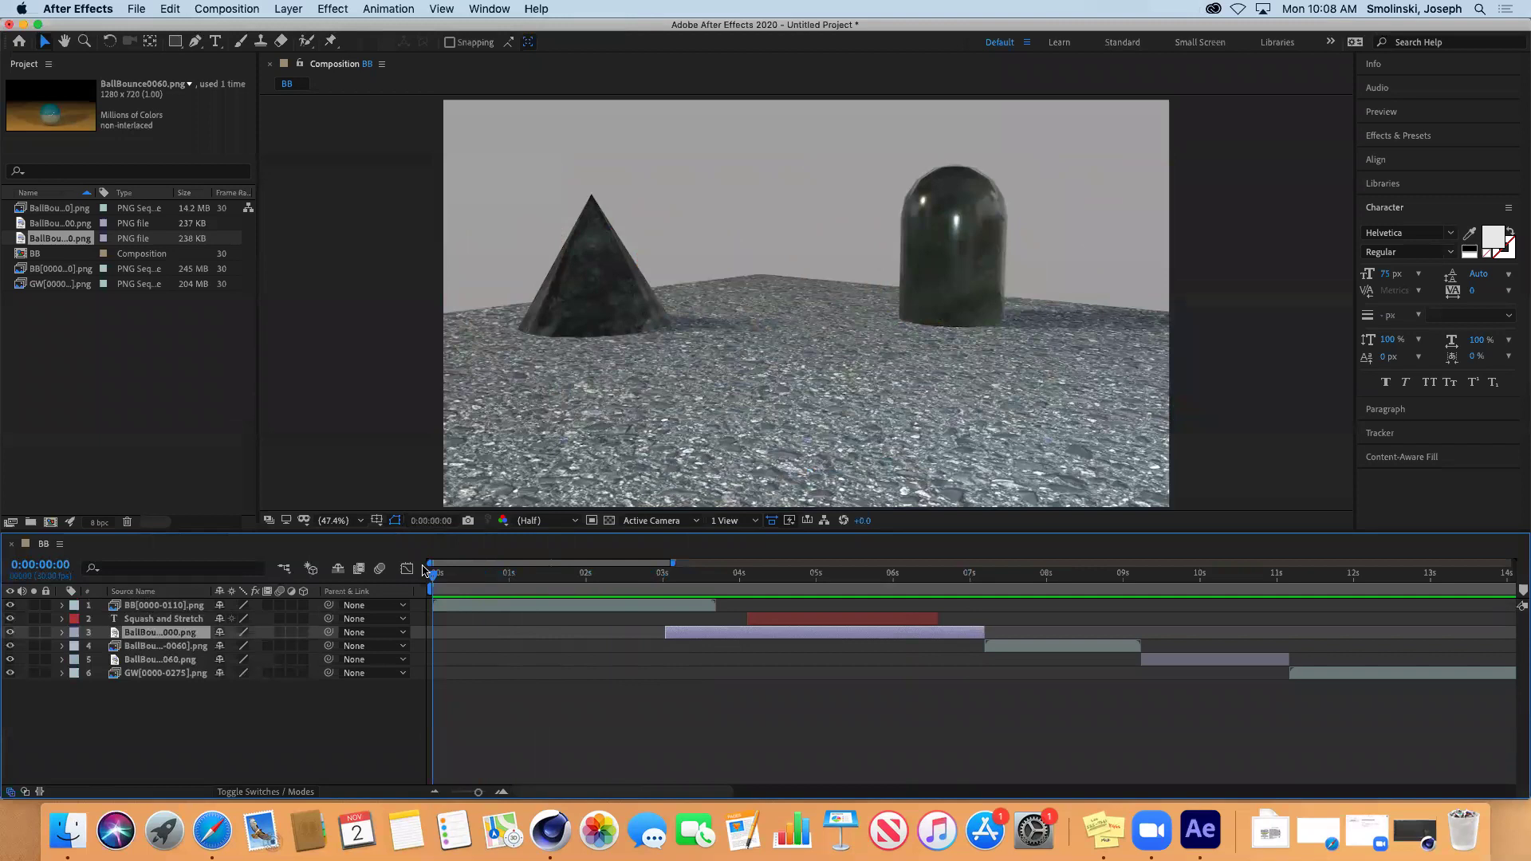
{"action": "left_click", "coordinate": [459, 607]}
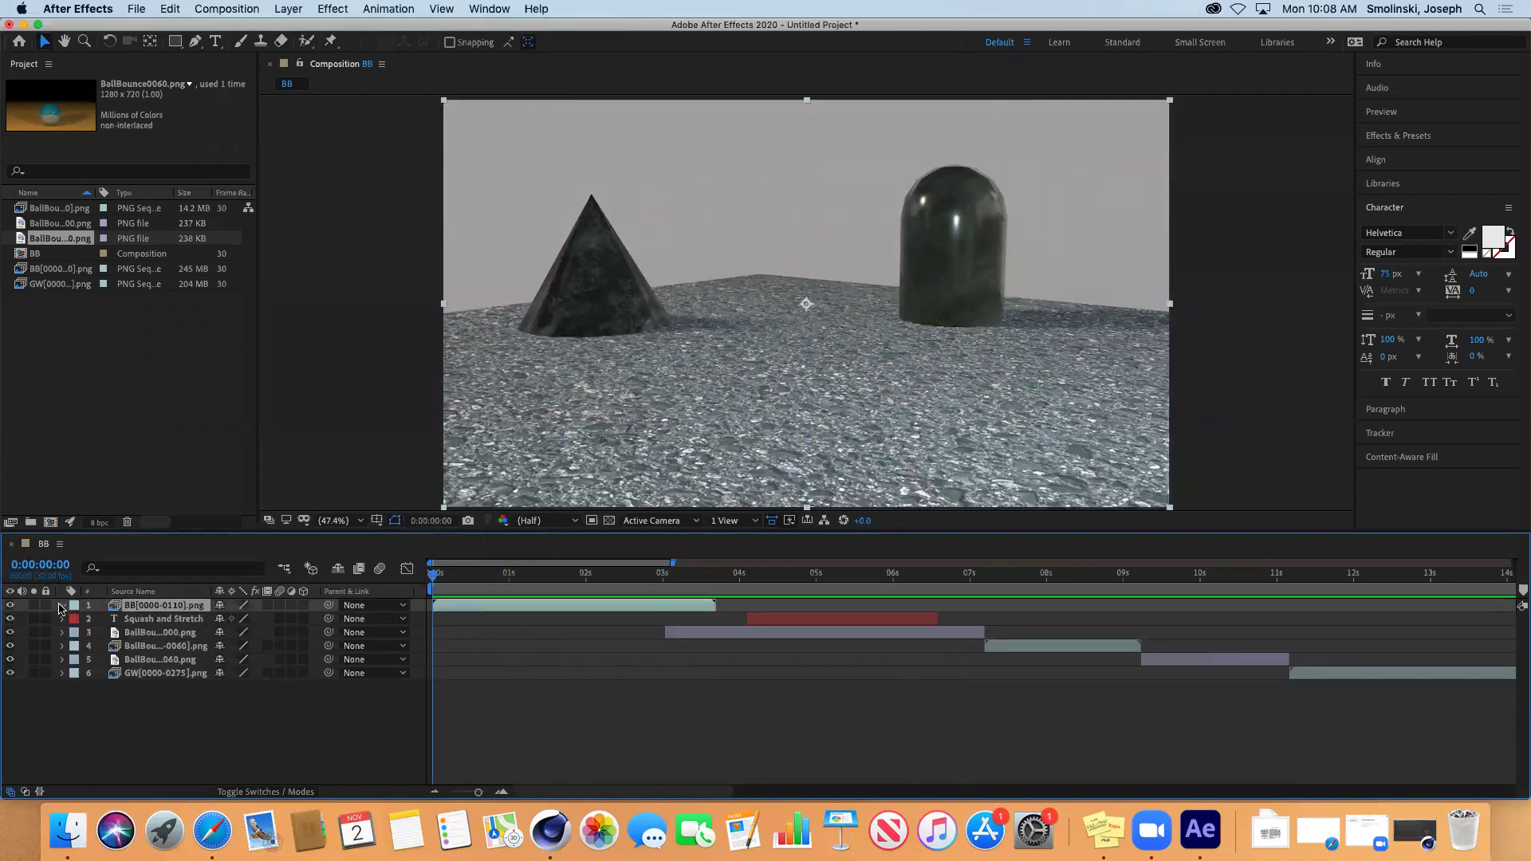
{"action": "left_click", "coordinate": [61, 607]}
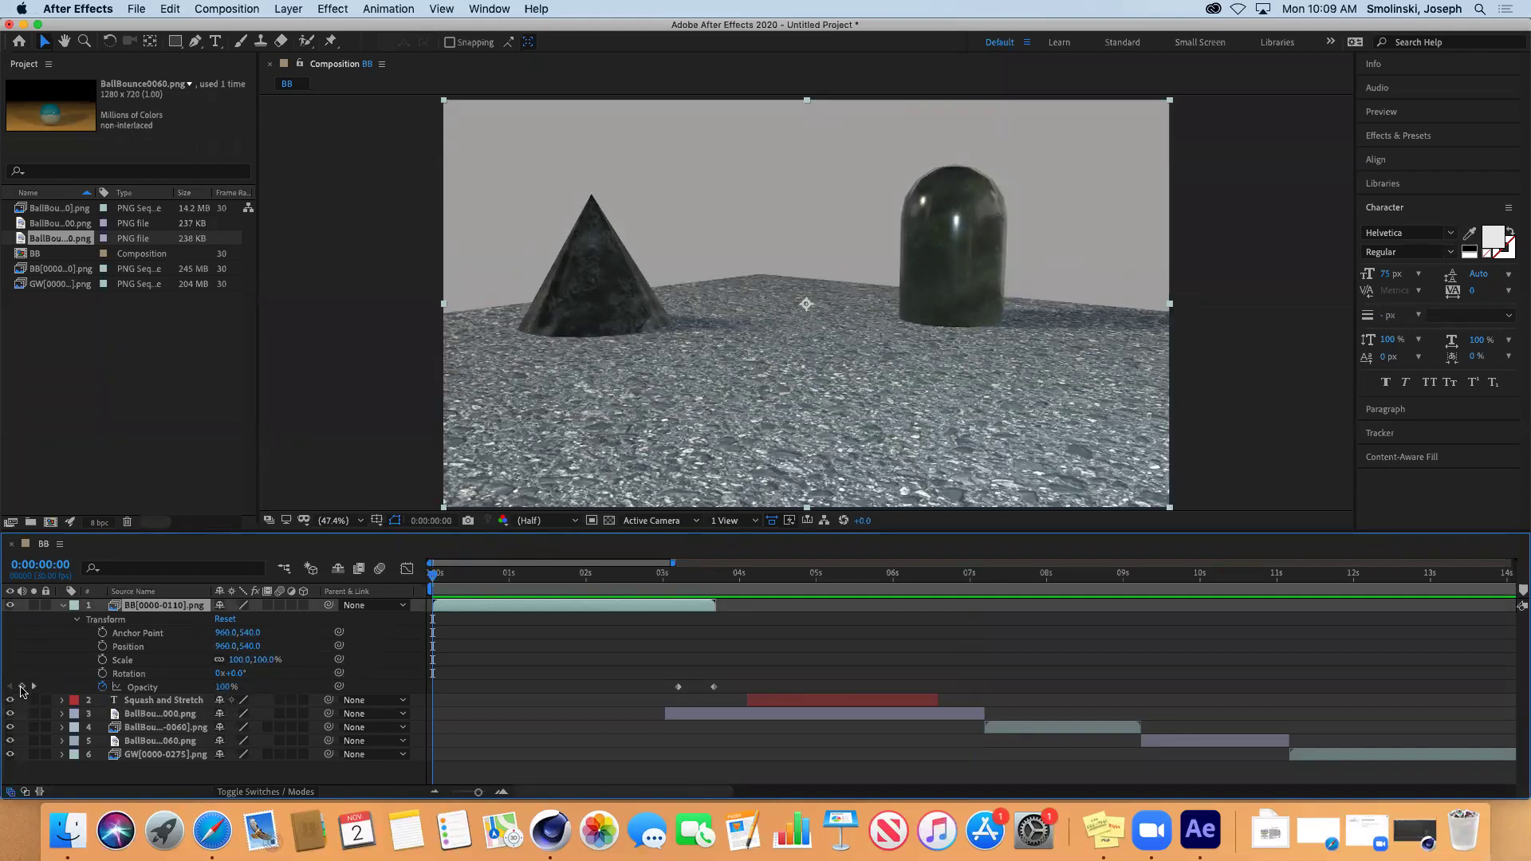
{"action": "left_click", "coordinate": [21, 687]}
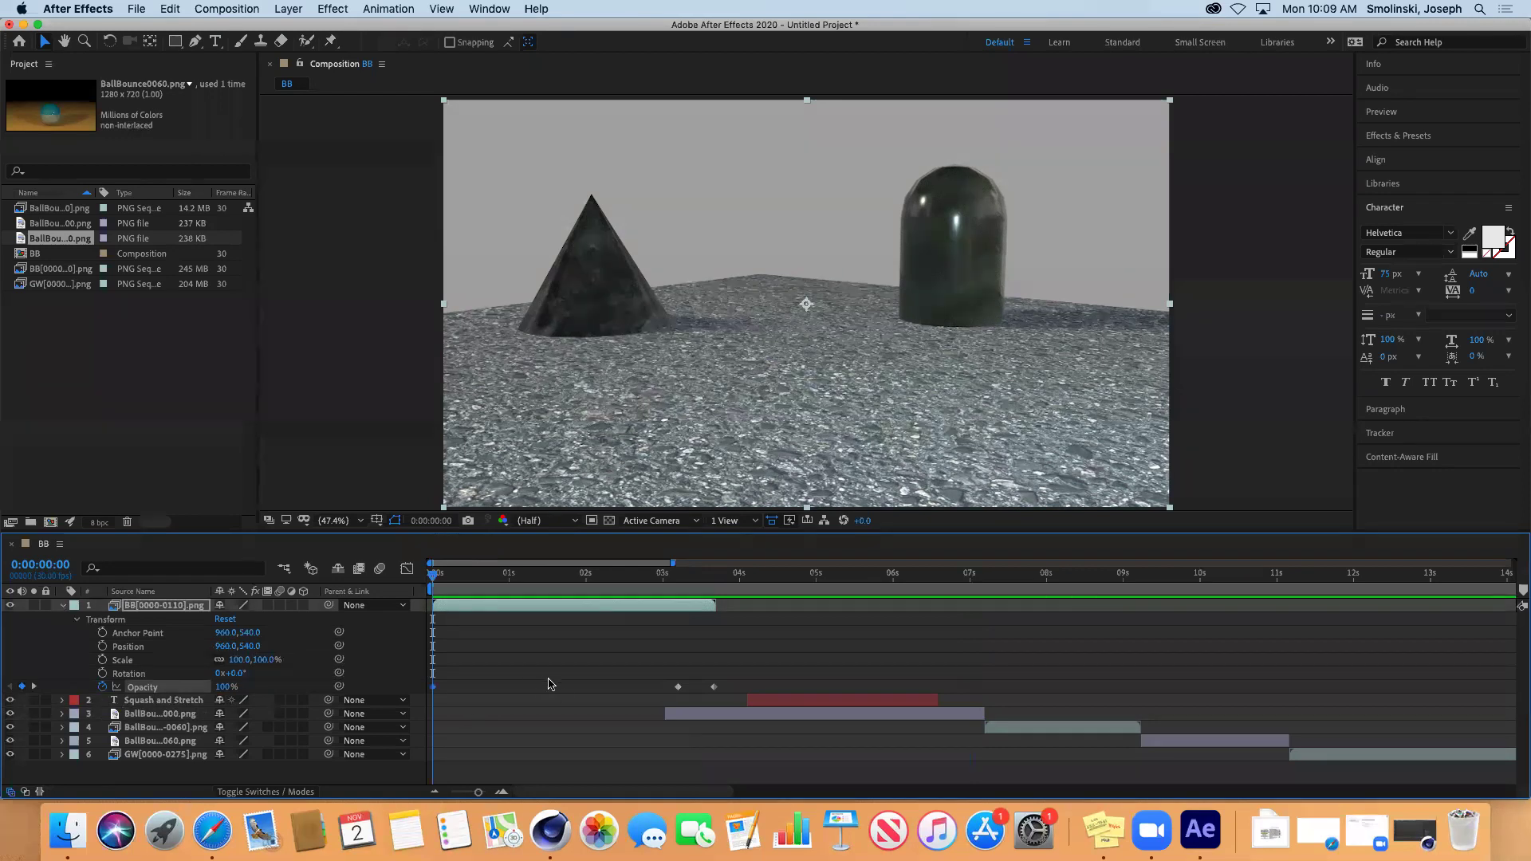
{"action": "left_click_drag", "start_coordinate": [224, 687], "coordinate": [106, 688]}
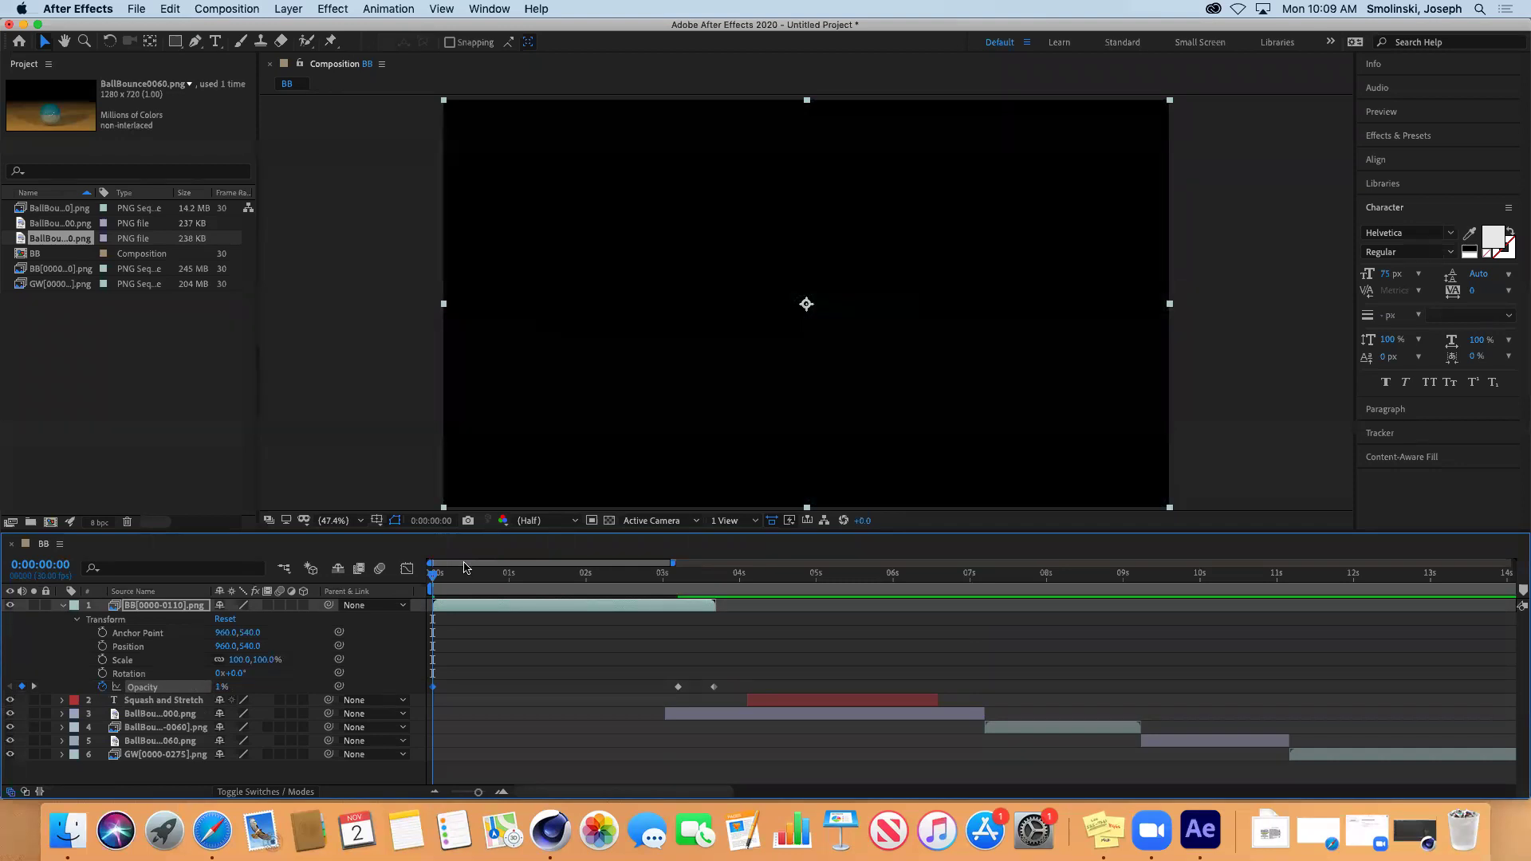
{"action": "left_click_drag", "start_coordinate": [433, 578], "coordinate": [448, 580]}
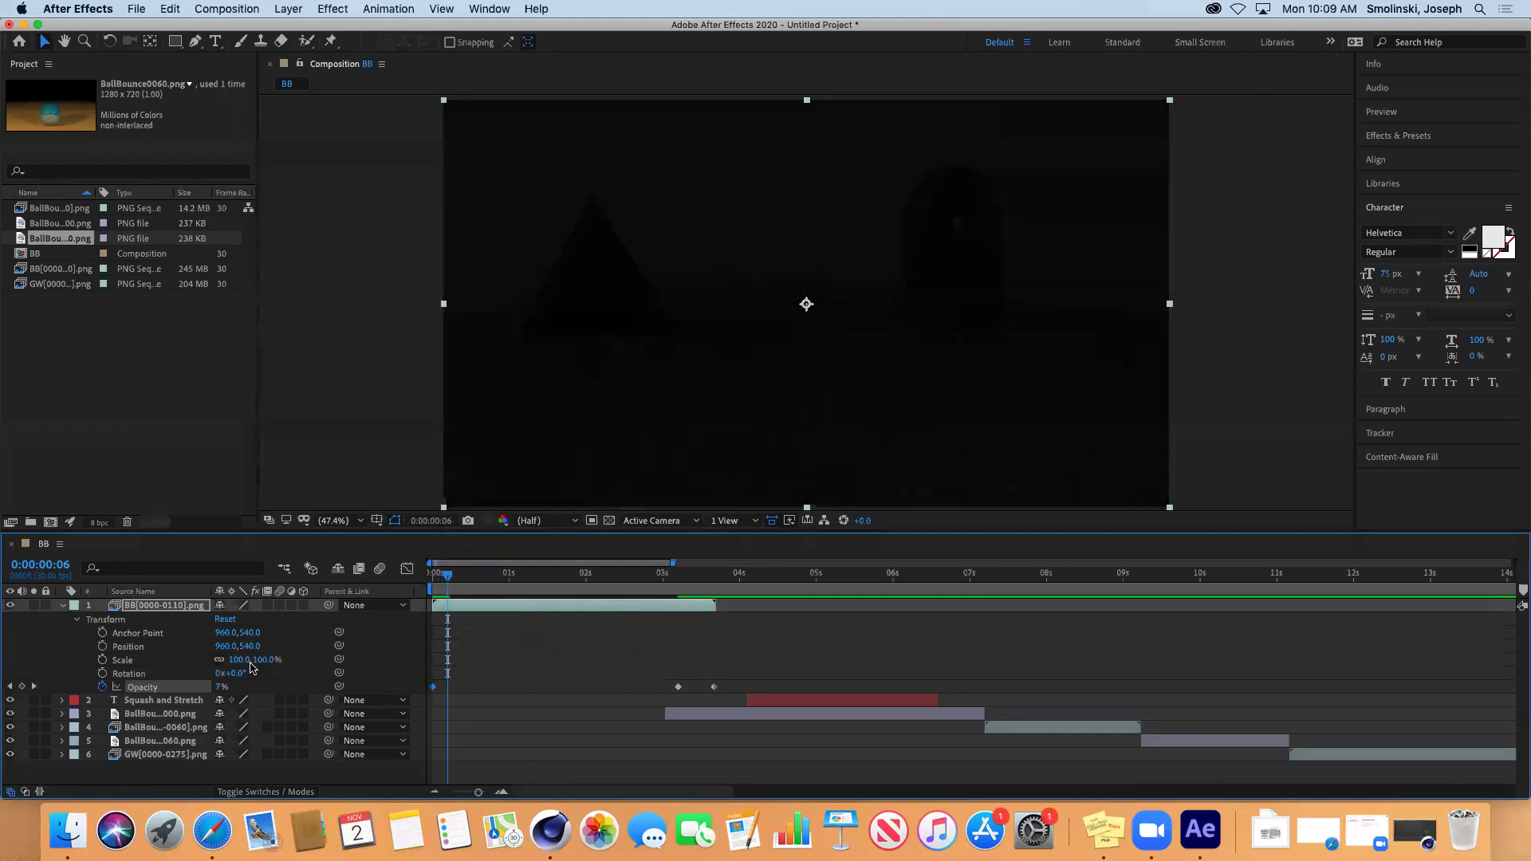
{"action": "left_click_drag", "start_coordinate": [219, 687], "coordinate": [293, 687]}
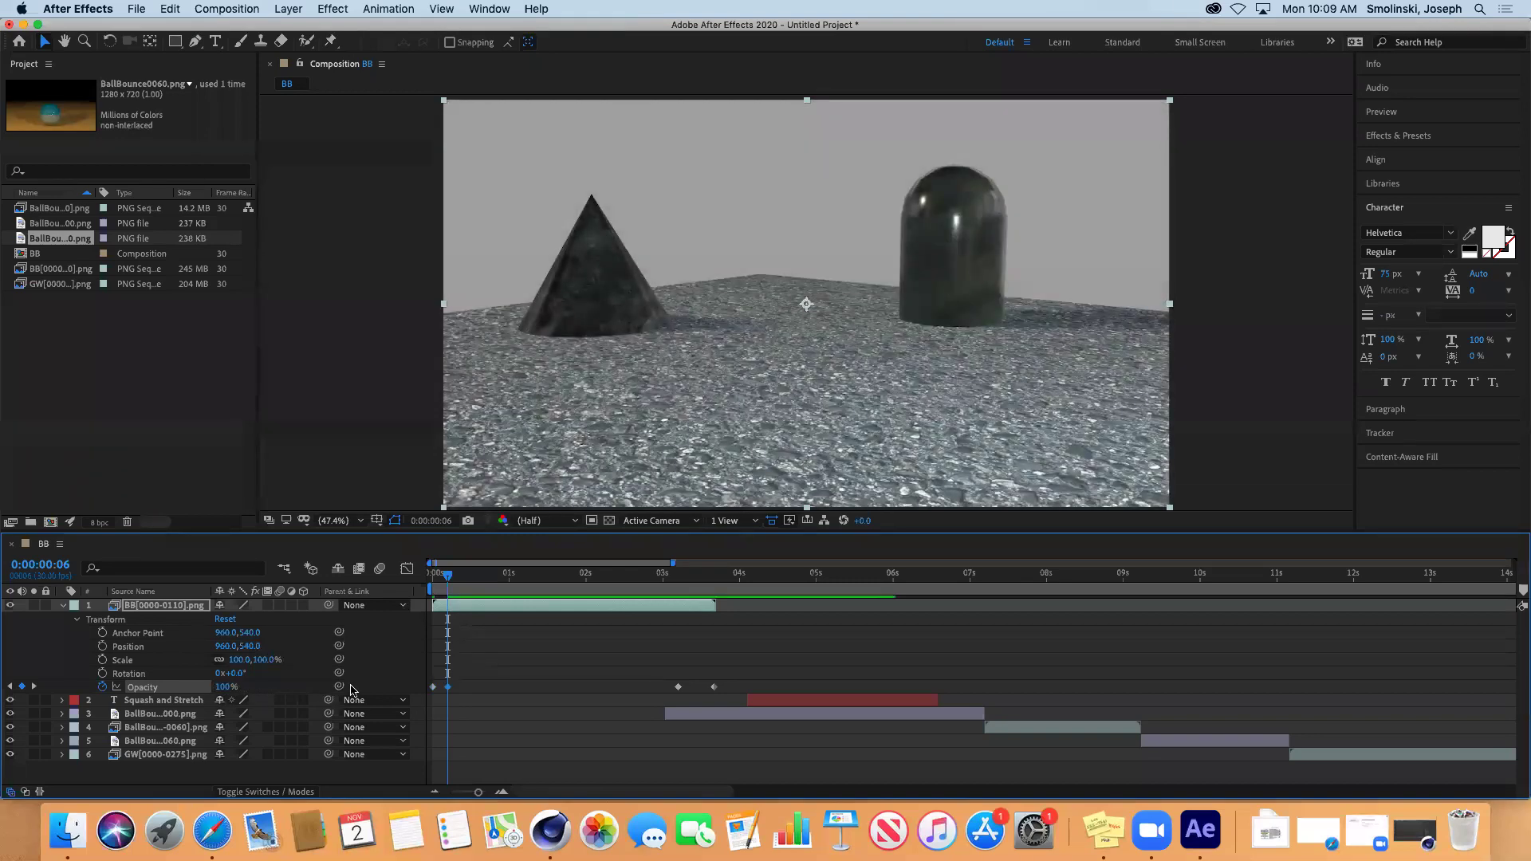
- Preview the composition from its start to 0:00:11:29, and collapse the BB sequence layer's properties
{"action": "left_click_drag", "start_coordinate": [445, 580], "coordinate": [419, 581]}
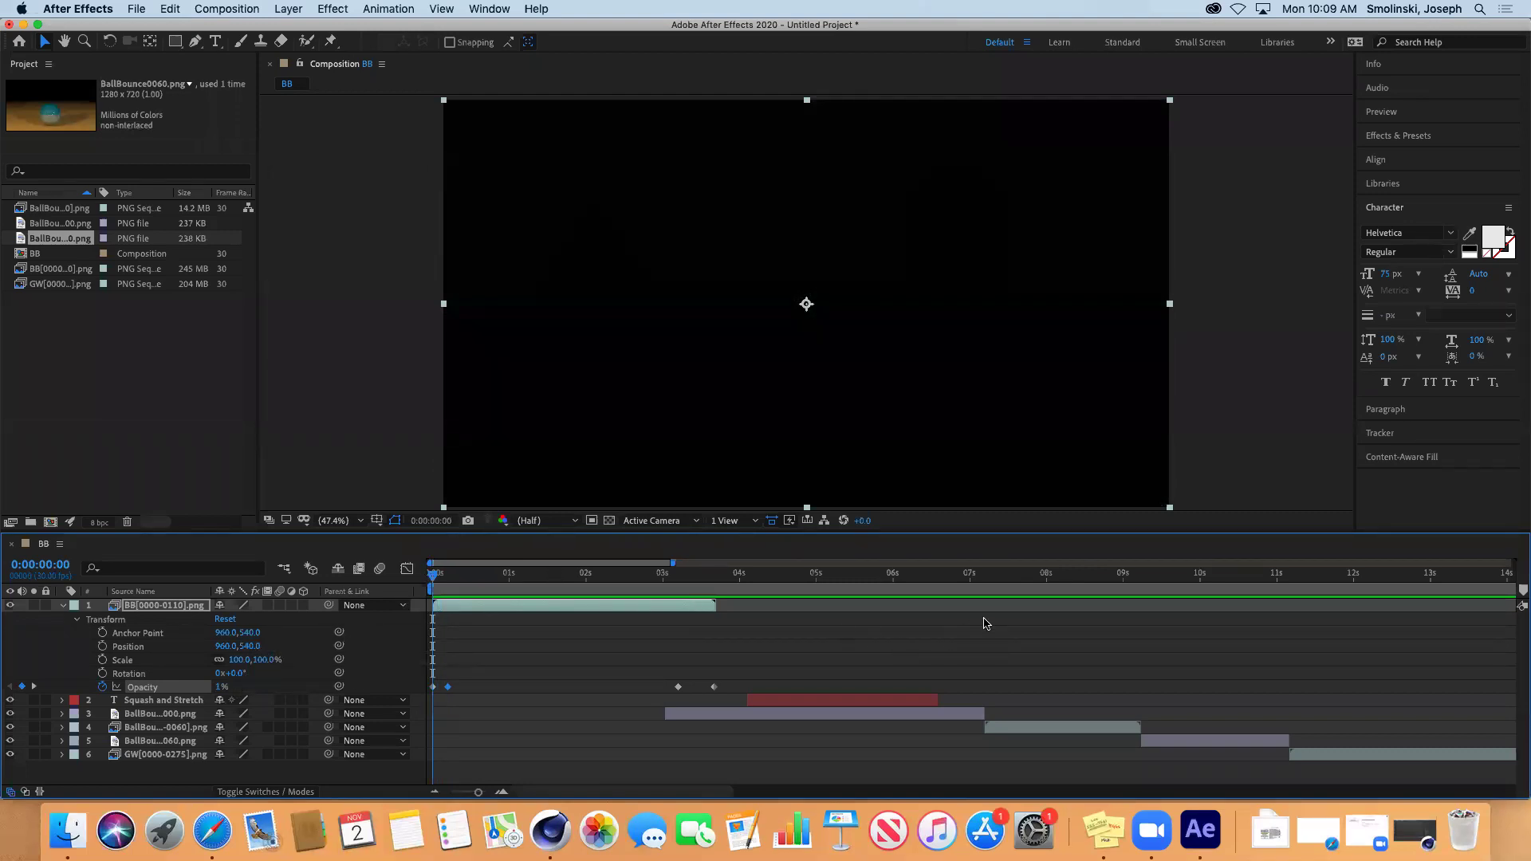
{"action": "key", "text": "space"}
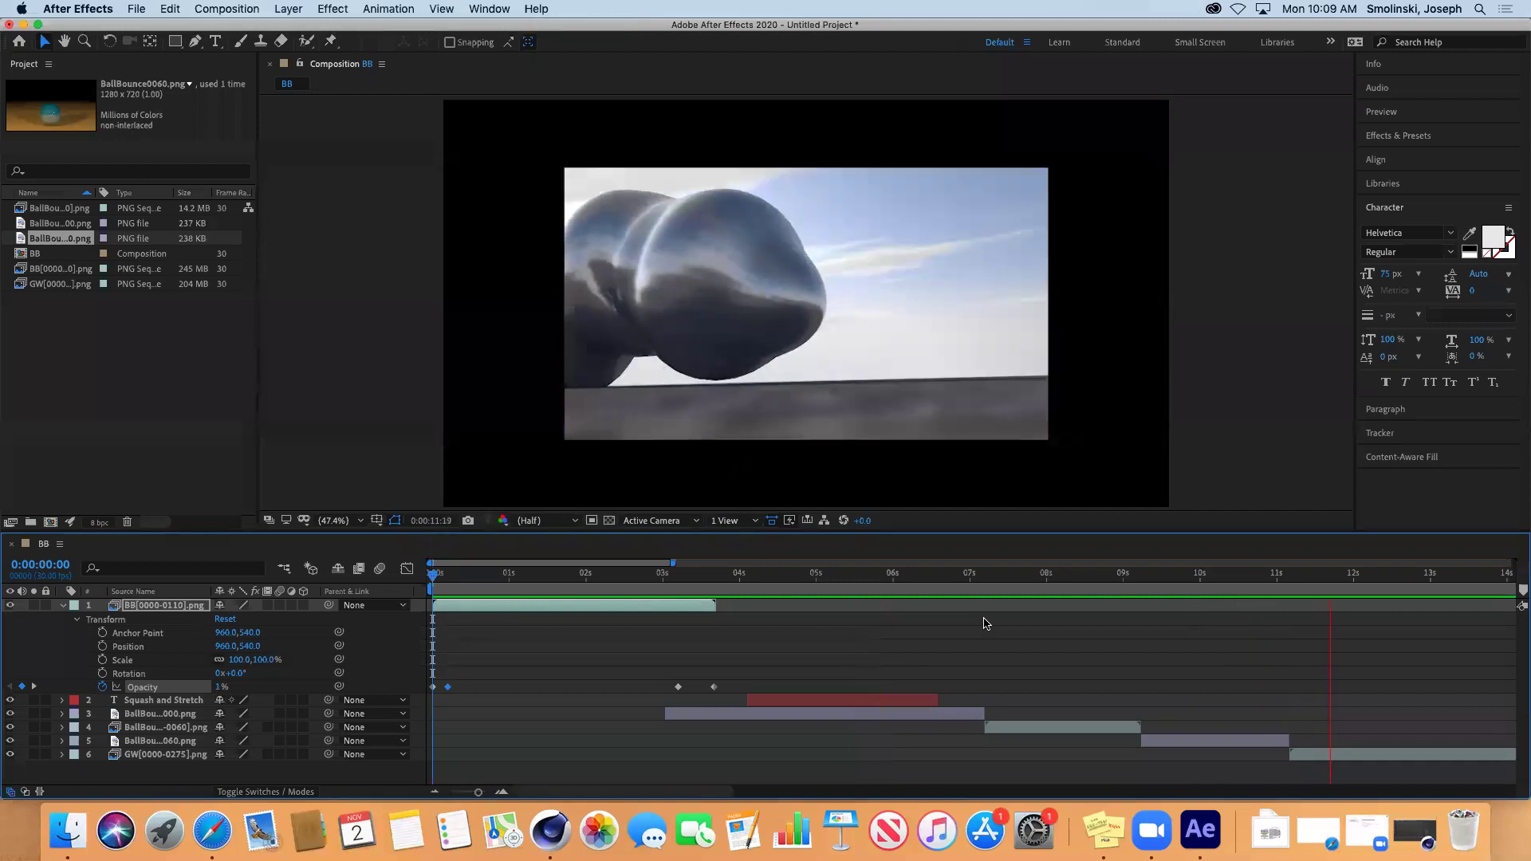
{"action": "key", "text": "space"}
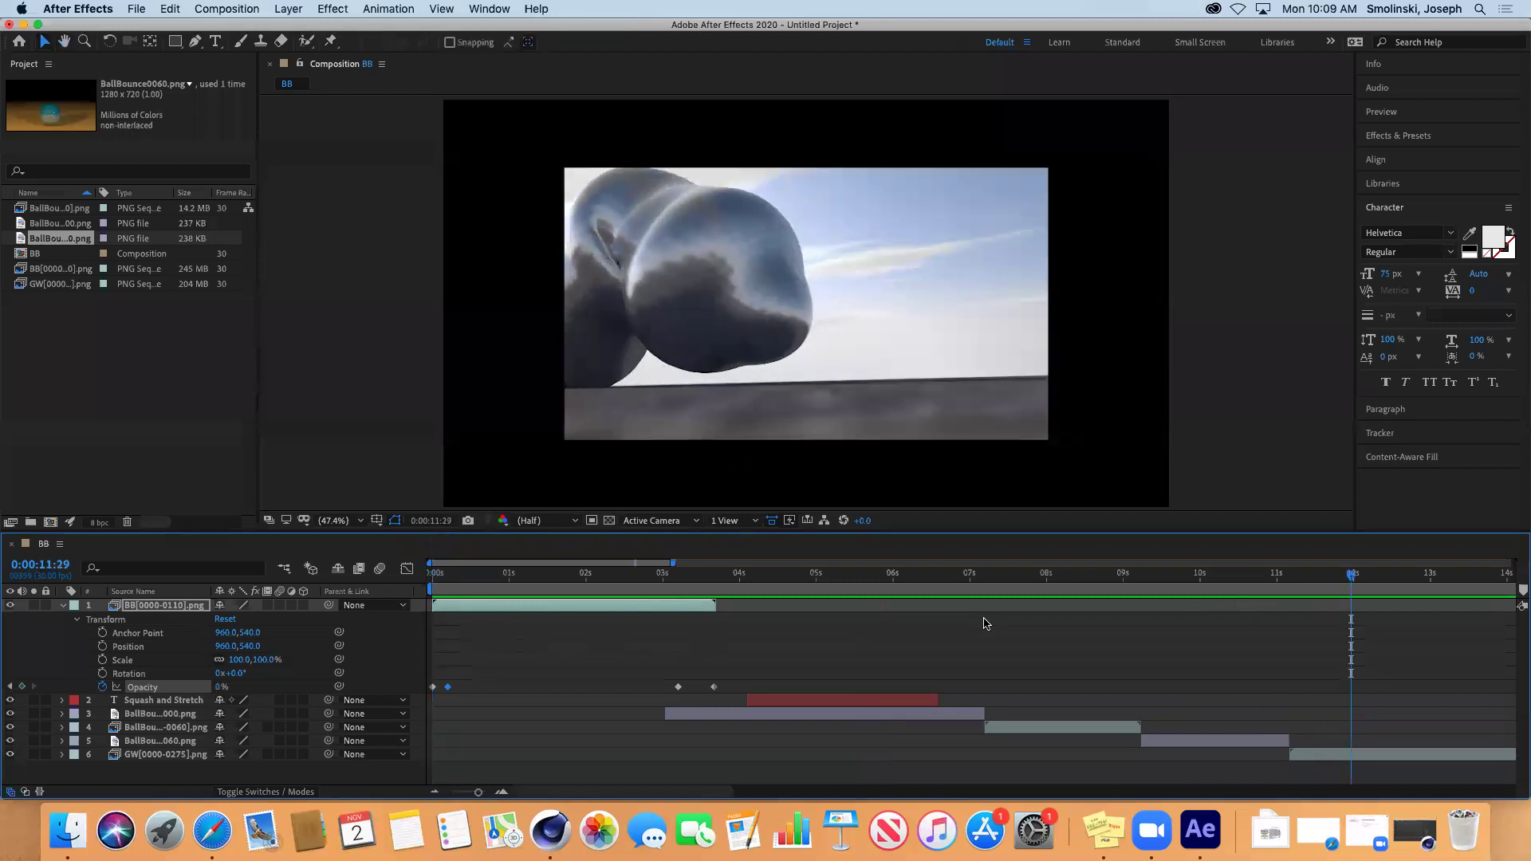
{"action": "left_click", "coordinate": [64, 609]}
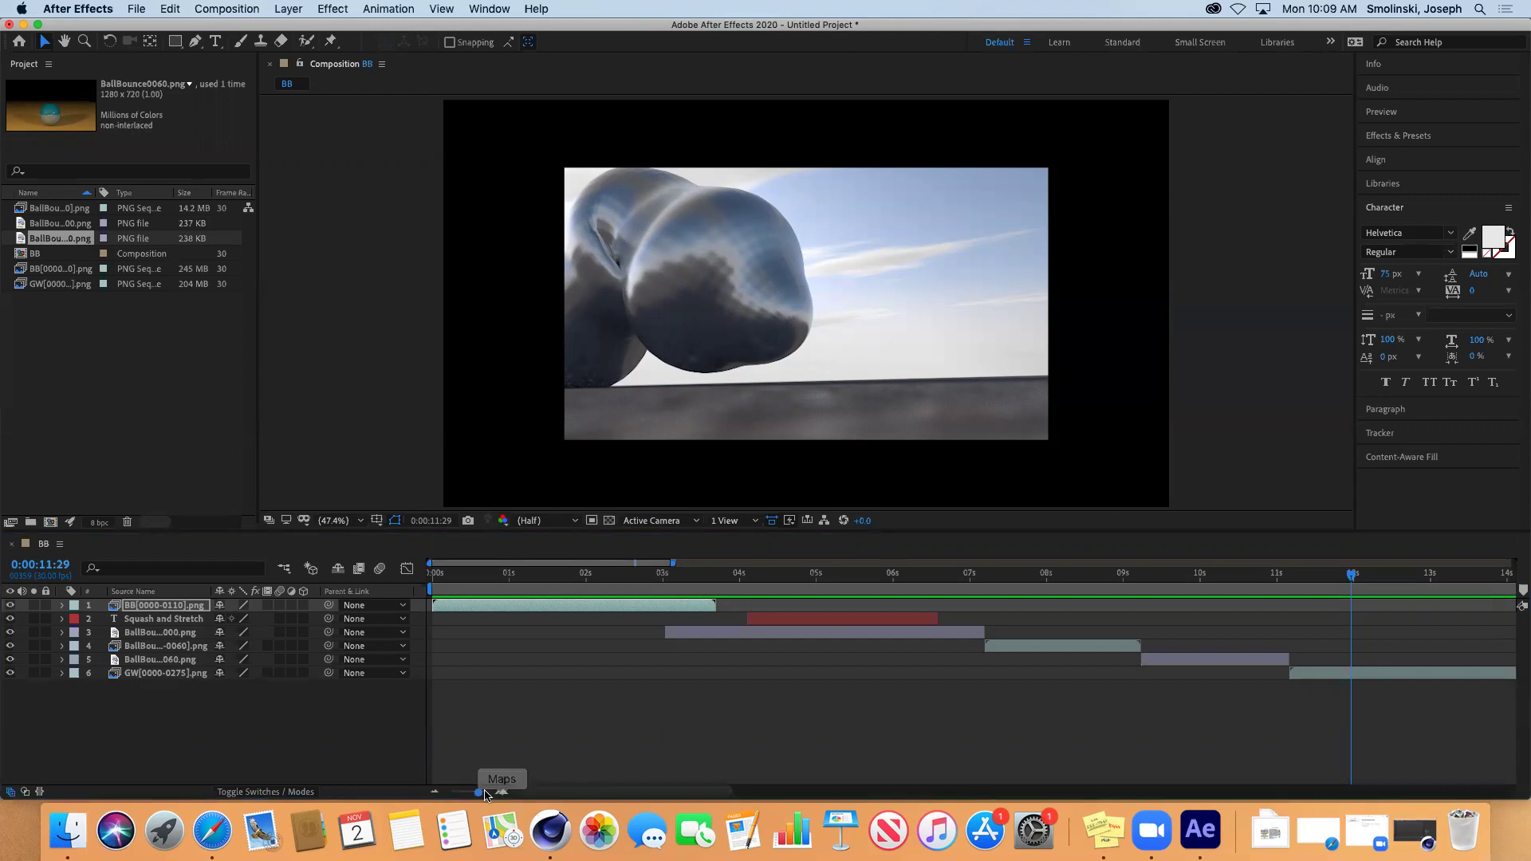
- Copy the Squash and Stretch text layer and paste it directly above the second ball still layer, BallBounce0060.png
{"action": "left_click_drag", "start_coordinate": [478, 795], "coordinate": [453, 795]}
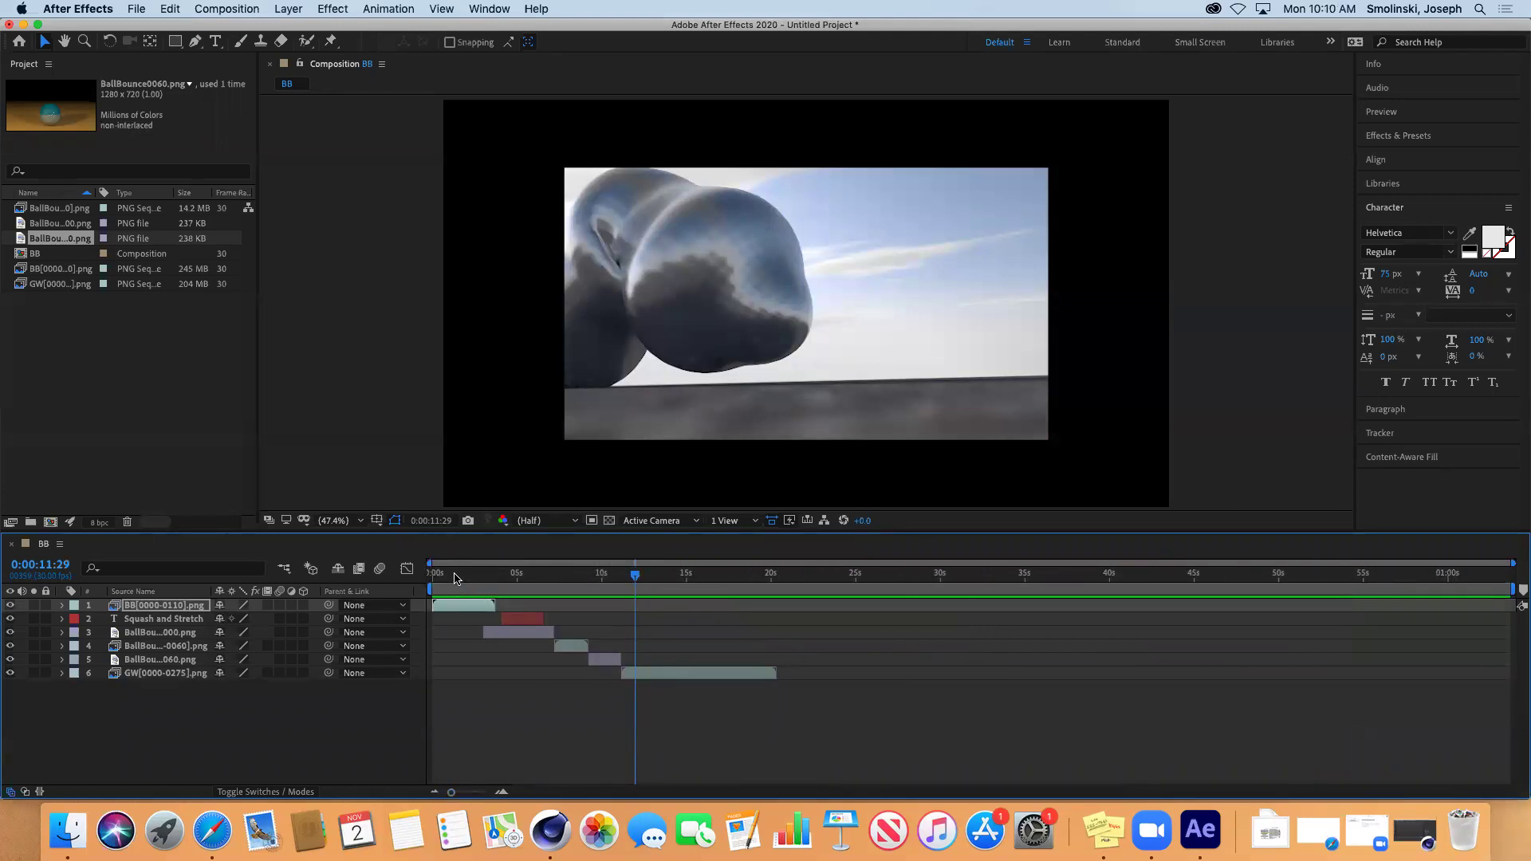
{"action": "left_click", "coordinate": [644, 677]}
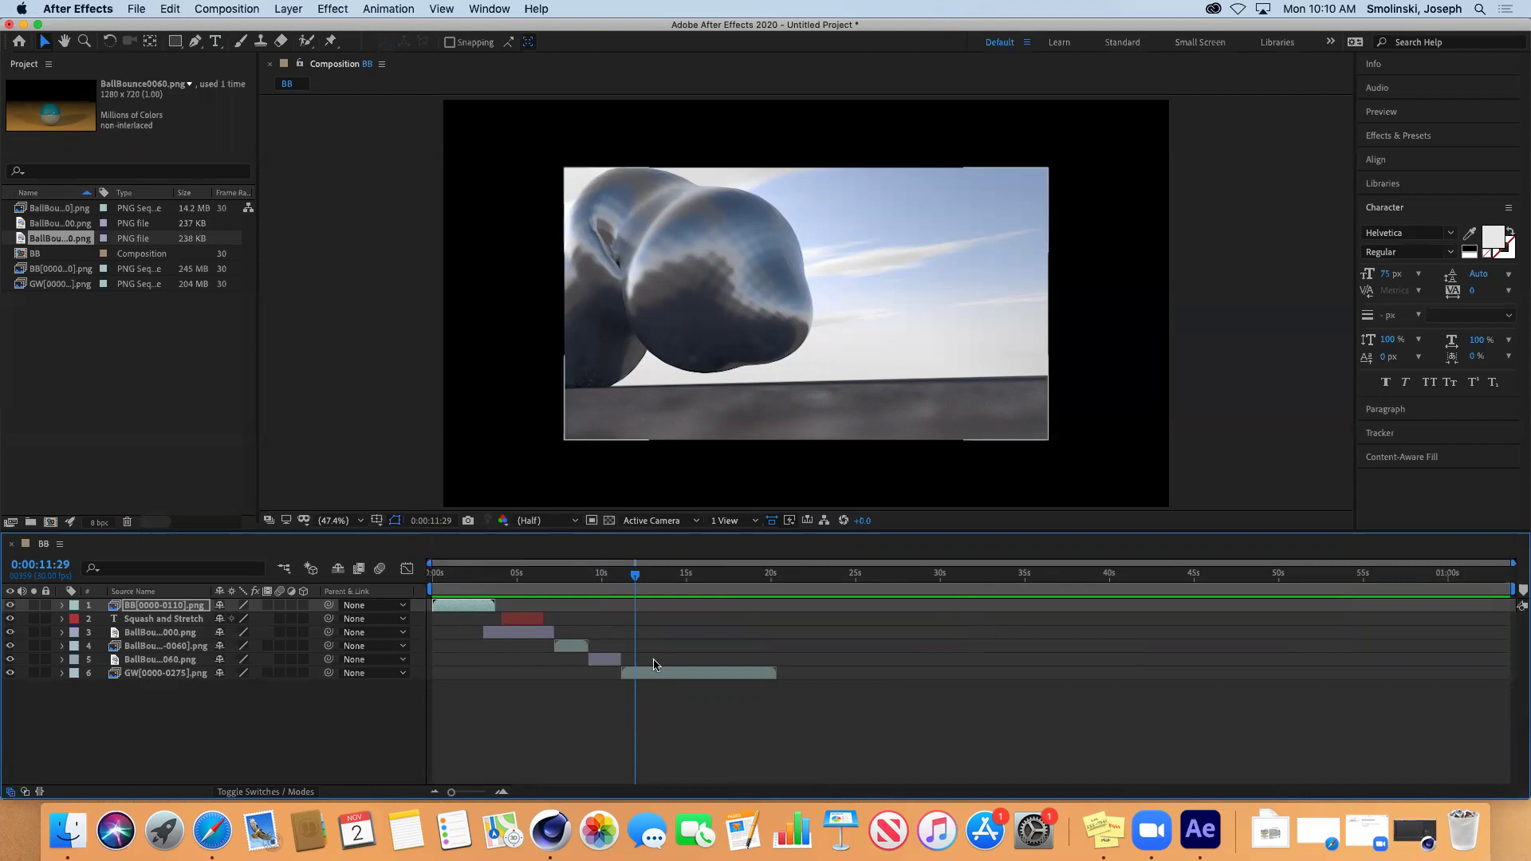
{"action": "left_click_drag", "start_coordinate": [636, 577], "coordinate": [502, 639]}
{"action": "left_click", "coordinate": [168, 623]}
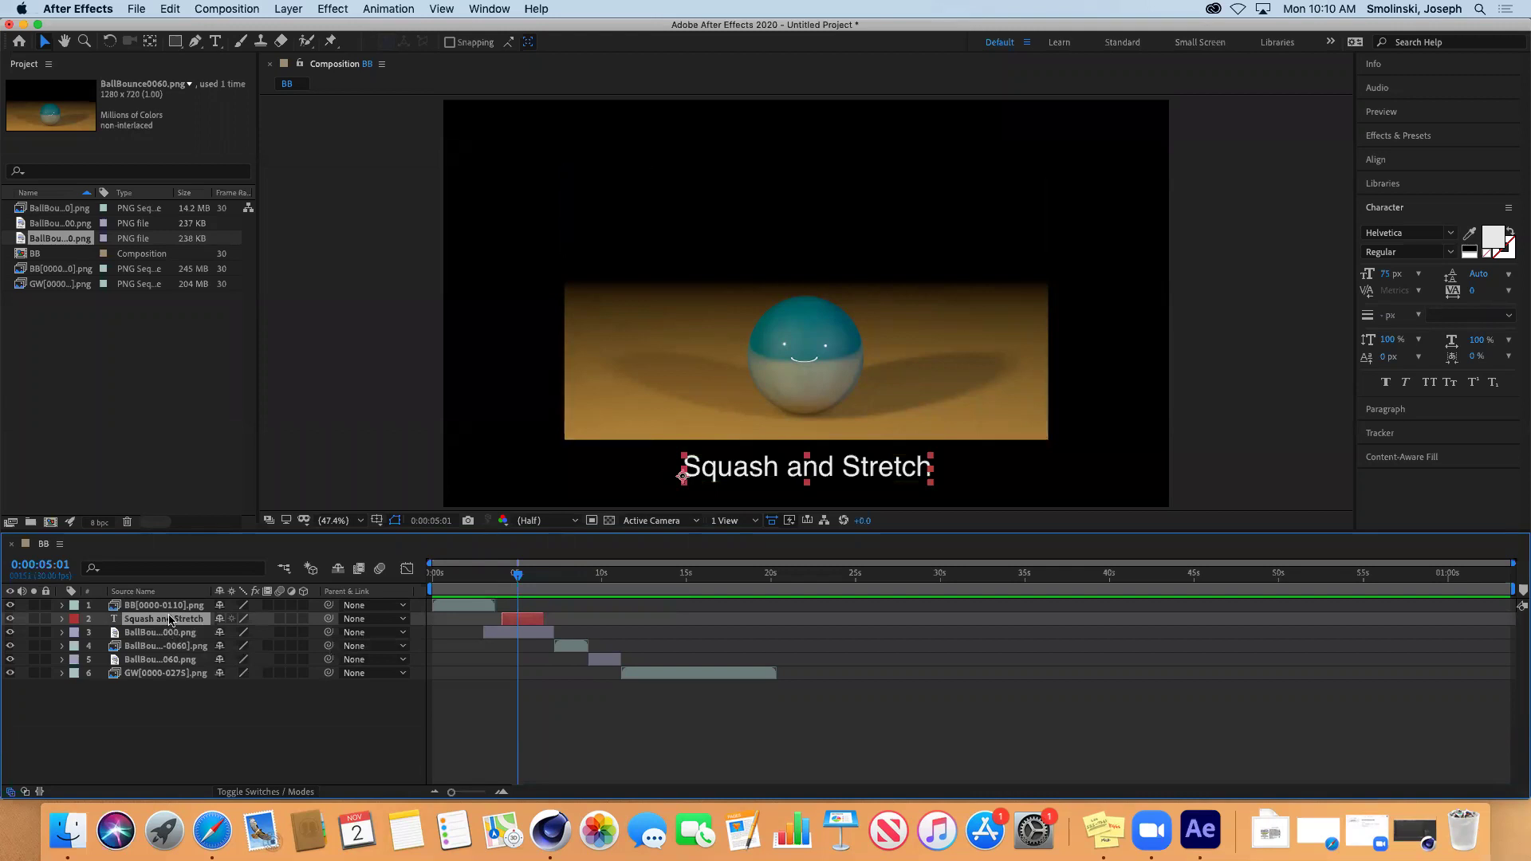
{"action": "left_click", "coordinate": [168, 662]}
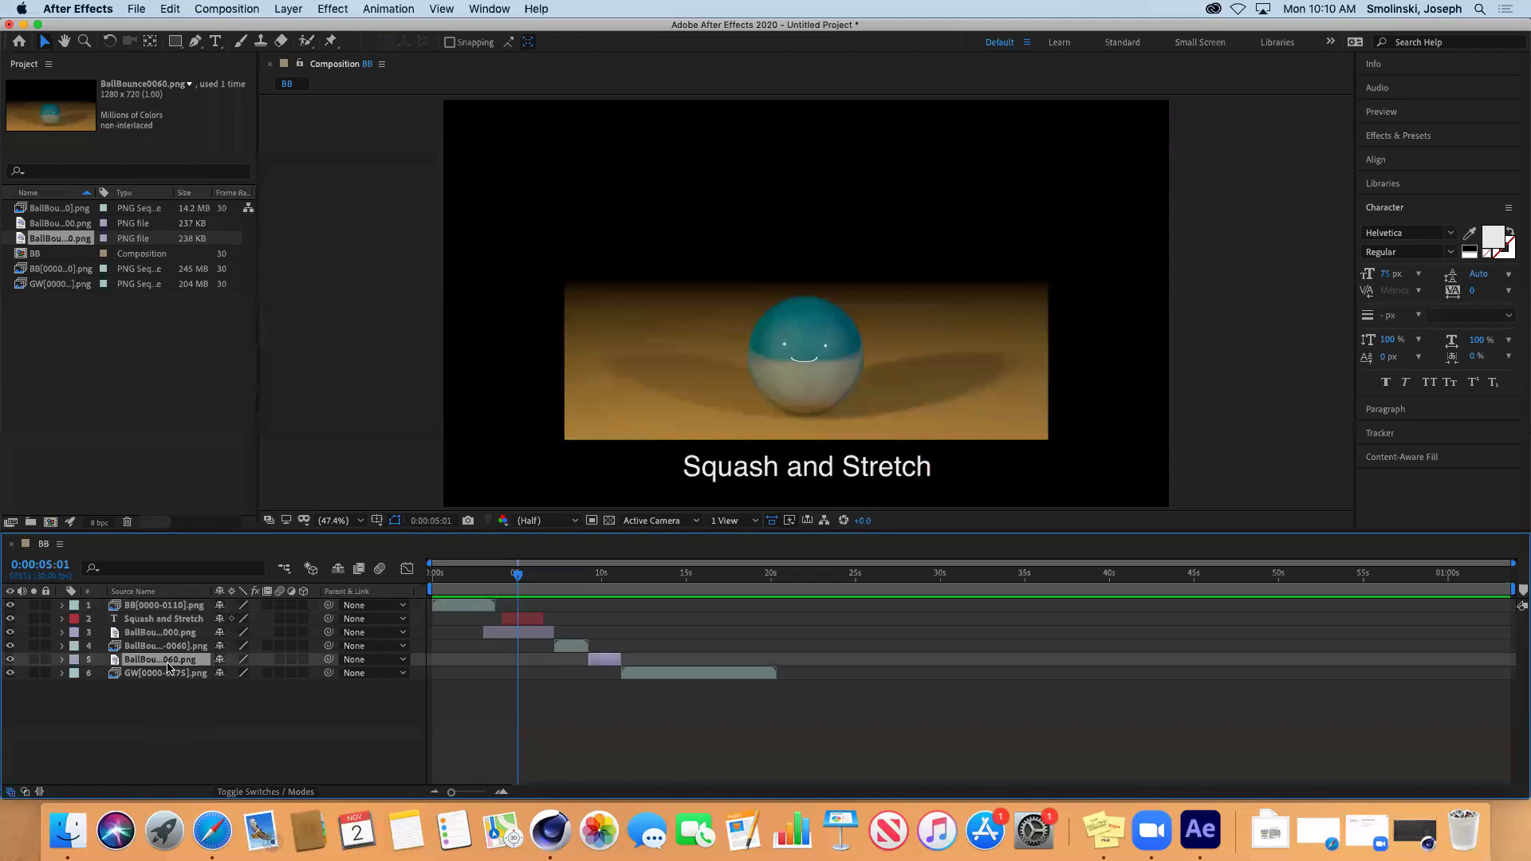
{"action": "key", "text": "super+v"}
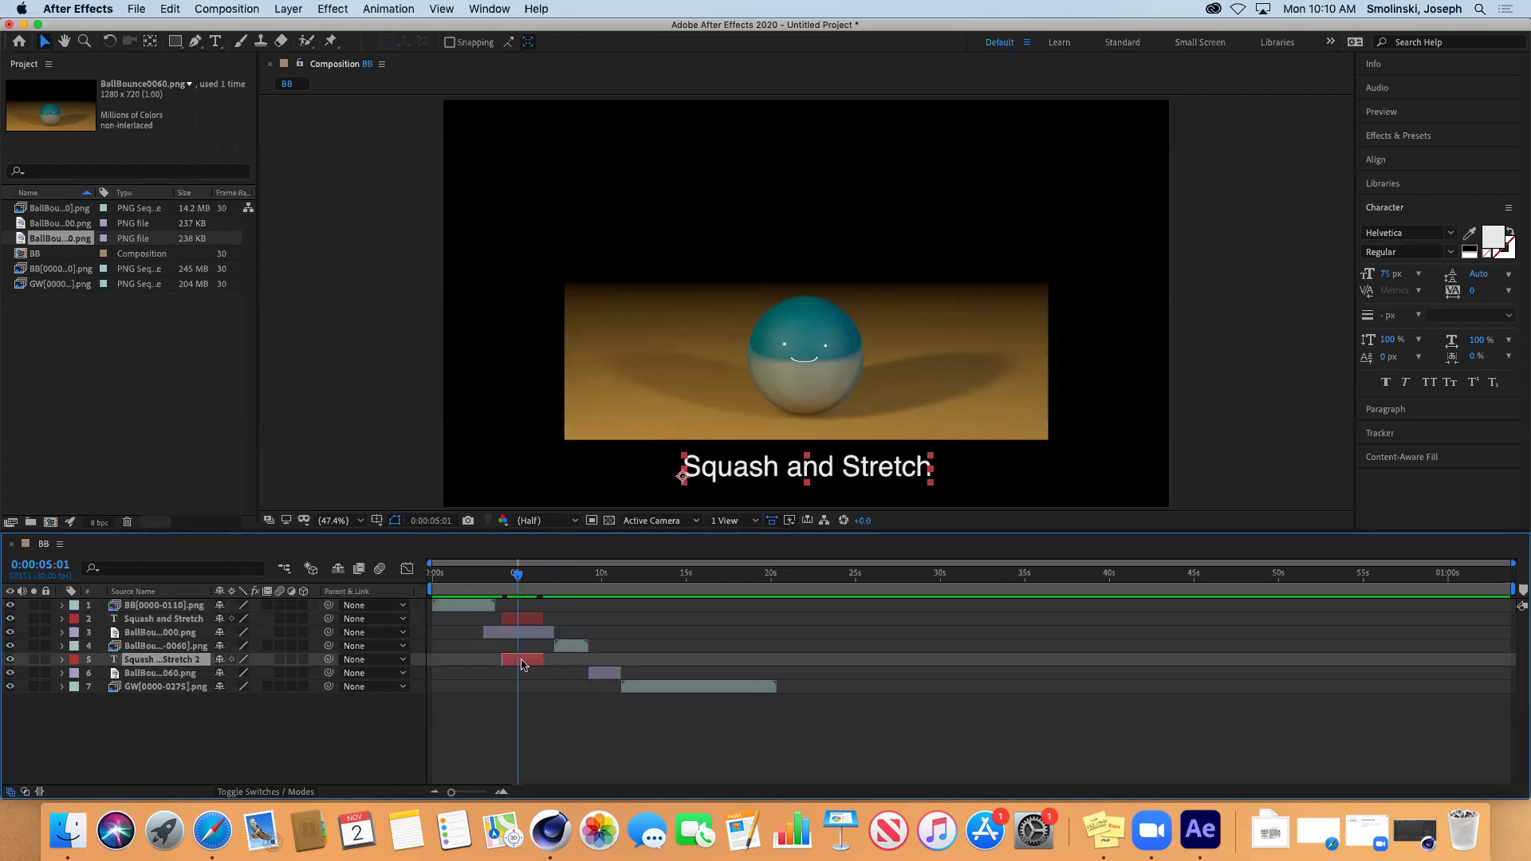
- Move the pasted title layer so it starts together with the GW[0000-0275].png sequence, at about 11 s
{"action": "left_click_drag", "start_coordinate": [522, 662], "coordinate": [632, 668]}
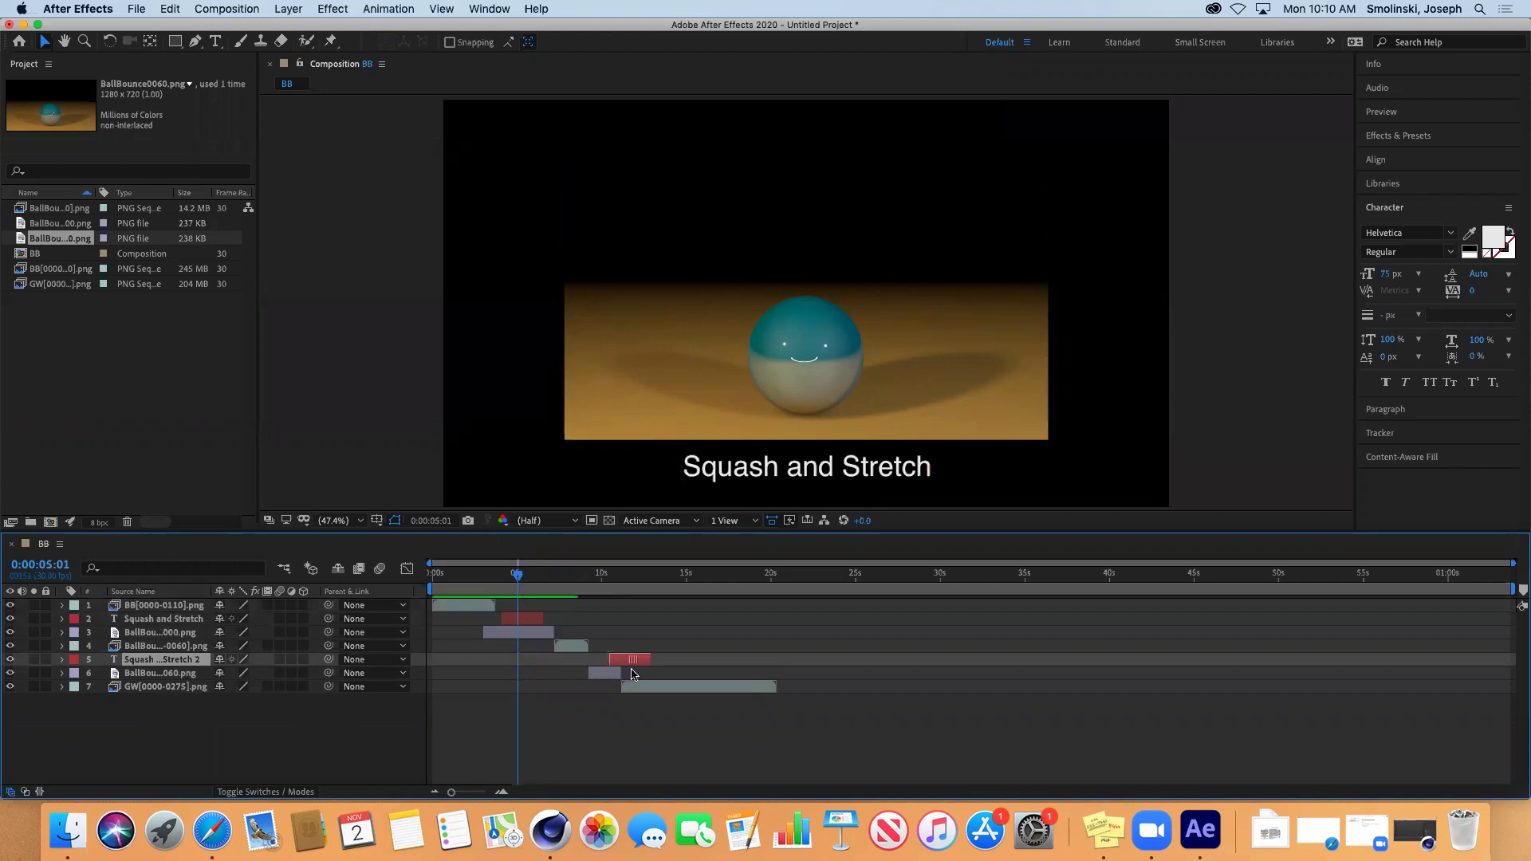
{"action": "left_click_drag", "start_coordinate": [518, 581], "coordinate": [635, 592]}
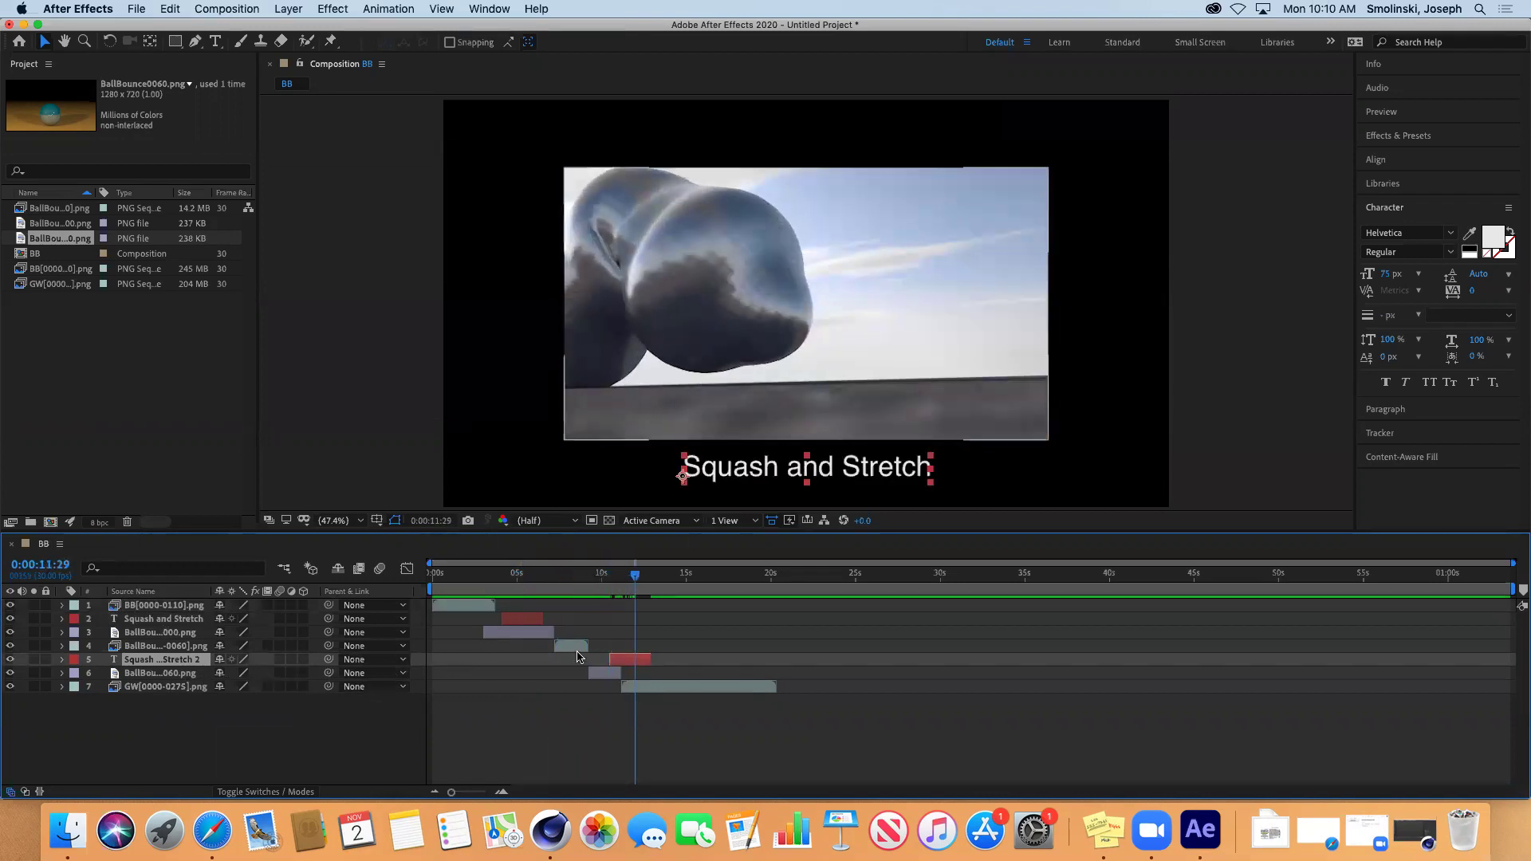
{"action": "left_click_drag", "start_coordinate": [627, 665], "coordinate": [640, 664]}
{"action": "left_click_drag", "start_coordinate": [627, 576], "coordinate": [634, 581]}
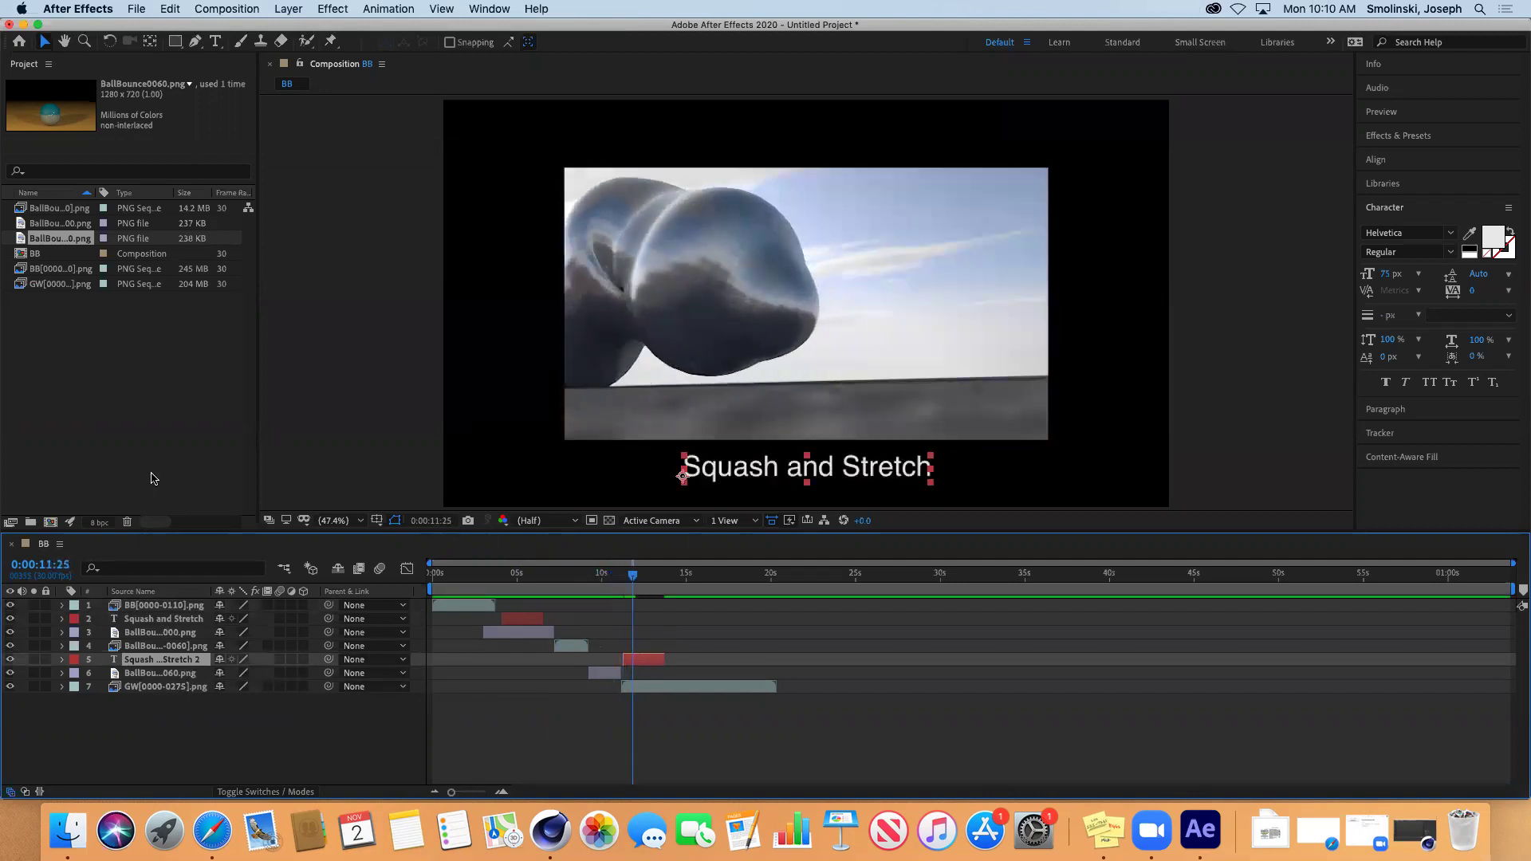
- Replace the text of the pasted title over the GW clip with "Something else"
{"action": "left_click", "coordinate": [216, 41]}
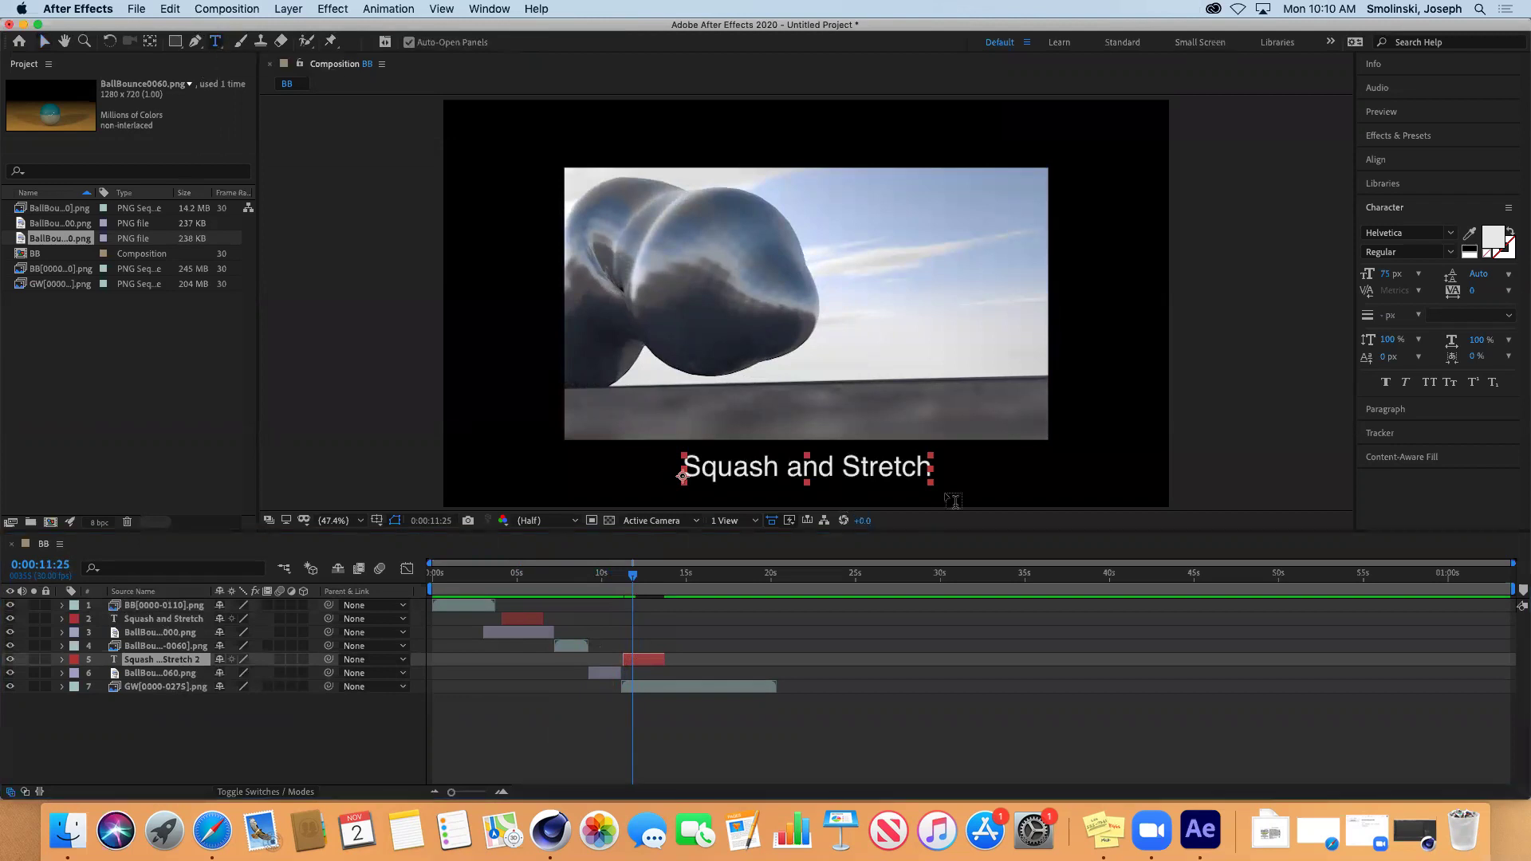
{"action": "triple_click", "coordinate": [881, 467]}
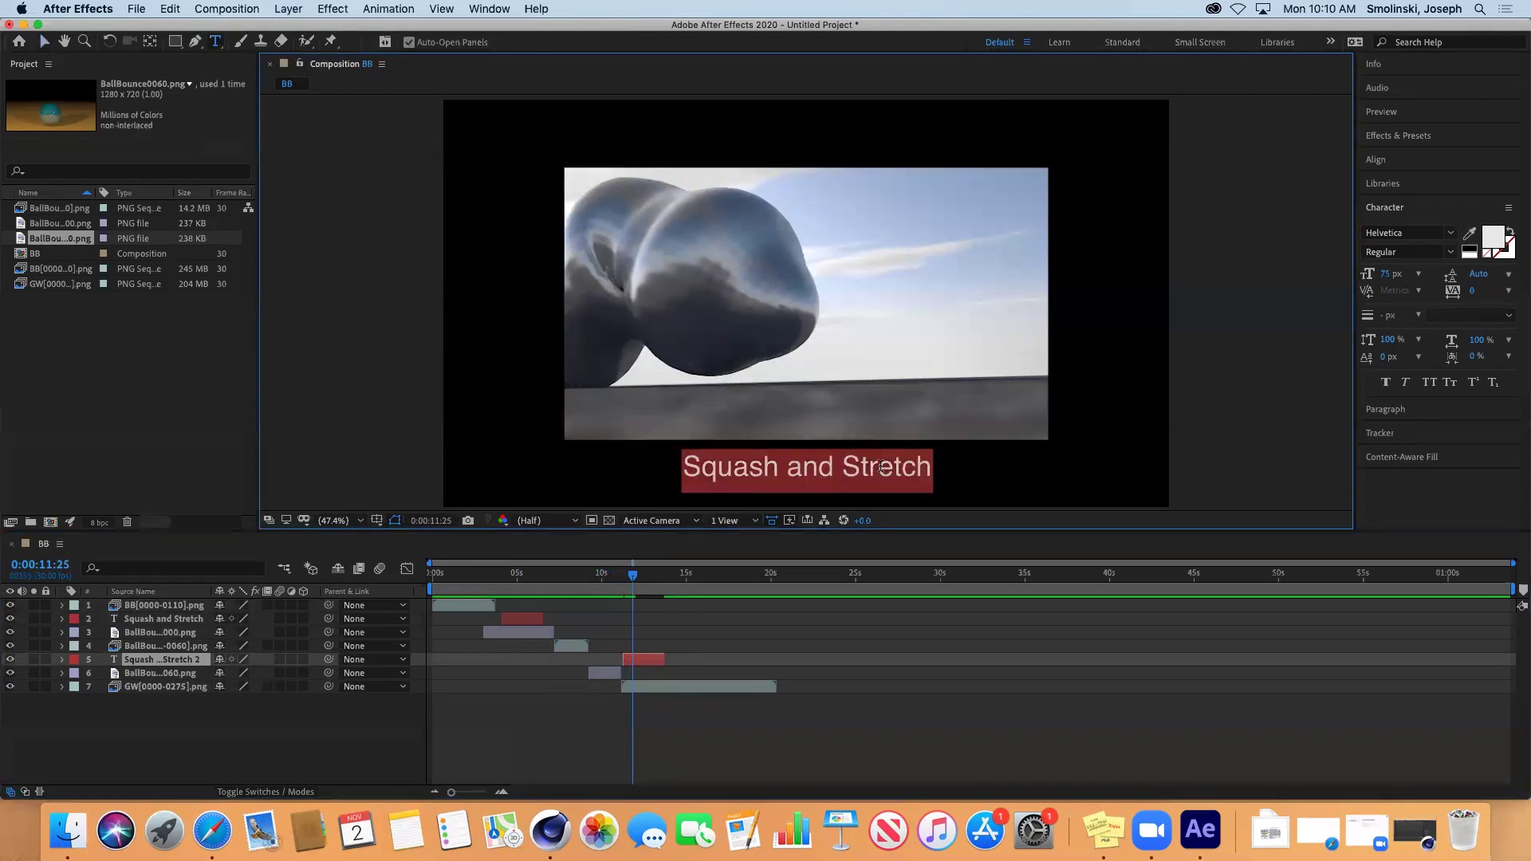
{"action": "type", "text": "Som"}
{"action": "type", "text": "eti"}
{"action": "type", "text": "hing ele"}
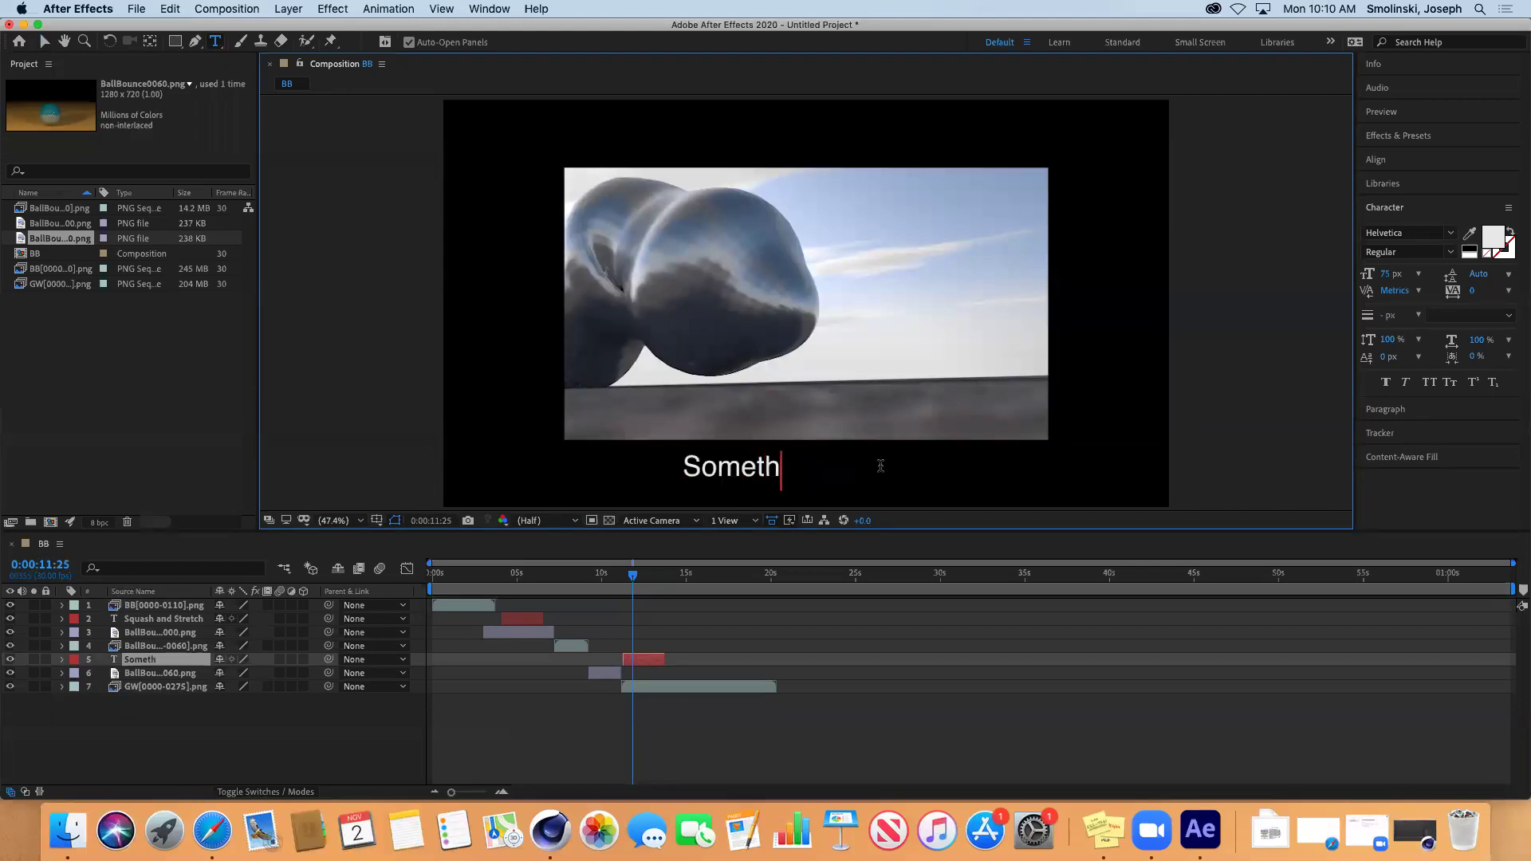
{"action": "type", "text": "se"}
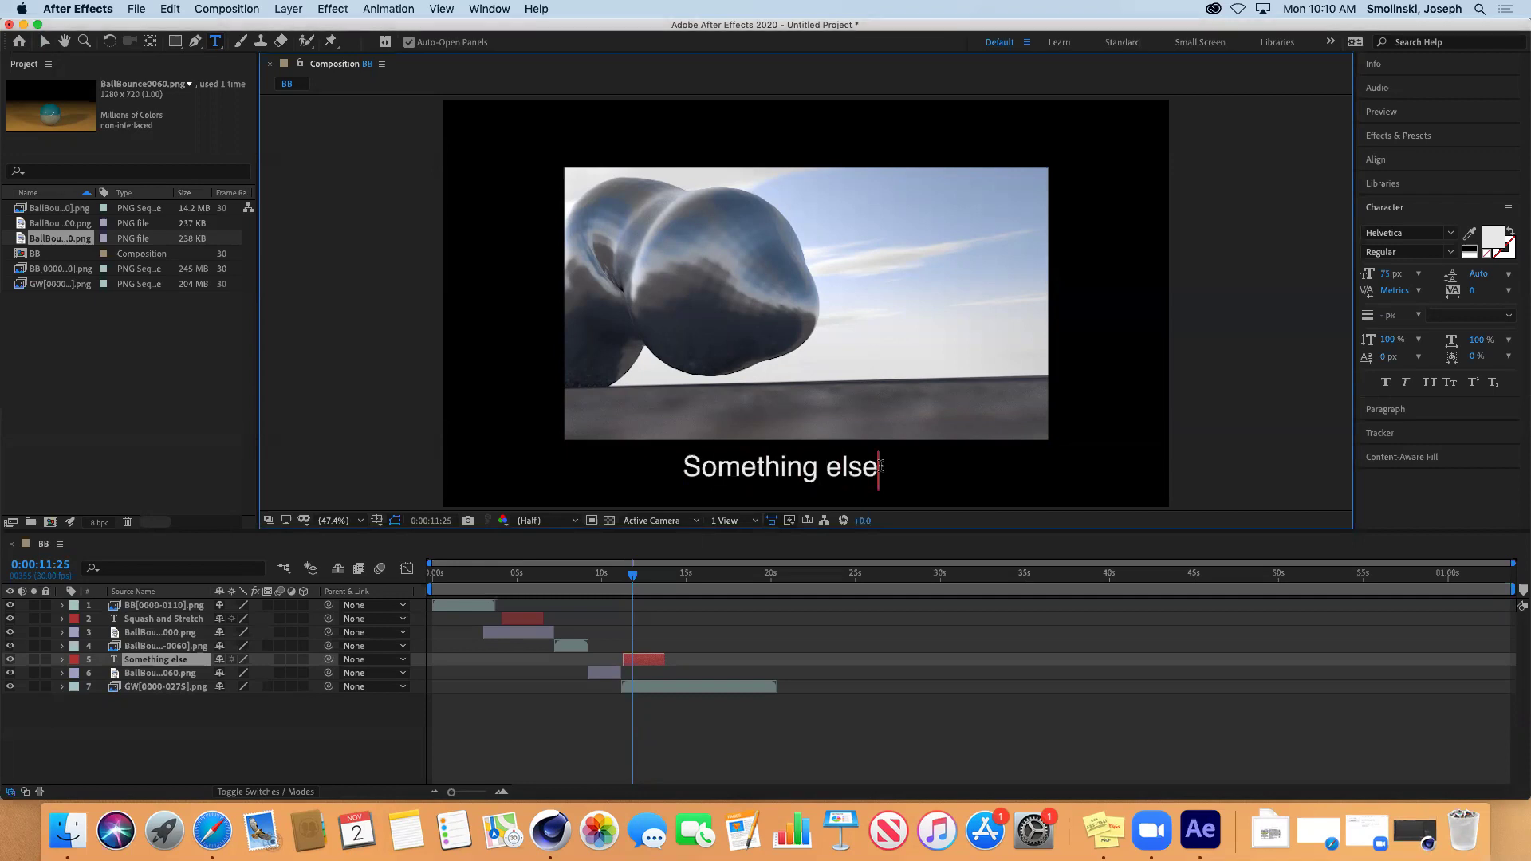
- Preview the GW clip and its title from 0:00:10:15, and scrub through the clip to 0:00:18:25
{"action": "left_click", "coordinate": [627, 580]}
{"action": "left_click_drag", "start_coordinate": [626, 580], "coordinate": [609, 580]}
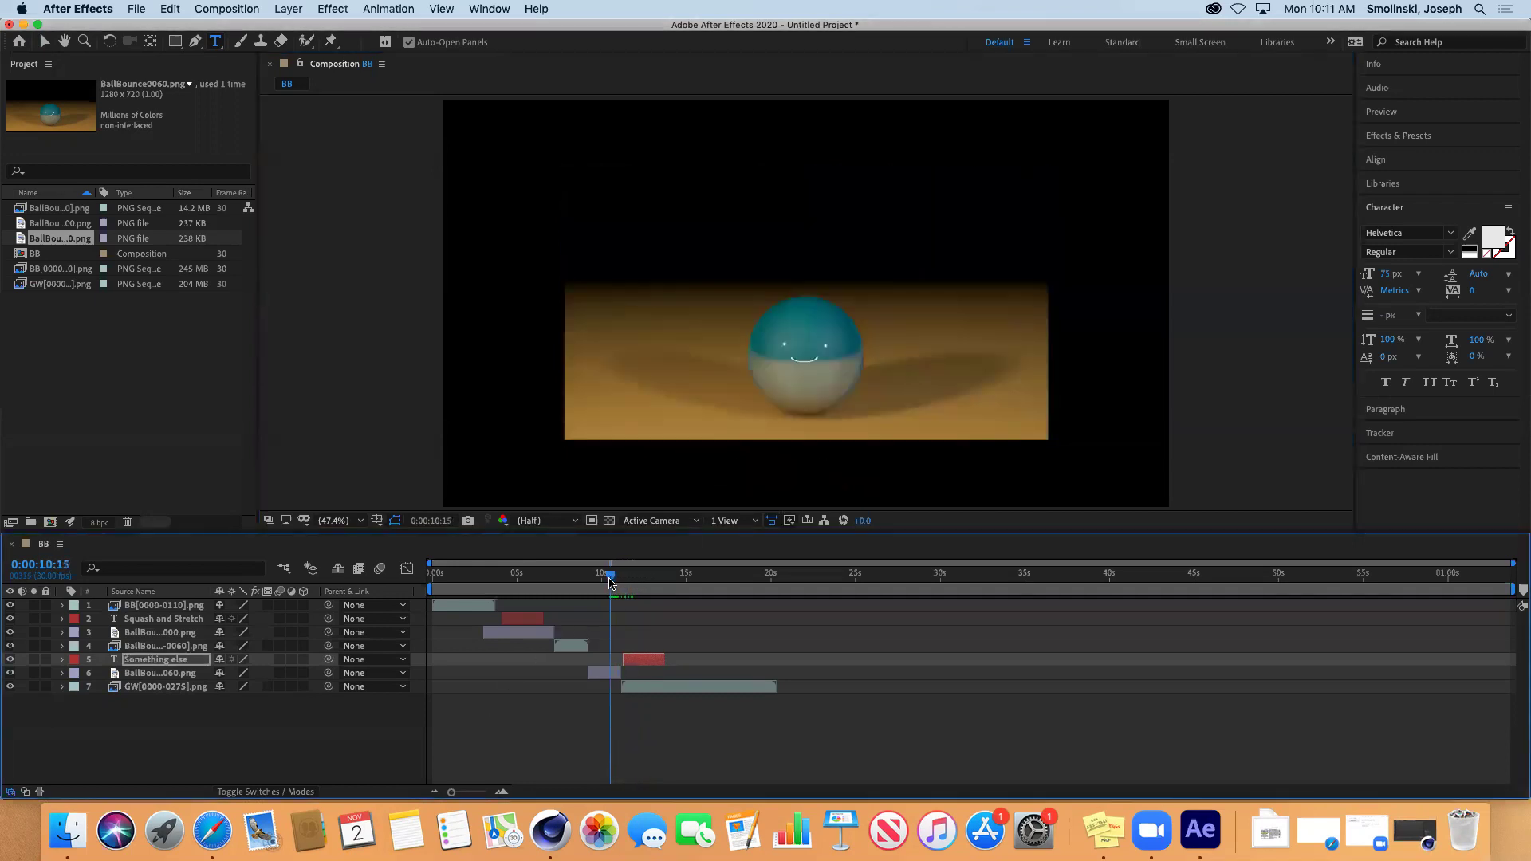
{"action": "key", "text": "space"}
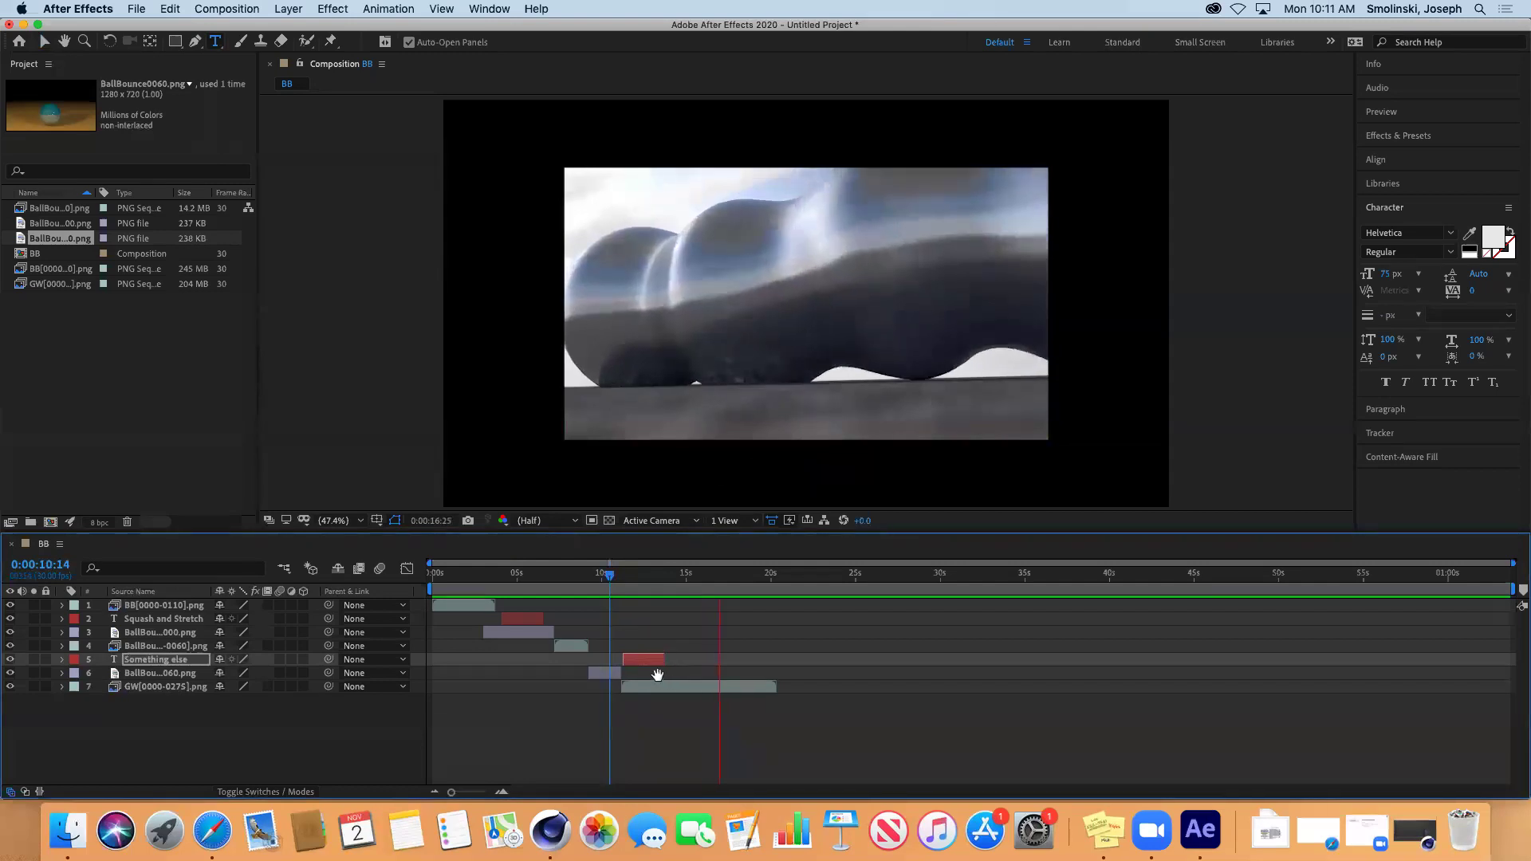
{"action": "key", "text": "space"}
{"action": "left_click_drag", "start_coordinate": [721, 576], "coordinate": [679, 606]}
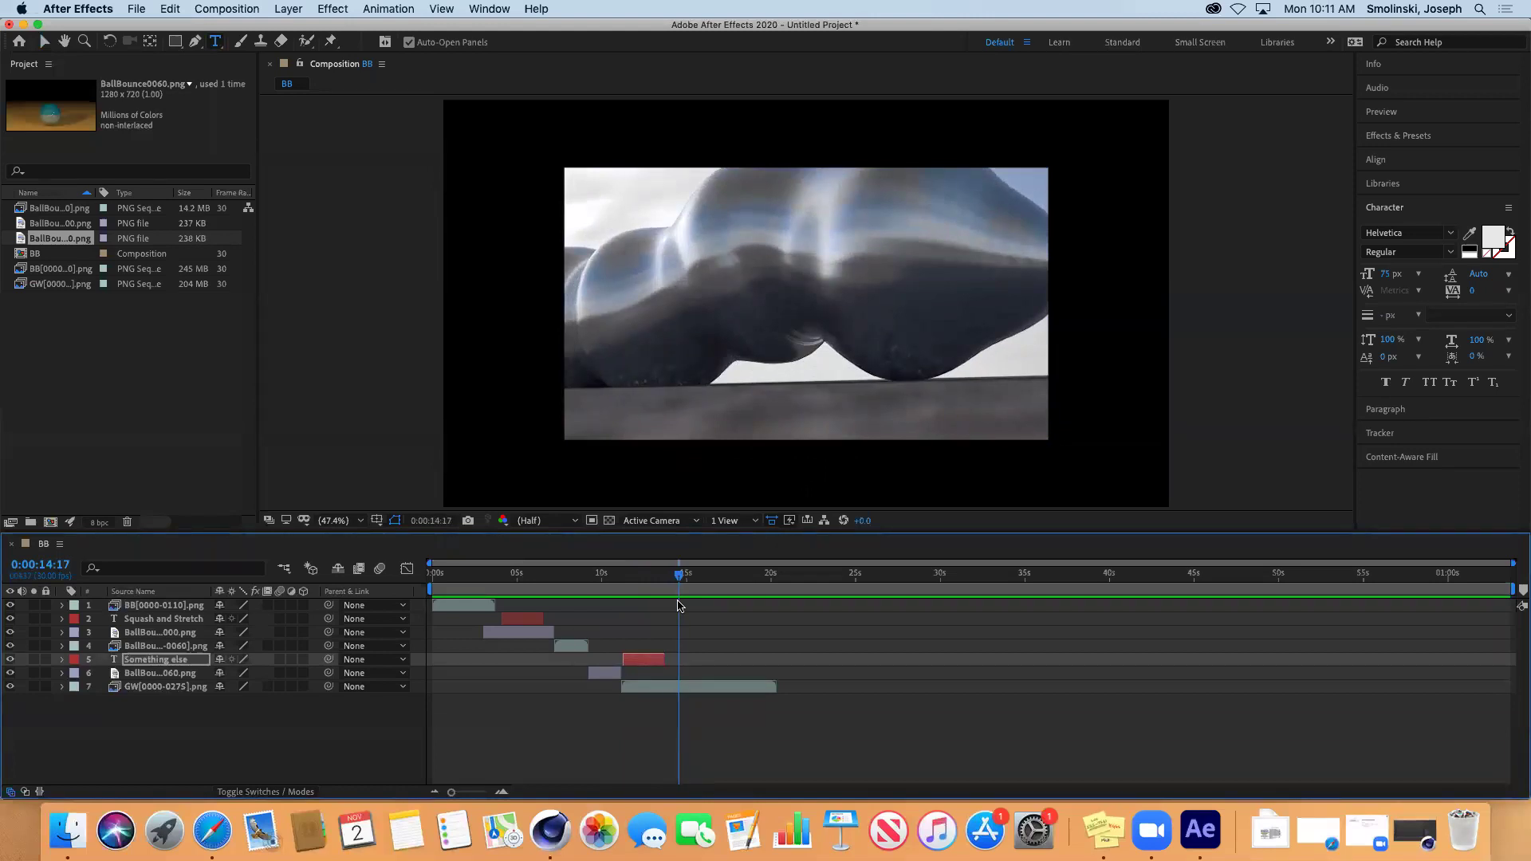
{"action": "left_click_drag", "start_coordinate": [677, 576], "coordinate": [751, 606]}
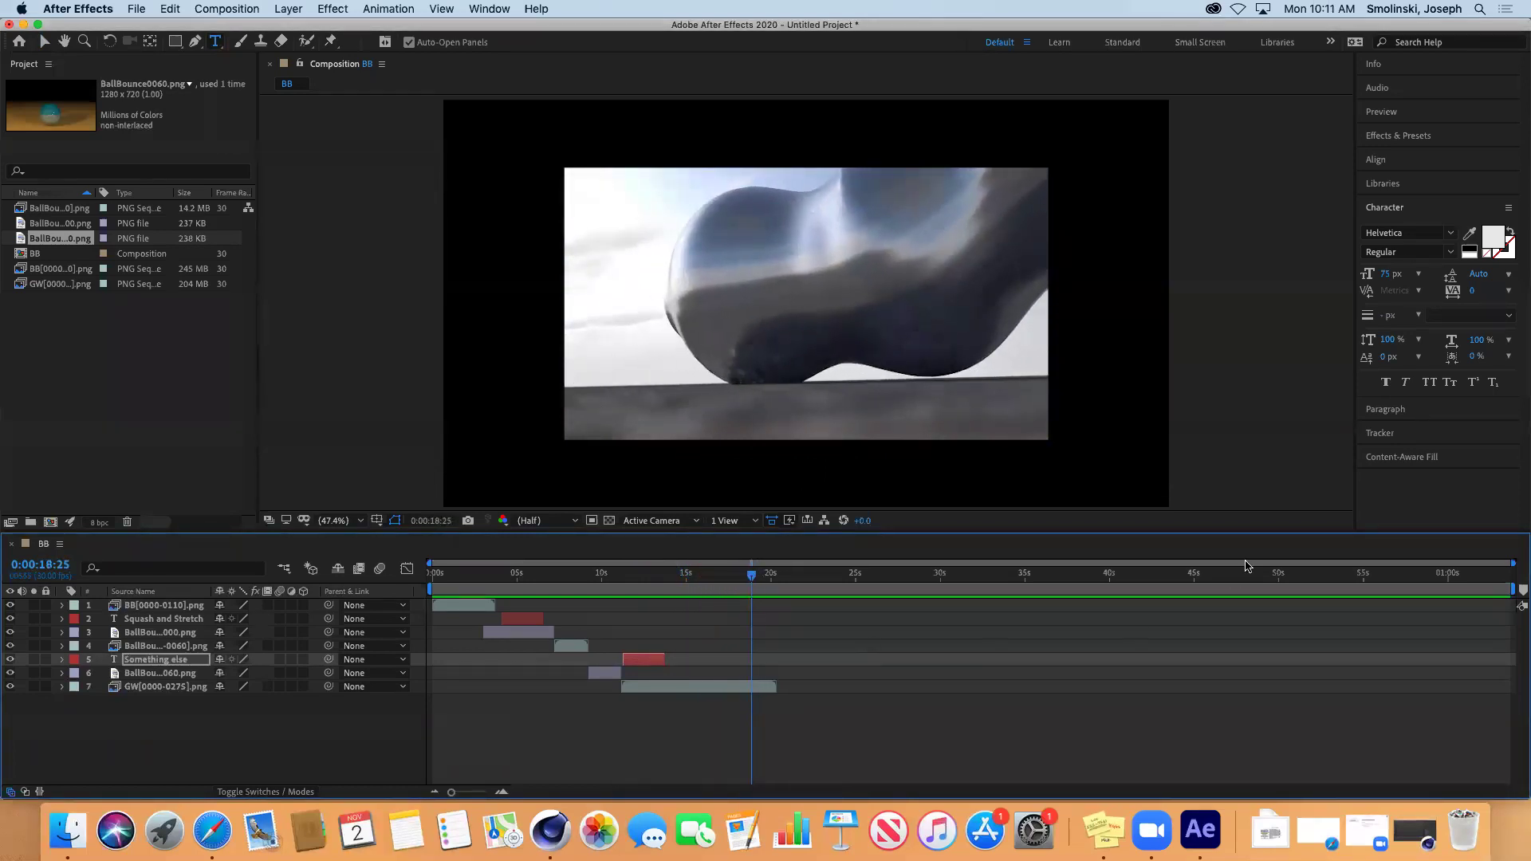
- Search the computer with Spotlight for "mp3" and examine the Going Home audio files
{"action": "left_click", "coordinate": [1480, 10]}
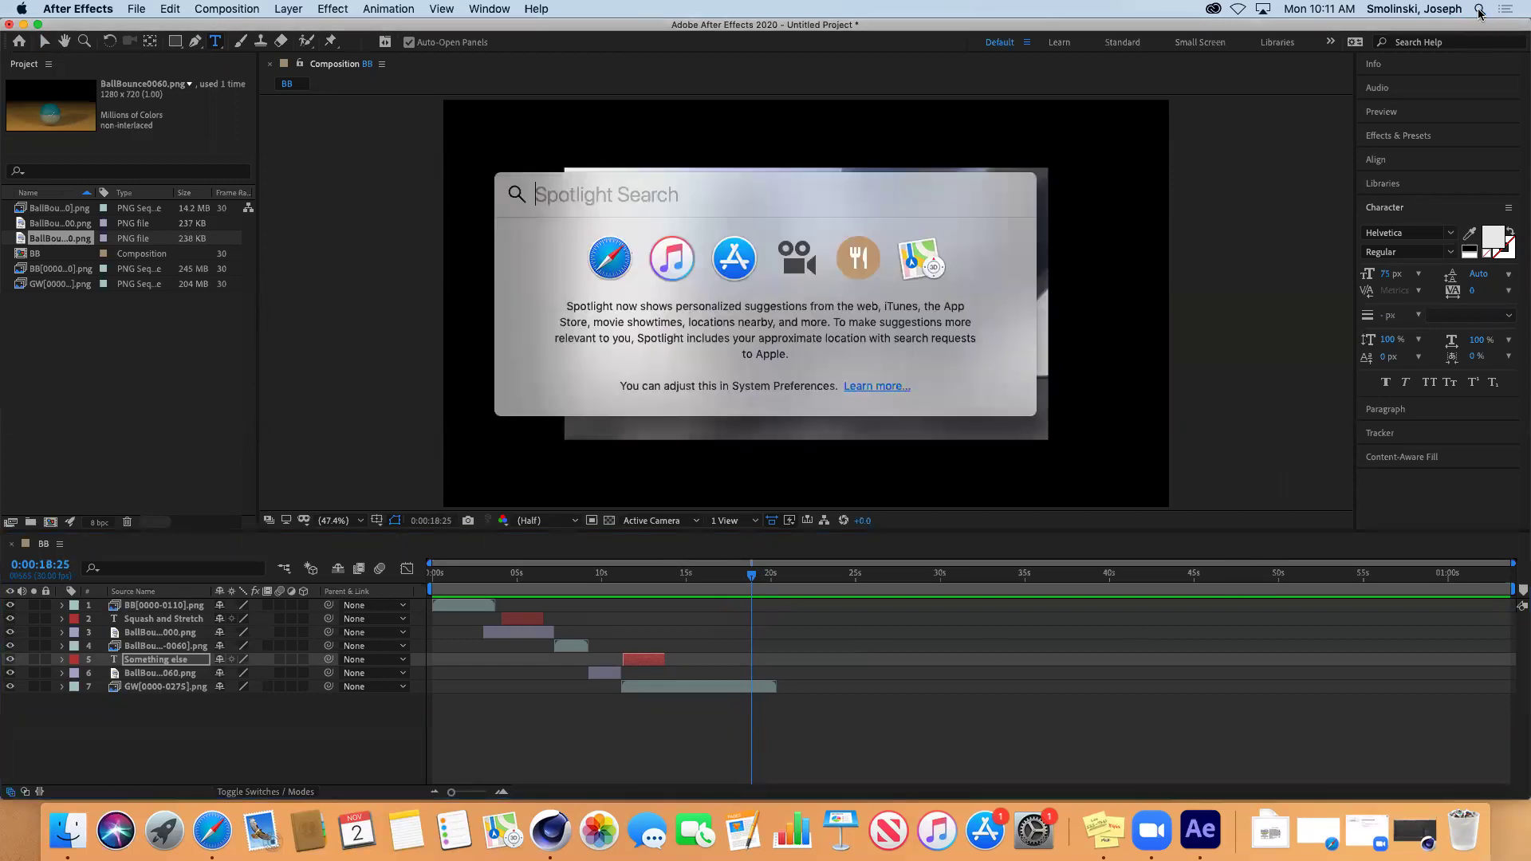
{"action": "type", "text": "mp3"}
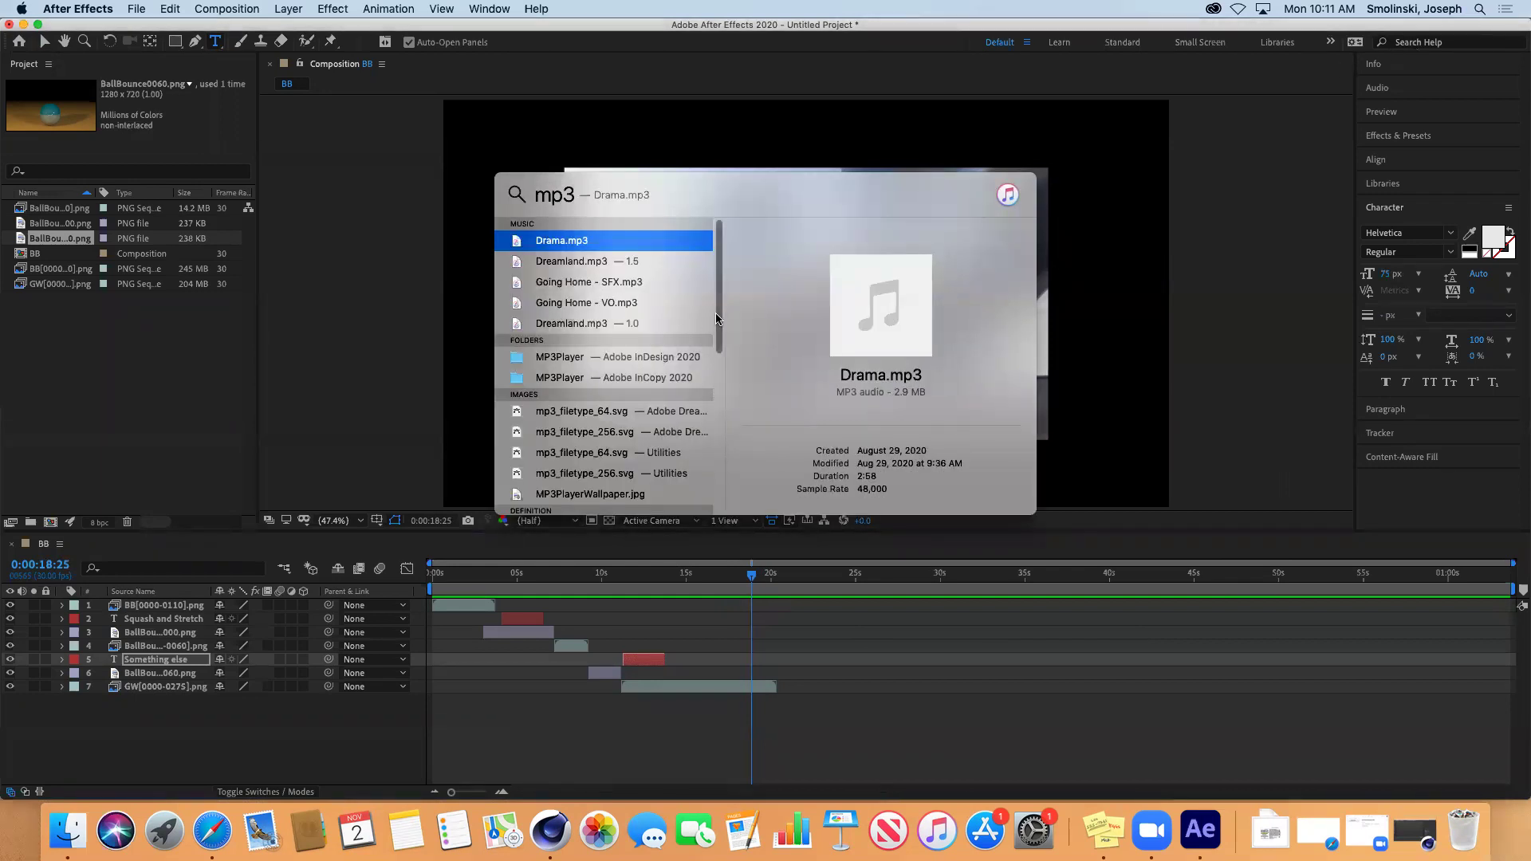
{"action": "scroll", "coordinate": [654, 315], "scroll_direction": "down", "scroll_amount": 3}
{"action": "scroll", "coordinate": [590, 308], "scroll_direction": "up", "scroll_amount": 2}
{"action": "double_click", "coordinate": [579, 300]}
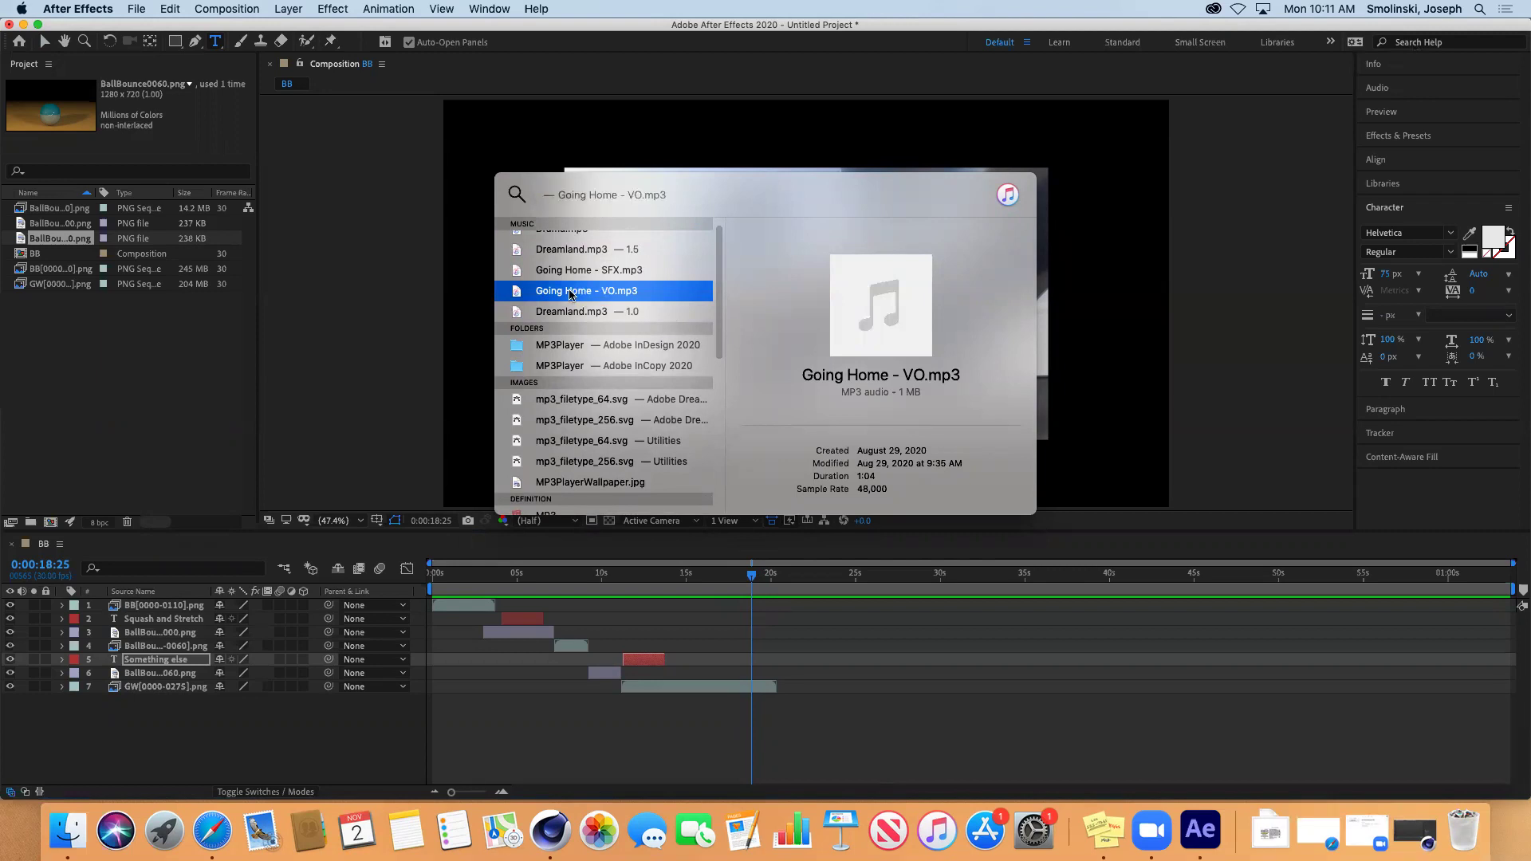
{"action": "key", "text": "Up"}
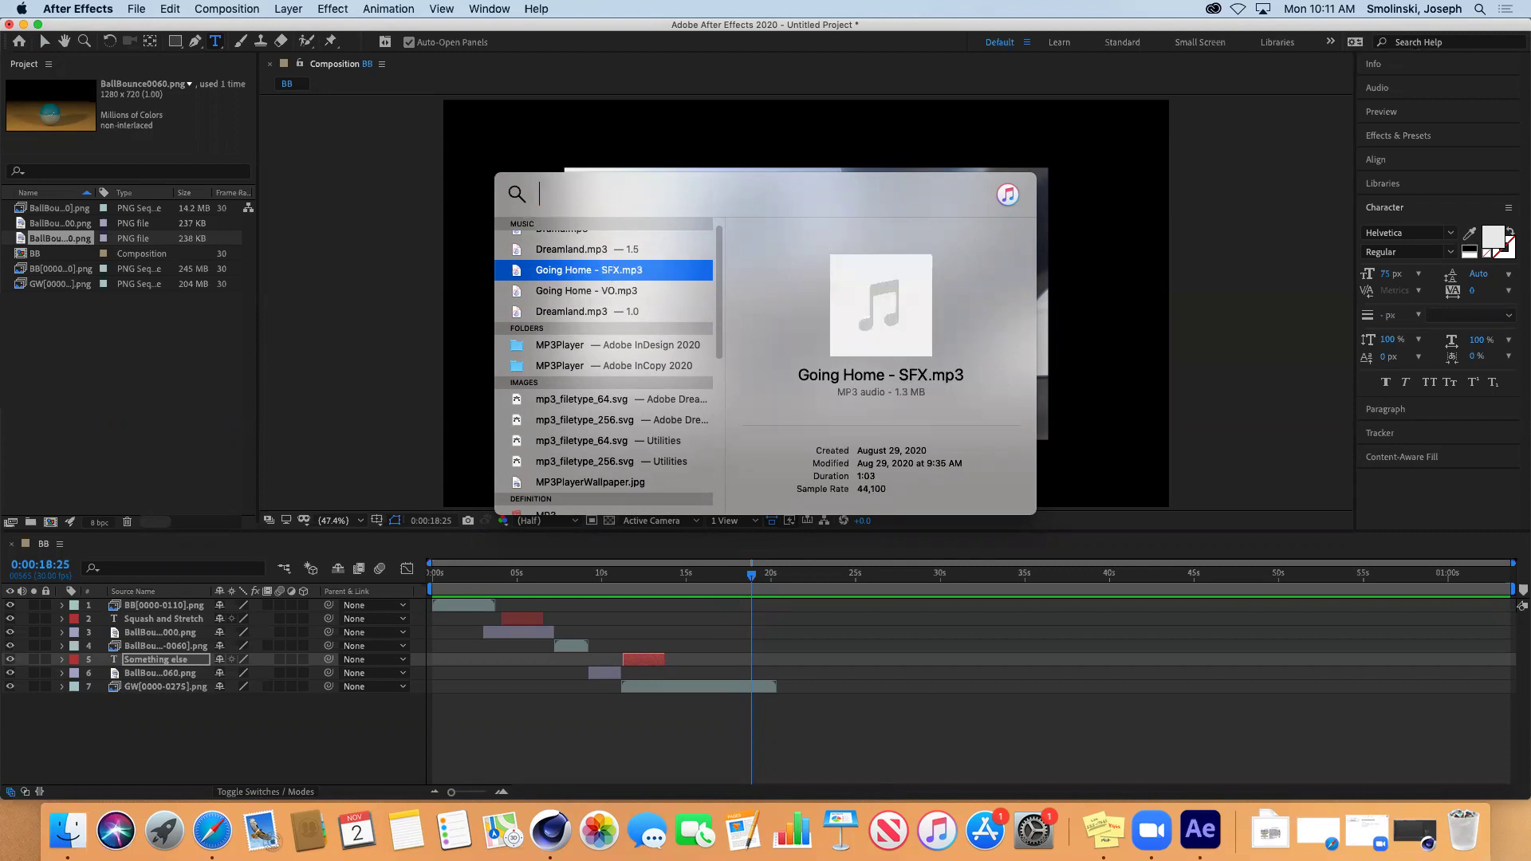
{"action": "left_click", "coordinate": [596, 295]}
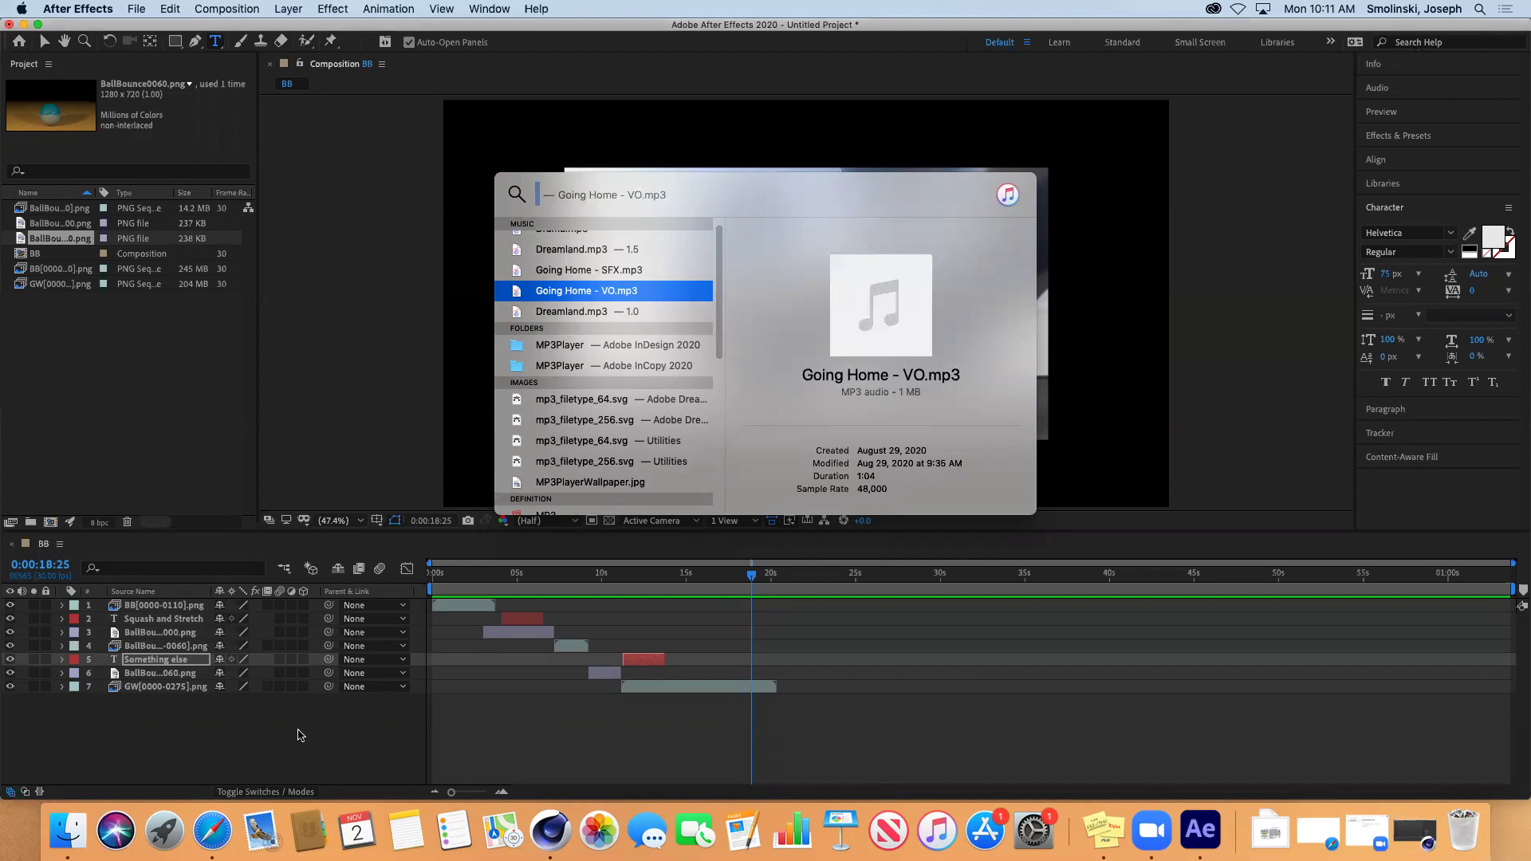
- Switch to Finder and search This Mac for ".mp3" to locate the Dreamland.mp3 audio file
{"action": "left_click", "coordinate": [64, 834]}
{"action": "left_click", "coordinate": [989, 142]}
{"action": "type", "text": "mp"}
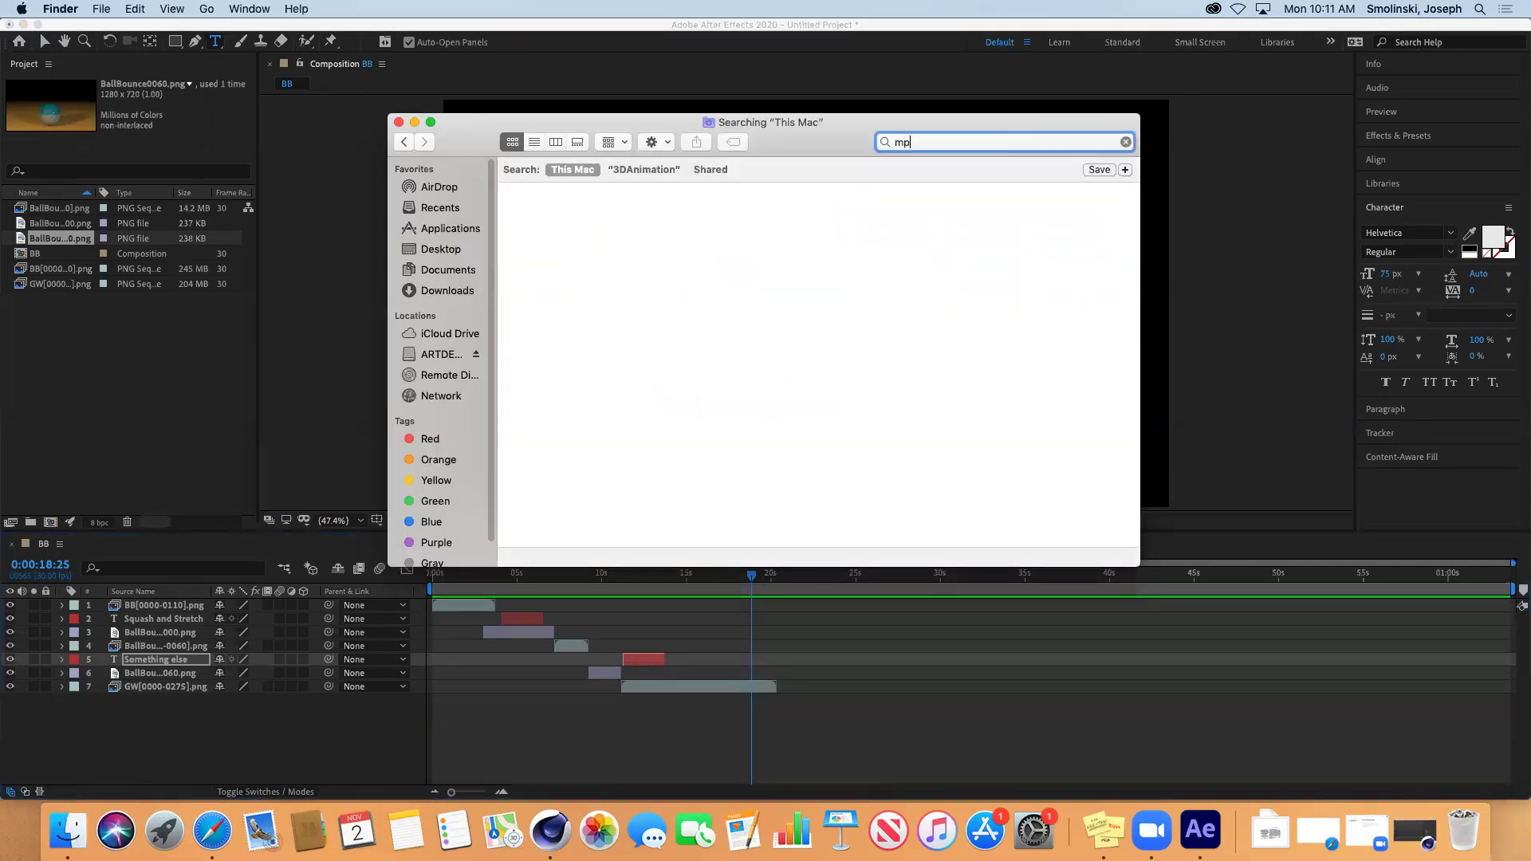
{"action": "type", "text": "3"}
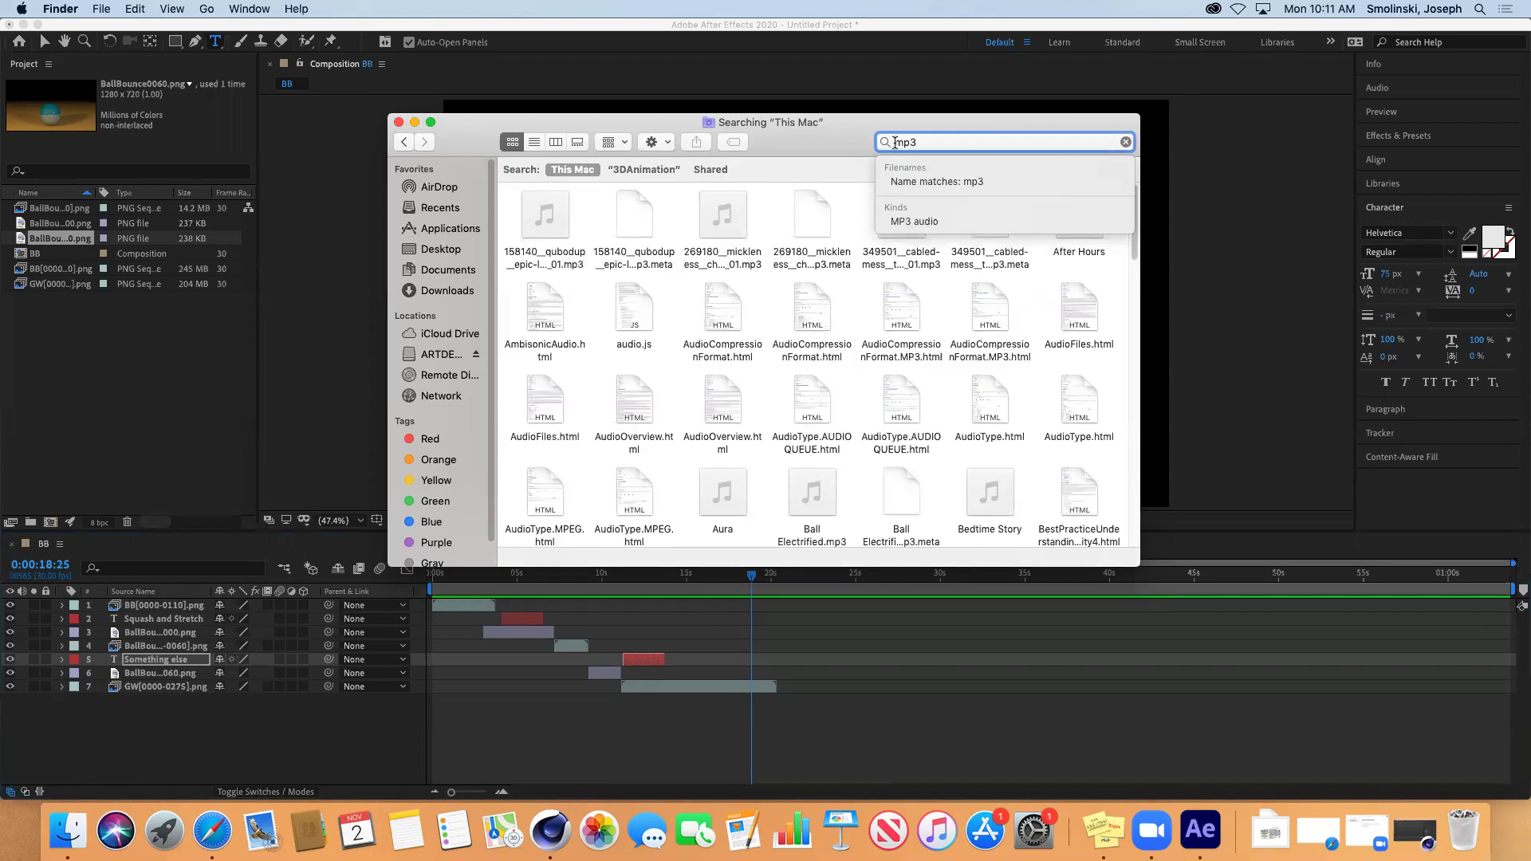
{"action": "type", "text": "."}
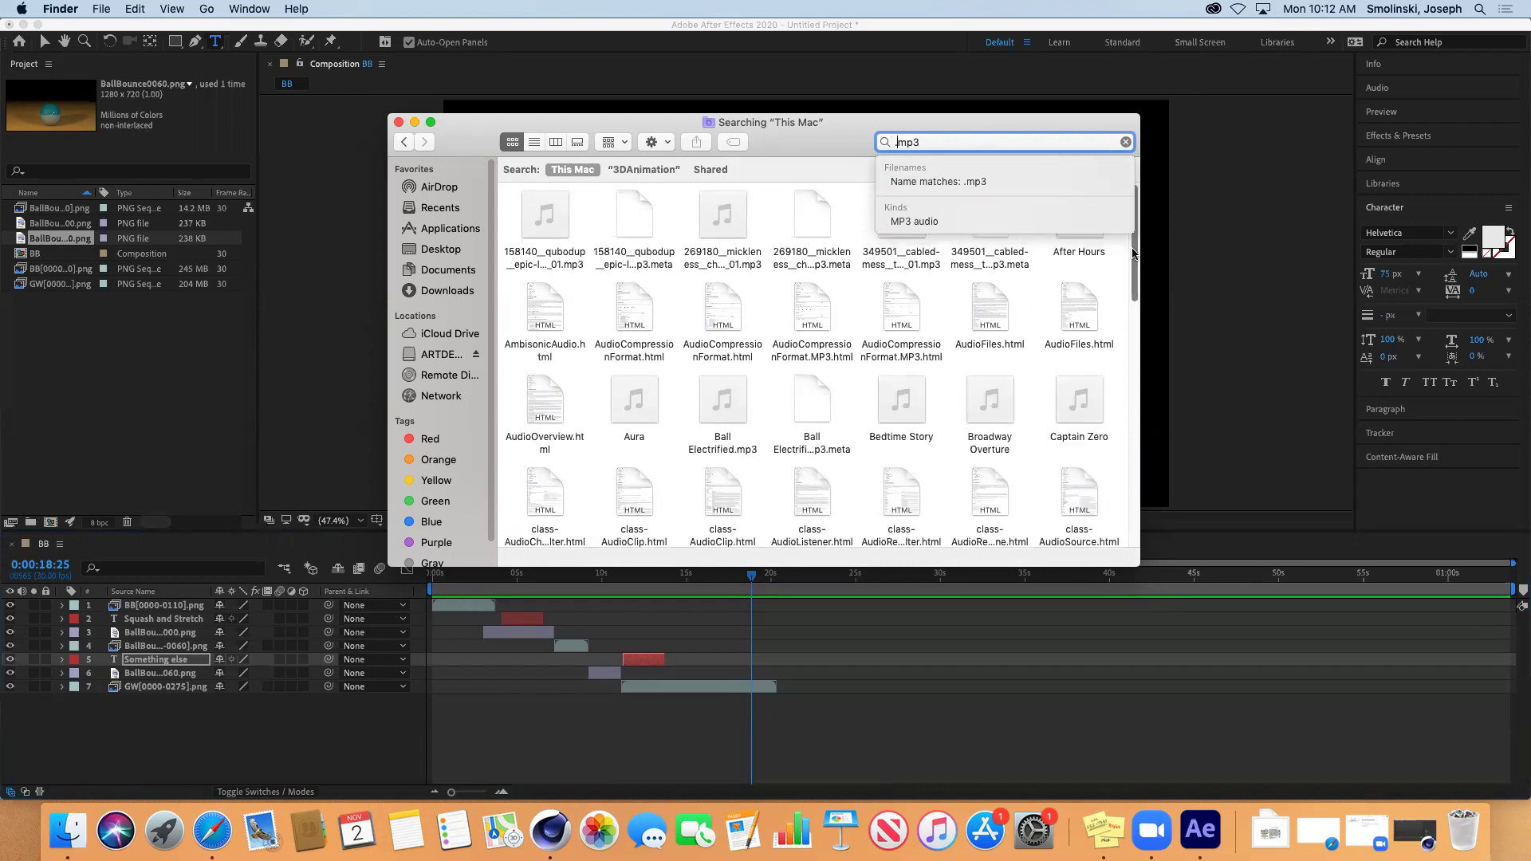
{"action": "left_click_drag", "start_coordinate": [1133, 255], "coordinate": [1128, 332]}
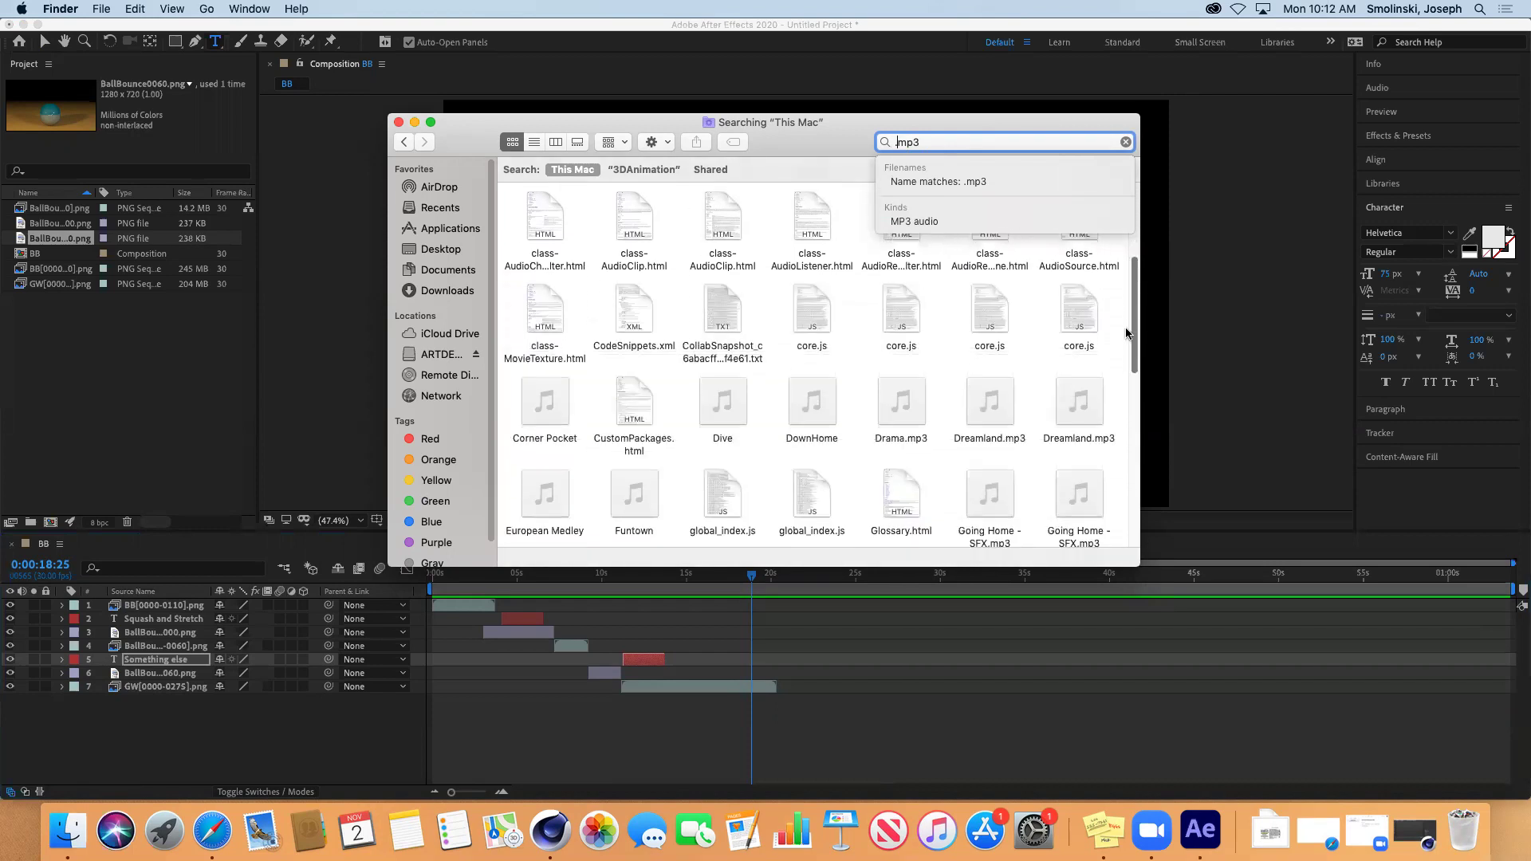
- Import Dreamland.mp3 into the After Effects project and add it as the bottom layer of the BB composition
{"action": "left_click", "coordinate": [1080, 404]}
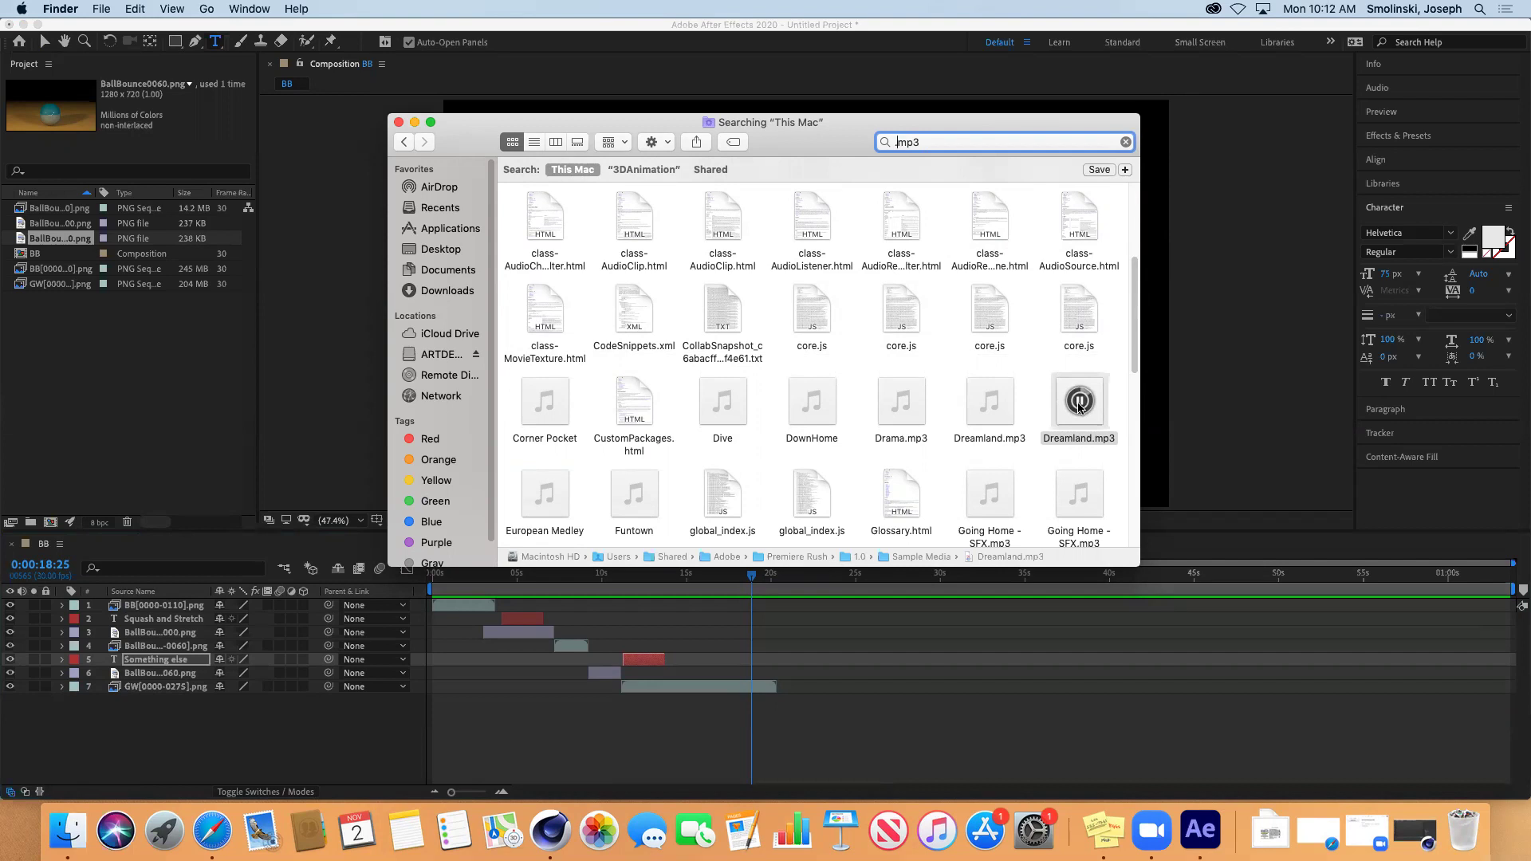
{"action": "left_click", "coordinate": [1079, 404]}
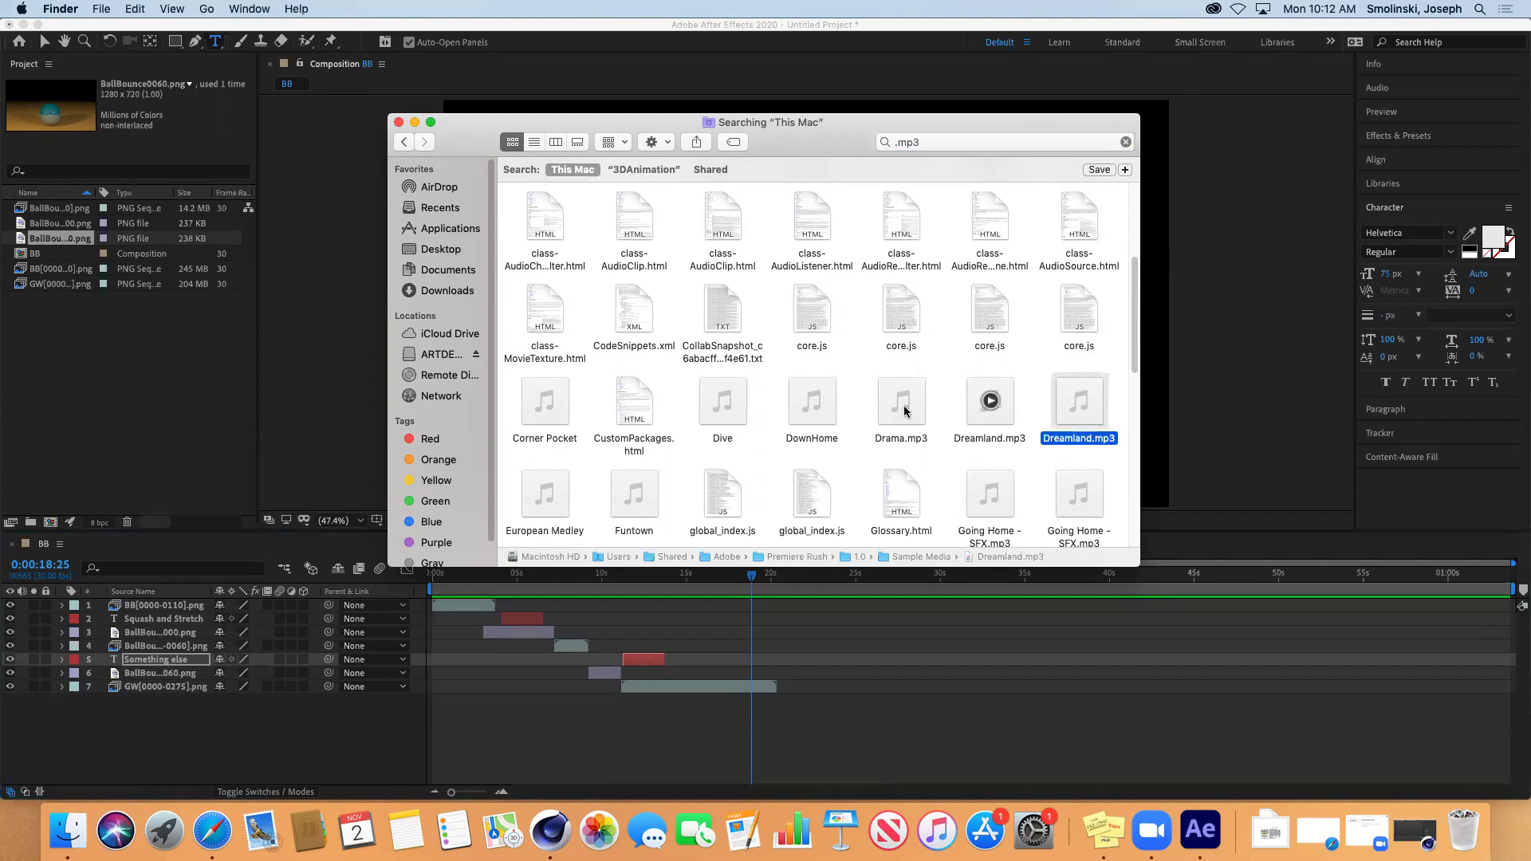
{"action": "left_click_drag", "start_coordinate": [1081, 407], "coordinate": [73, 366]}
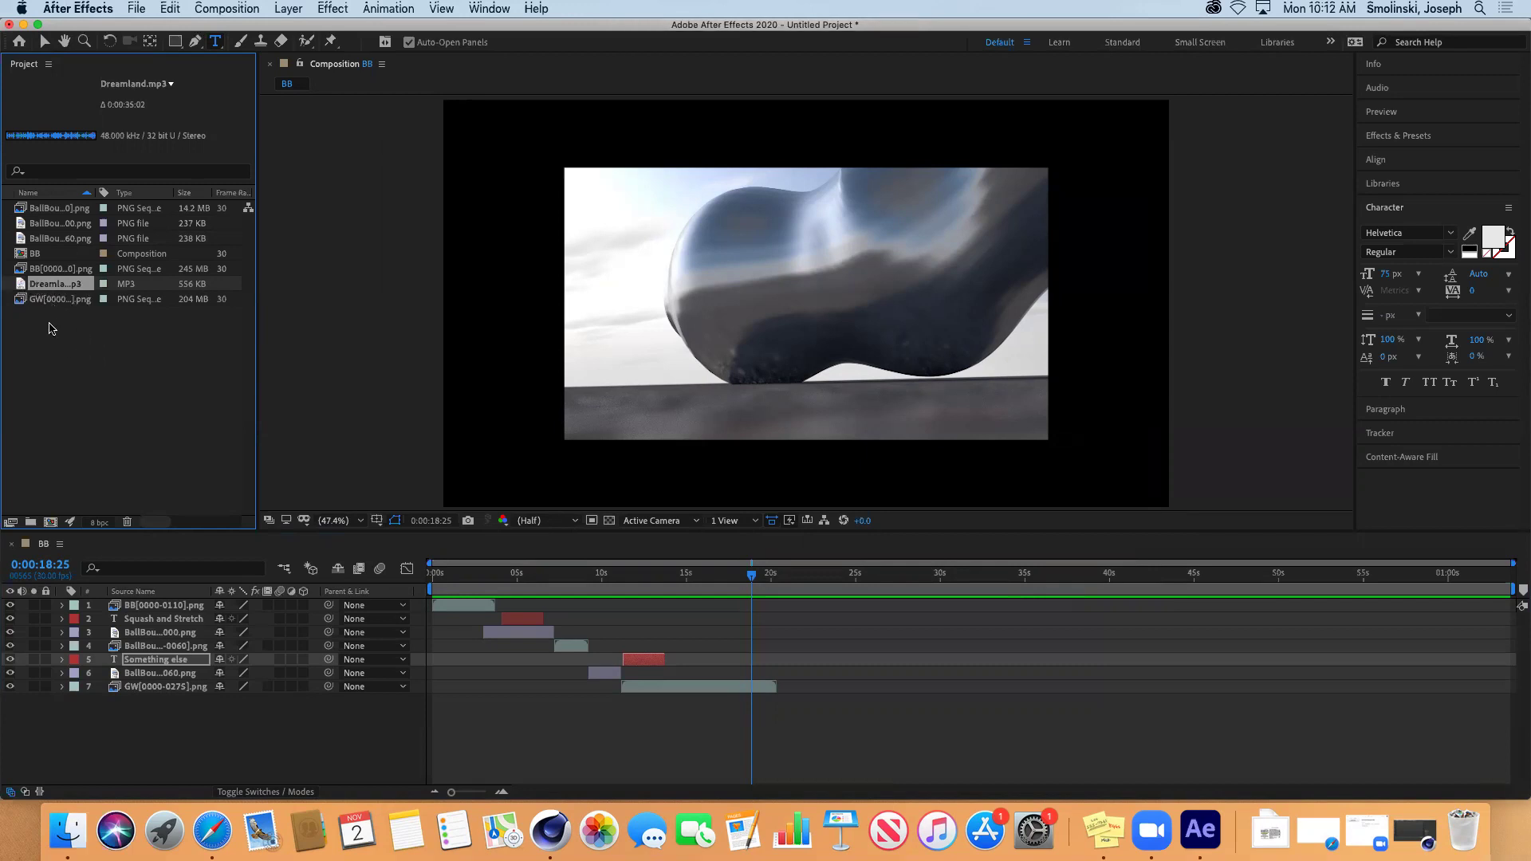
{"action": "left_click_drag", "start_coordinate": [134, 607], "coordinate": [139, 715]}
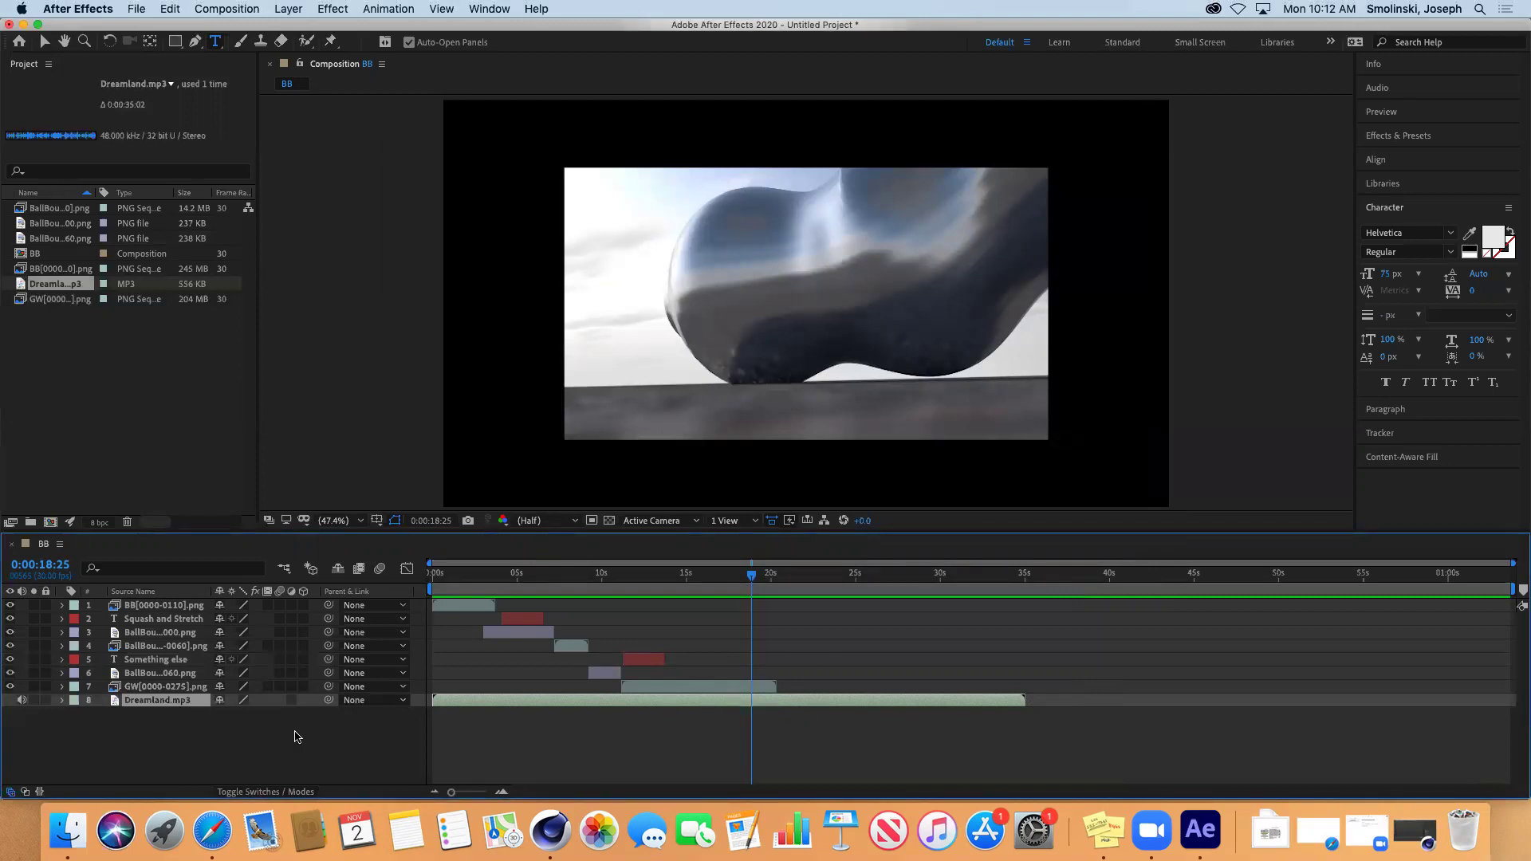
- Fade in the Dreamland.mp3 layer with Audio Levels keyframes of -192 dB at 0:00:00:00 and 0 dB at 0:00:00:25
{"action": "left_click", "coordinate": [62, 701]}
{"action": "left_click", "coordinate": [76, 717]}
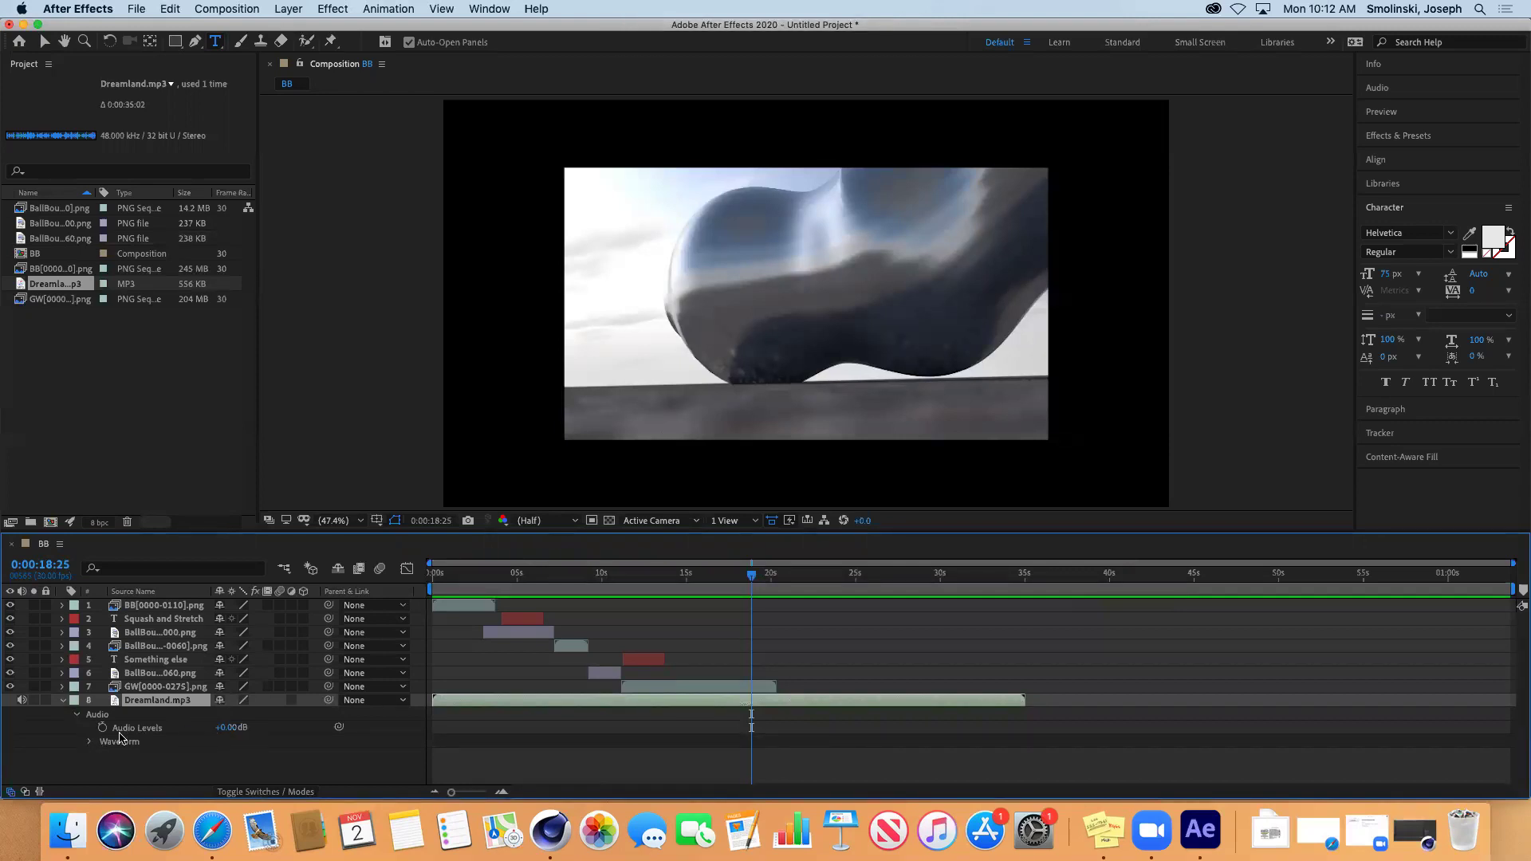
{"action": "left_click_drag", "start_coordinate": [752, 575], "coordinate": [430, 582]}
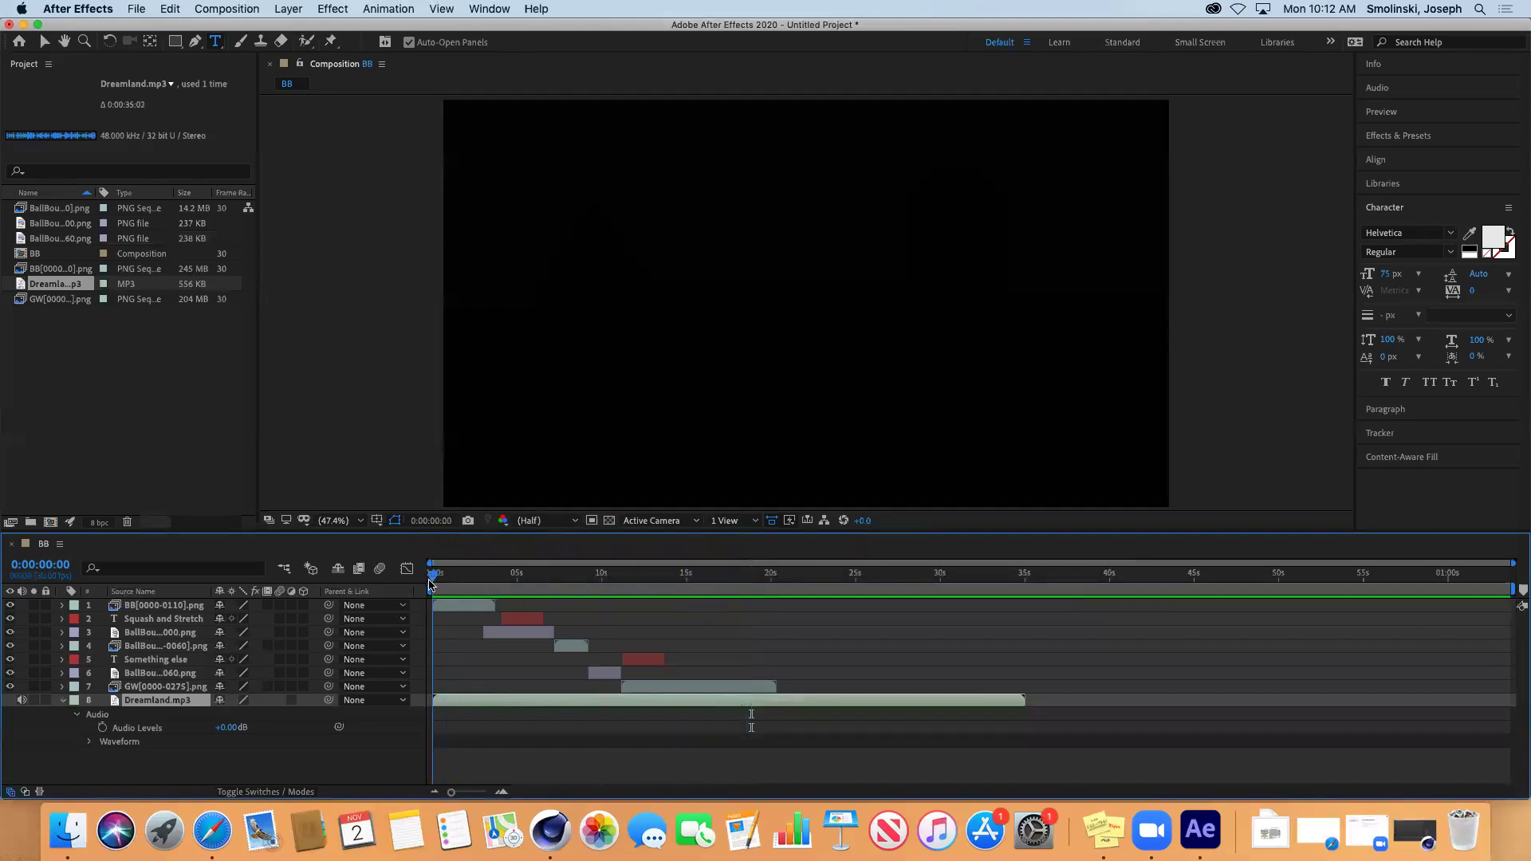
{"action": "left_click", "coordinate": [102, 730]}
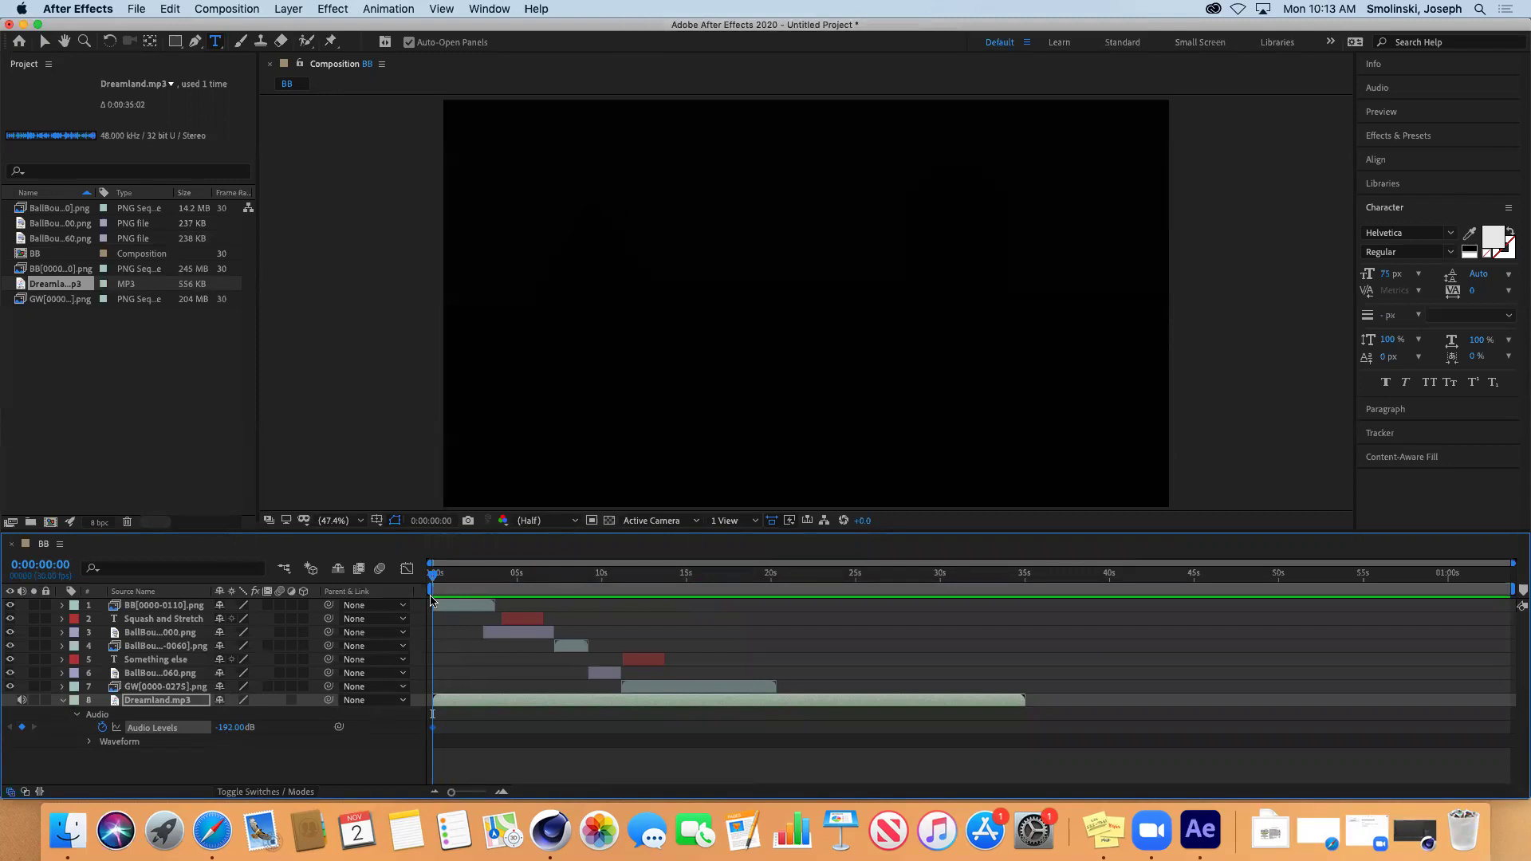
{"action": "left_click_drag", "start_coordinate": [435, 580], "coordinate": [449, 581]}
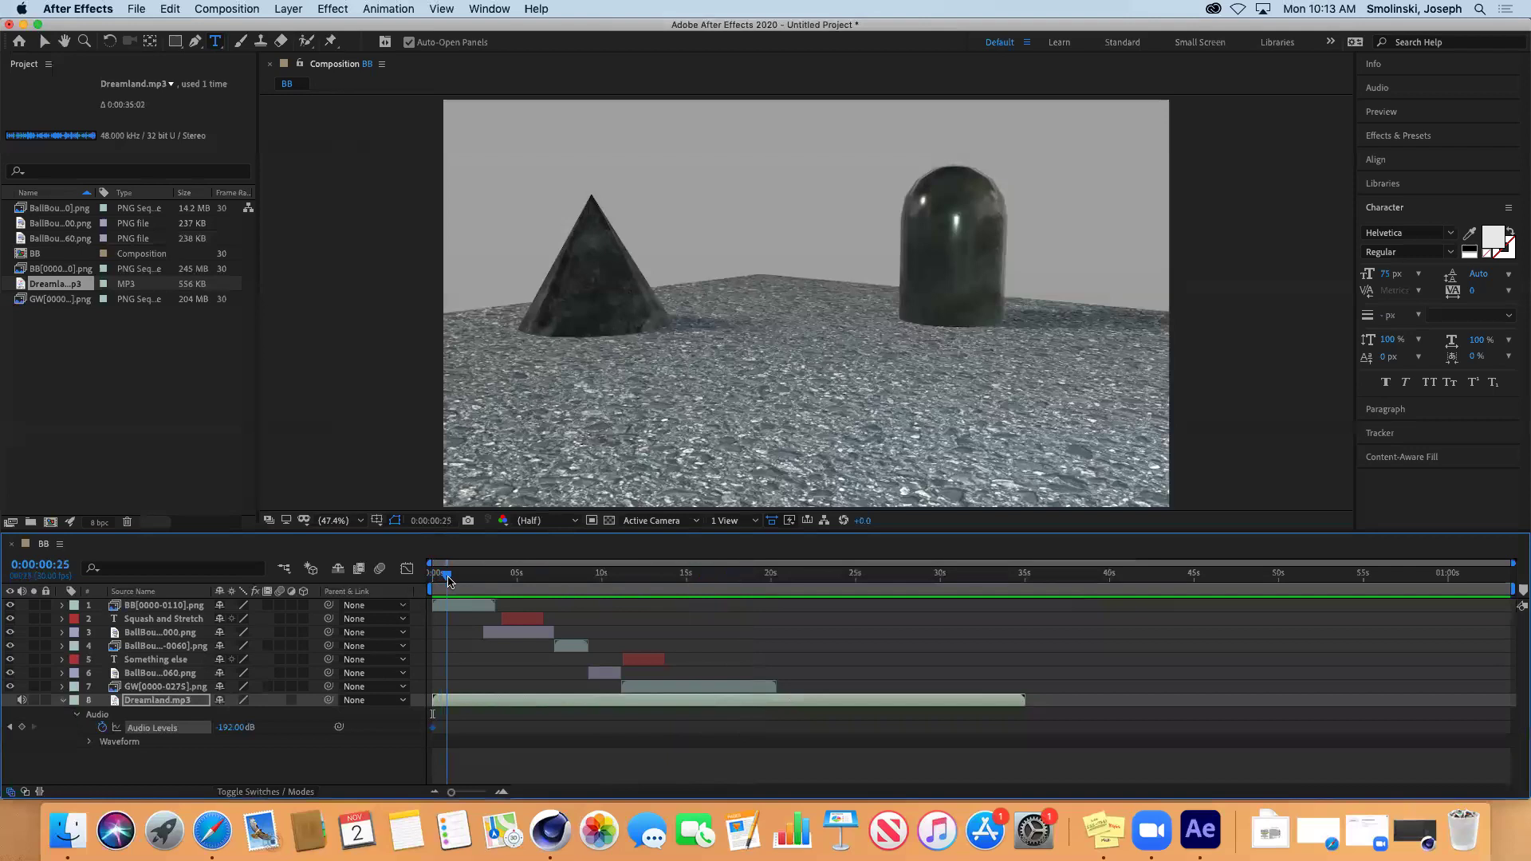
{"action": "left_click", "coordinate": [228, 729]}
{"action": "type", "text": "0"}
{"action": "key", "text": "Return"}
- Preview the audio fade from the start to 0:00:02:14, and move the second Audio Levels keyframe to about 2 s
{"action": "left_click_drag", "start_coordinate": [447, 576], "coordinate": [431, 577]}
{"action": "key", "text": "space"}
{"action": "key", "text": "space"}
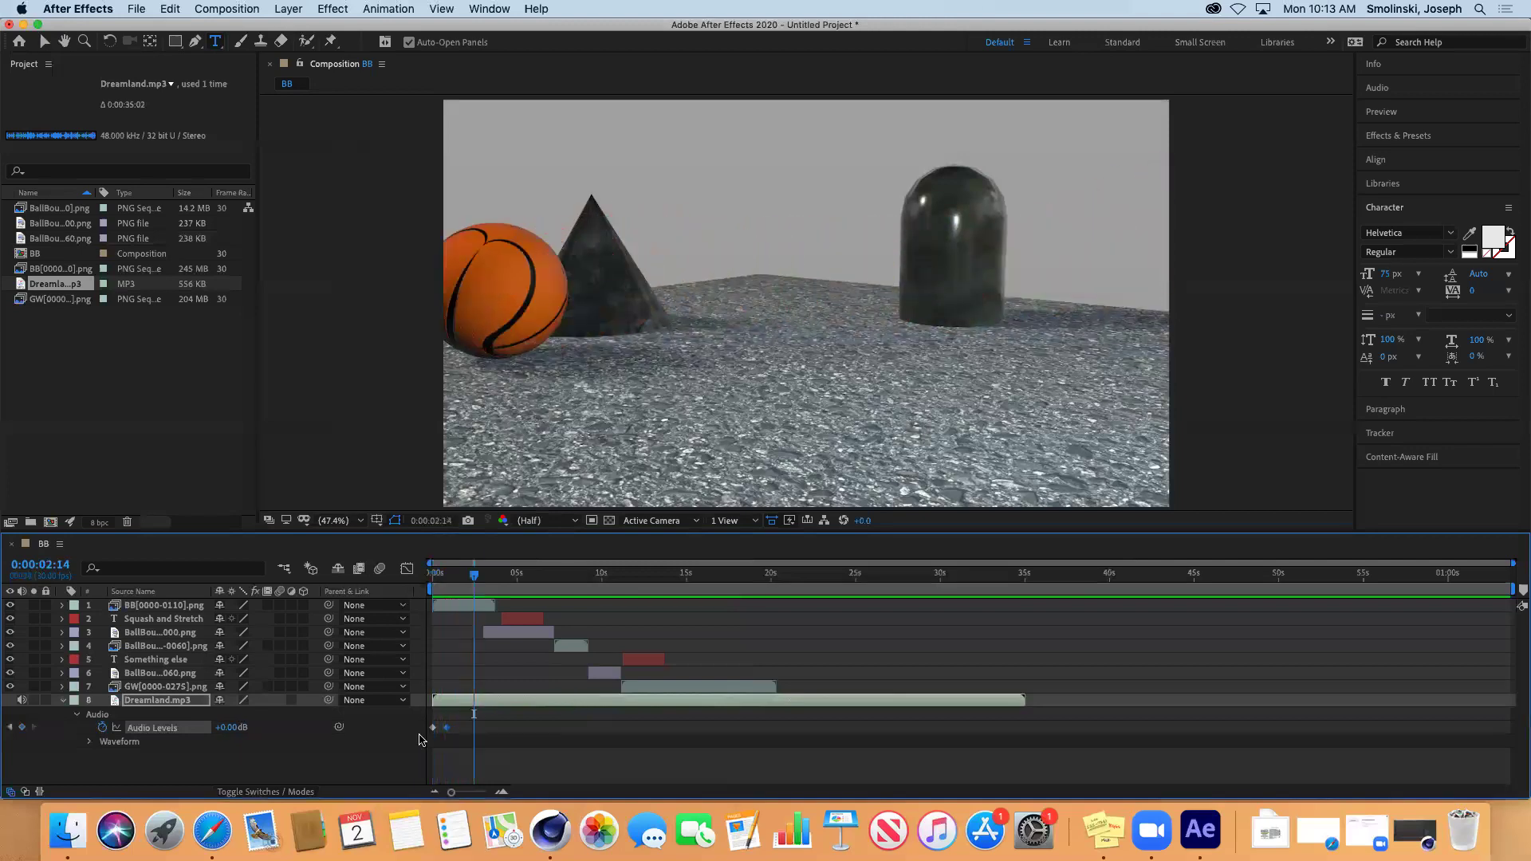
{"action": "left_click_drag", "start_coordinate": [450, 728], "coordinate": [465, 735]}
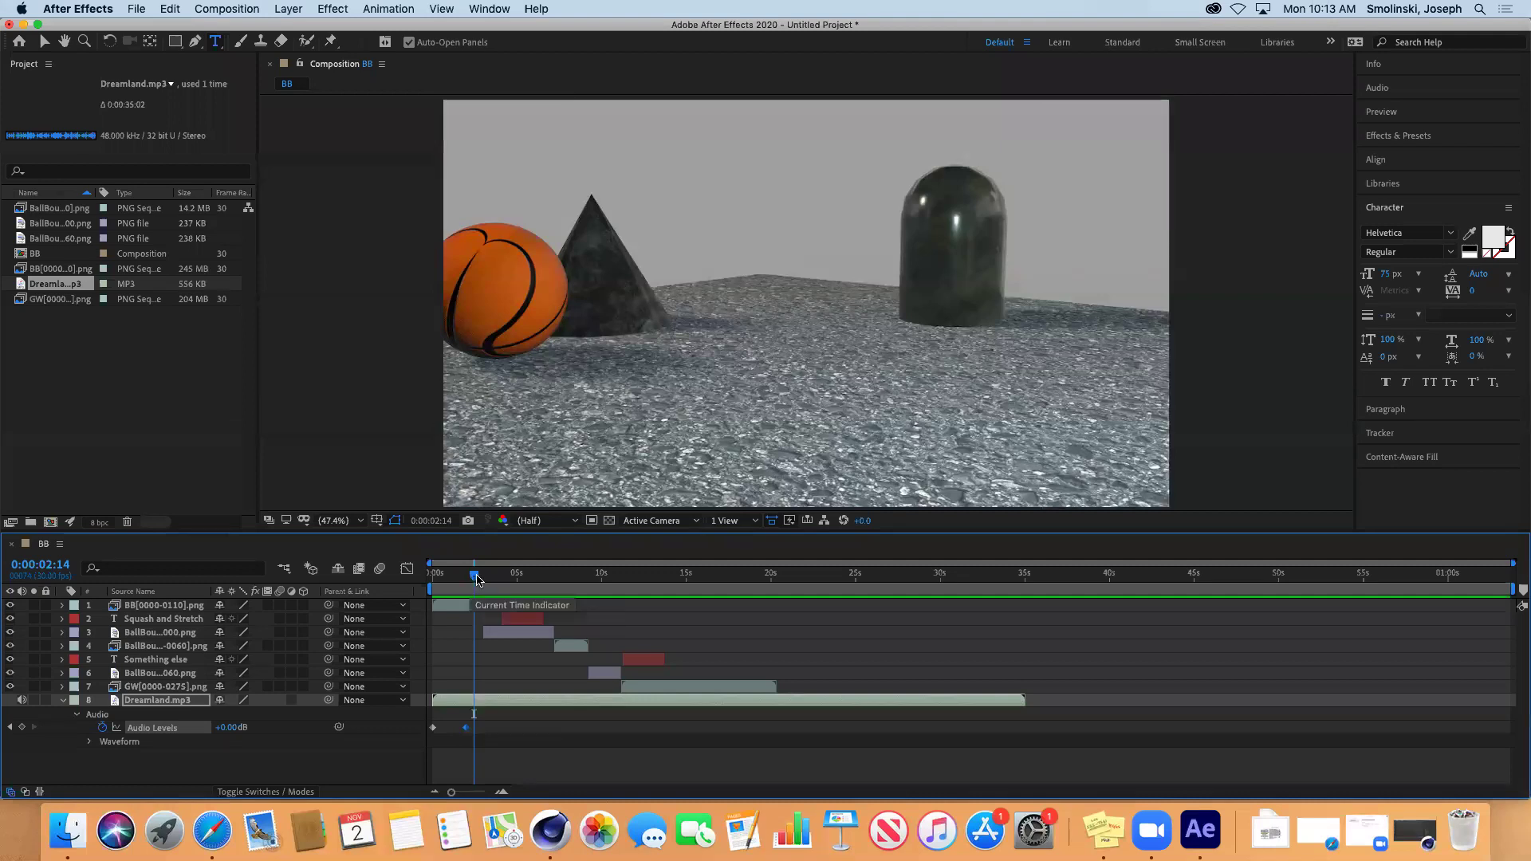
- Move the second Audio Levels keyframe of Dreamland.mp3 to about 2.7 s and preview the fade from the start
{"action": "left_click_drag", "start_coordinate": [474, 574], "coordinate": [451, 578]}
{"action": "left_click_drag", "start_coordinate": [466, 727], "coordinate": [479, 730]}
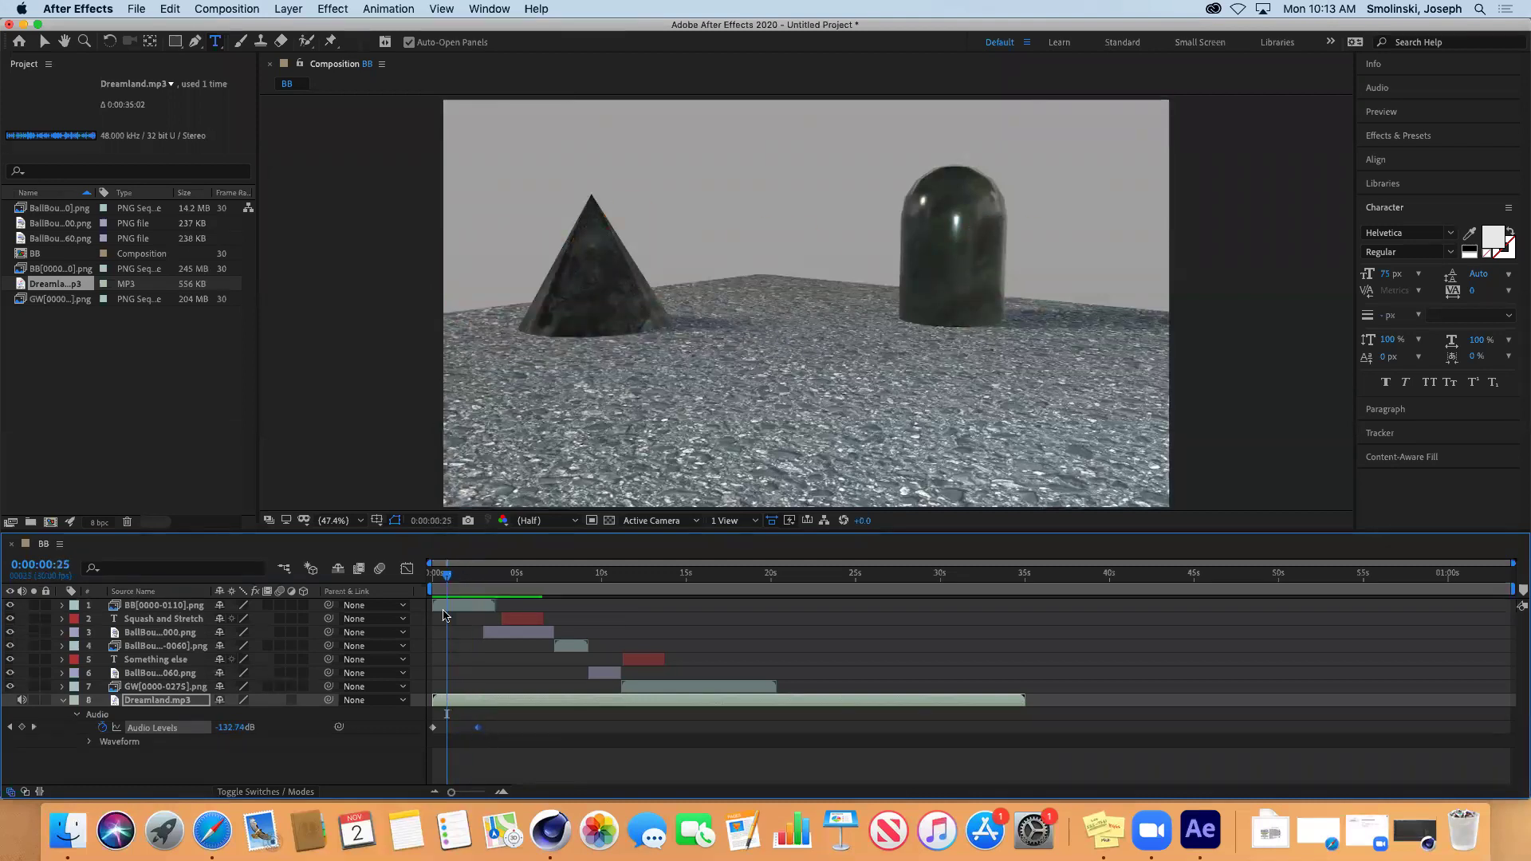
{"action": "left_click_drag", "start_coordinate": [448, 580], "coordinate": [432, 576]}
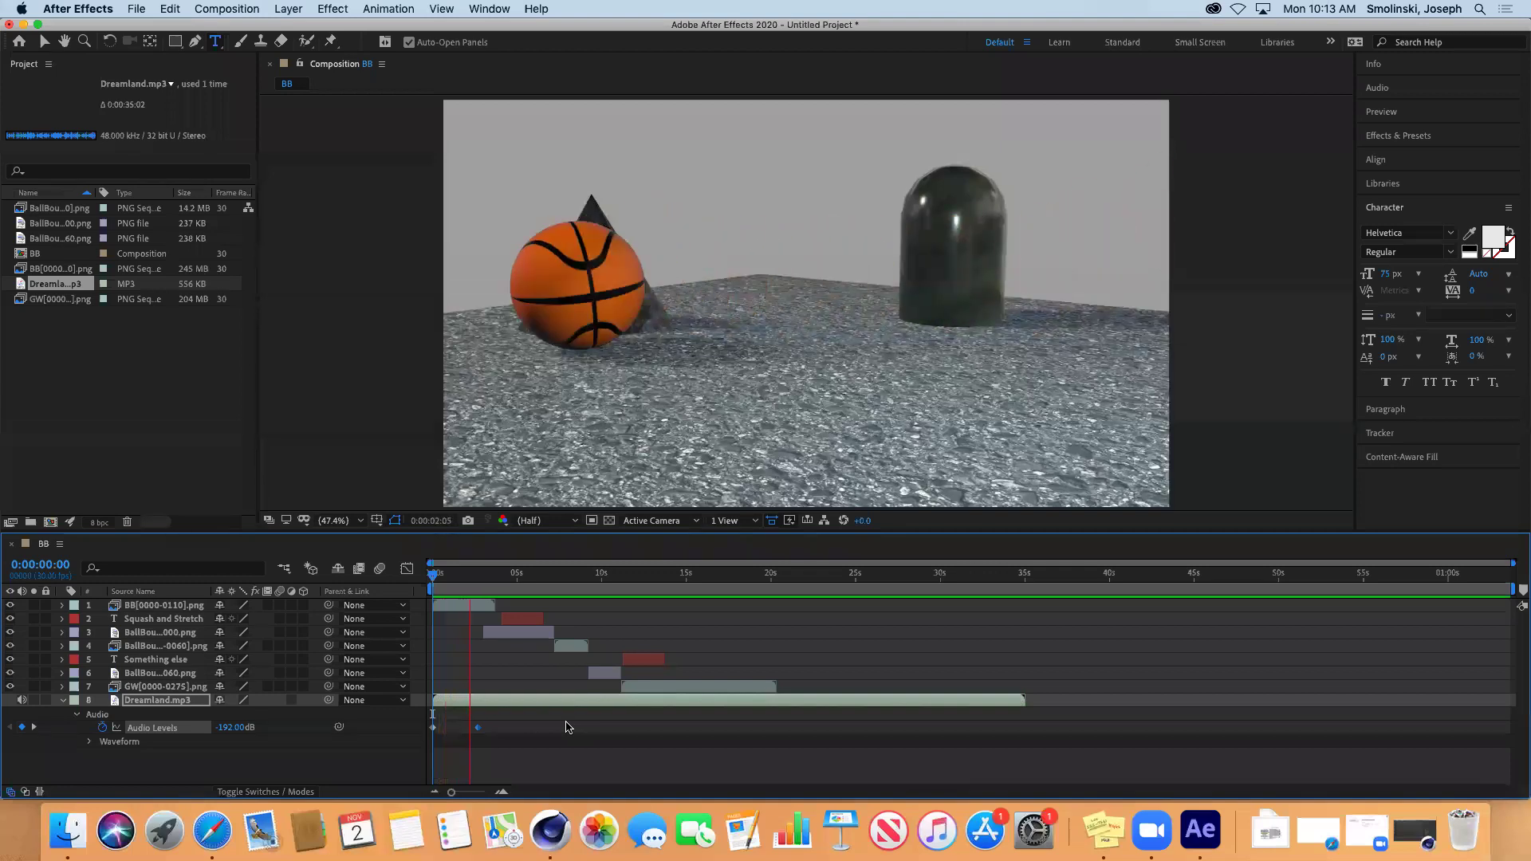
{"action": "key", "text": "space"}
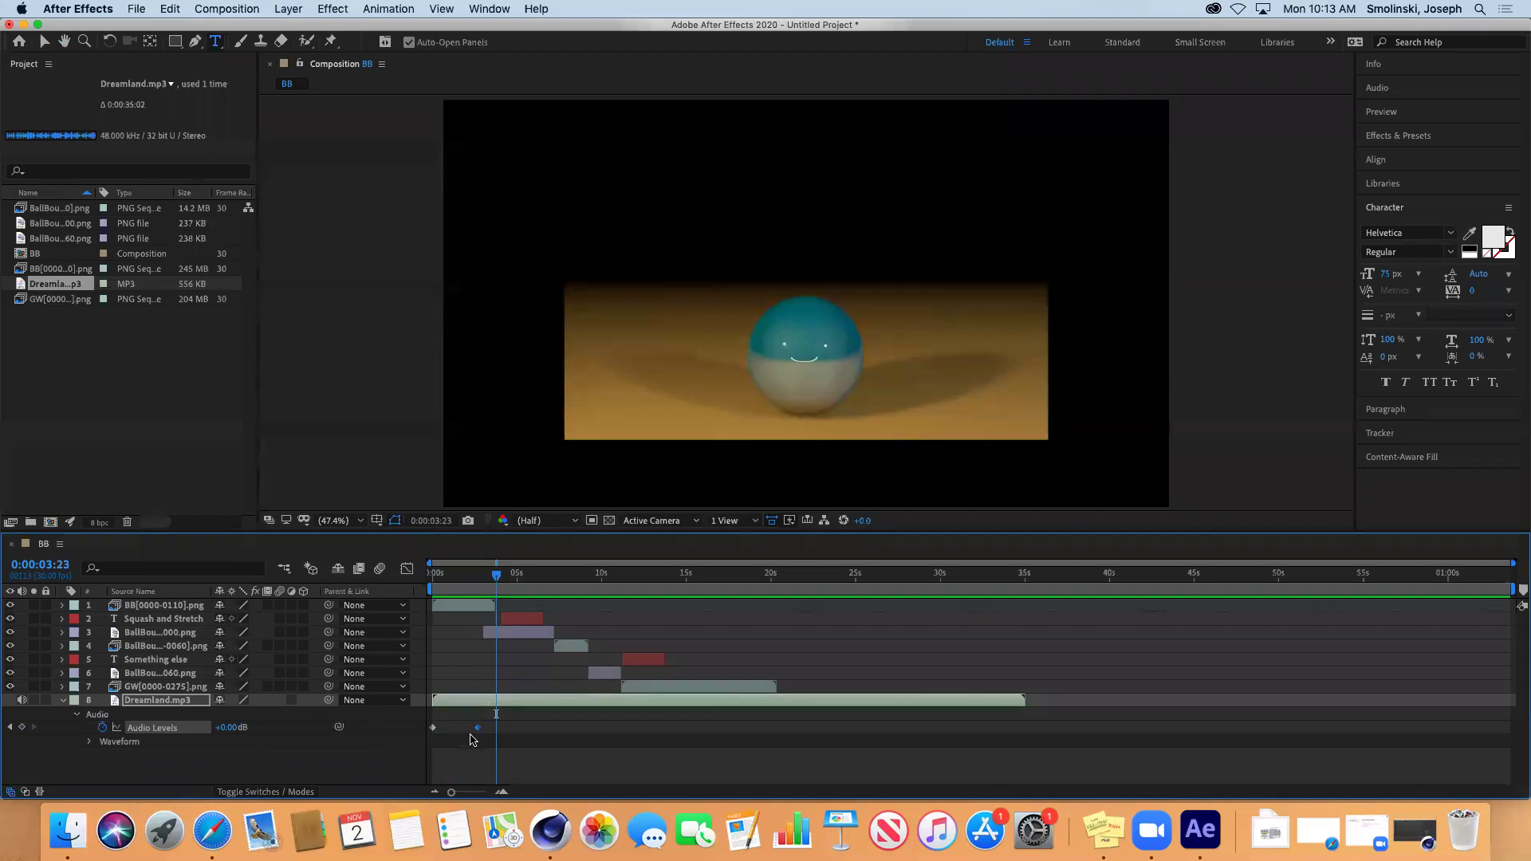
- Try a longer music fade-in with the second Audio Levels keyframe at about 5.7 s, and preview it from the start
{"action": "left_click_drag", "start_coordinate": [477, 729], "coordinate": [529, 728]}
{"action": "left_click", "coordinate": [467, 575]}
{"action": "left_click_drag", "start_coordinate": [469, 577], "coordinate": [431, 577]}
{"action": "key", "text": "space"}
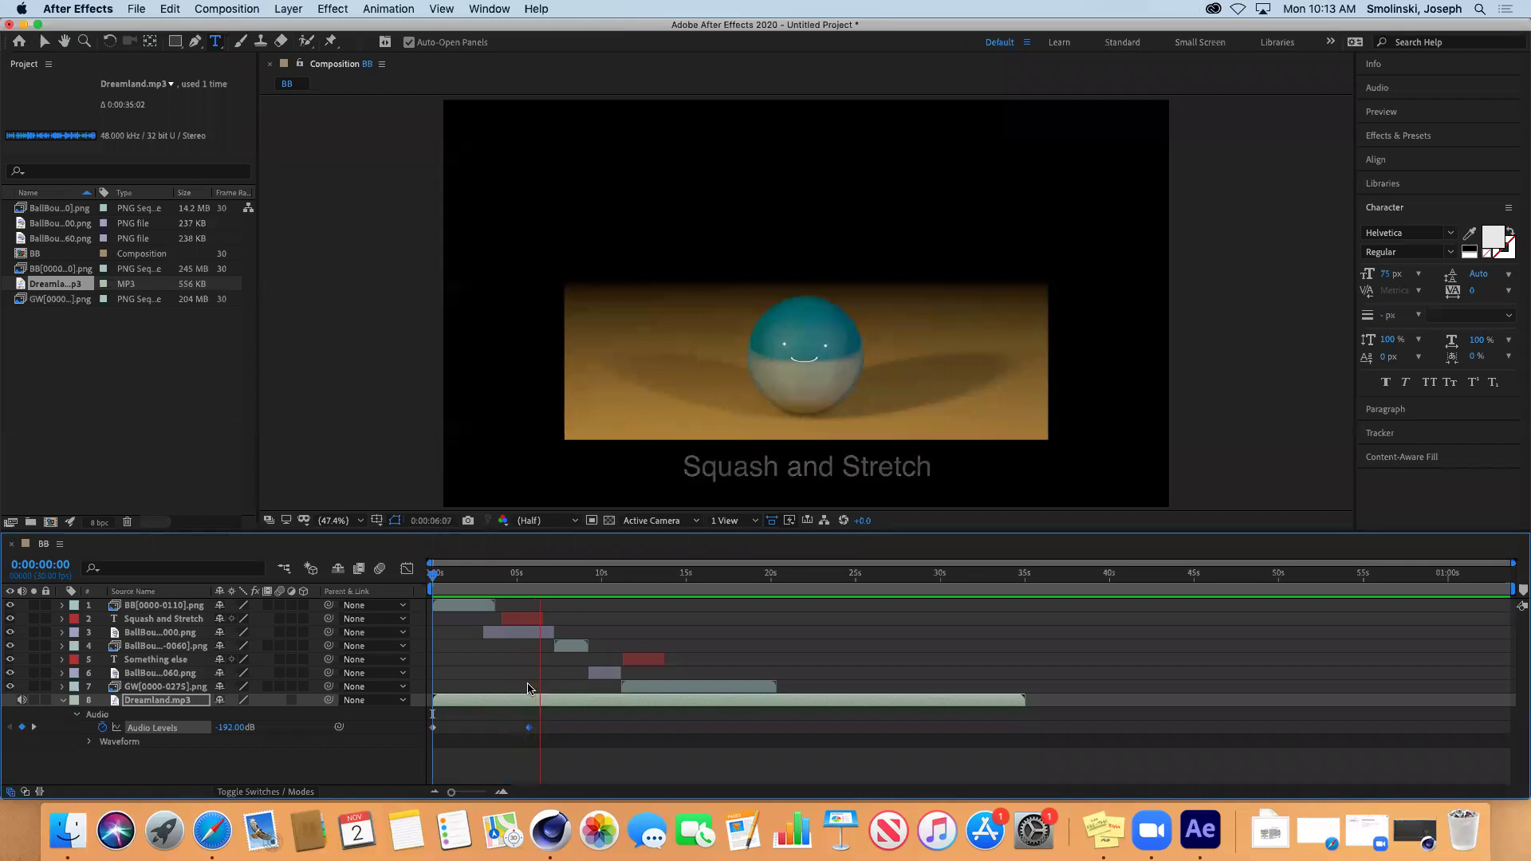
{"action": "key", "text": "space"}
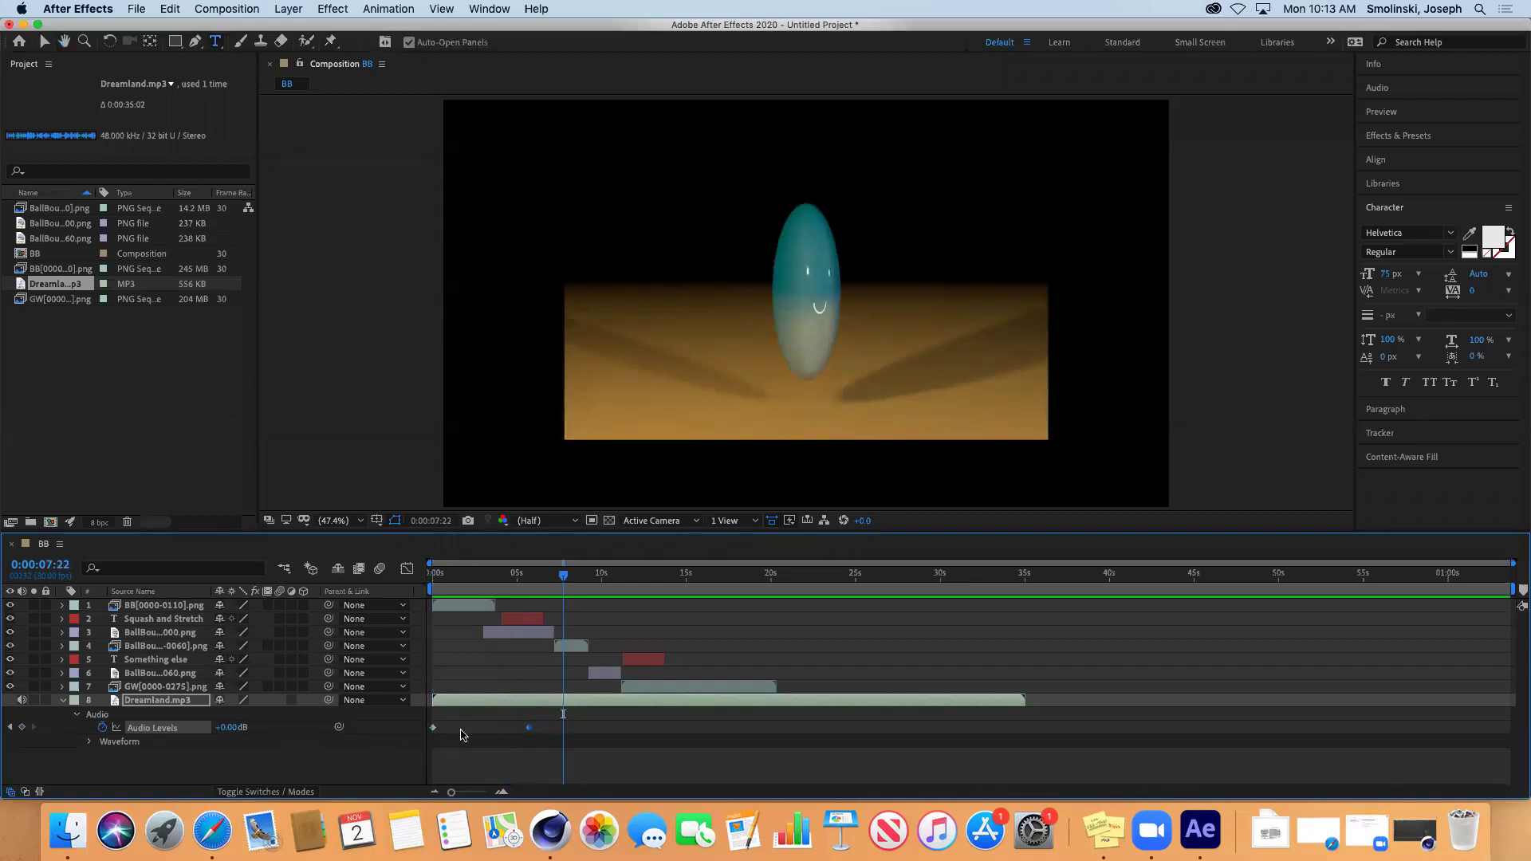
- Move the second Audio Levels keyframe to about 3 s, set the first keyframe to -24 dB, and preview the fade-in
{"action": "left_click_drag", "start_coordinate": [529, 728], "coordinate": [481, 728]}
{"action": "left_click", "coordinate": [433, 728]}
{"action": "left_click_drag", "start_coordinate": [560, 577], "coordinate": [417, 595]}
{"action": "left_click_drag", "start_coordinate": [226, 734], "coordinate": [306, 732]}
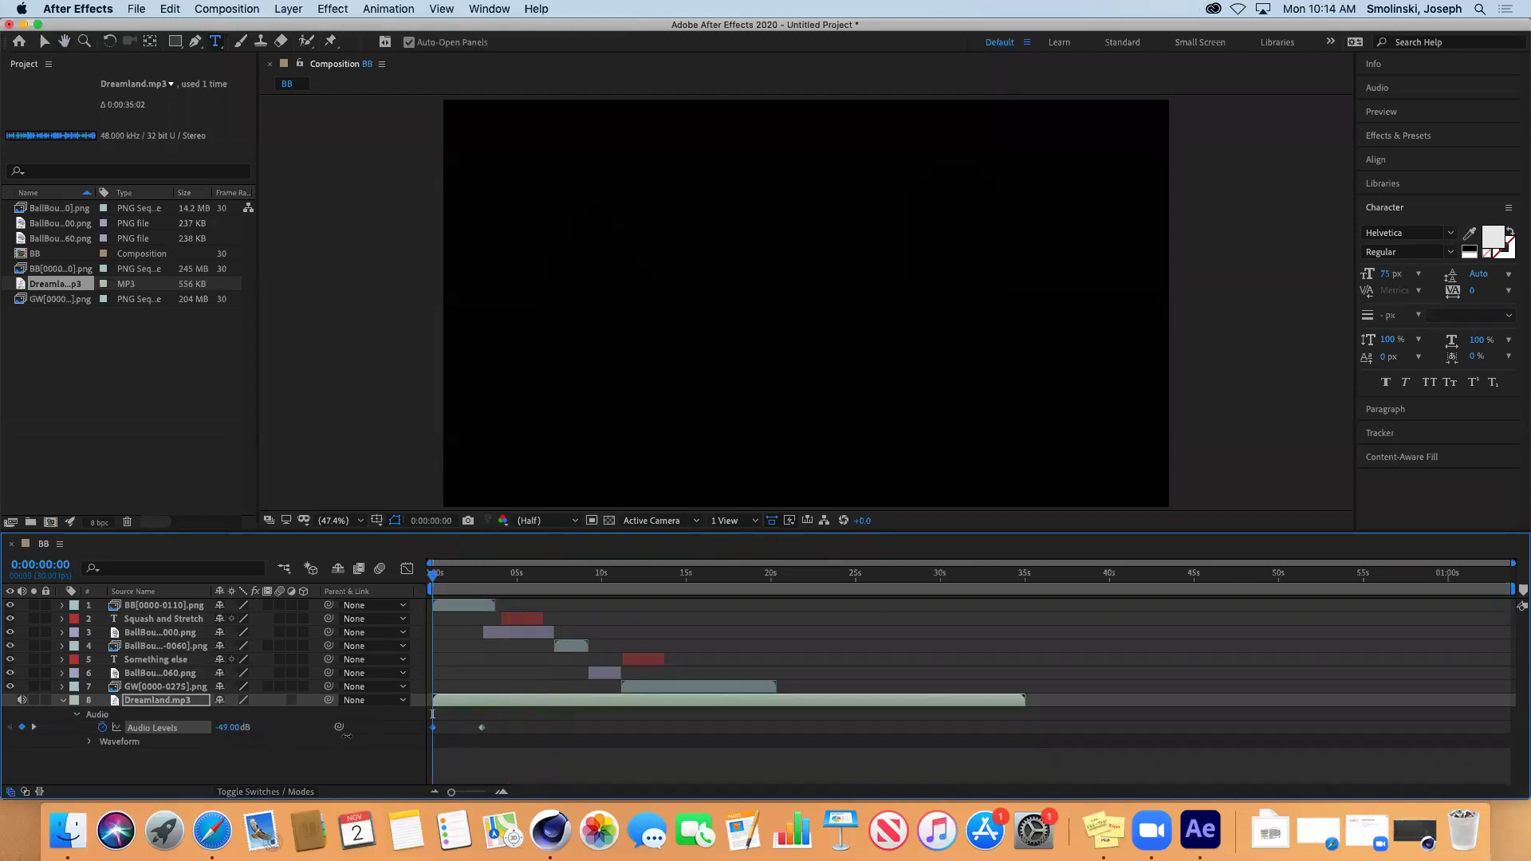
{"action": "key", "text": "space"}
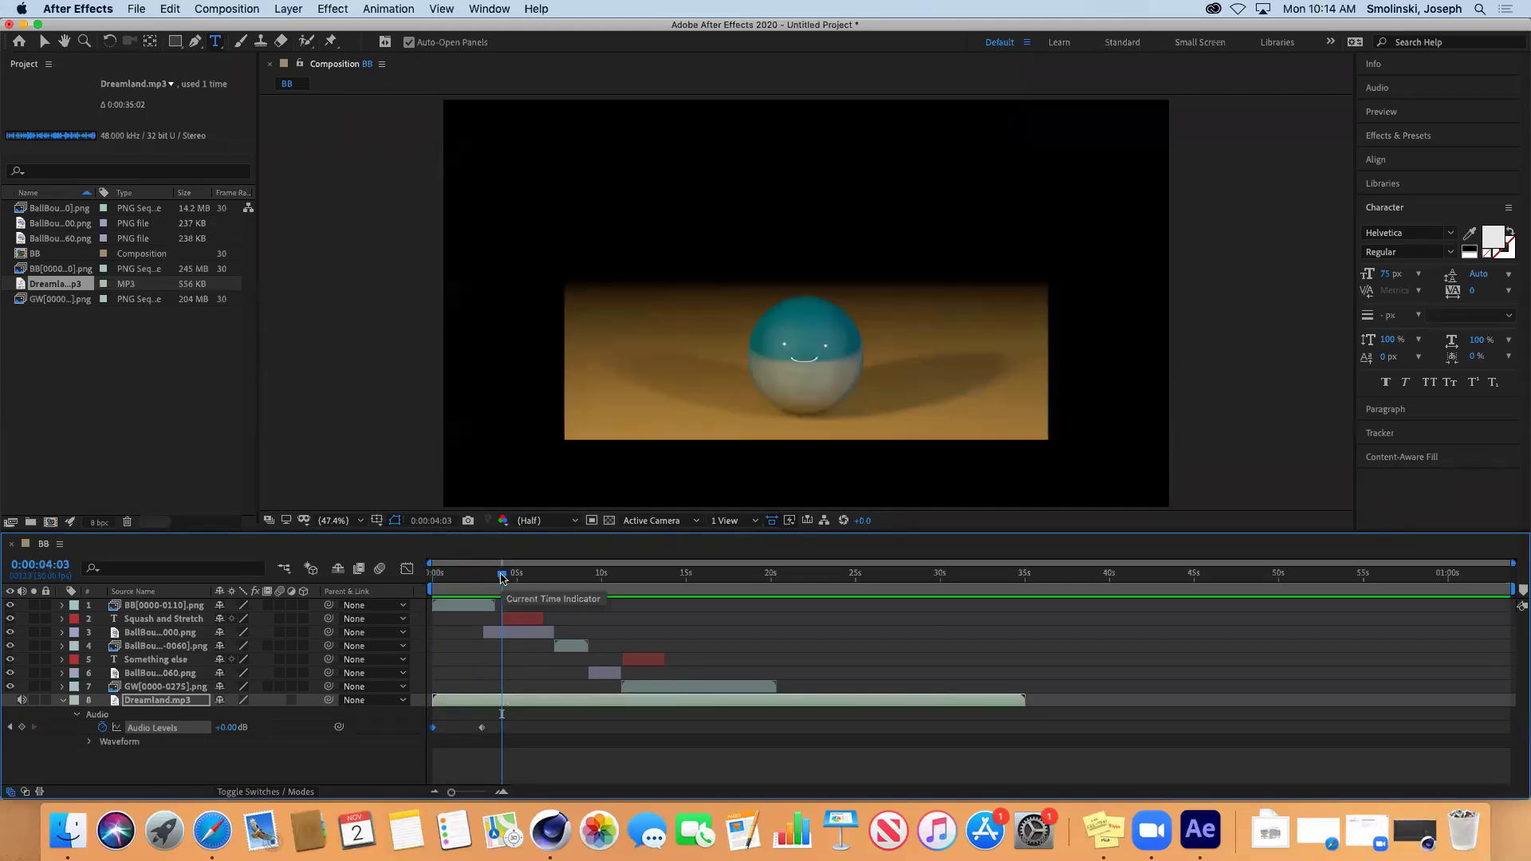
- Fade out Dreamland.mp3 with Audio Levels keyframes of 0 dB at 0:00:20:25 and -27 dB at 0:00:22:18, and preview the fade-out
{"action": "left_click_drag", "start_coordinate": [503, 578], "coordinate": [746, 599]}
{"action": "left_click_drag", "start_coordinate": [764, 603], "coordinate": [784, 604]}
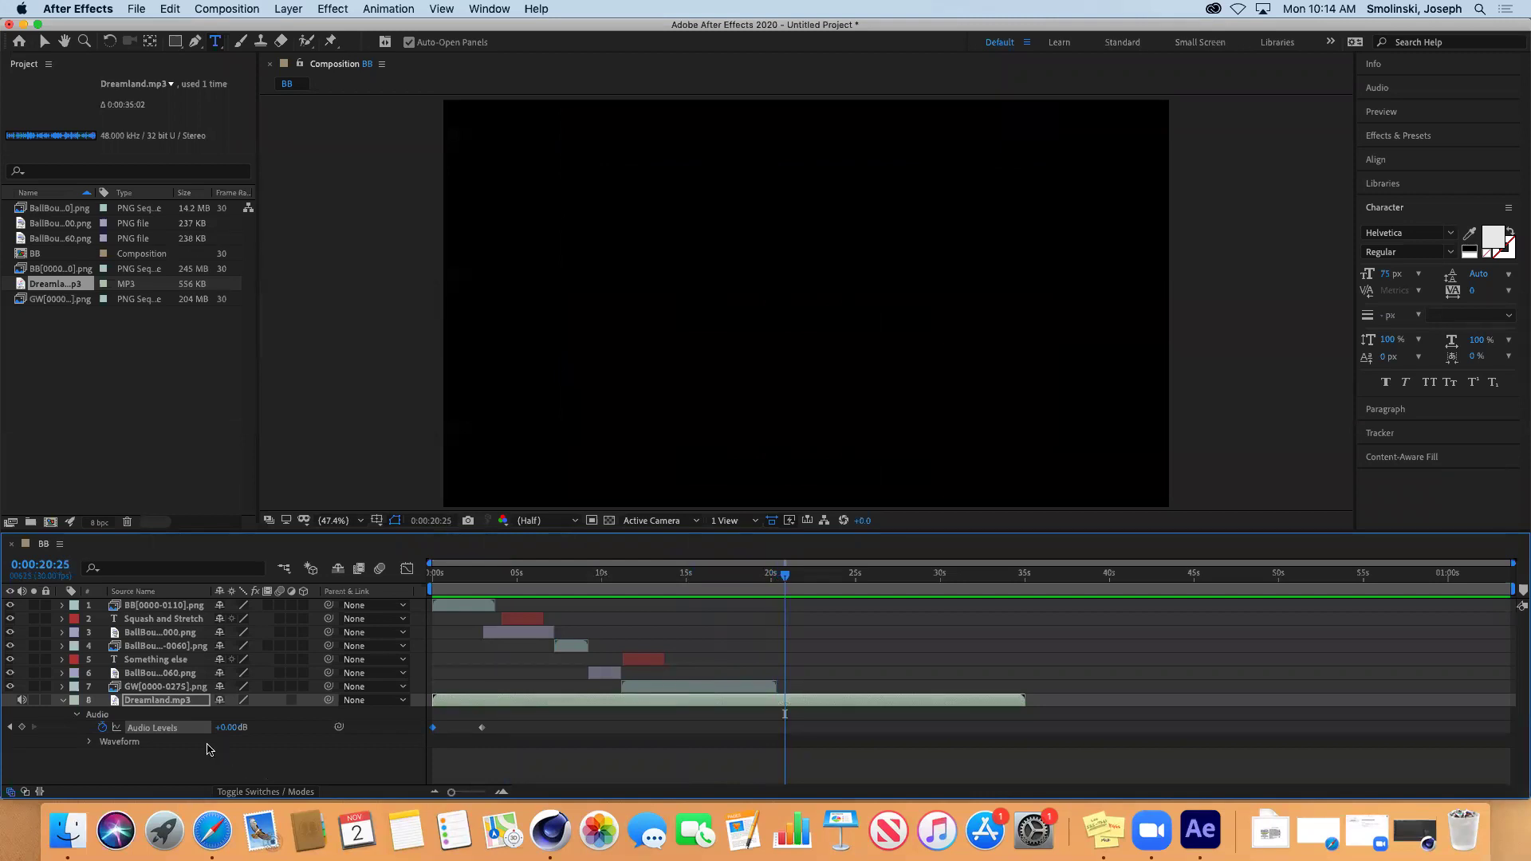
{"action": "left_click", "coordinate": [22, 727]}
{"action": "left_click_drag", "start_coordinate": [790, 575], "coordinate": [820, 582]}
{"action": "left_click_drag", "start_coordinate": [234, 735], "coordinate": [223, 736]}
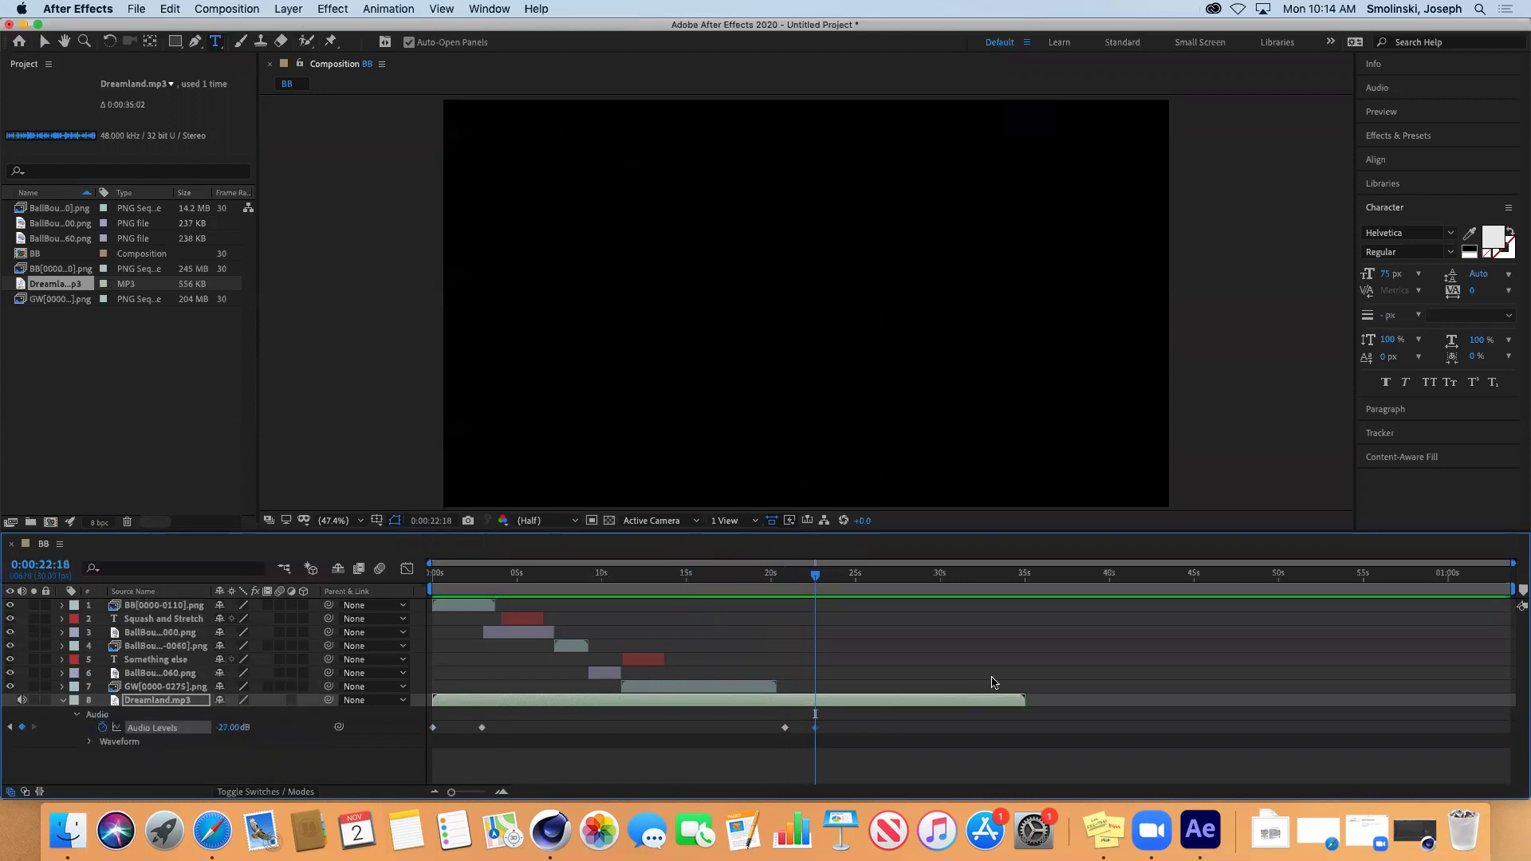
{"action": "left_click_drag", "start_coordinate": [814, 575], "coordinate": [759, 578]}
{"action": "key", "text": "space"}
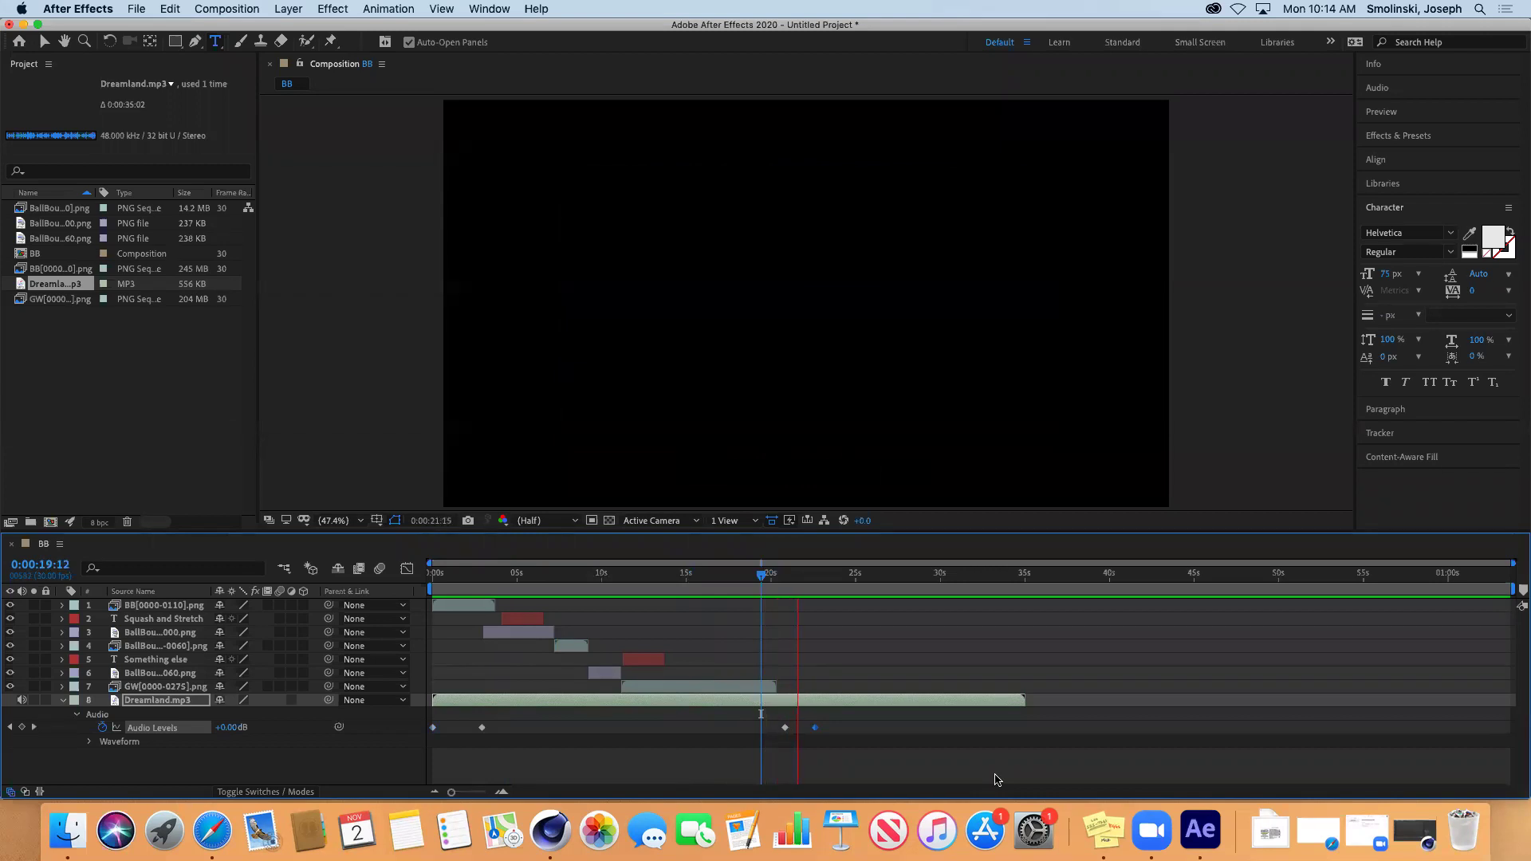
{"action": "key", "text": "space"}
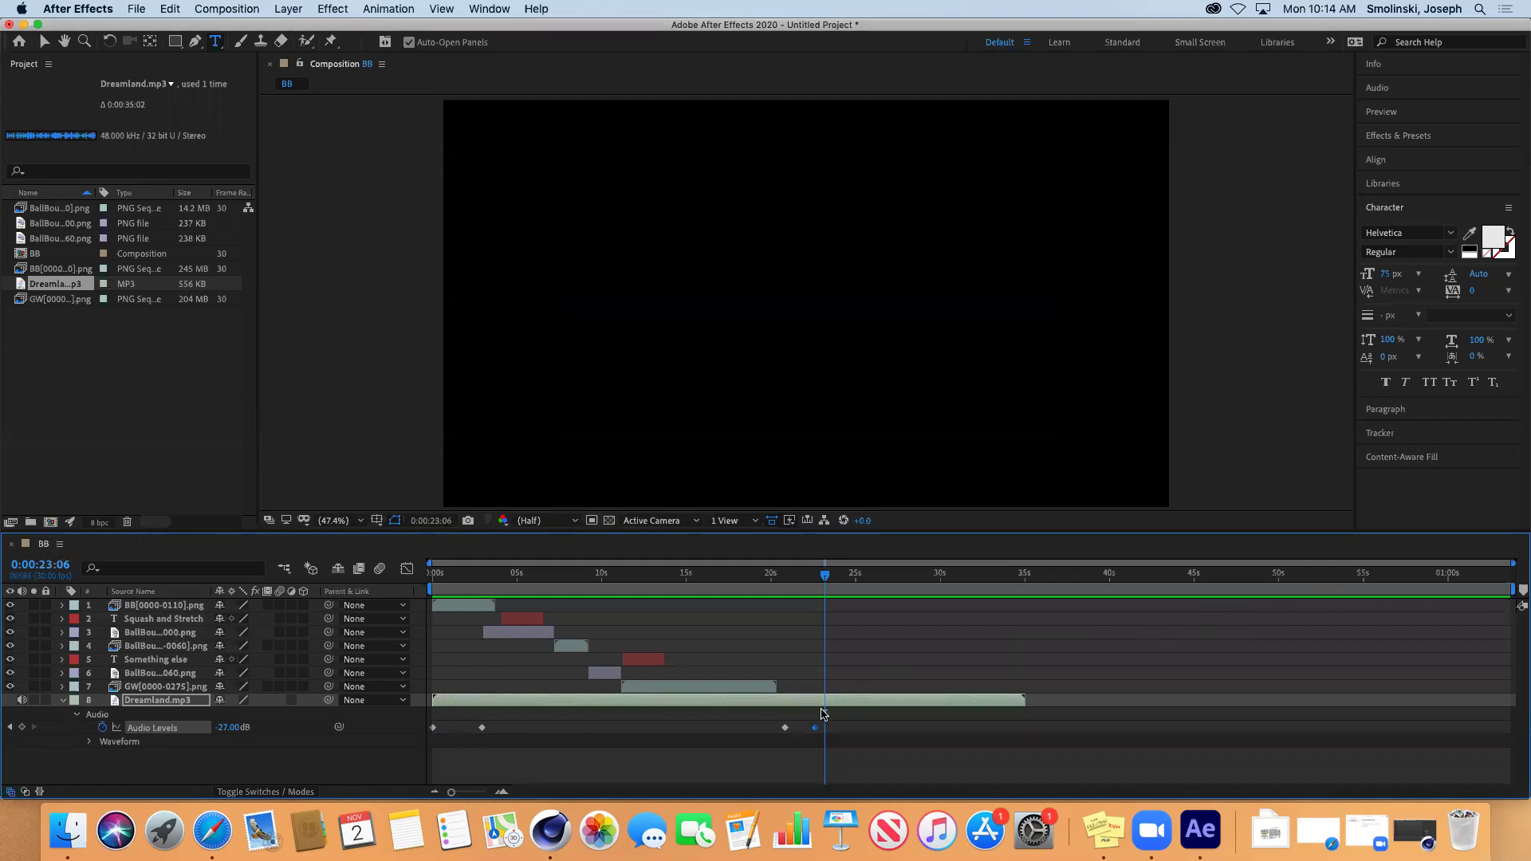
- End the work area at 0:00:23:15, trim the composition to it, and return the current time to the start
{"action": "mouse_move", "coordinate": [826, 575]}
{"action": "left_mouse_down"}
{"action": "mouse_move", "coordinate": [1488, 624]}
{"action": "mouse_move", "coordinate": [774, 629]}
{"action": "mouse_move", "coordinate": [771, 579]}
{"action": "mouse_move", "coordinate": [832, 596]}
{"action": "left_mouse_up"}
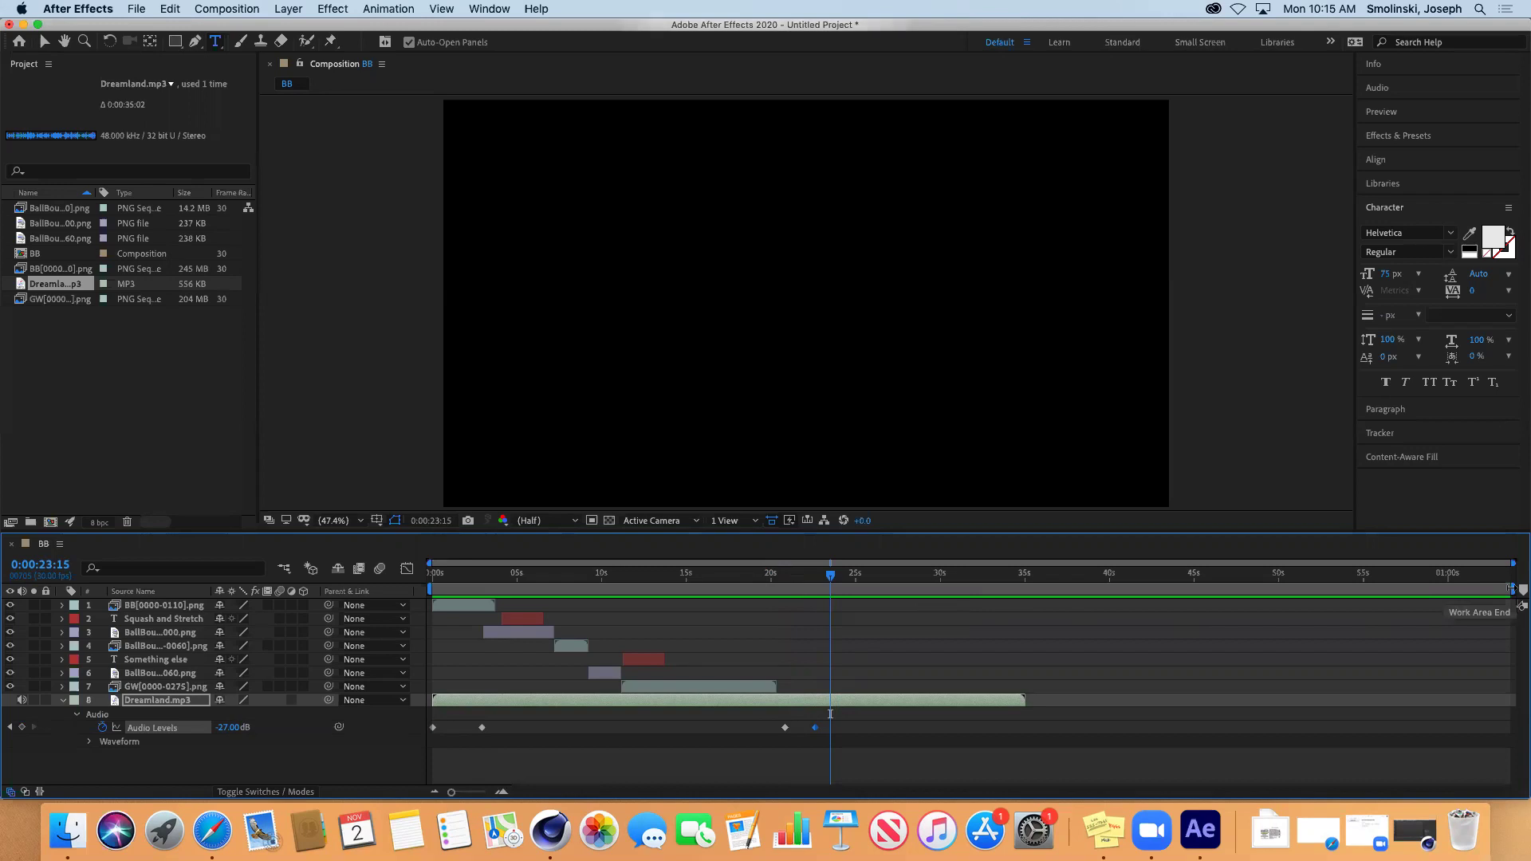
{"action": "left_click_drag", "start_coordinate": [1511, 589], "coordinate": [842, 570]}
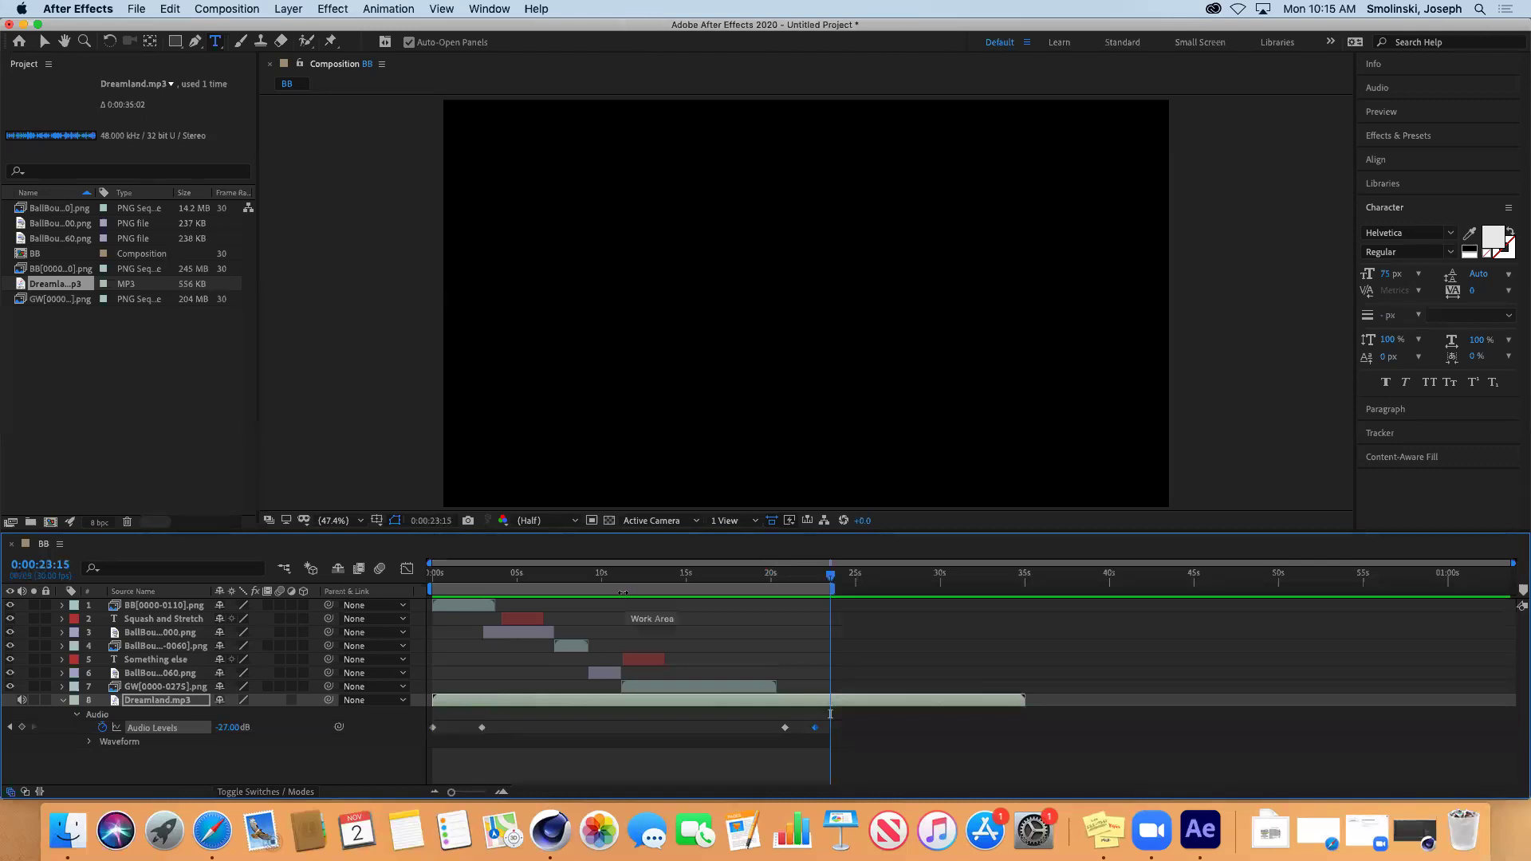
{"action": "left_click", "coordinate": [237, 14]}
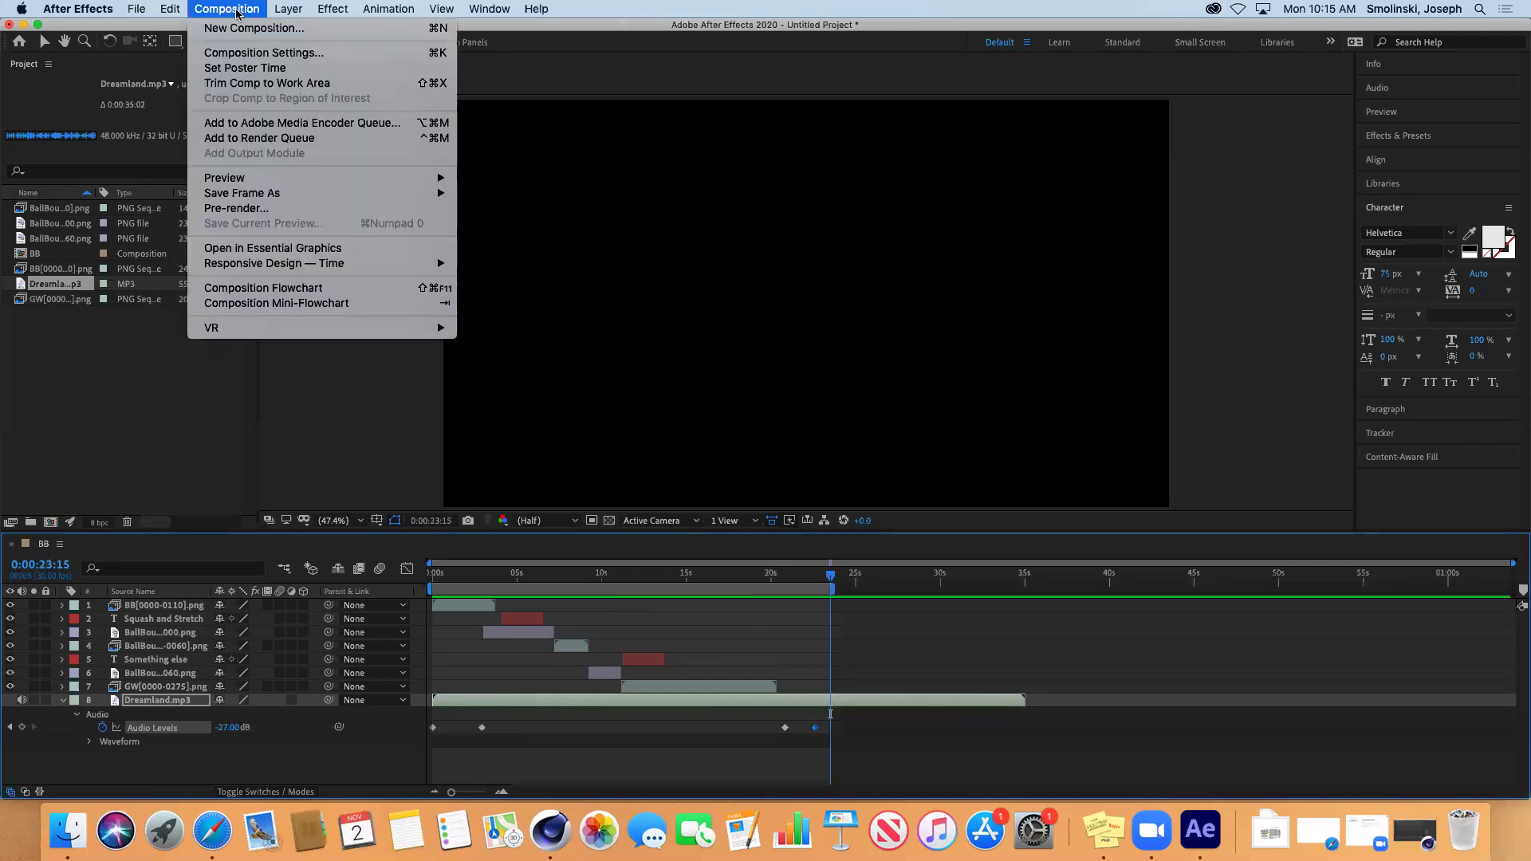
{"action": "left_click", "coordinate": [253, 85]}
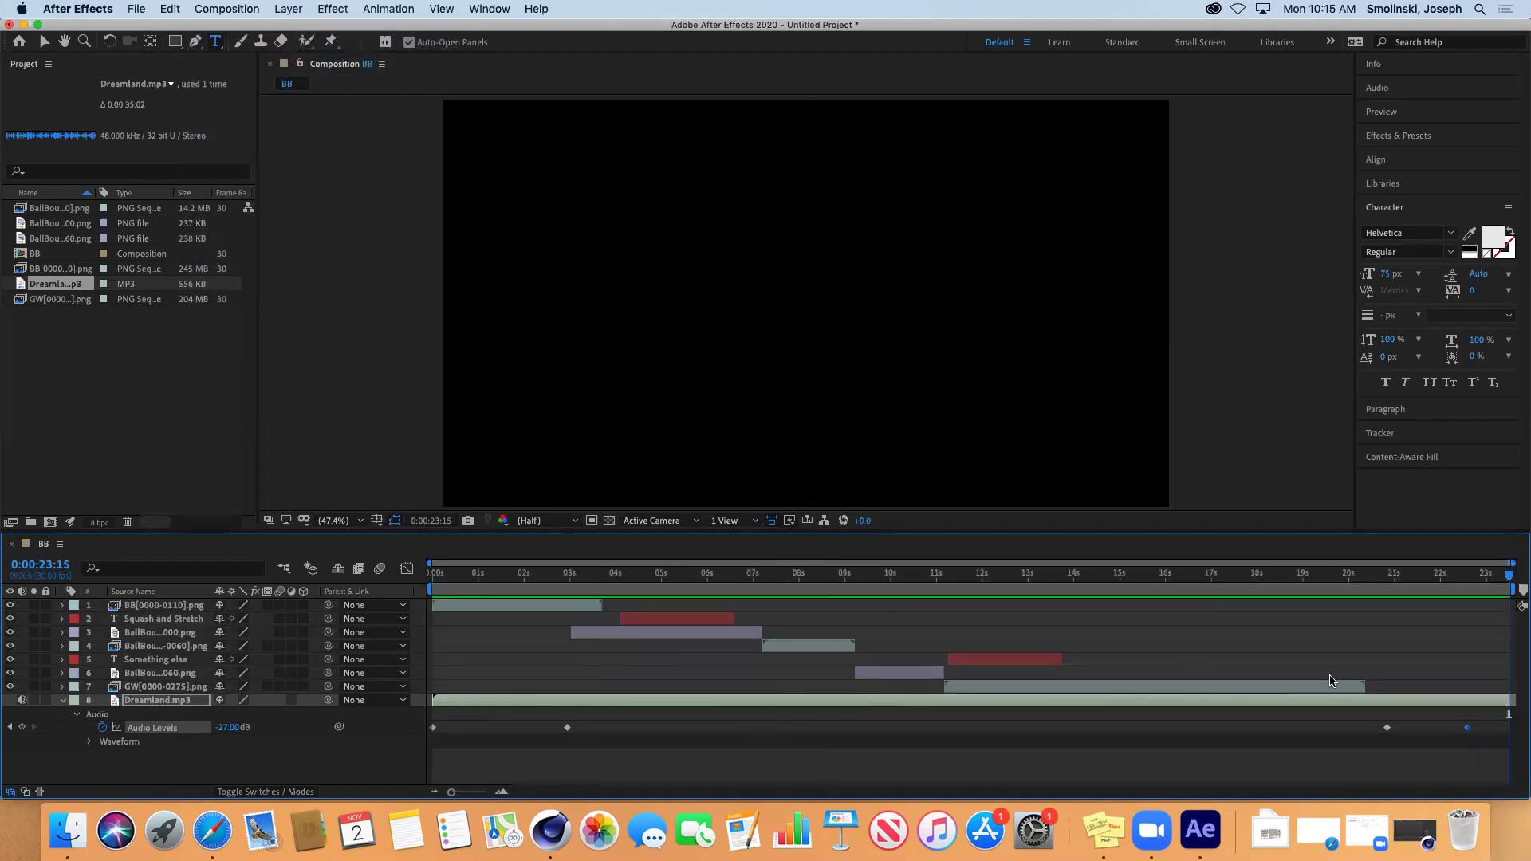
{"action": "left_click_drag", "start_coordinate": [1507, 576], "coordinate": [425, 532]}
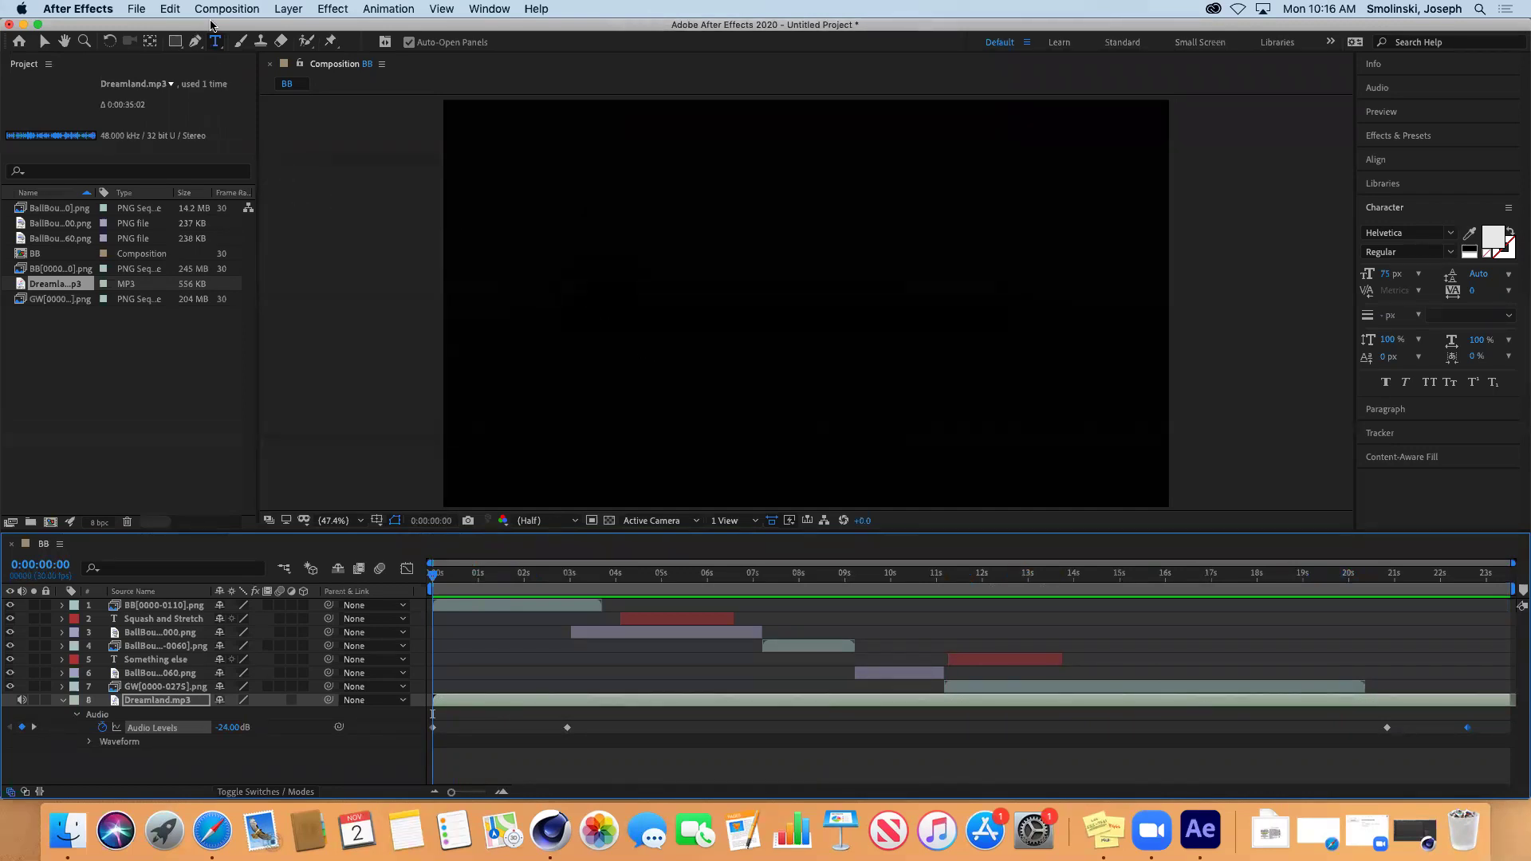
- Save the project as 12prince in the 12principles folder
{"action": "left_click", "coordinate": [225, 9]}
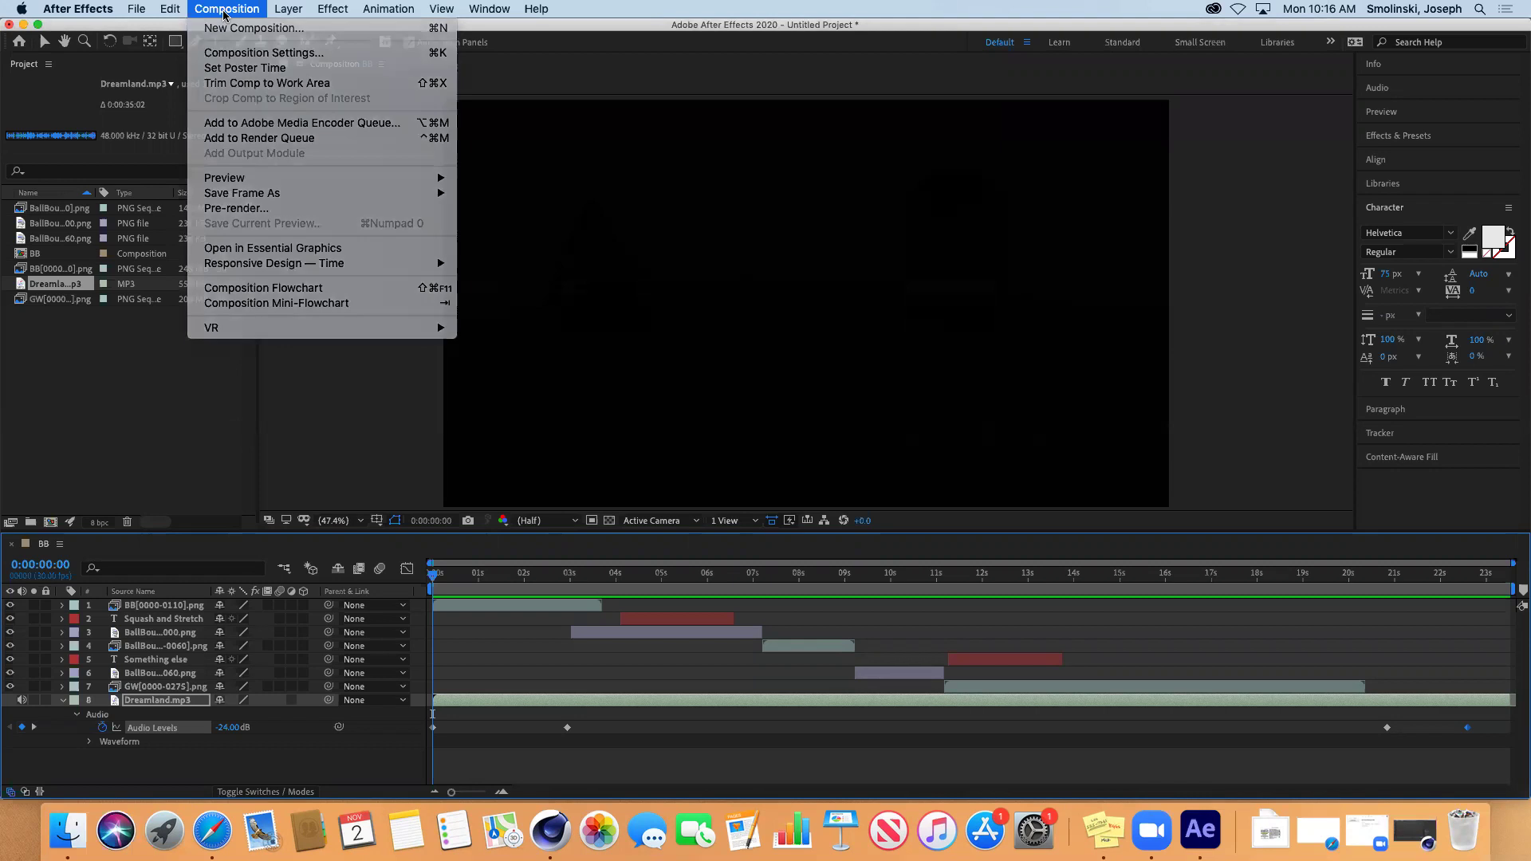
{"action": "left_click", "coordinate": [225, 9]}
{"action": "left_click", "coordinate": [137, 10]}
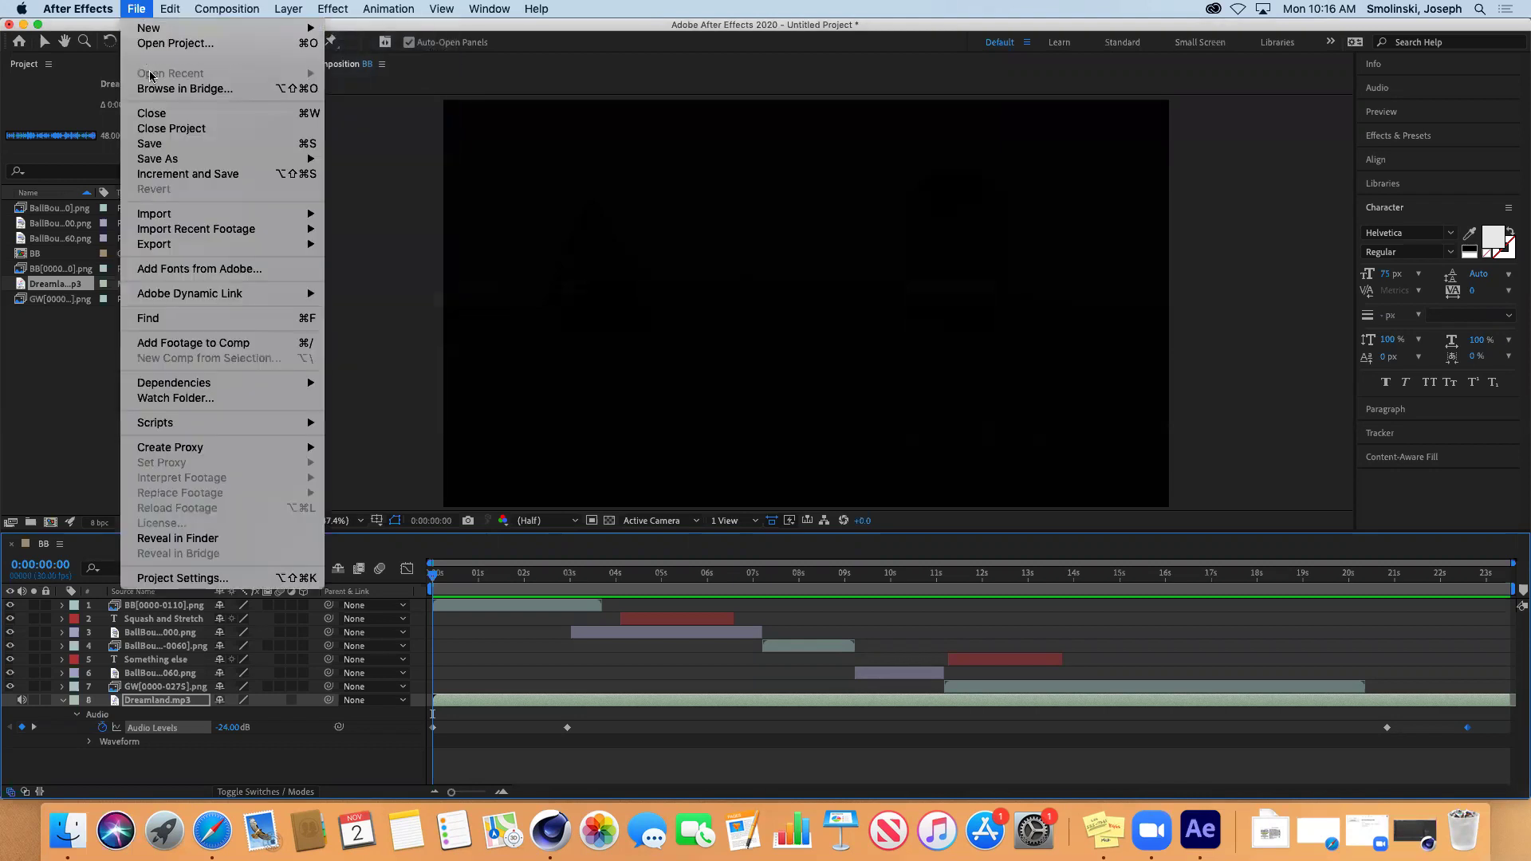
{"action": "mouse_move", "coordinate": [183, 162]}
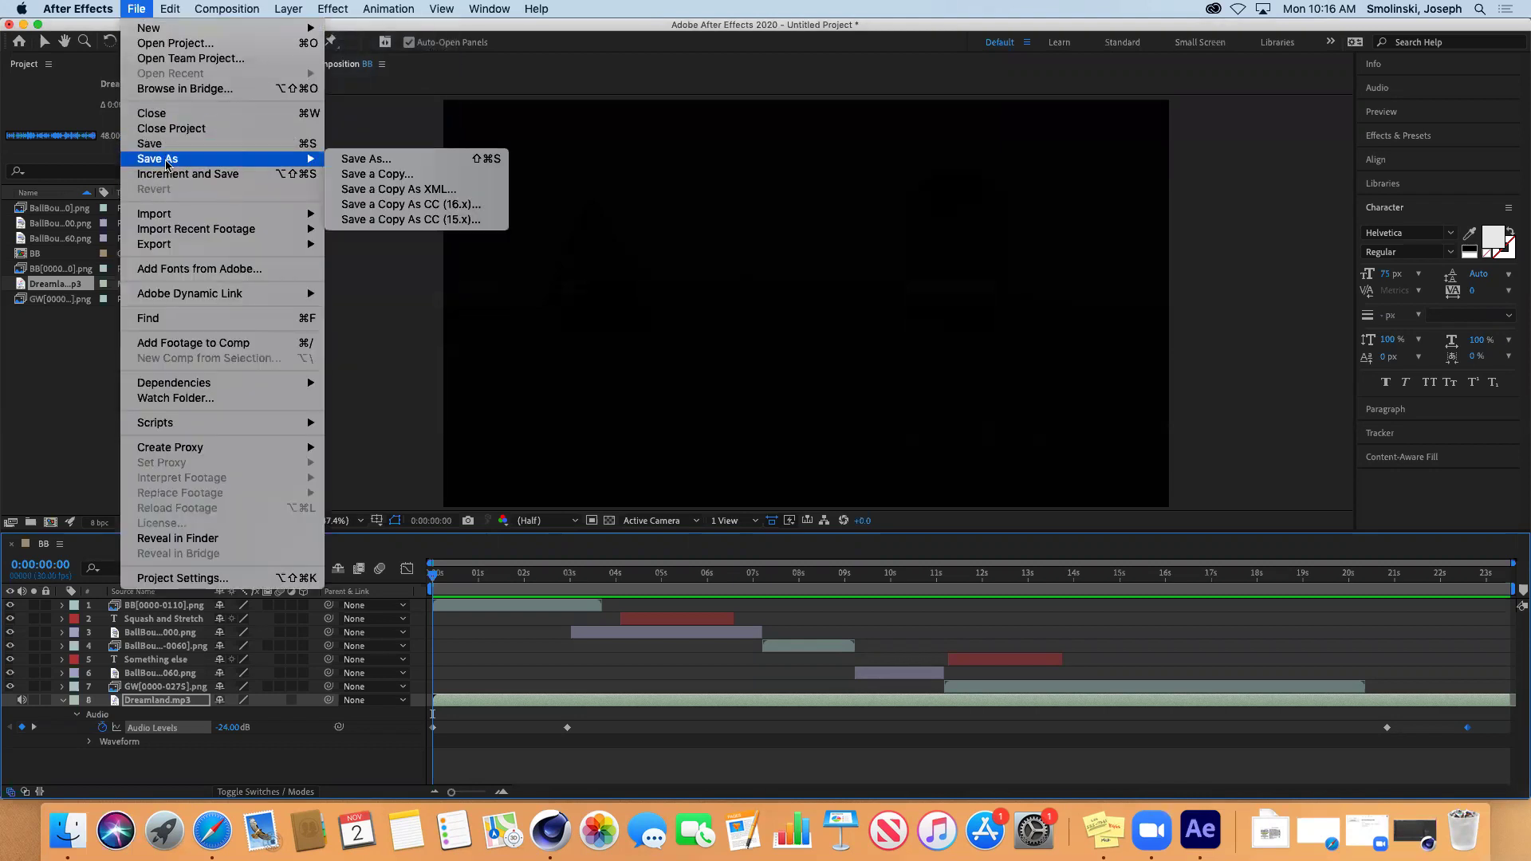
{"action": "left_click", "coordinate": [354, 158]}
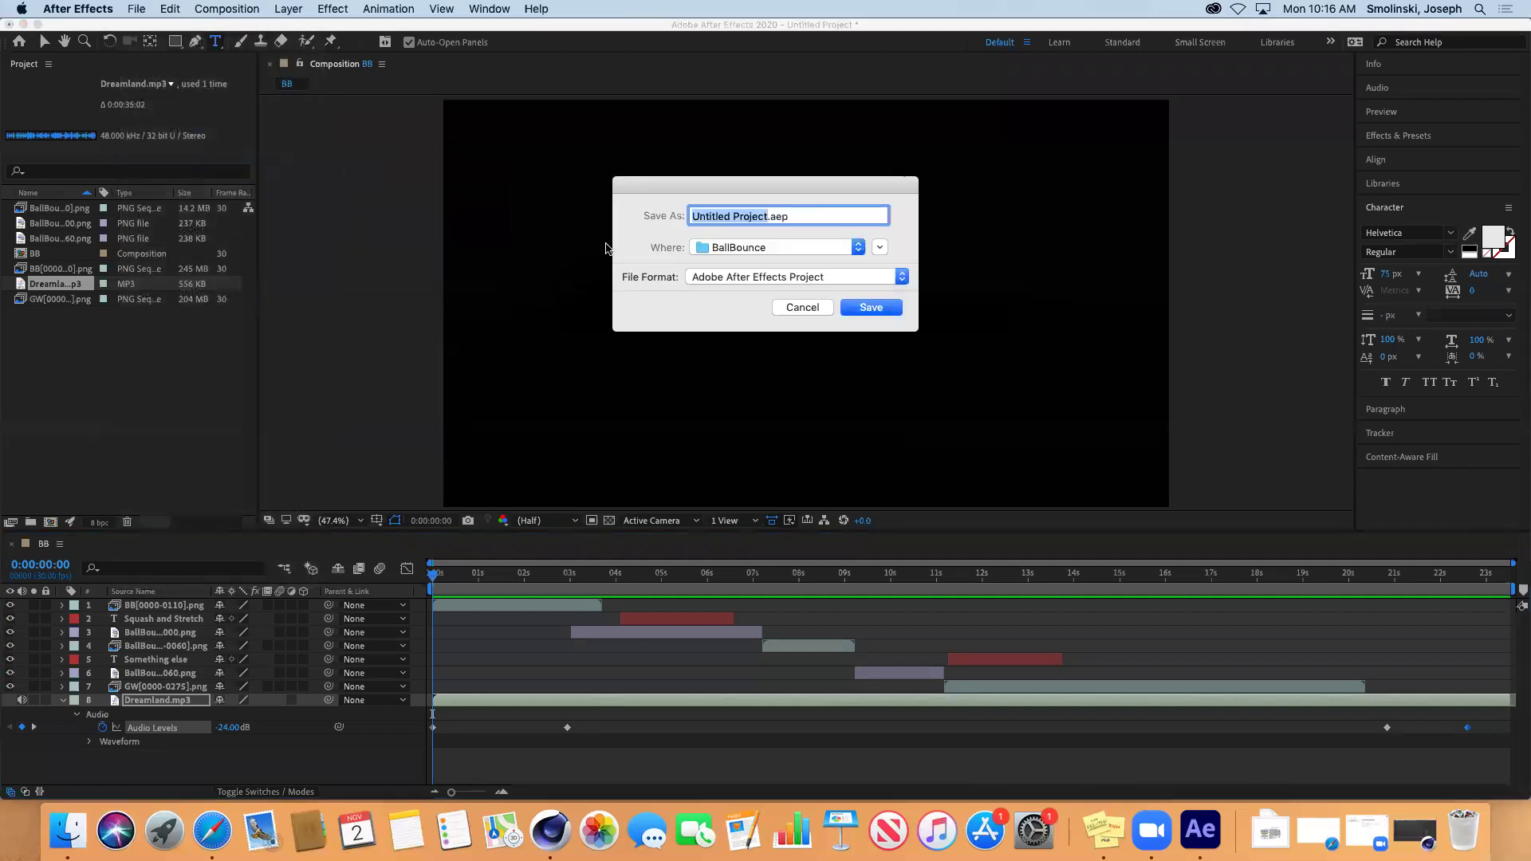
{"action": "left_click", "coordinate": [861, 251]}
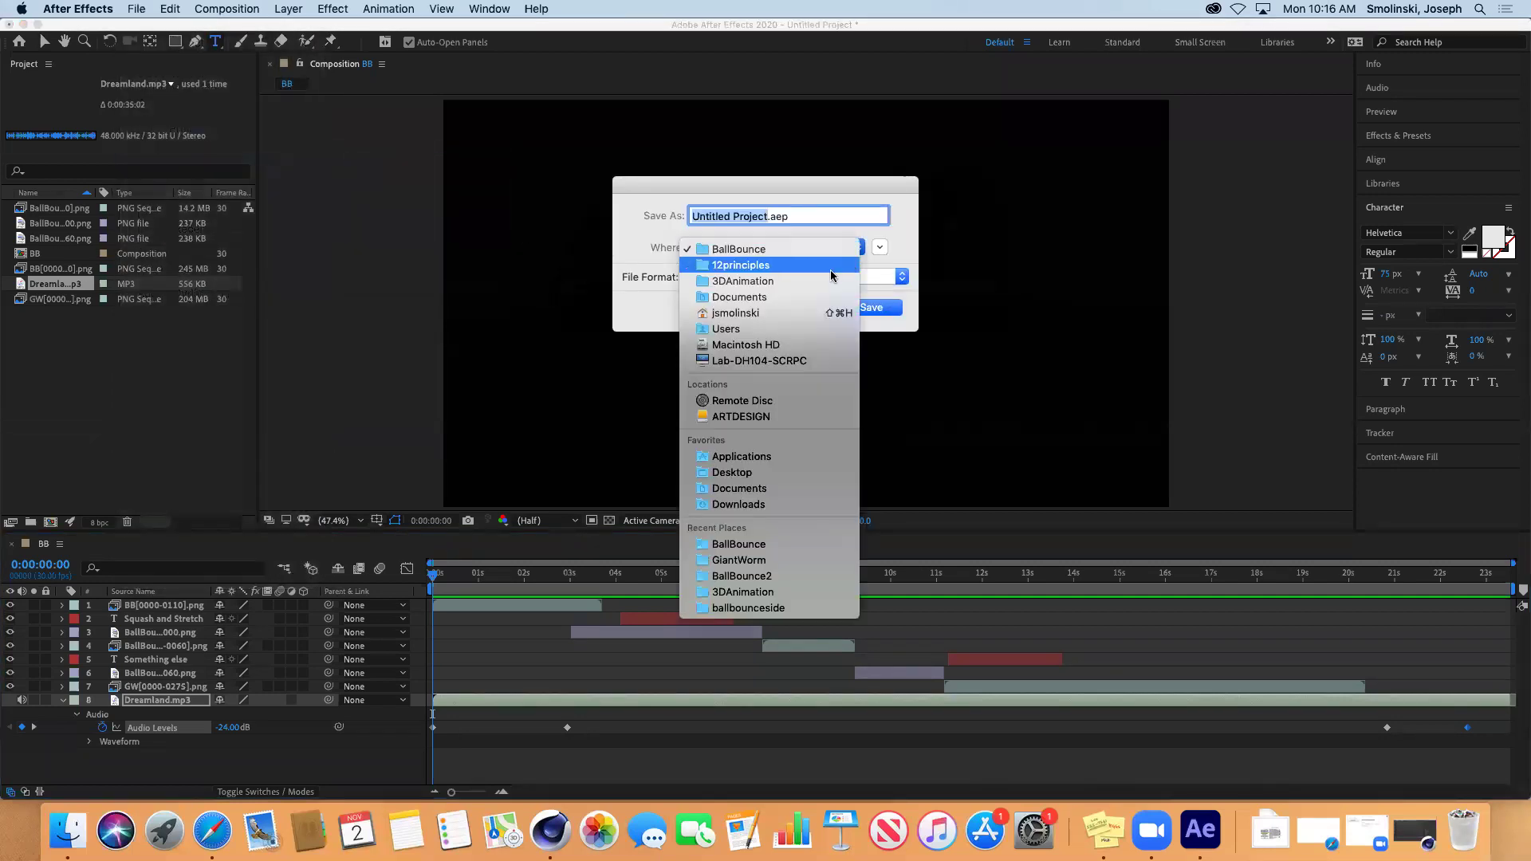
{"action": "left_click", "coordinate": [764, 265]}
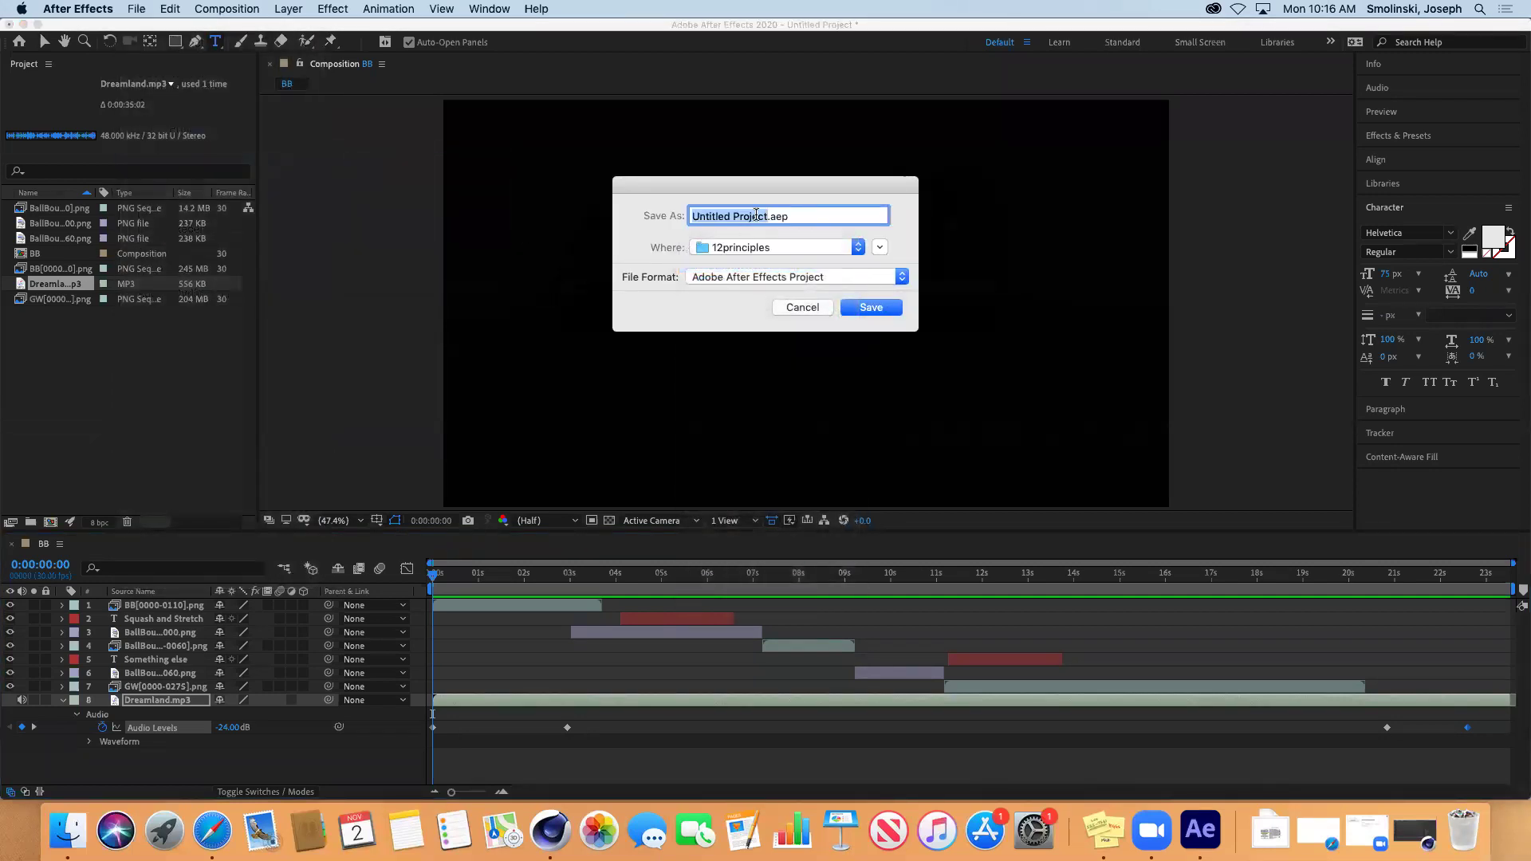
{"action": "type", "text": "12prince"}
{"action": "left_click", "coordinate": [878, 307]}
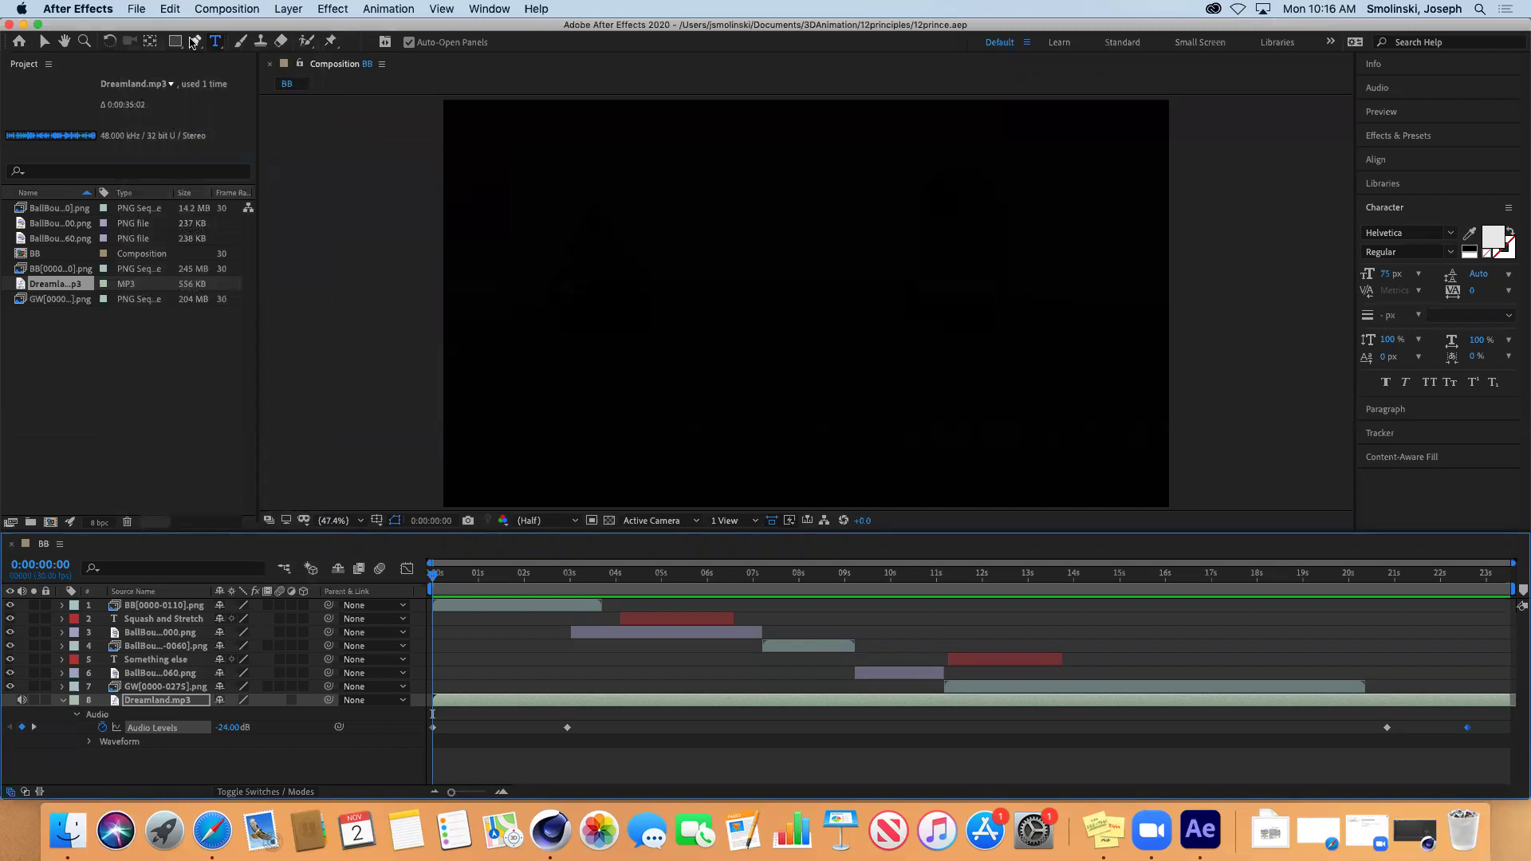
- Add the BB composition to the Adobe Media Encoder queue and switch to Media Encoder
{"action": "left_click", "coordinate": [227, 10]}
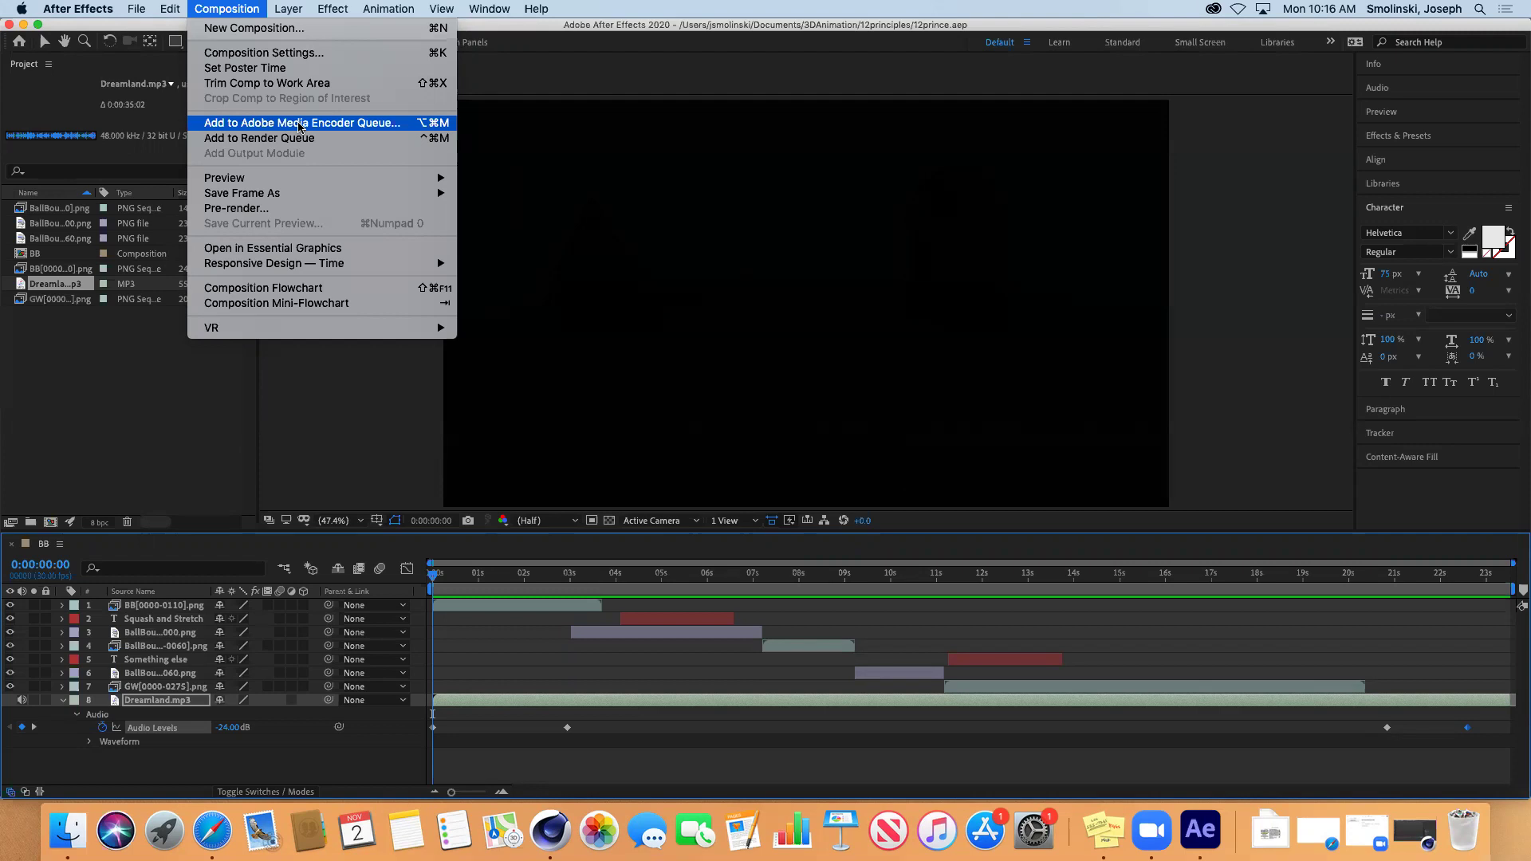
{"action": "left_click", "coordinate": [303, 125]}
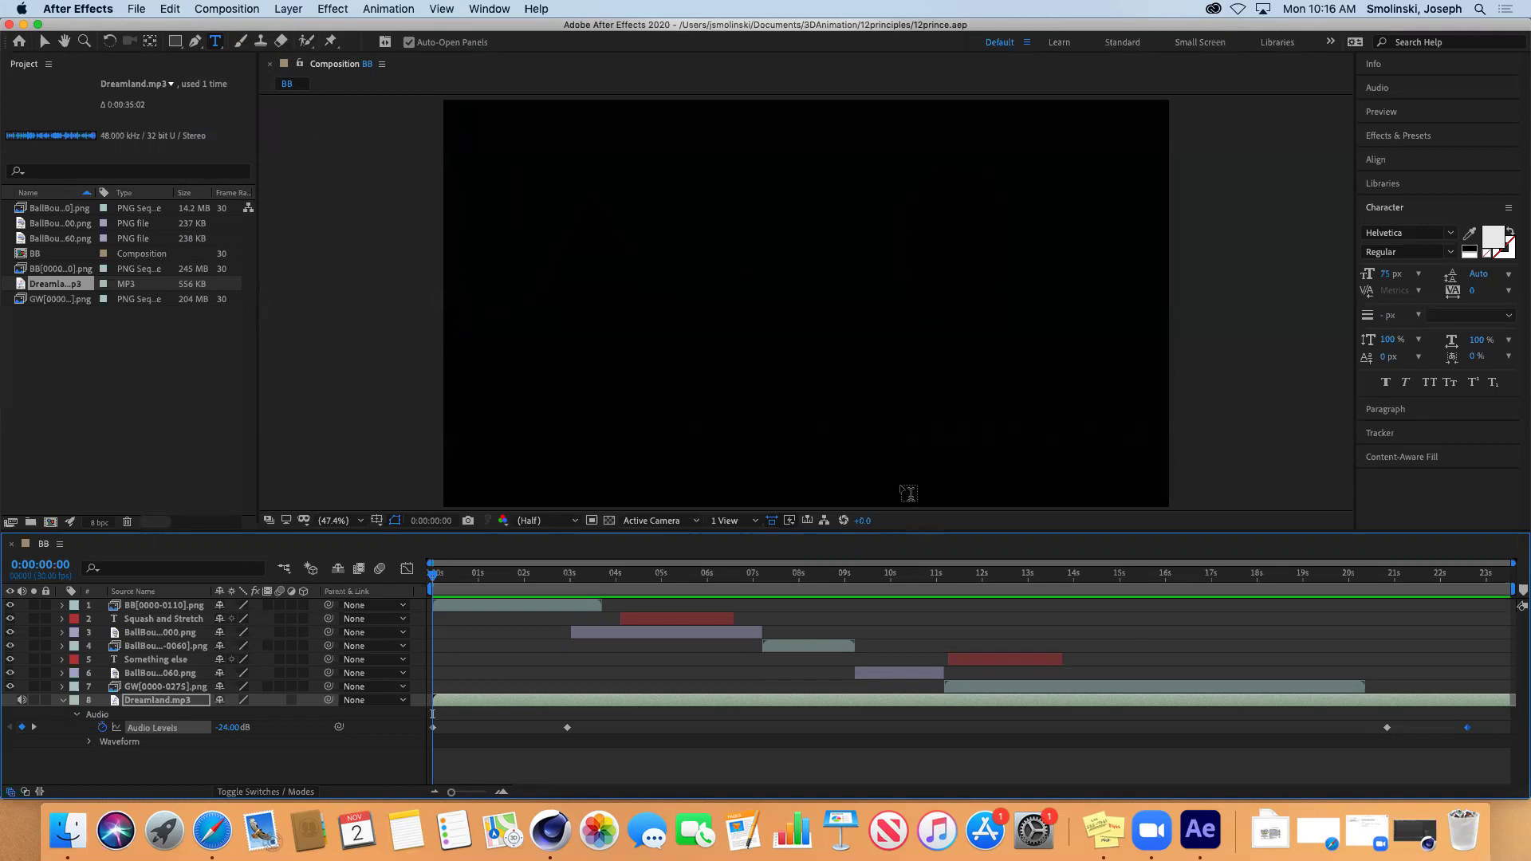
{"action": "left_click", "coordinate": [1480, 9]}
{"action": "key", "text": "Return"}
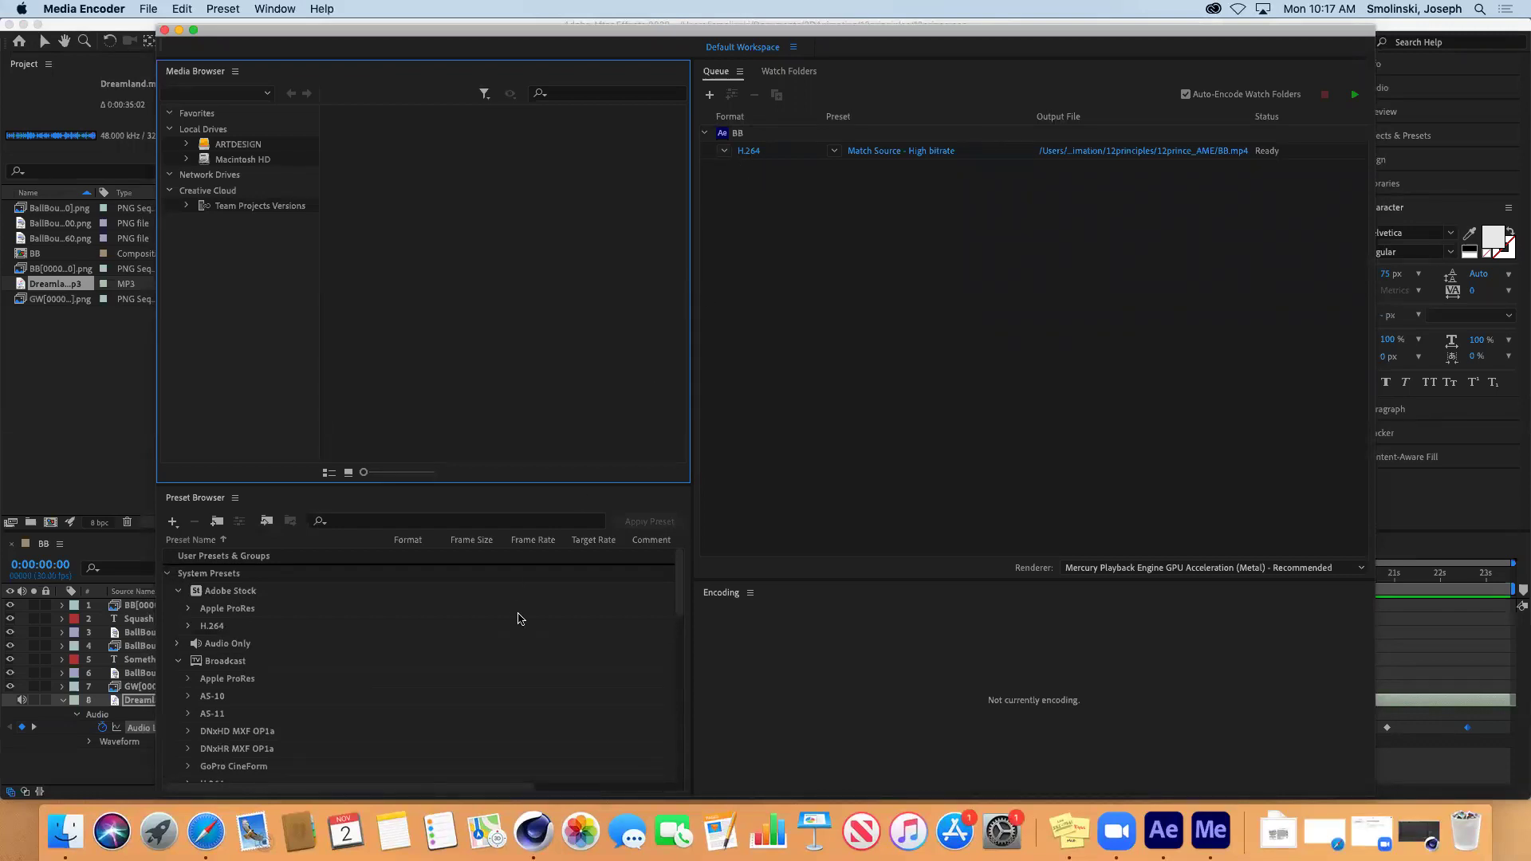
- Apply the YouTube 1080p Full HD social media preset to the queued BB composition
{"action": "scroll", "coordinate": [679, 592], "scroll_direction": "down", "scroll_amount": 2}
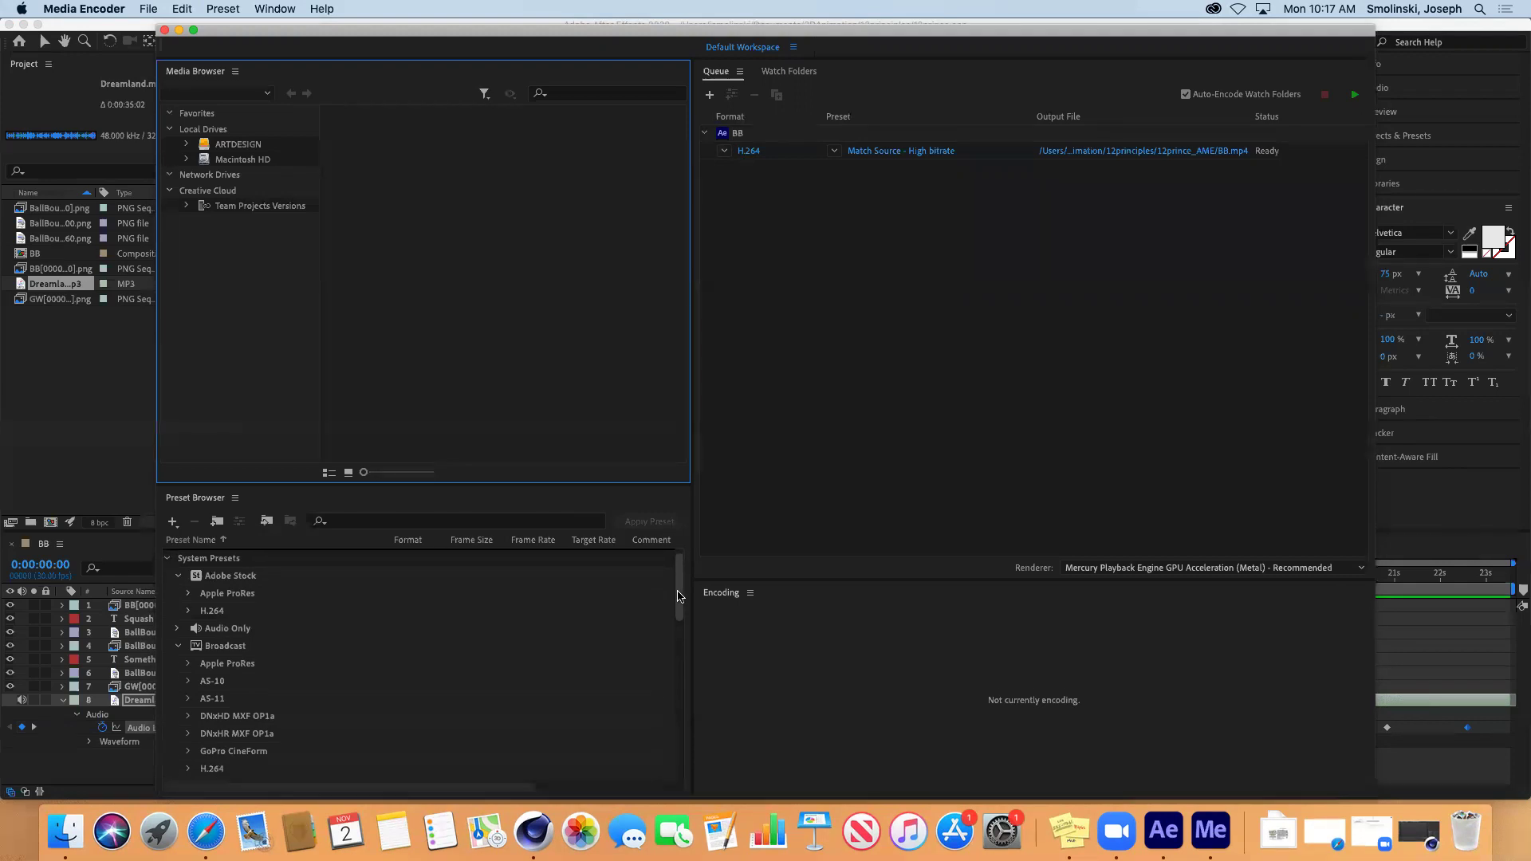
{"action": "scroll", "coordinate": [676, 598], "scroll_direction": "down", "scroll_amount": 3}
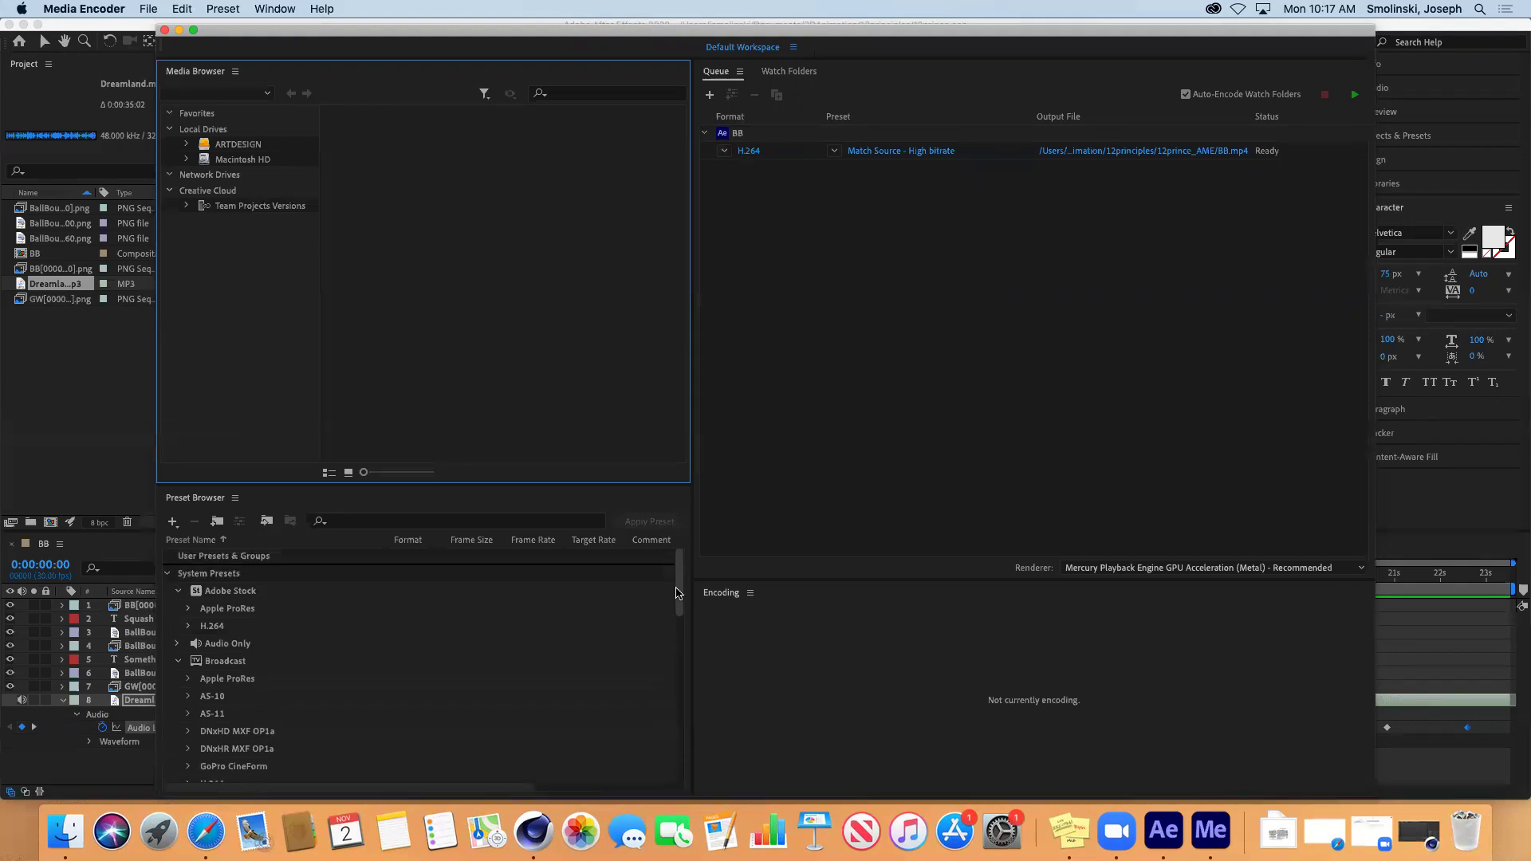
{"action": "left_click_drag", "start_coordinate": [675, 608], "coordinate": [656, 767]}
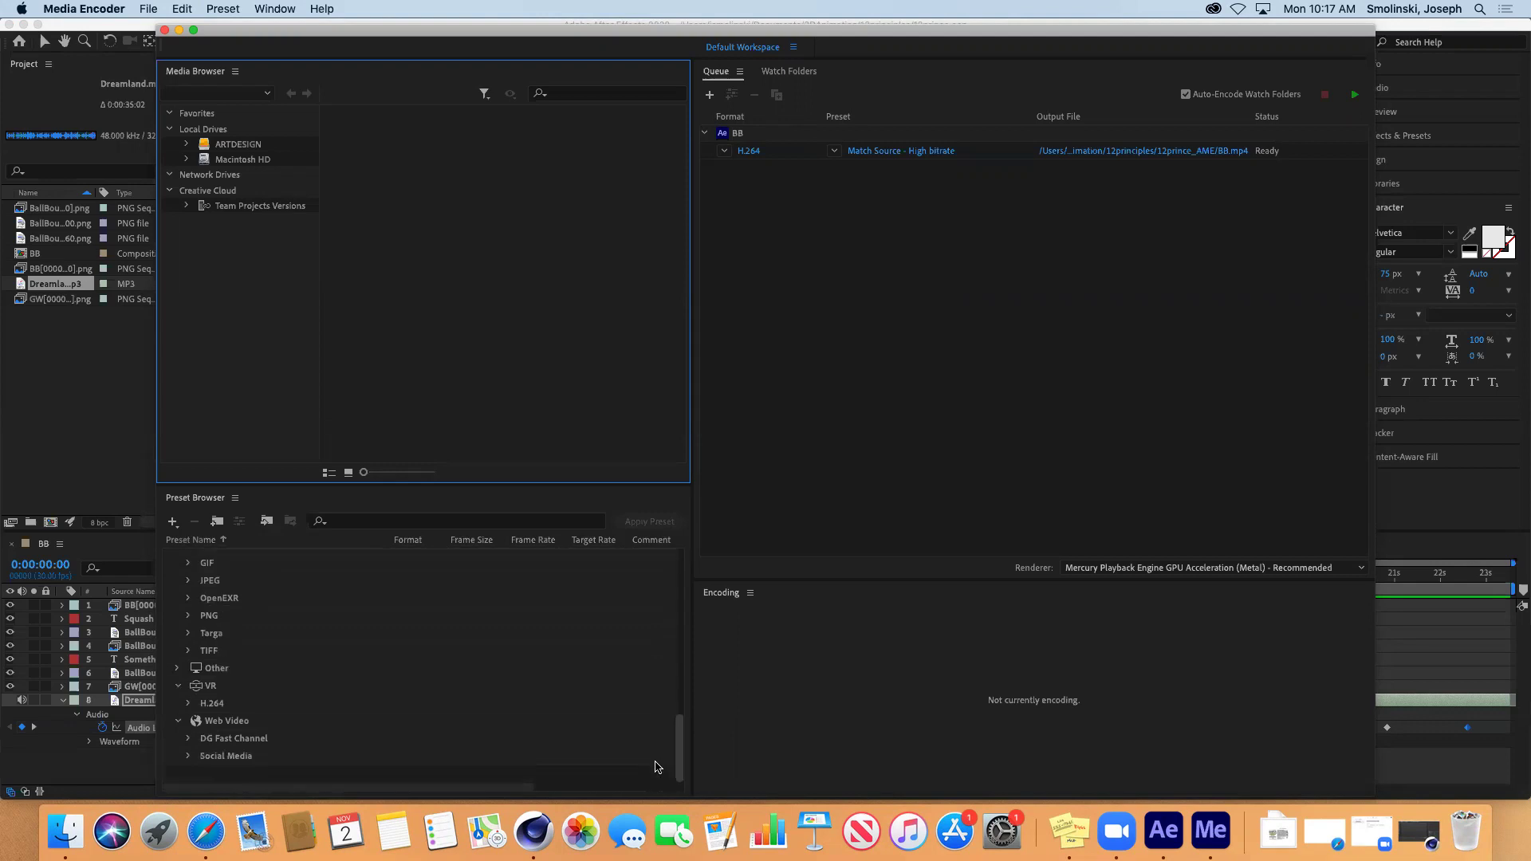
{"action": "left_click", "coordinate": [189, 759]}
{"action": "left_click_drag", "start_coordinate": [680, 689], "coordinate": [675, 762]}
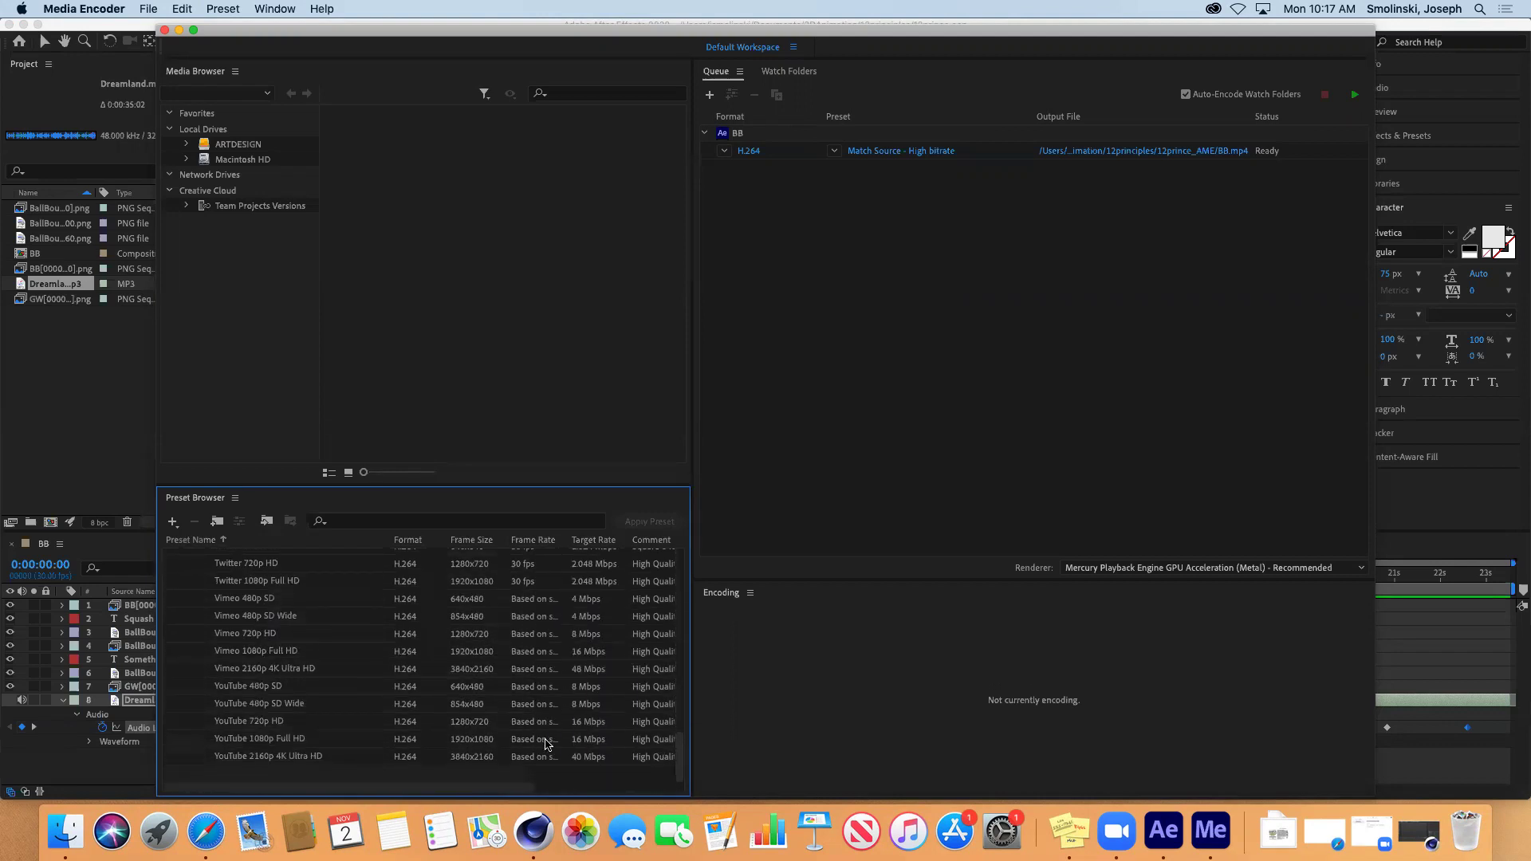
{"action": "left_click", "coordinate": [251, 742]}
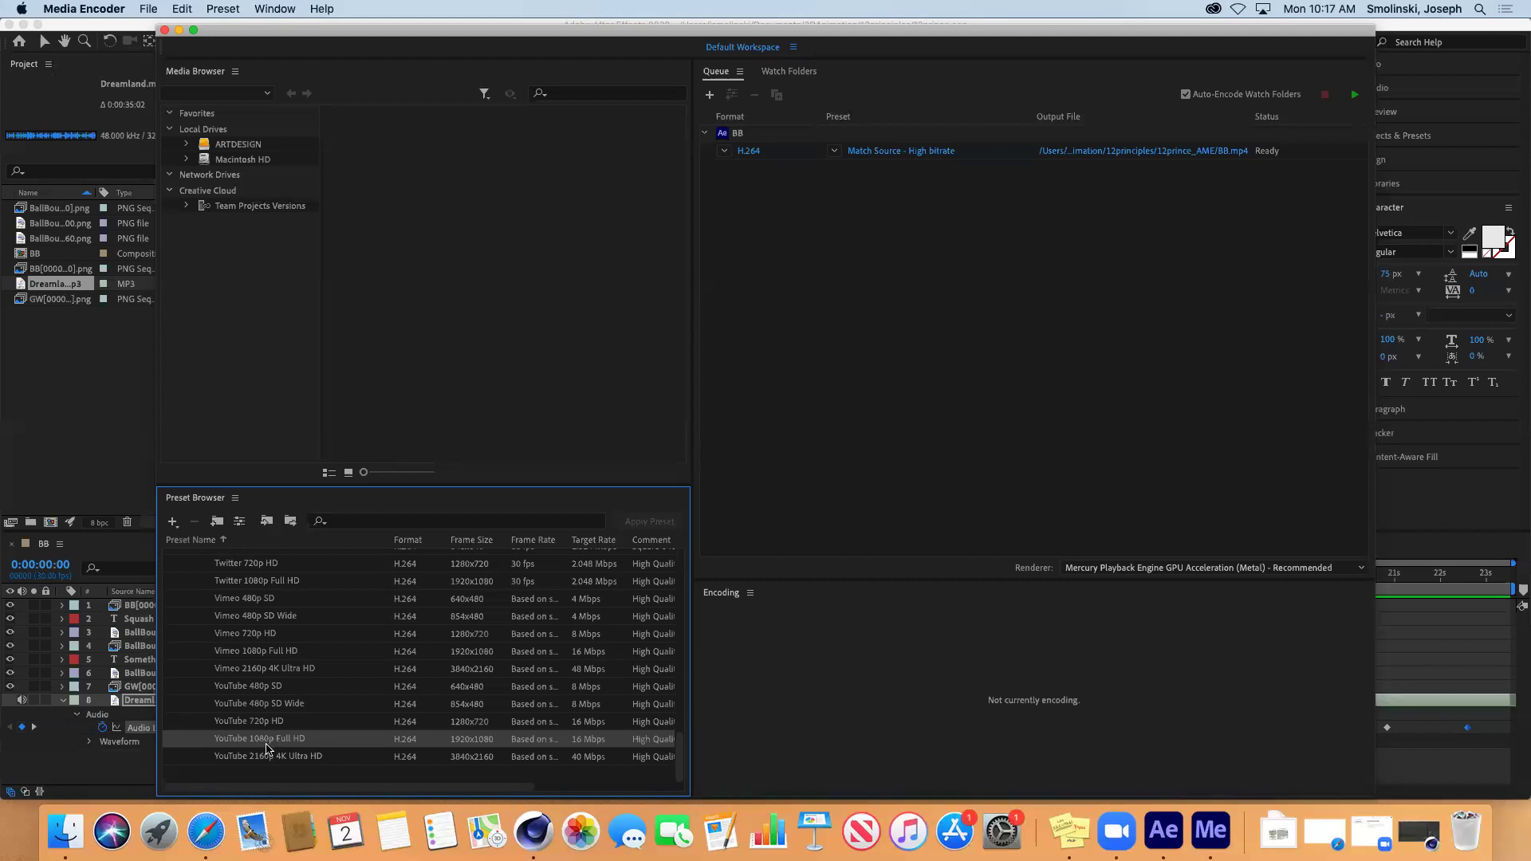
{"action": "left_click_drag", "start_coordinate": [276, 742], "coordinate": [896, 150]}
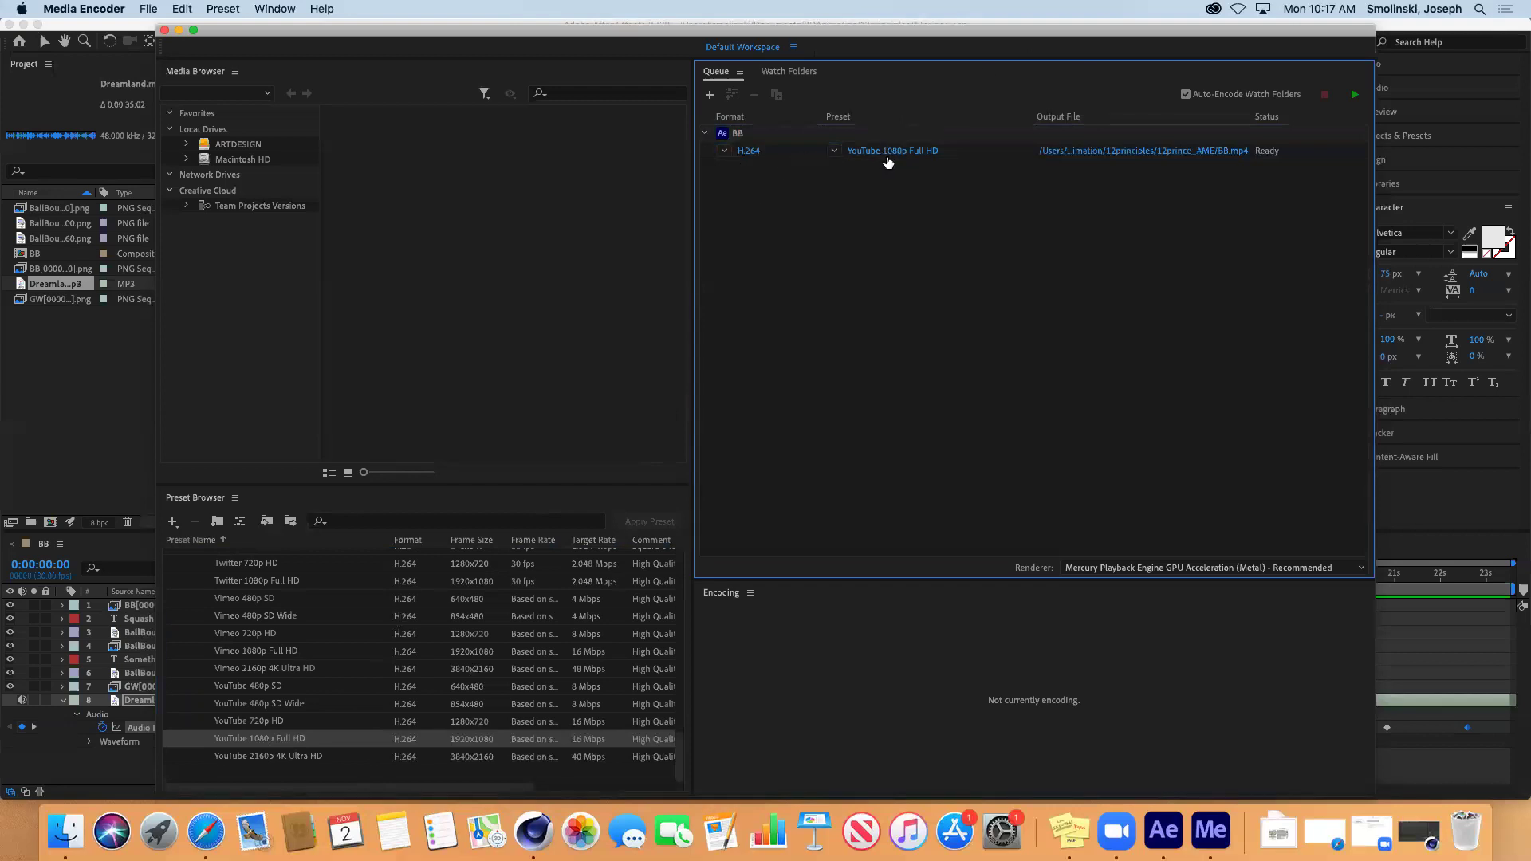
- Set the BB output file to 12P_TestVideo1.mp4 in the 12principles folder and start encoding the queue
{"action": "left_click", "coordinate": [1136, 152]}
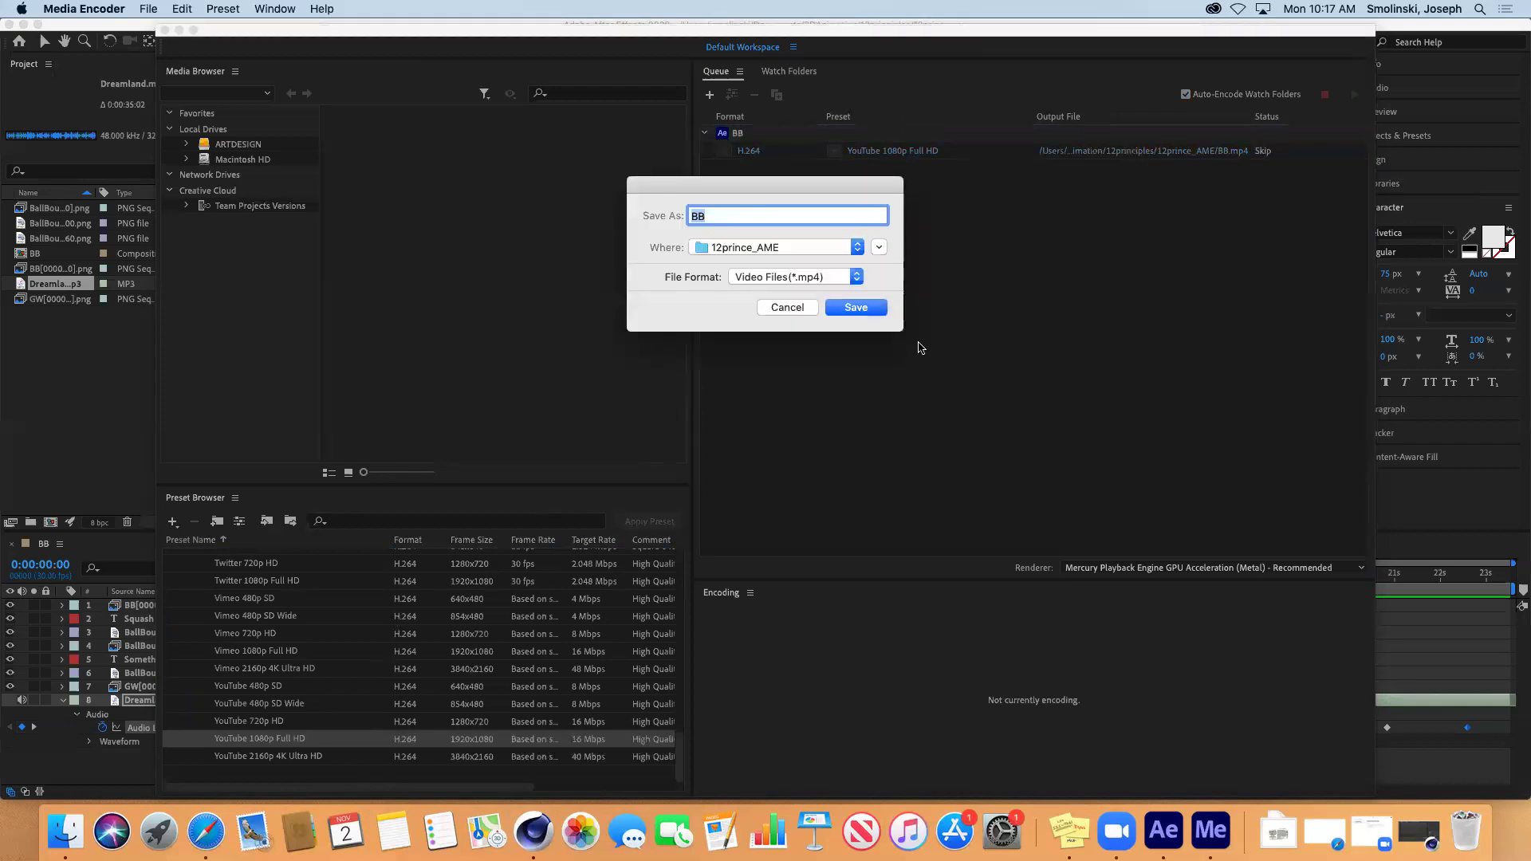
{"action": "left_click", "coordinate": [858, 248]}
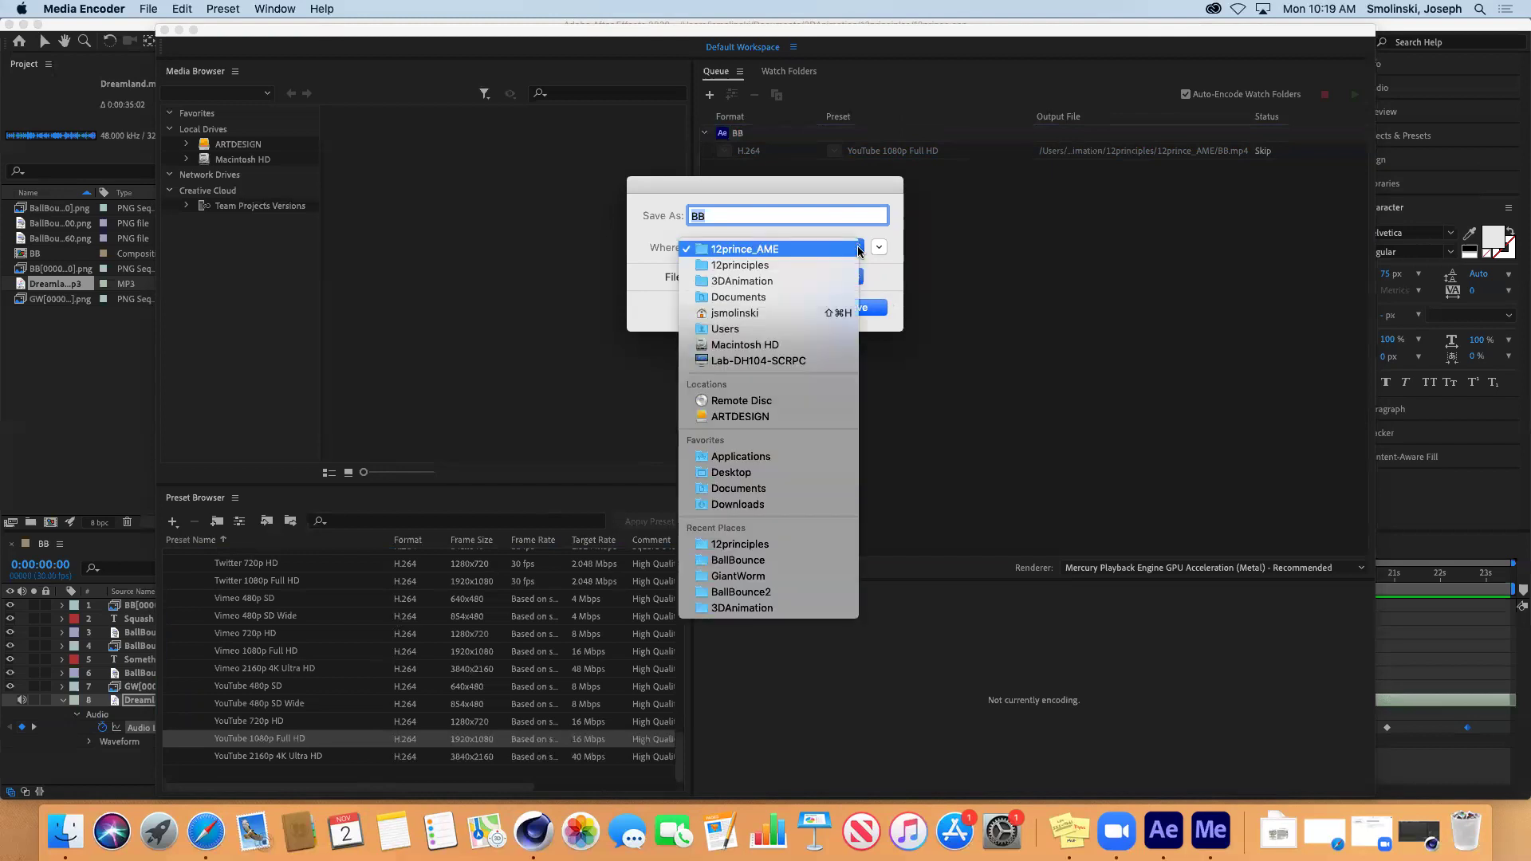
{"action": "left_click", "coordinate": [817, 267]}
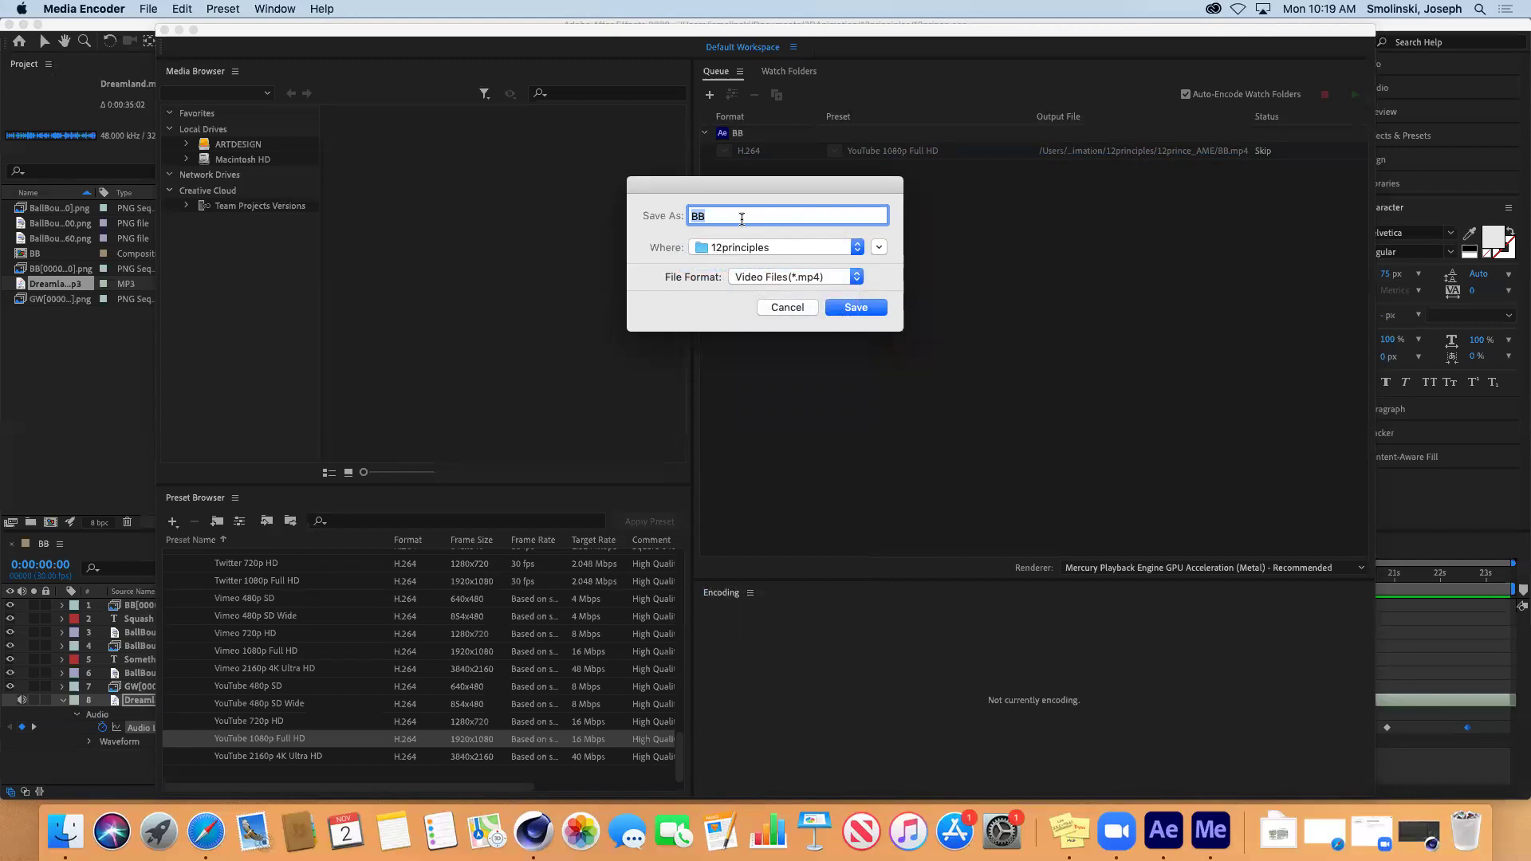
{"action": "type", "text": "Te"}
{"action": "type", "text": "stVideo"}
{"action": "type", "text": "12P"}
{"action": "type", "text": "_"}
{"action": "left_click", "coordinate": [855, 308]}
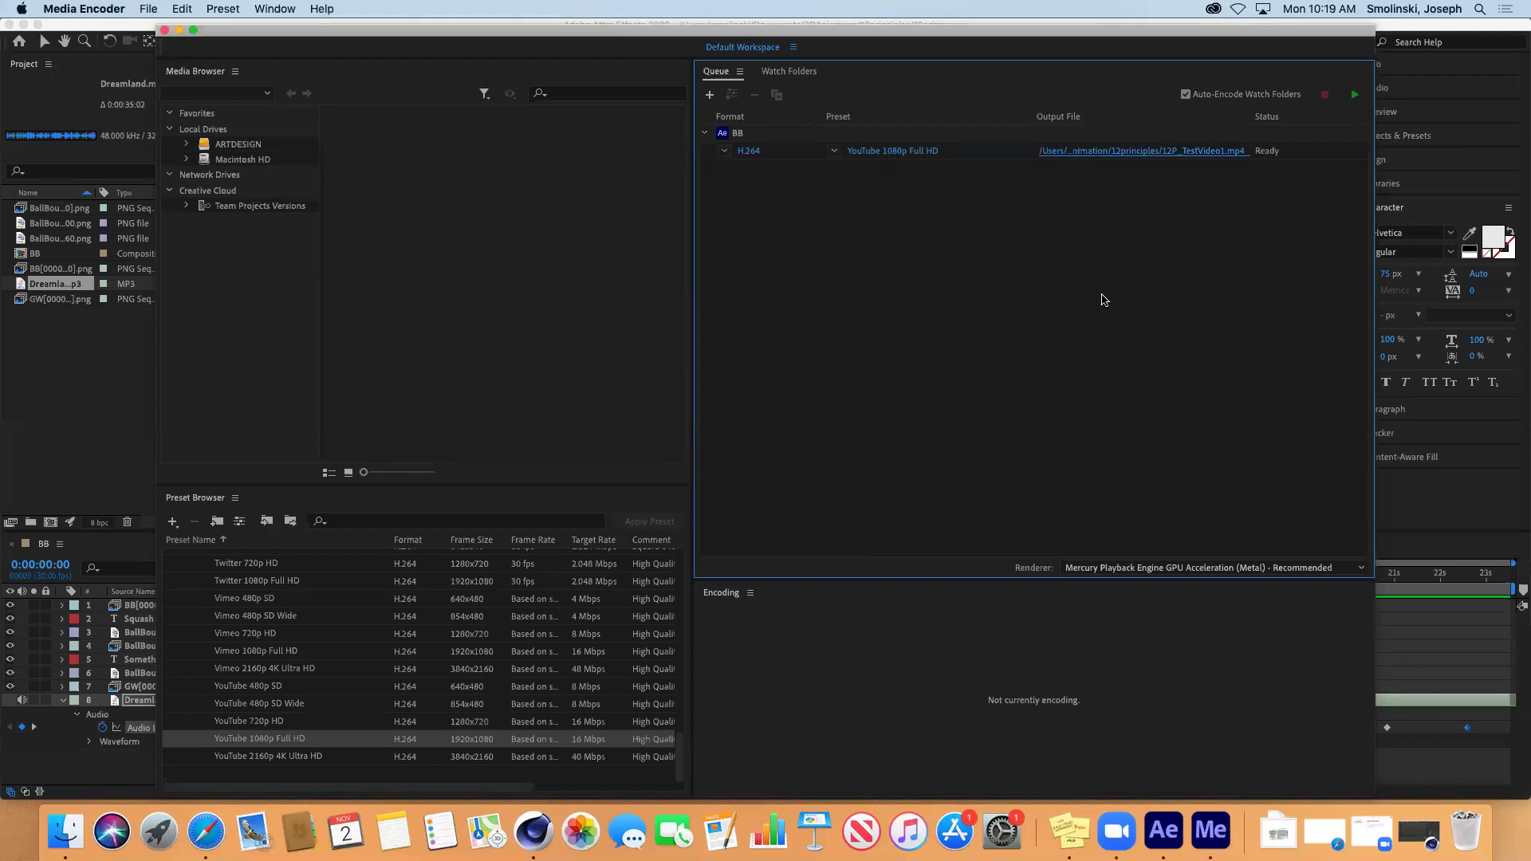
{"action": "left_click", "coordinate": [1418, 50]}
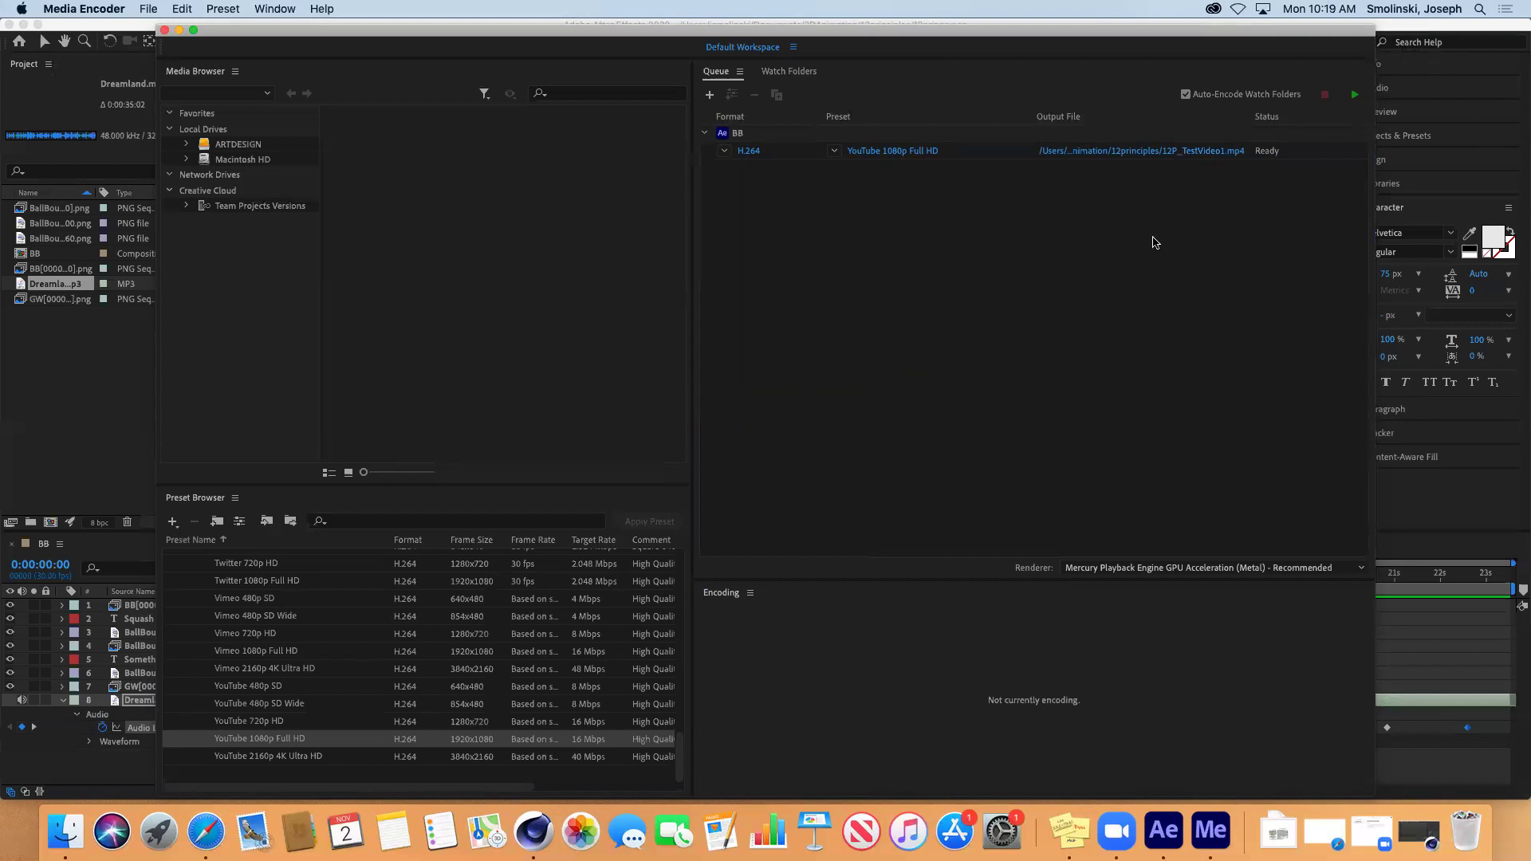
{"action": "left_click", "coordinate": [1356, 97]}
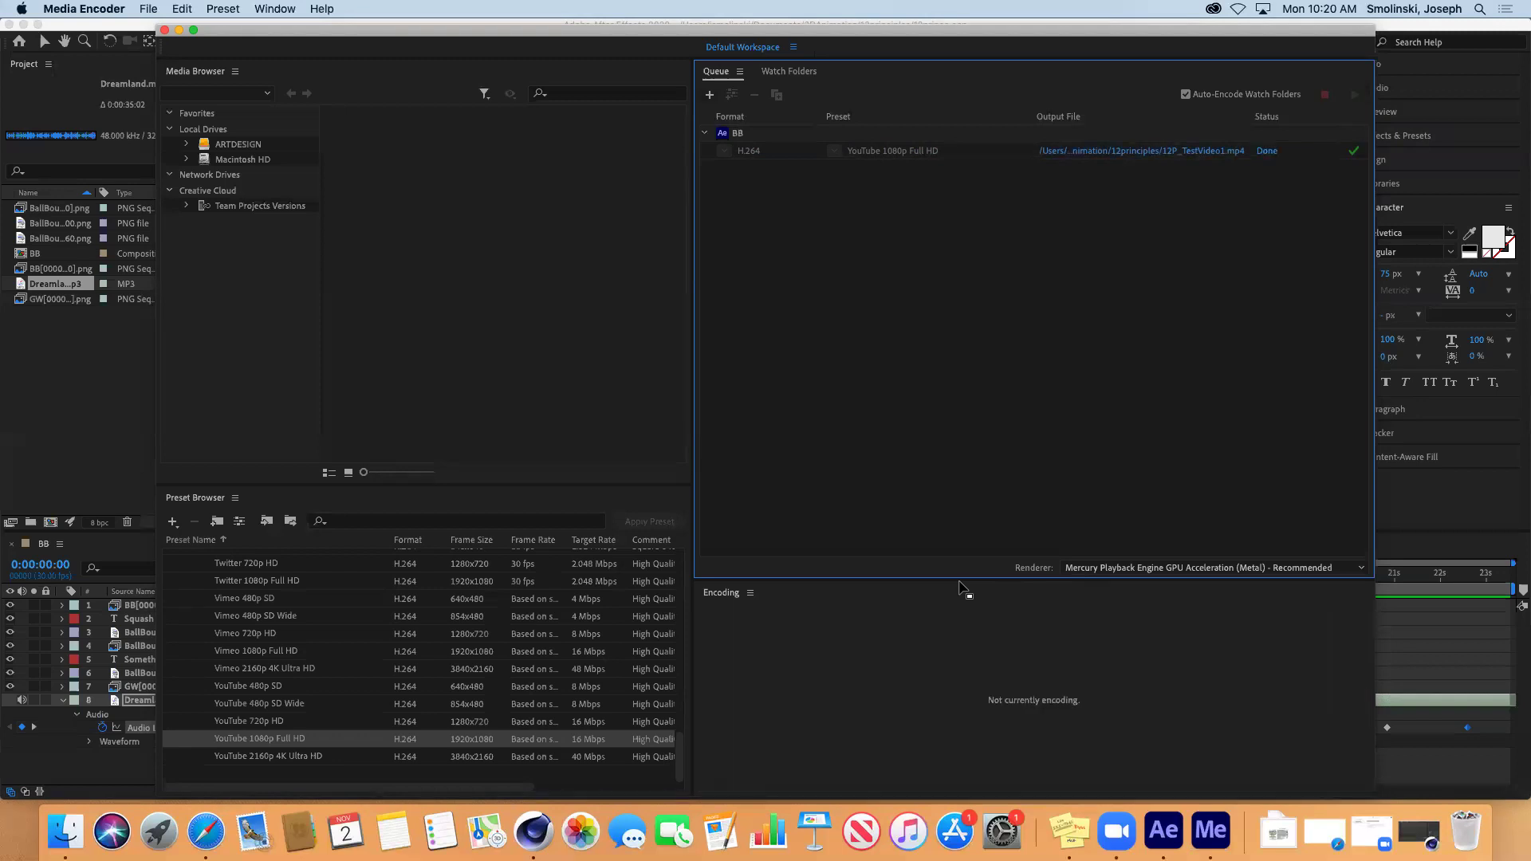
- Switch to Finder and open the 12principles folder inside 3DAnimation in Documents
{"action": "left_click", "coordinate": [62, 839]}
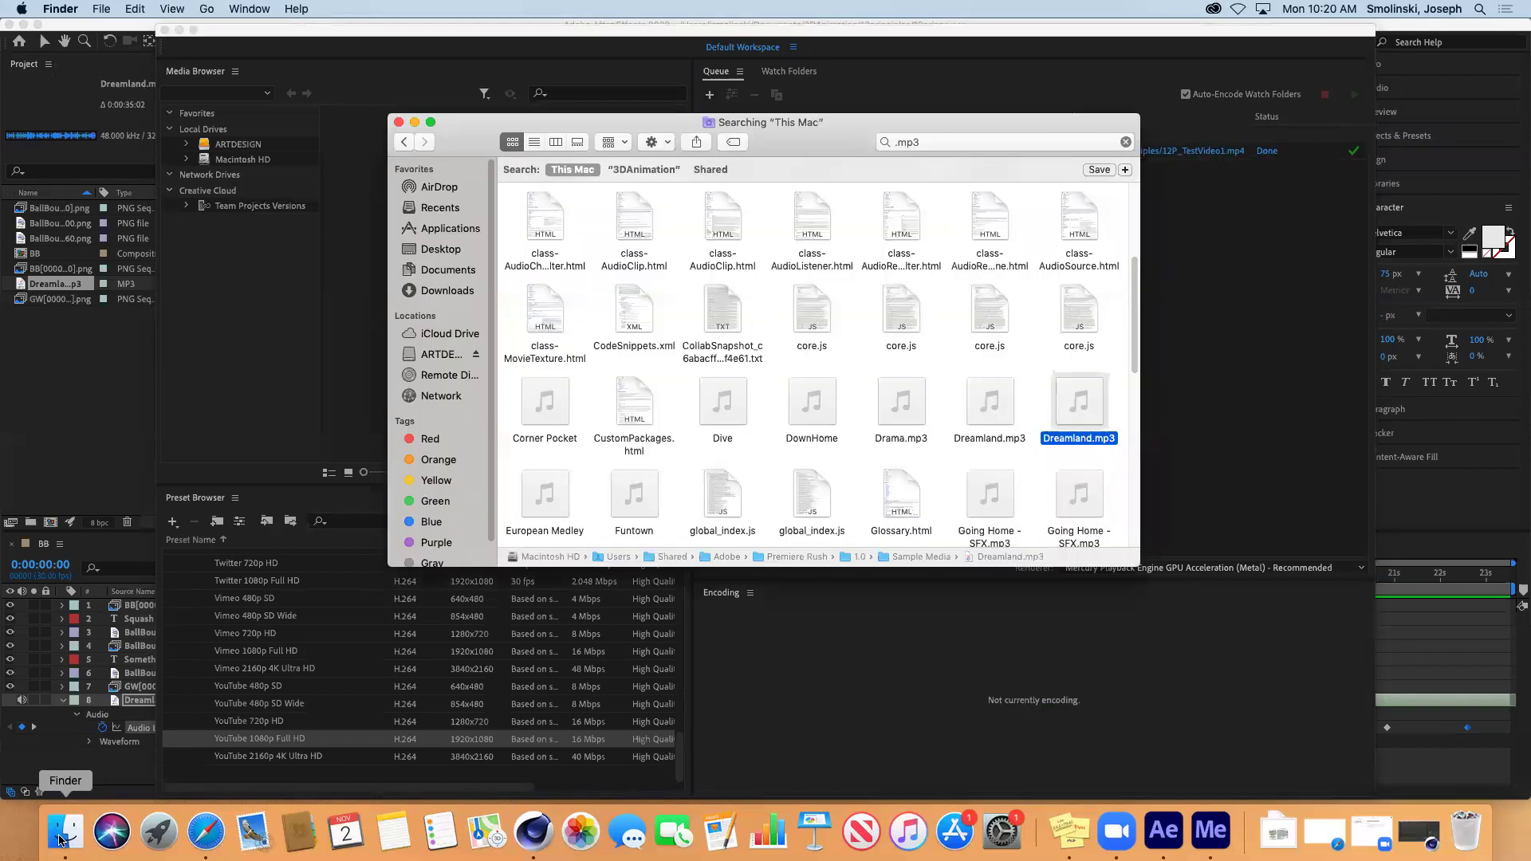
{"action": "left_click", "coordinate": [449, 270]}
{"action": "double_click", "coordinate": [548, 194]}
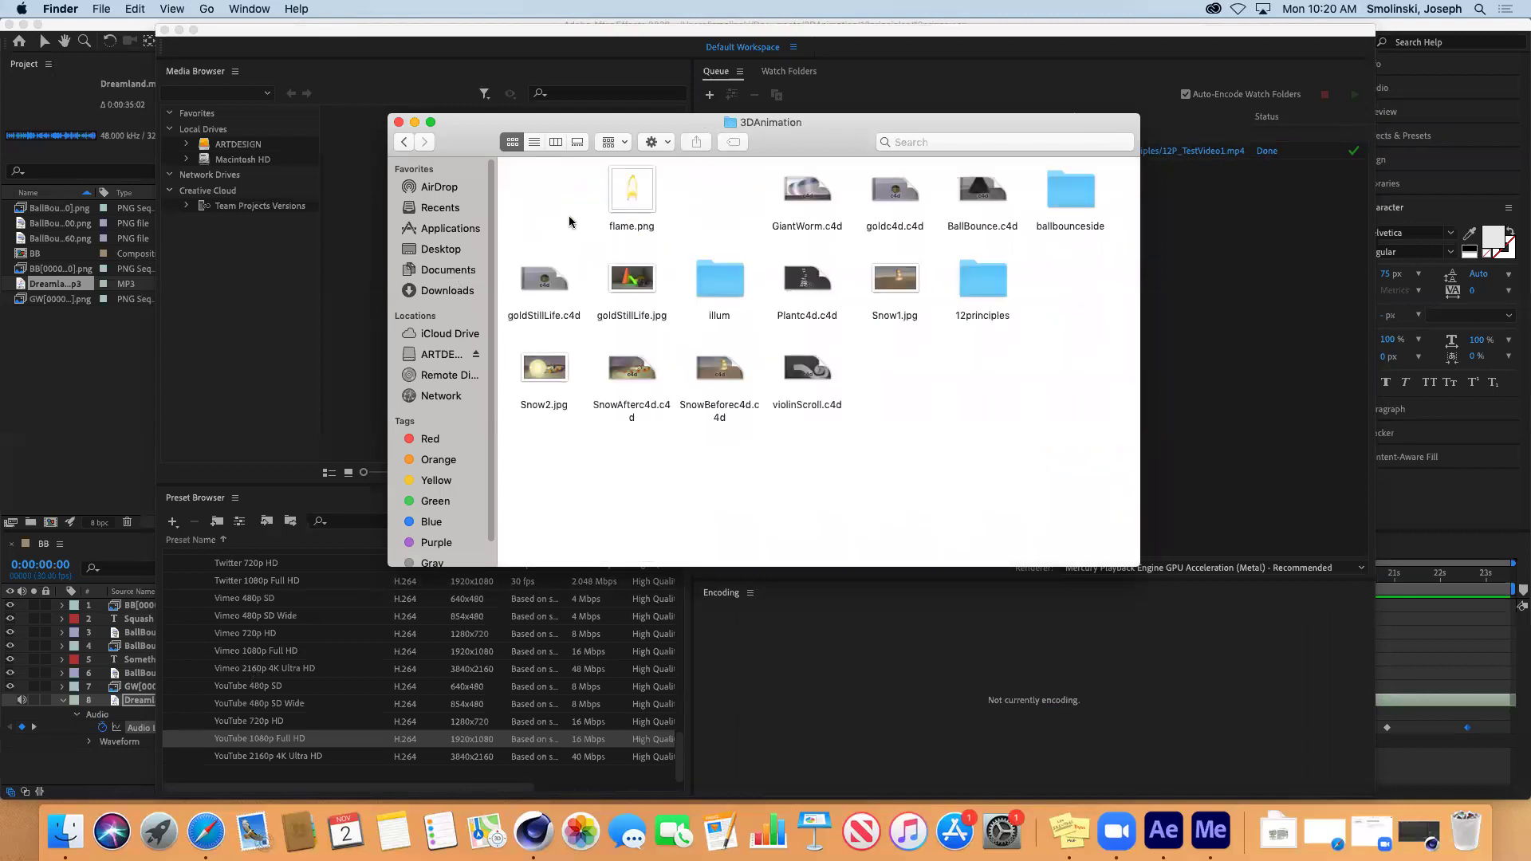
{"action": "double_click", "coordinate": [988, 283]}
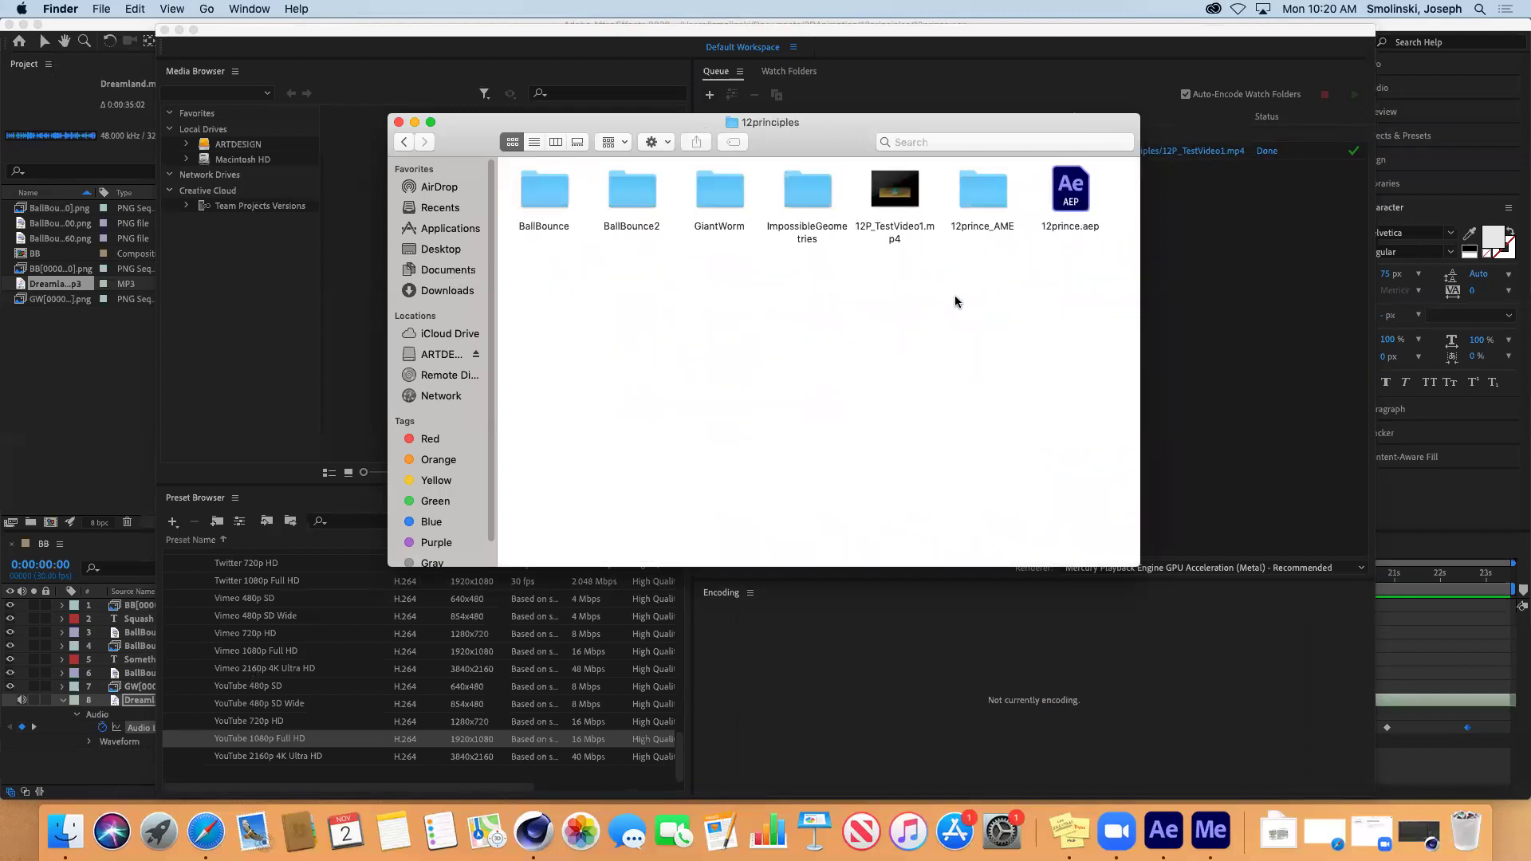
- Play the exported 12P_TestVideo1.mp4 in QuickTime Player, close the player and return to the Finder window
{"action": "double_click", "coordinate": [910, 204]}
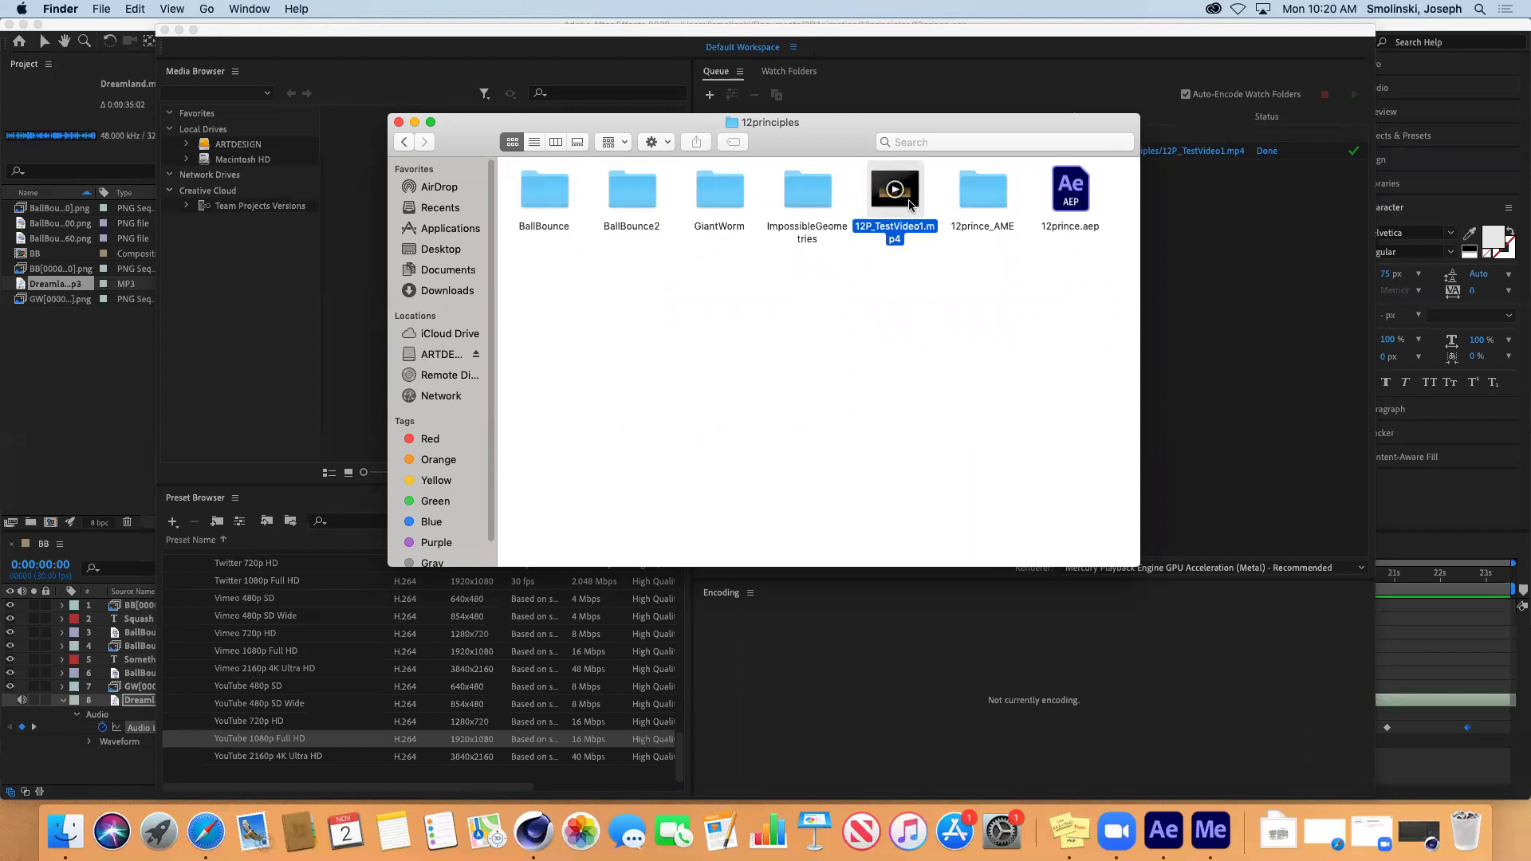
{"action": "left_click", "coordinate": [737, 640]}
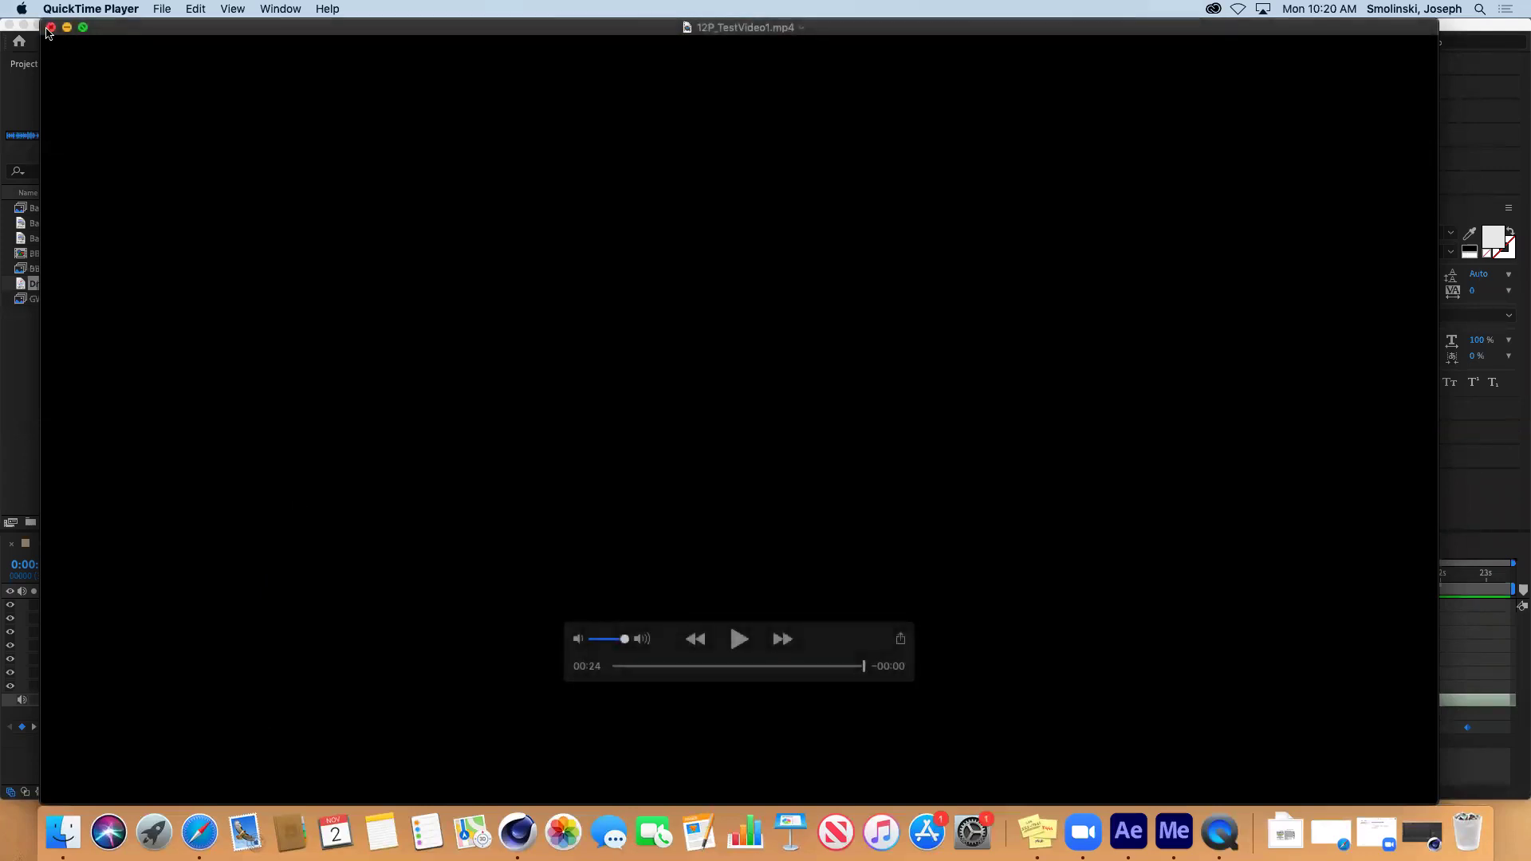
{"action": "left_click", "coordinate": [50, 28]}
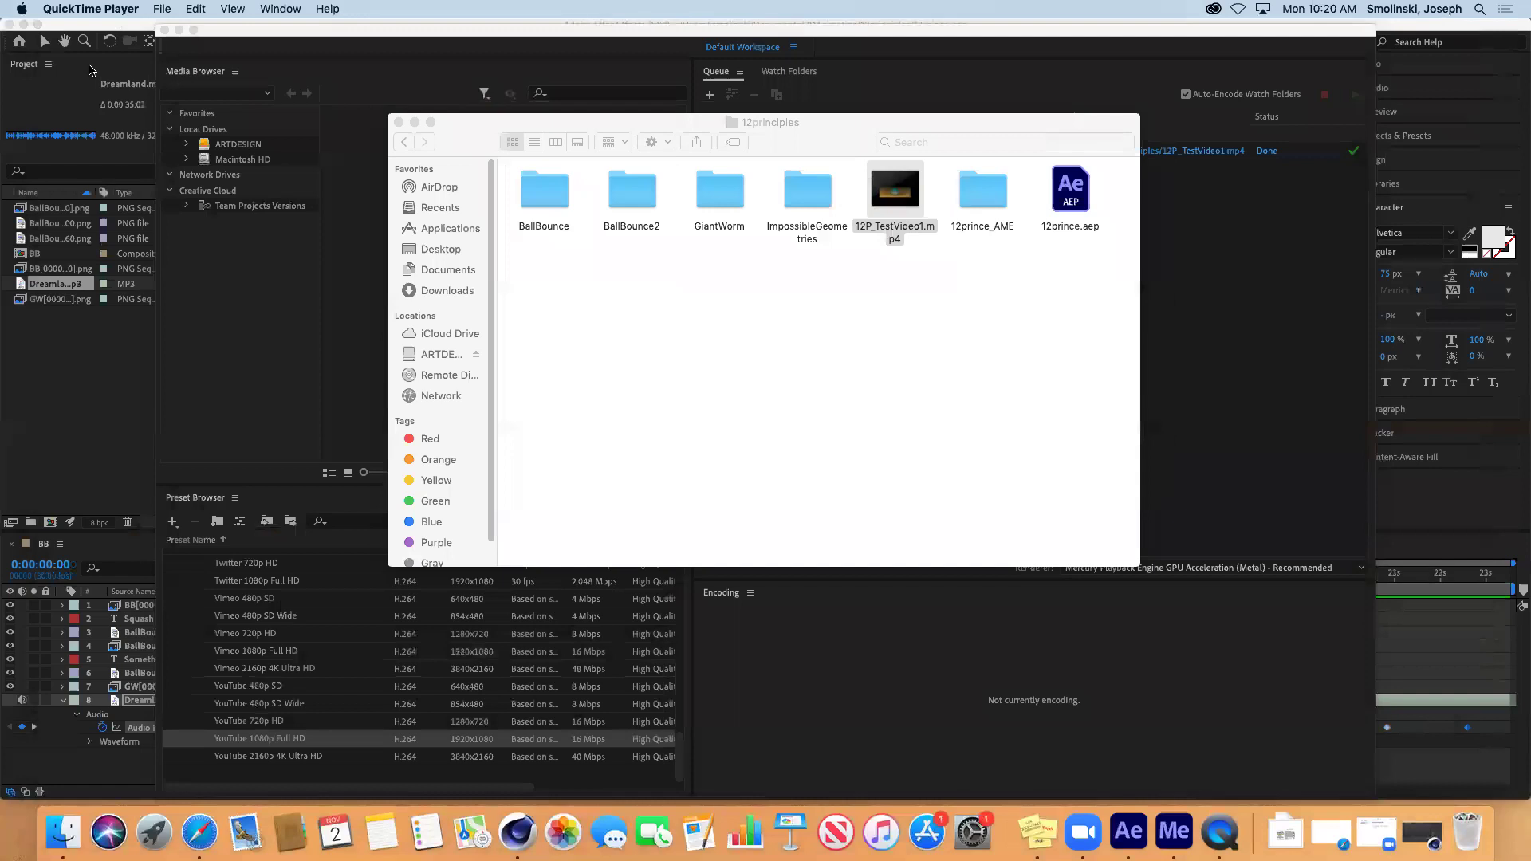
{"action": "left_click", "coordinate": [474, 140]}
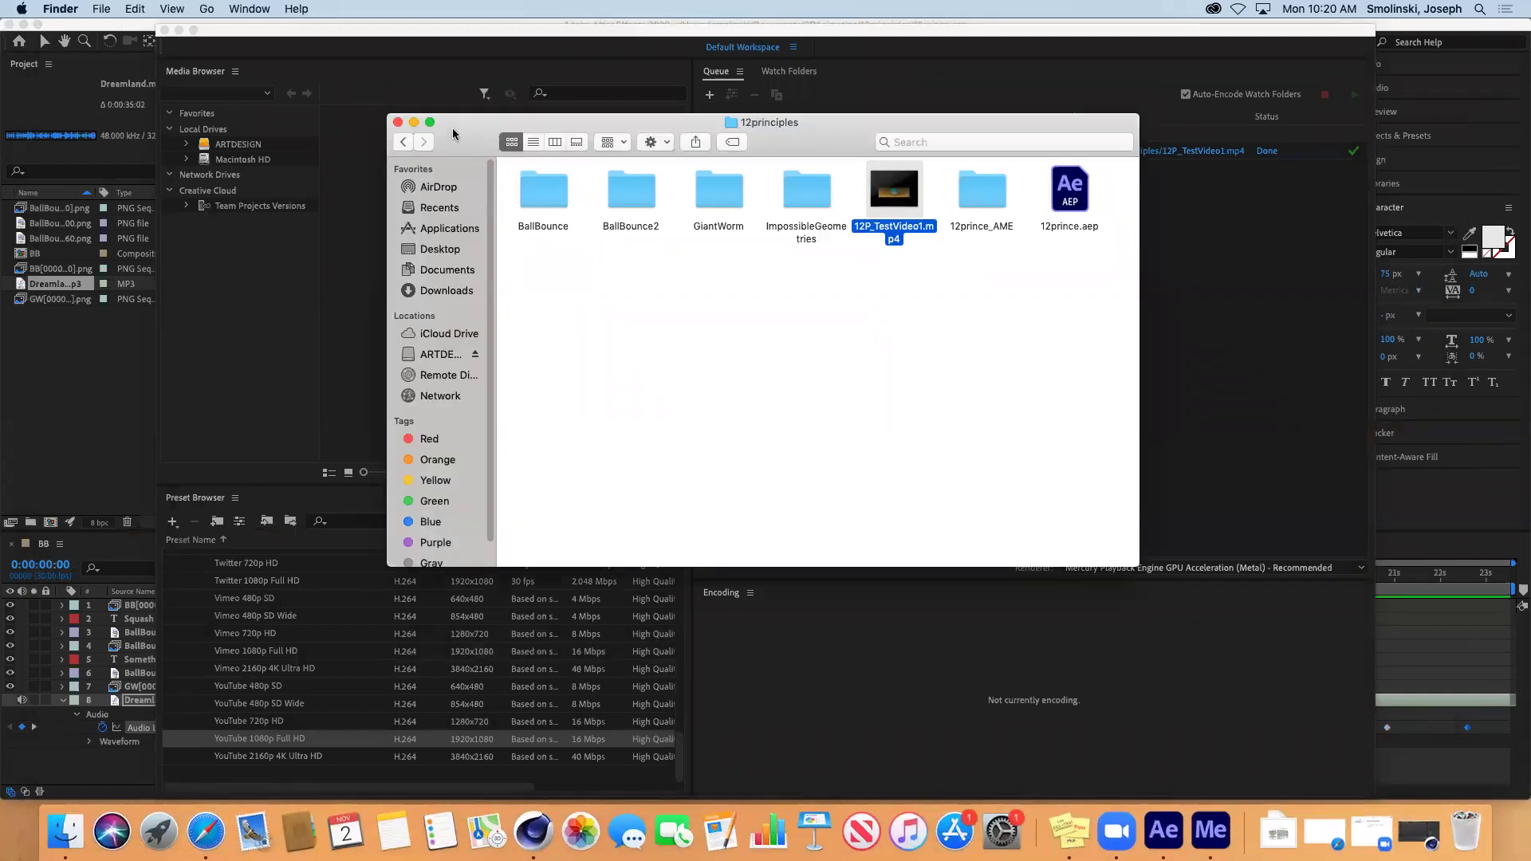